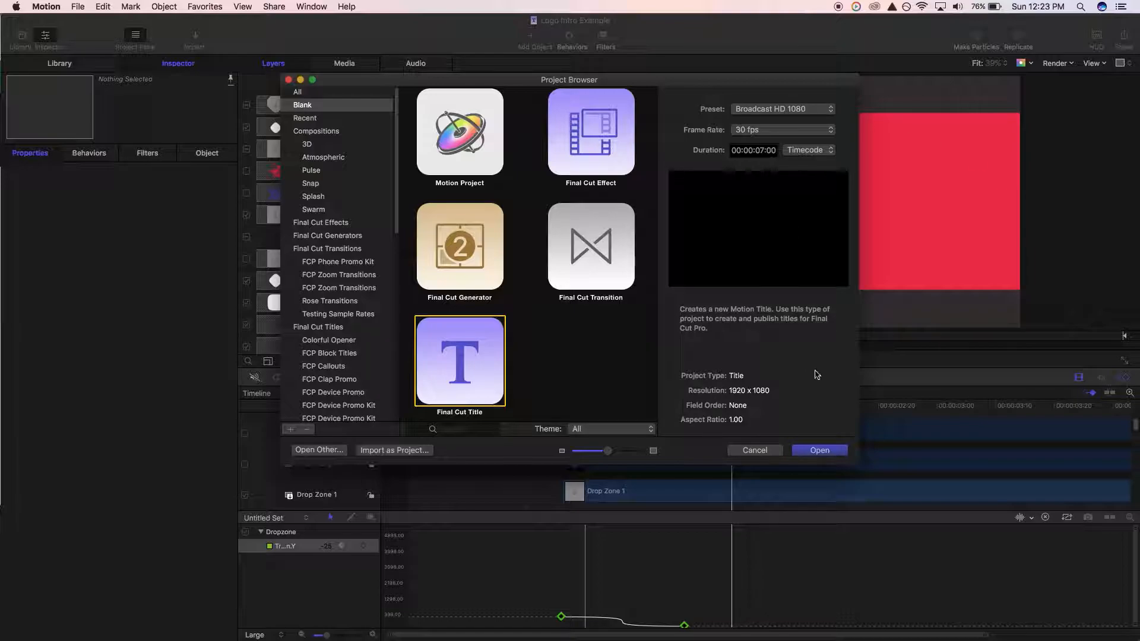
Step: Create a new Final Cut Title project with a duration of 00:00:05:00
{"action": "left_click", "coordinate": [760, 150]}
{"action": "type", "text": "06"}
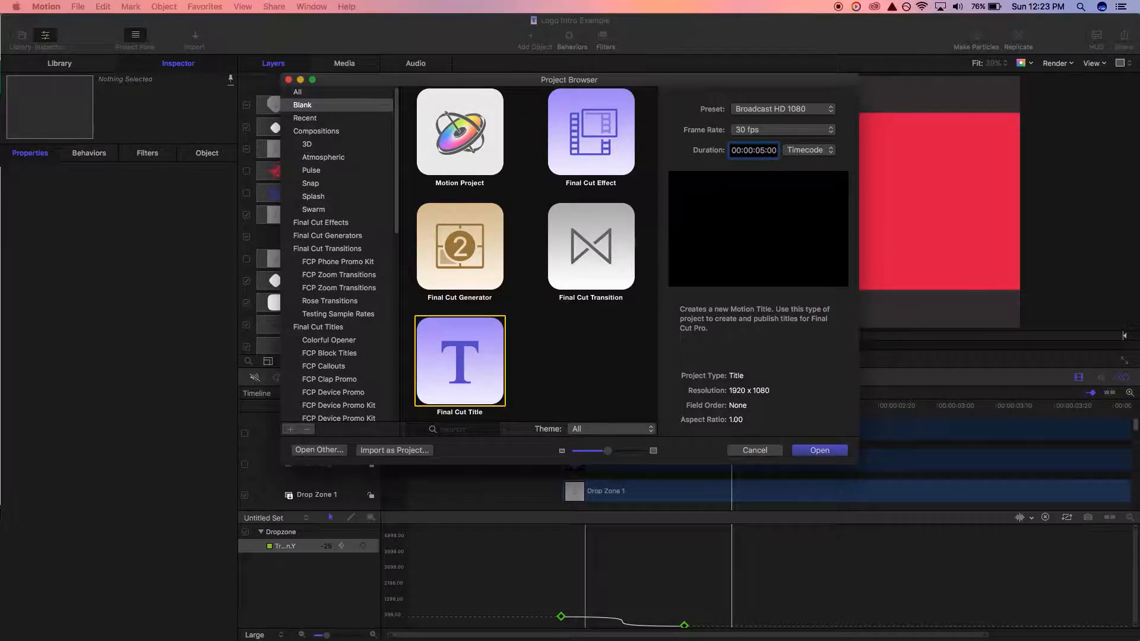
{"action": "key", "text": "Return"}
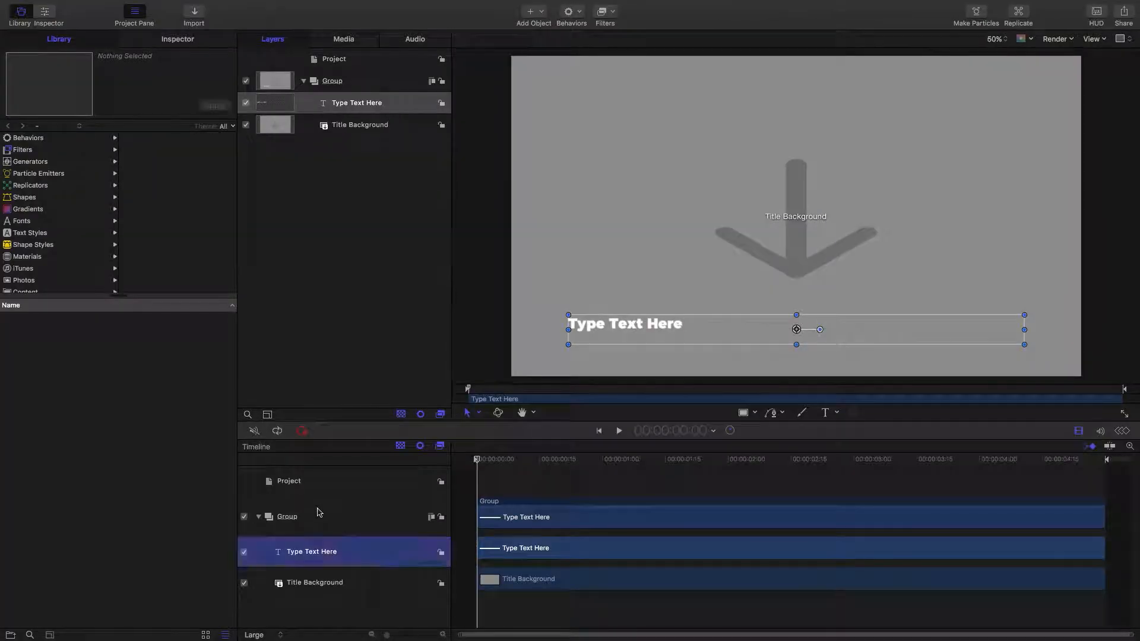
Step: Delete the default title group and add a new group named Background
{"action": "left_click", "coordinate": [319, 515]}
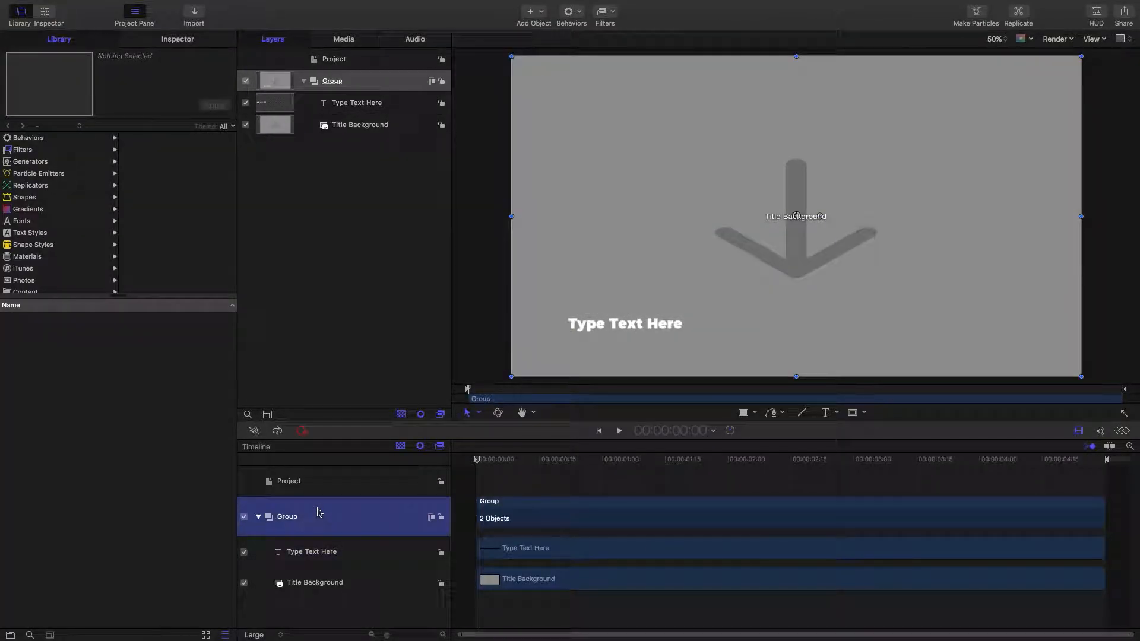
{"action": "key", "text": "Delete"}
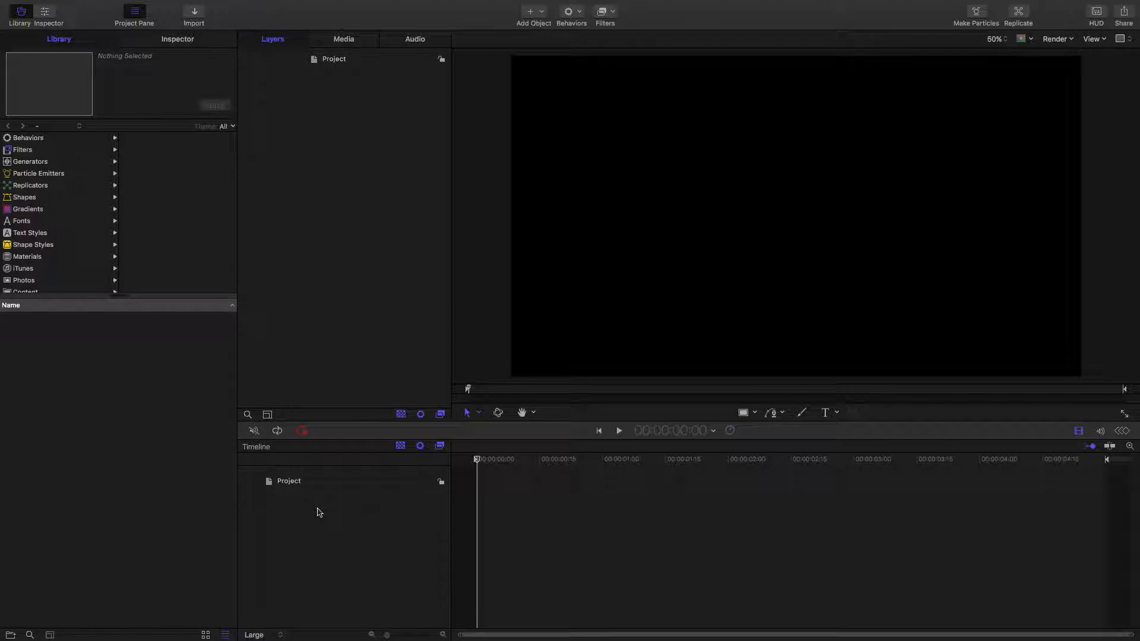
{"action": "right_click", "coordinate": [319, 512]}
{"action": "left_click", "coordinate": [335, 515]}
{"action": "double_click", "coordinate": [288, 512]}
{"action": "type", "text": "Back"}
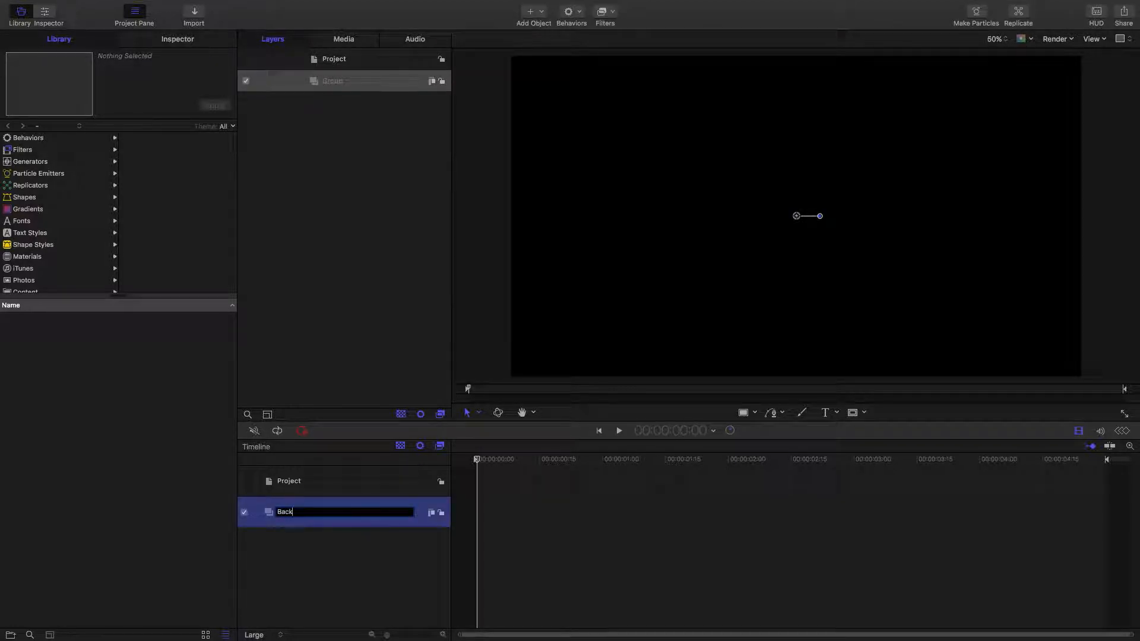
{"action": "type", "text": "ground"}
{"action": "key", "text": "Return"}
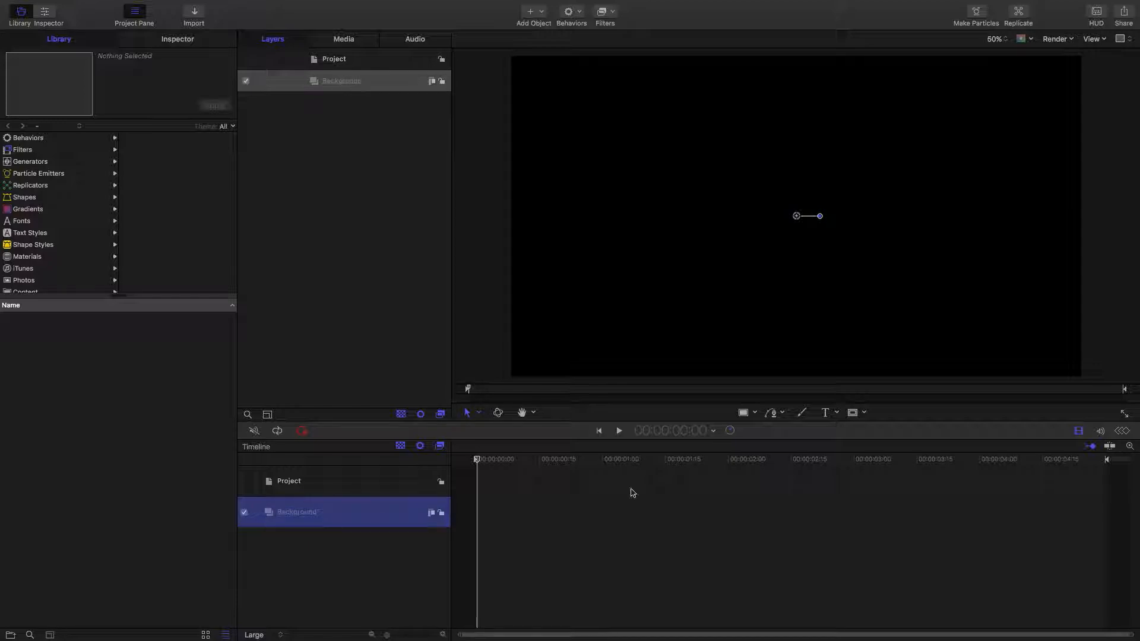
Step: Draw a rectangle about 1938 by 1096 px over the whole canvas in the Background group and set its position to X 0, Y 0
{"action": "left_click", "coordinate": [746, 415]}
{"action": "mouse_move", "coordinate": [509, 54]}
{"action": "left_mouse_down"}
{"action": "mouse_move", "coordinate": [861, 358]}
{"action": "mouse_move", "coordinate": [1001, 385]}
{"action": "mouse_move", "coordinate": [1090, 384]}
{"action": "left_mouse_up"}
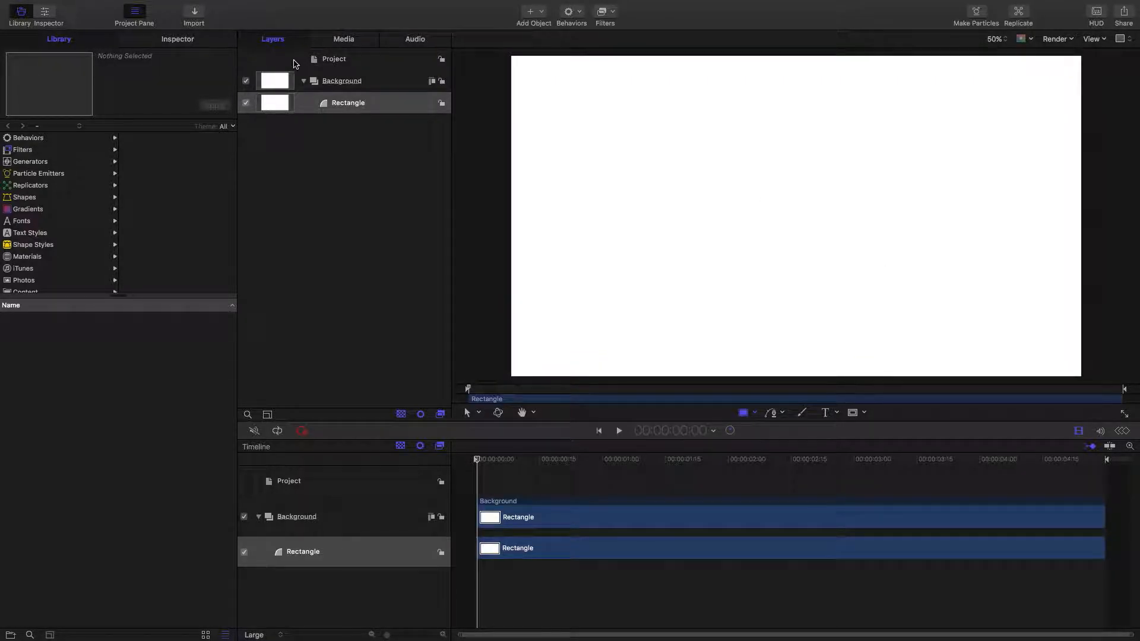
{"action": "left_click", "coordinate": [178, 38]}
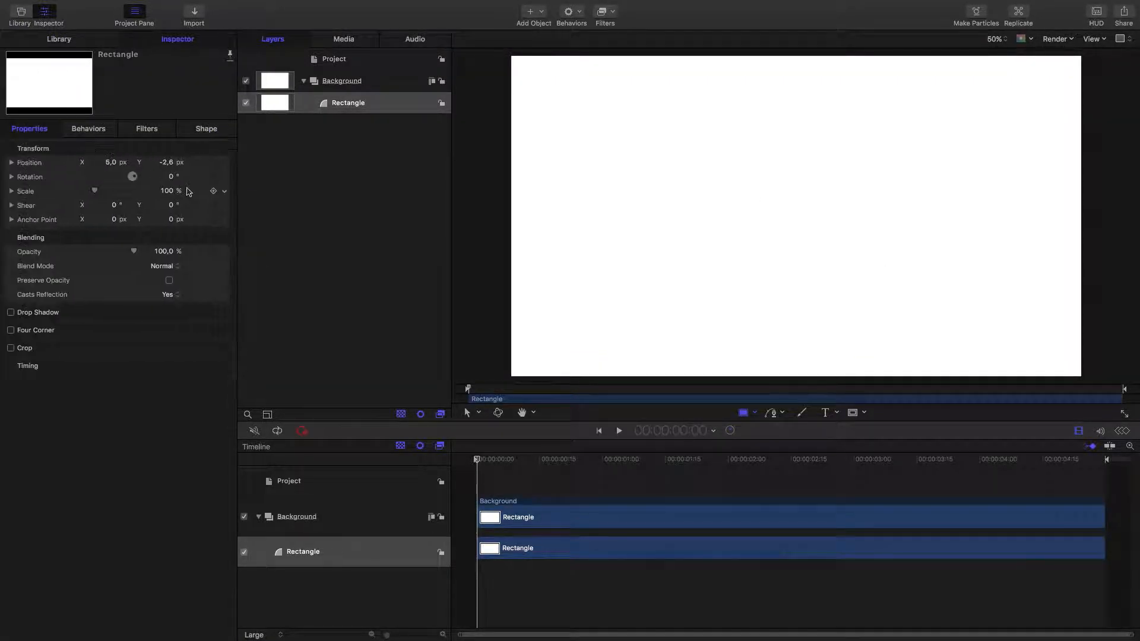
{"action": "left_click", "coordinate": [108, 162]}
{"action": "type", "text": "0"}
{"action": "left_click", "coordinate": [168, 163]}
{"action": "type", "text": "0"}
Step: Check the background rectangle's width and height in its shape geometry
{"action": "left_click", "coordinate": [207, 129]}
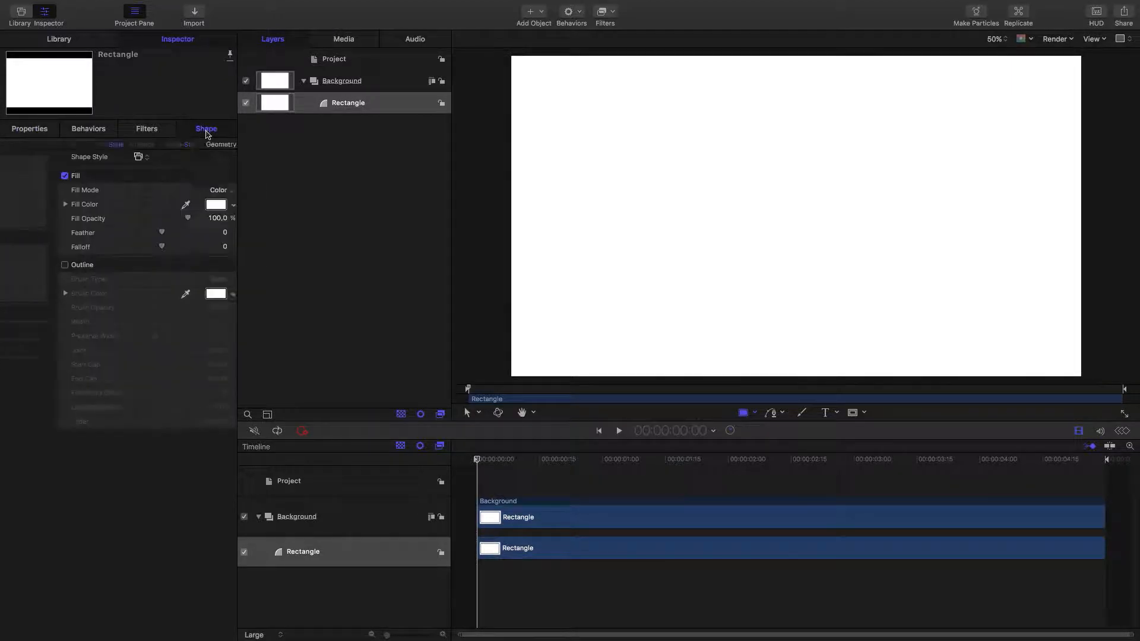
{"action": "left_click", "coordinate": [167, 145]}
{"action": "left_click", "coordinate": [11, 202]}
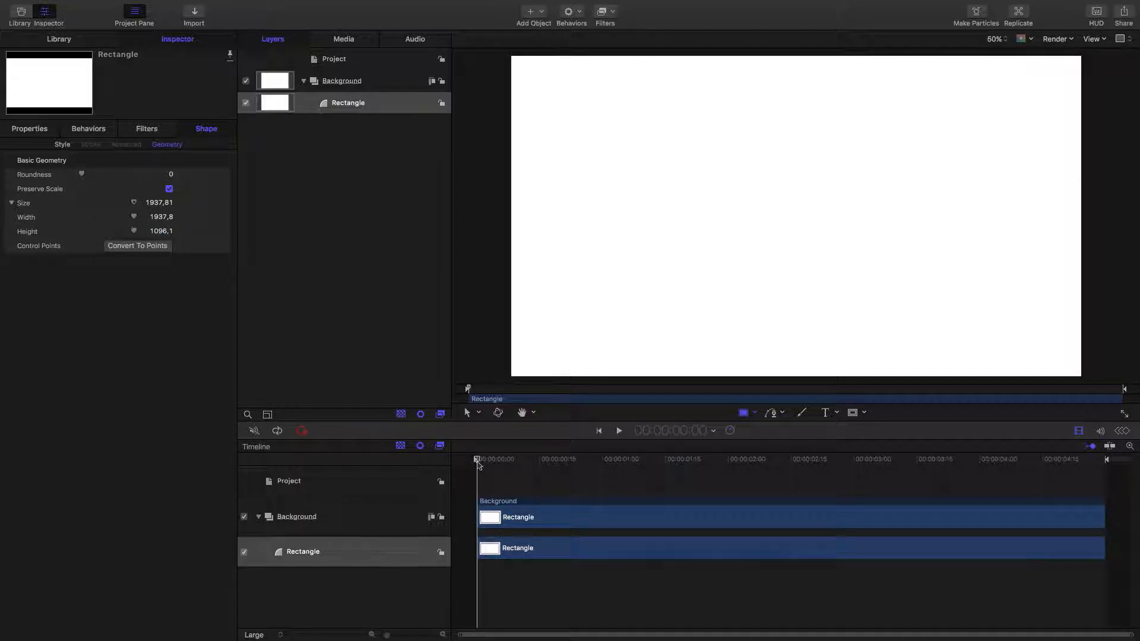
Step: Add a new group named Slab 1 above the Background group
{"action": "left_click", "coordinate": [497, 481]}
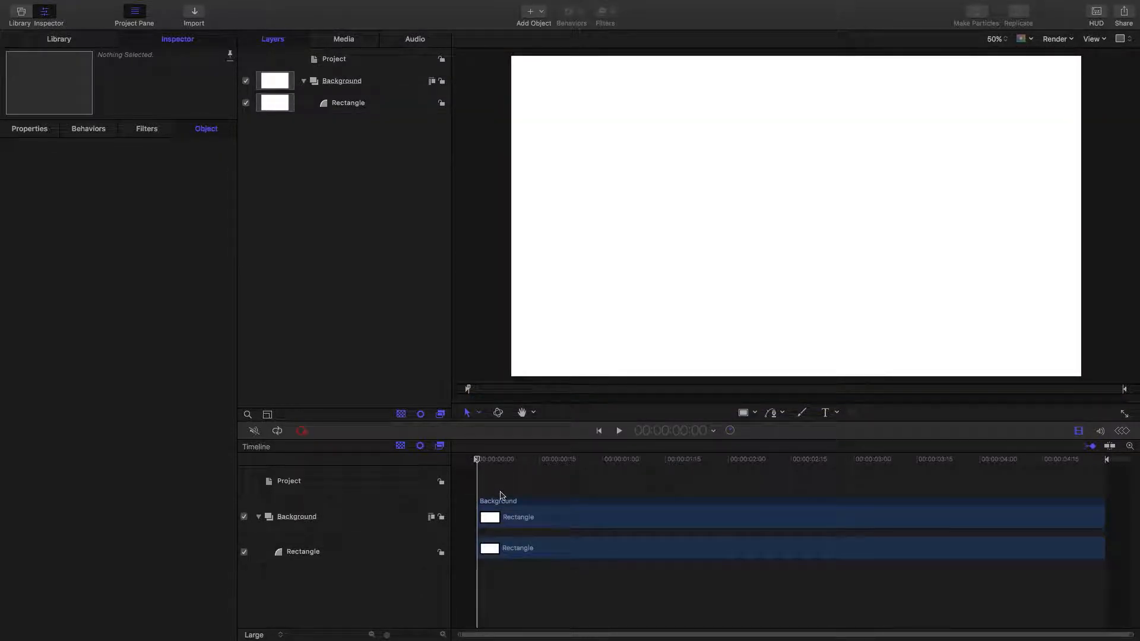
{"action": "right_click", "coordinate": [496, 487]}
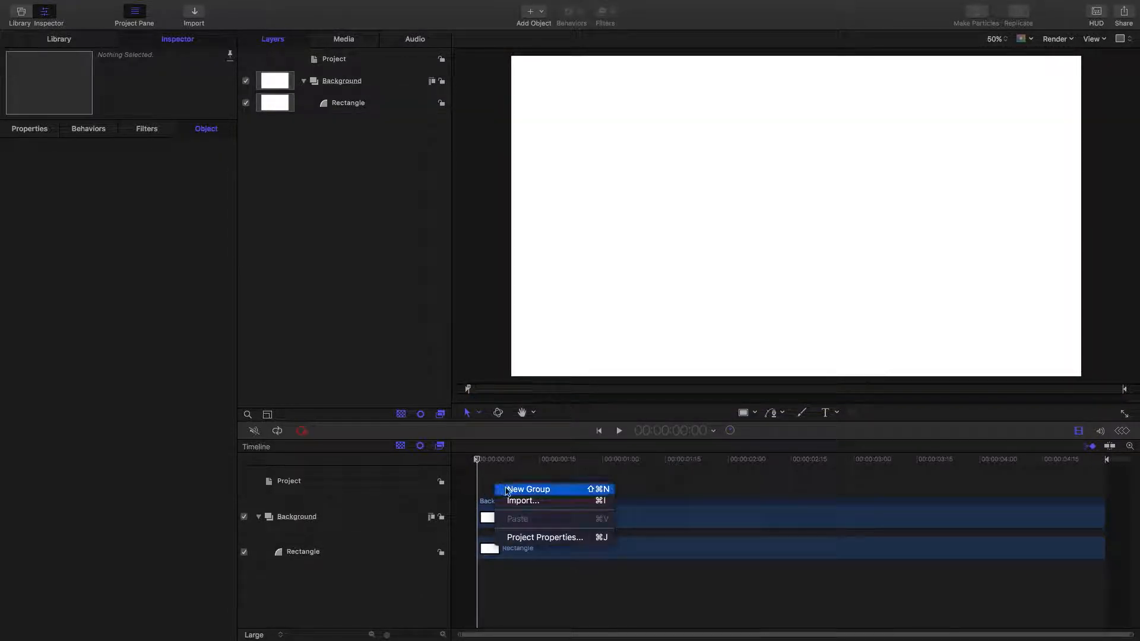
{"action": "left_click", "coordinate": [507, 486]}
{"action": "double_click", "coordinate": [286, 512]}
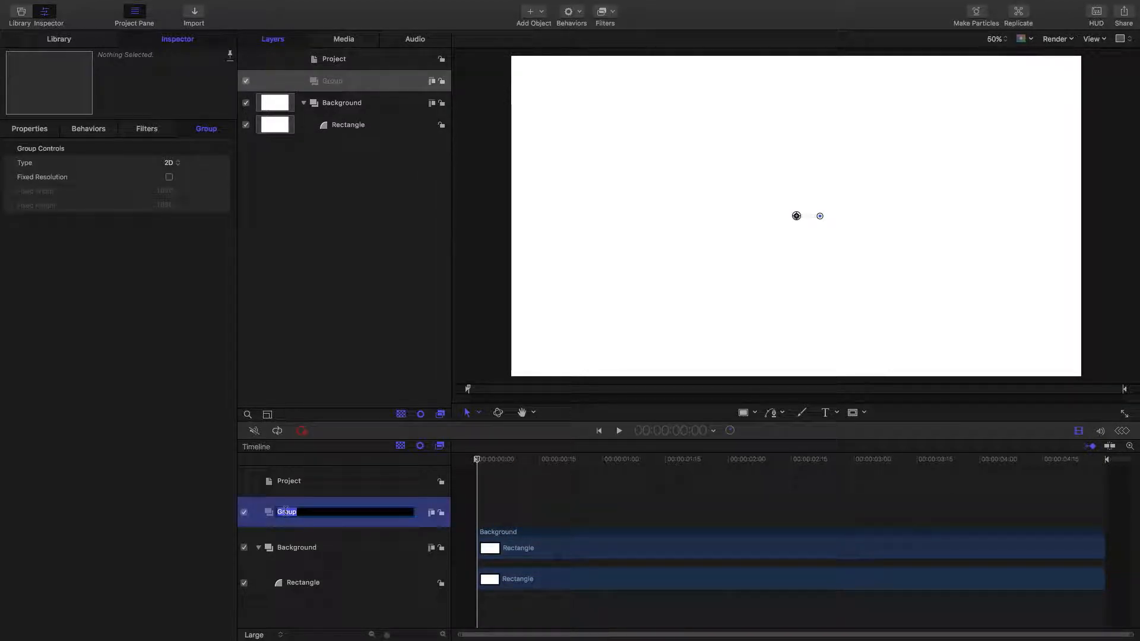
{"action": "type", "text": "S"}
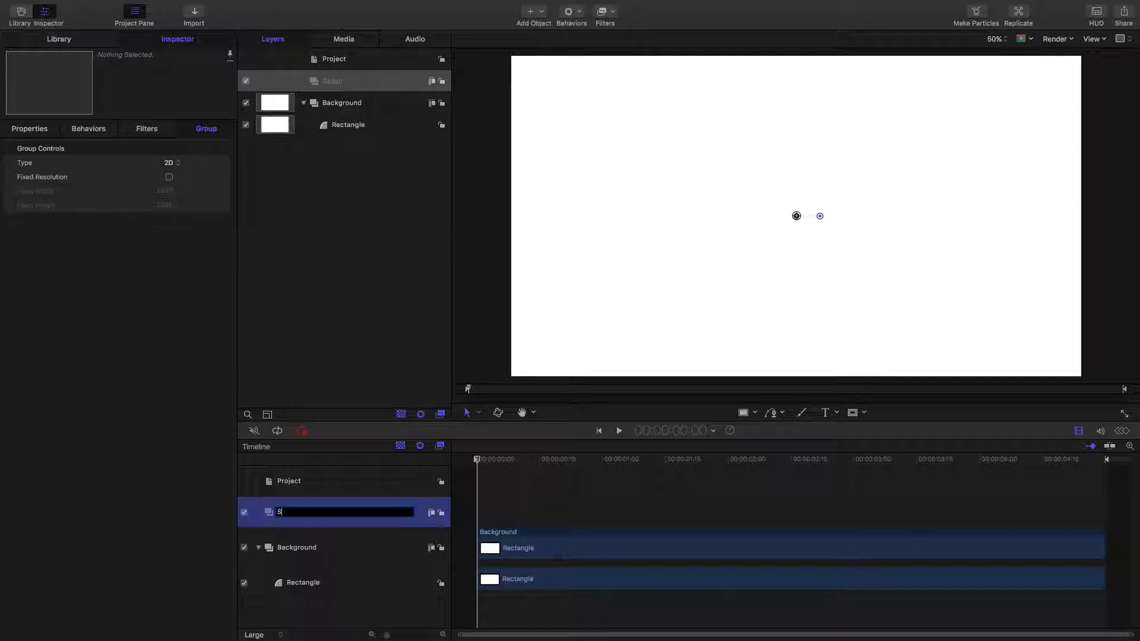
{"action": "type", "text": "lab 1"}
{"action": "key", "text": "Return"}
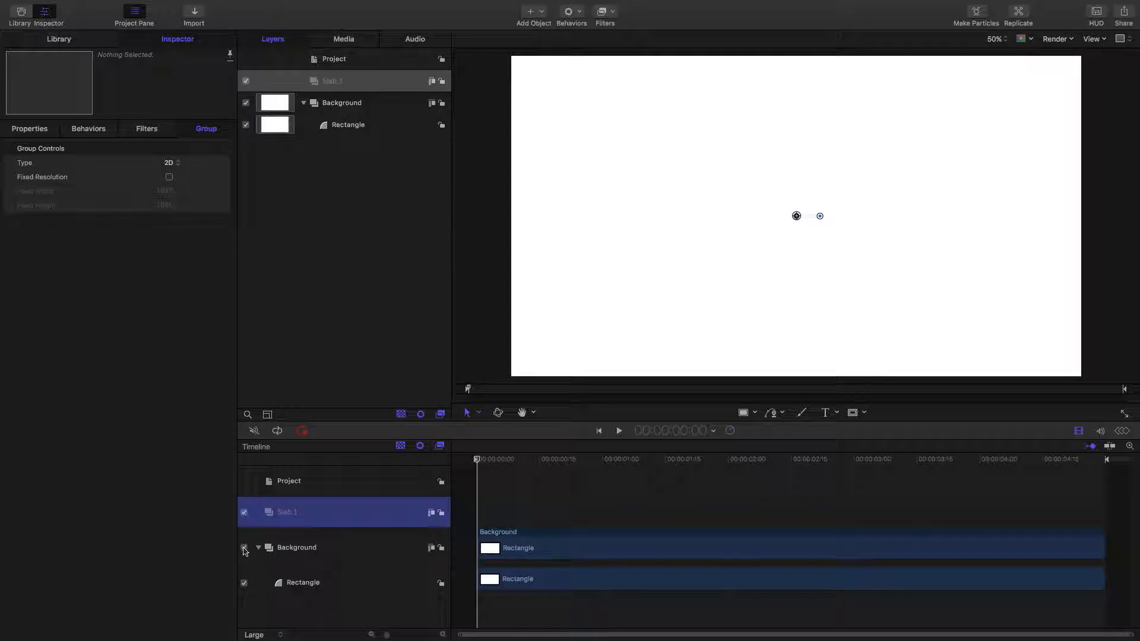
Step: Hide the Background group and draw a tall rectangle about 276 by 836 px in the Slab 1 group
{"action": "left_click", "coordinate": [244, 548]}
{"action": "left_click", "coordinate": [737, 414]}
{"action": "mouse_move", "coordinate": [700, 108]}
{"action": "left_mouse_down"}
{"action": "mouse_move", "coordinate": [734, 267]}
{"action": "mouse_move", "coordinate": [783, 358]}
{"action": "left_mouse_up"}
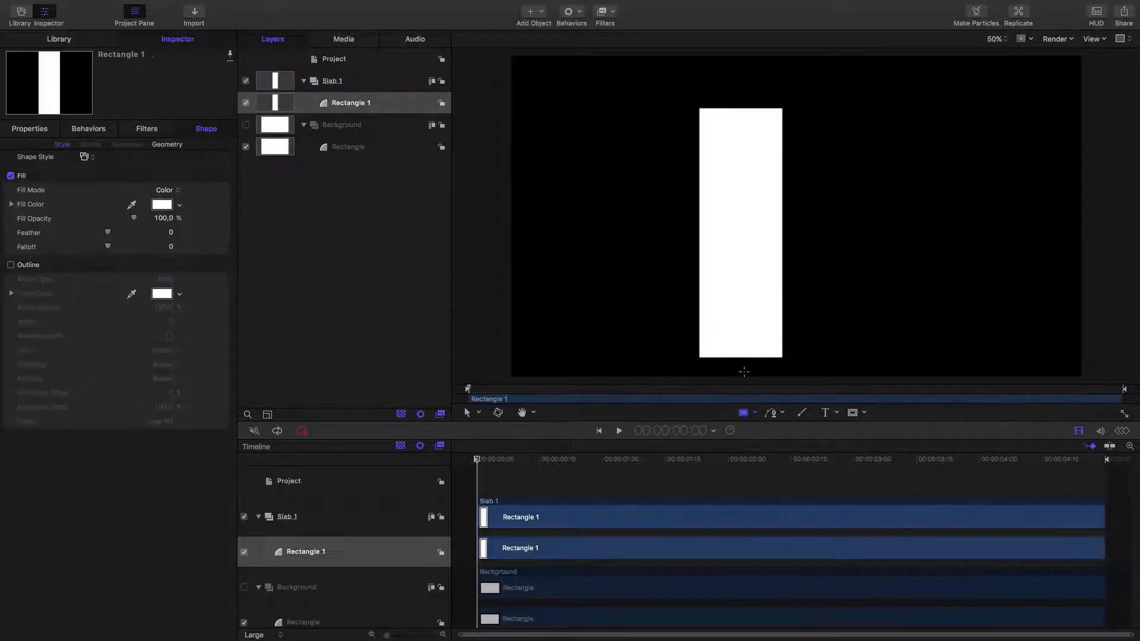
Step: Set the slab rectangle's width to 640 and increase its height to about 1626, past the canvas edges
{"action": "left_click", "coordinate": [150, 146]}
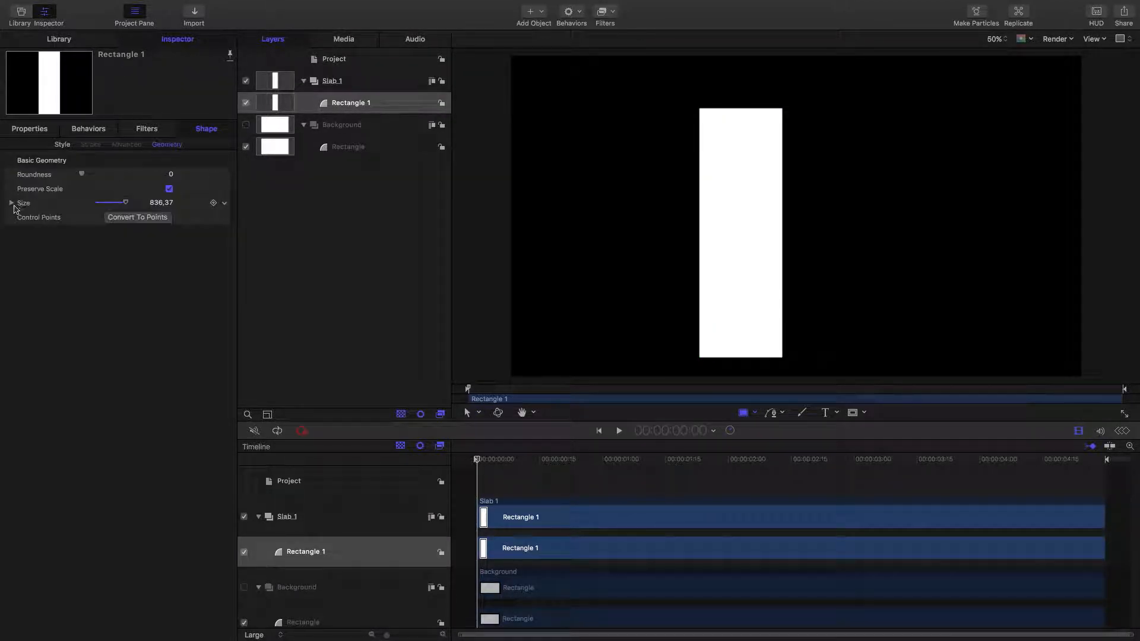
{"action": "left_click", "coordinate": [11, 204]}
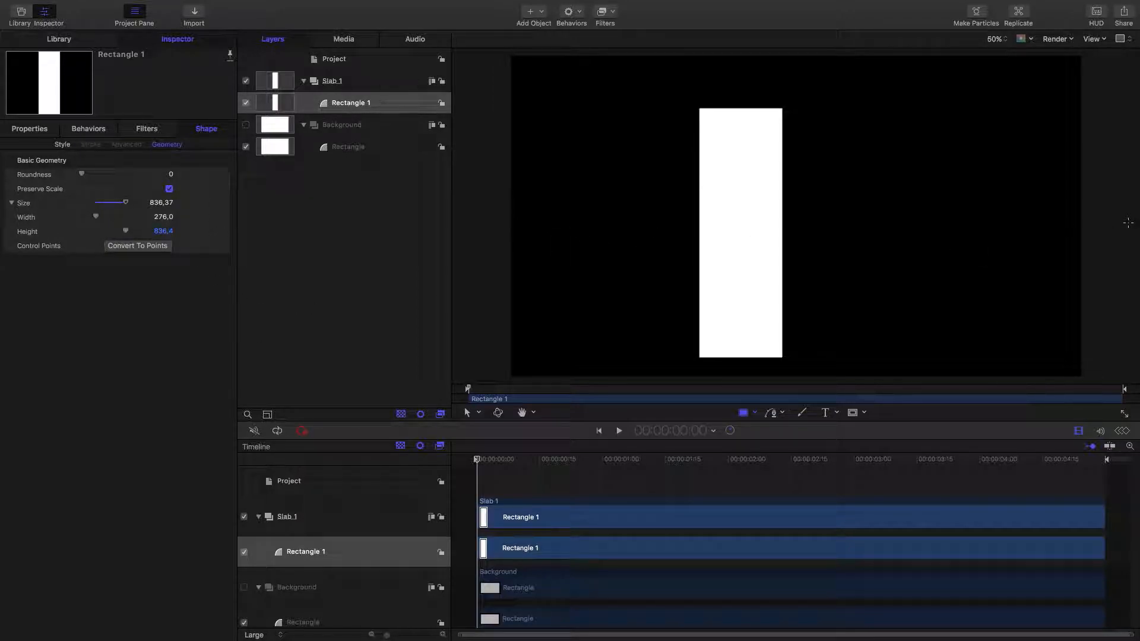
{"action": "double_click", "coordinate": [162, 217]}
{"action": "type", "text": "64"}
{"action": "type", "text": "0"}
{"action": "key", "text": "Return"}
{"action": "left_click_drag", "start_coordinate": [166, 232], "coordinate": [26, 125]}
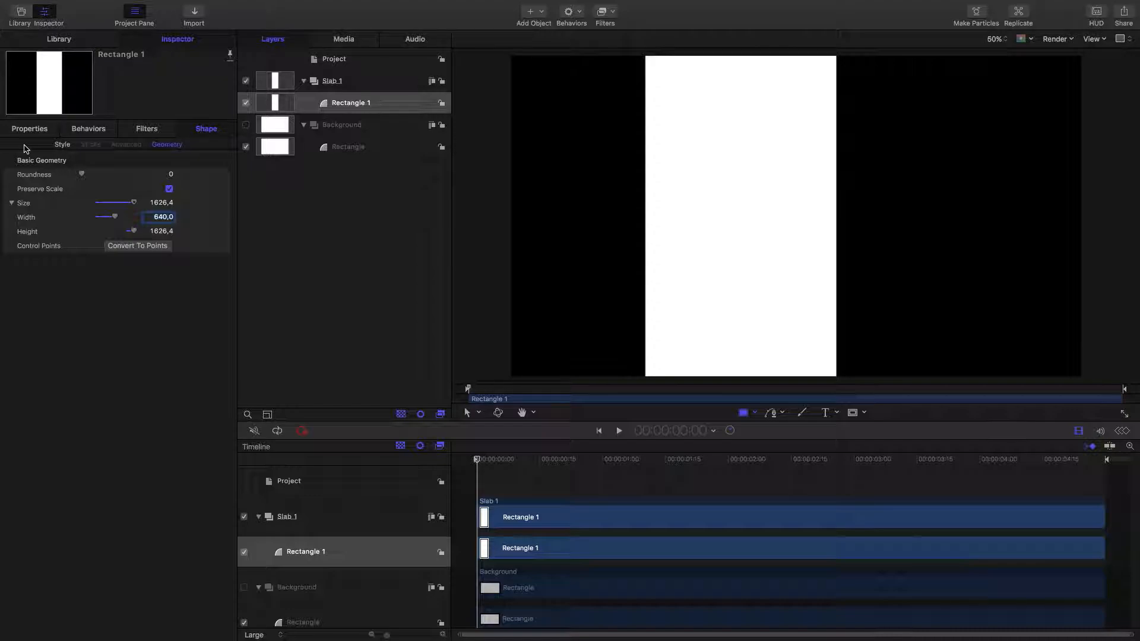
Step: Centre the slab rectangle on the canvas by setting its position to X 0 and Y 0
{"action": "left_click", "coordinate": [42, 129]}
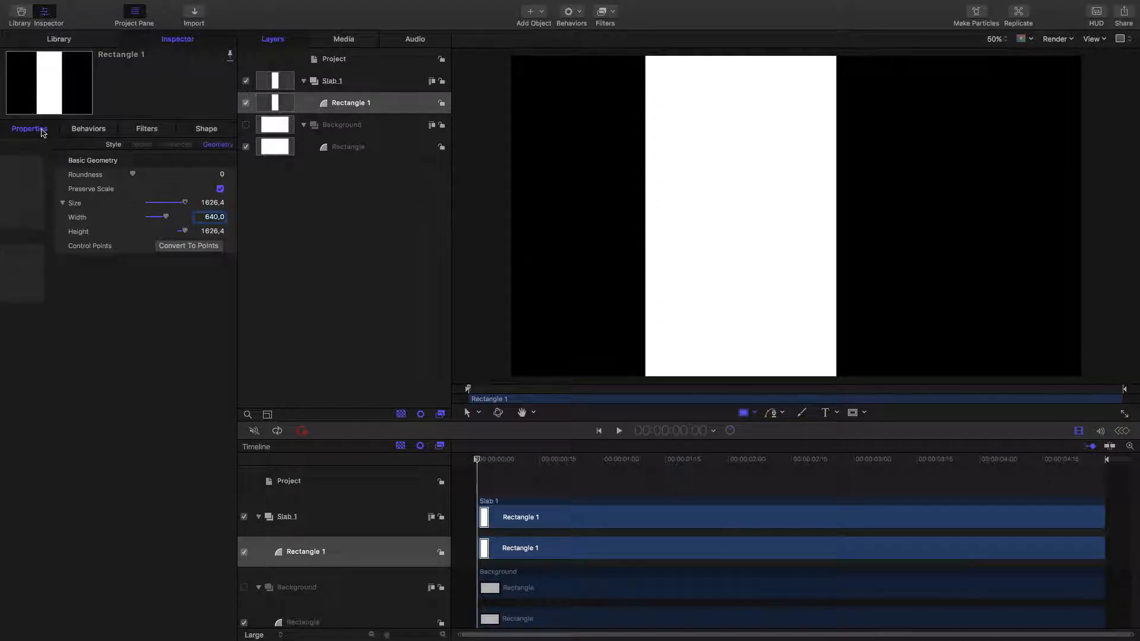
{"action": "left_click", "coordinate": [105, 162]}
{"action": "type", "text": "0"}
{"action": "left_click", "coordinate": [159, 165]}
{"action": "type", "text": "0"}
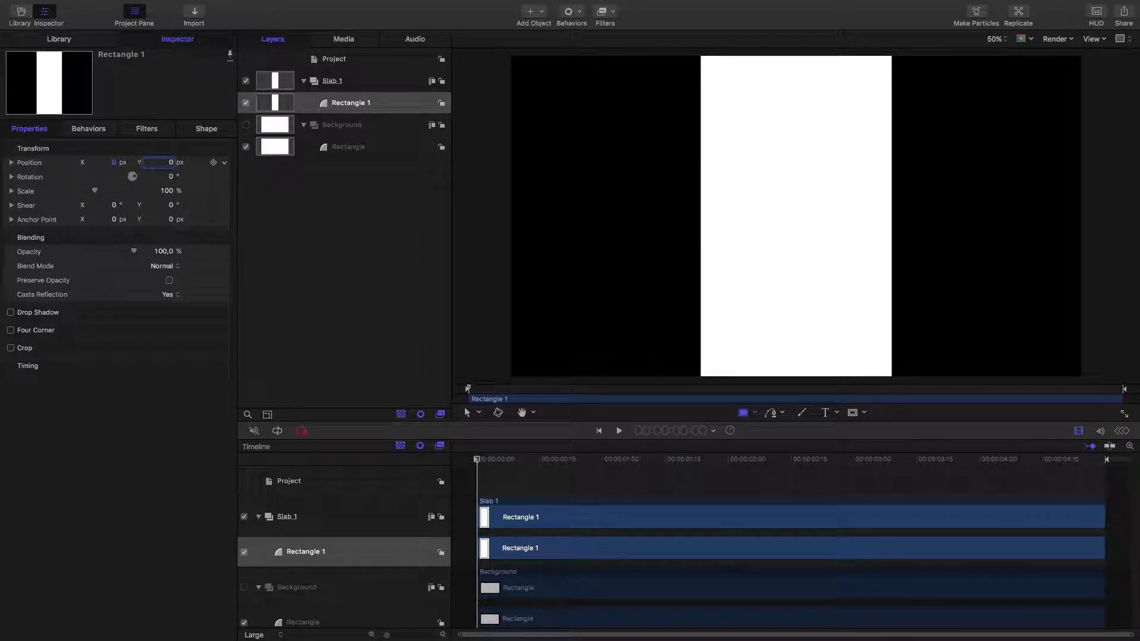
Step: Rename the rectangle in the Slab 1 group as Slab 1
{"action": "double_click", "coordinate": [313, 552]}
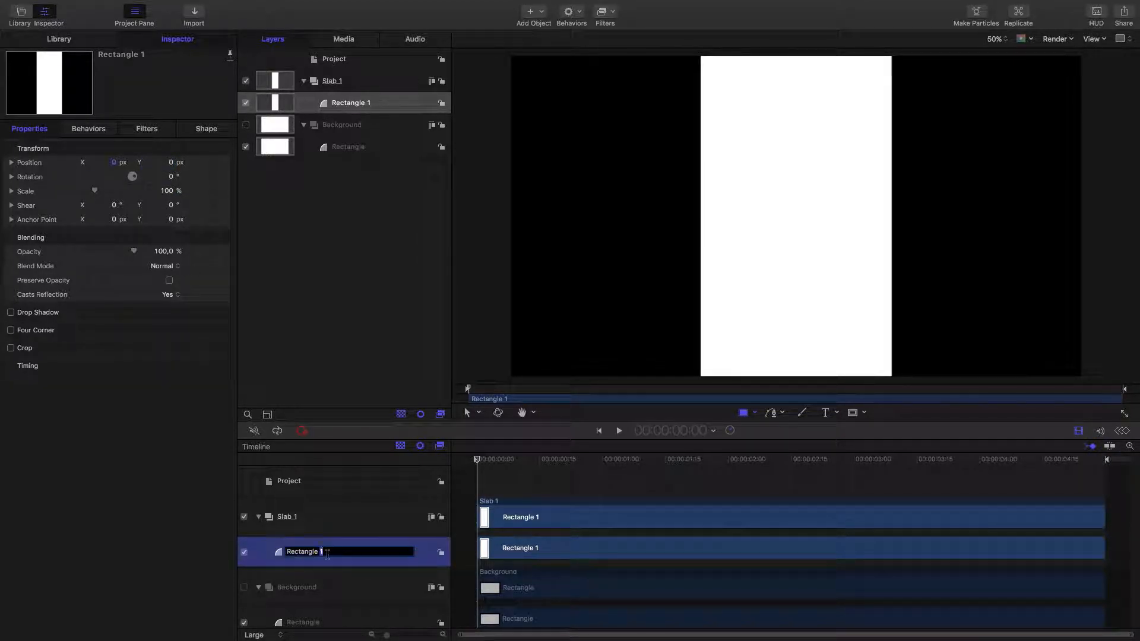
{"action": "type", "text": "Slab 1"}
{"action": "key", "text": "Return"}
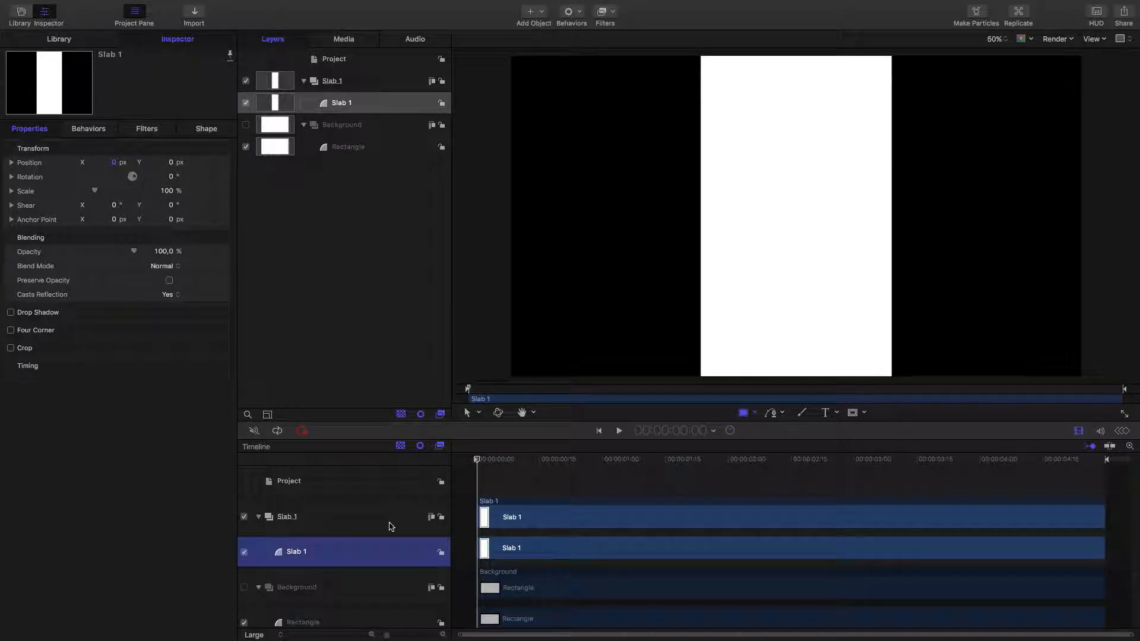
Step: Add an X scale keyframe of 0% to the Slab 1 shape at frame 6
{"action": "key", "text": "Right"}
{"action": "key", "text": "Right"}
{"action": "key", "text": "Right"}
{"action": "key", "text": "Right"}
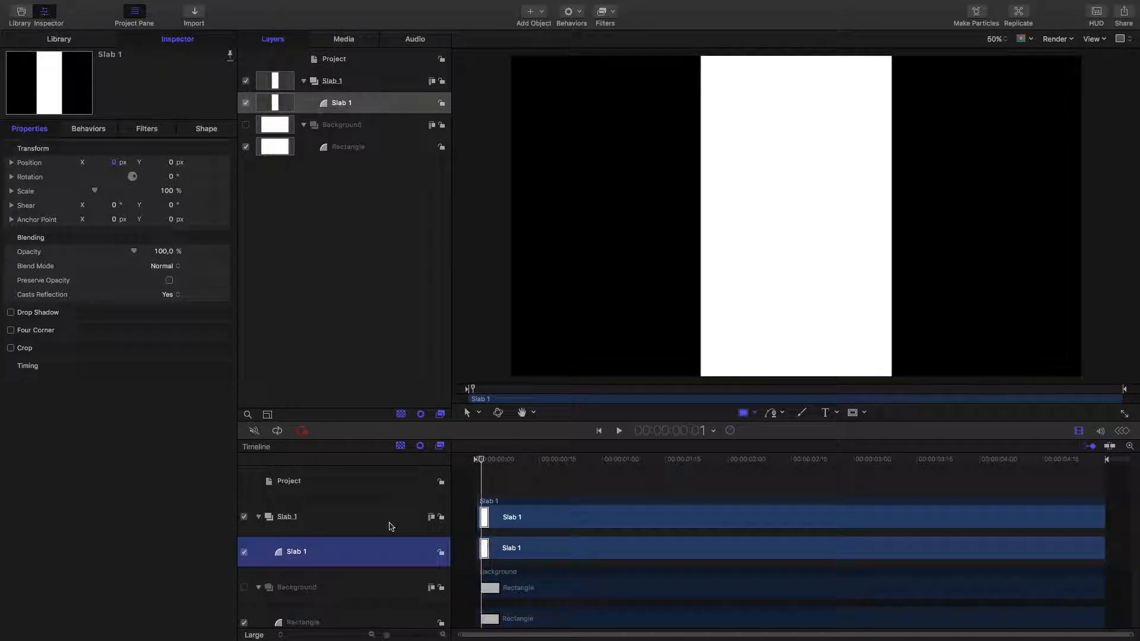
{"action": "key", "text": "Right"}
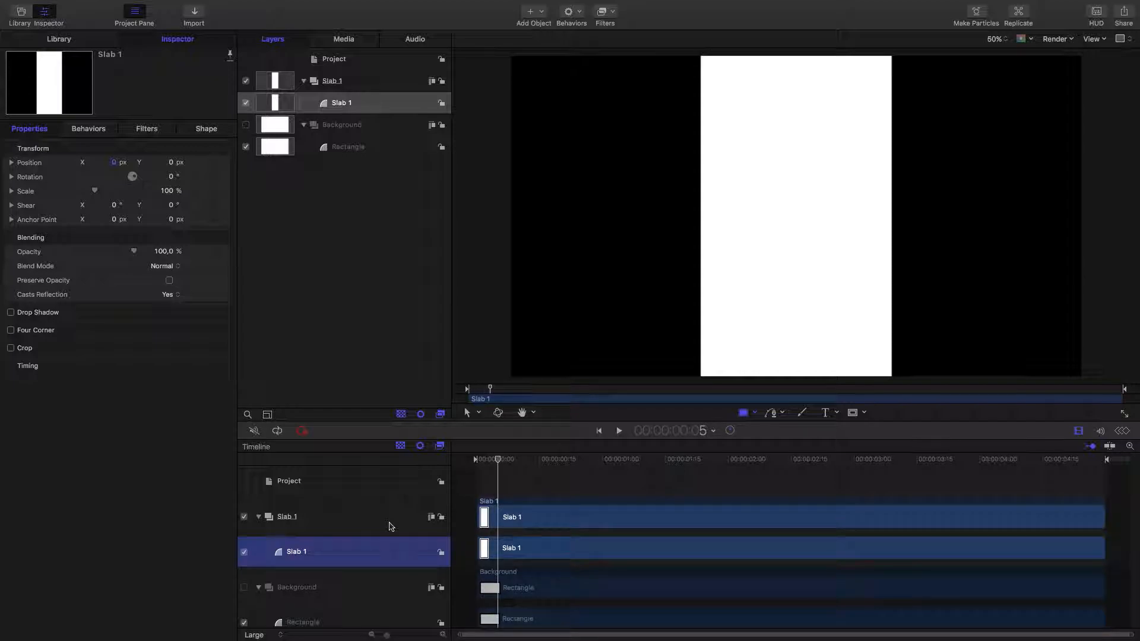
{"action": "key", "text": "Right"}
{"action": "left_click", "coordinate": [7, 191]}
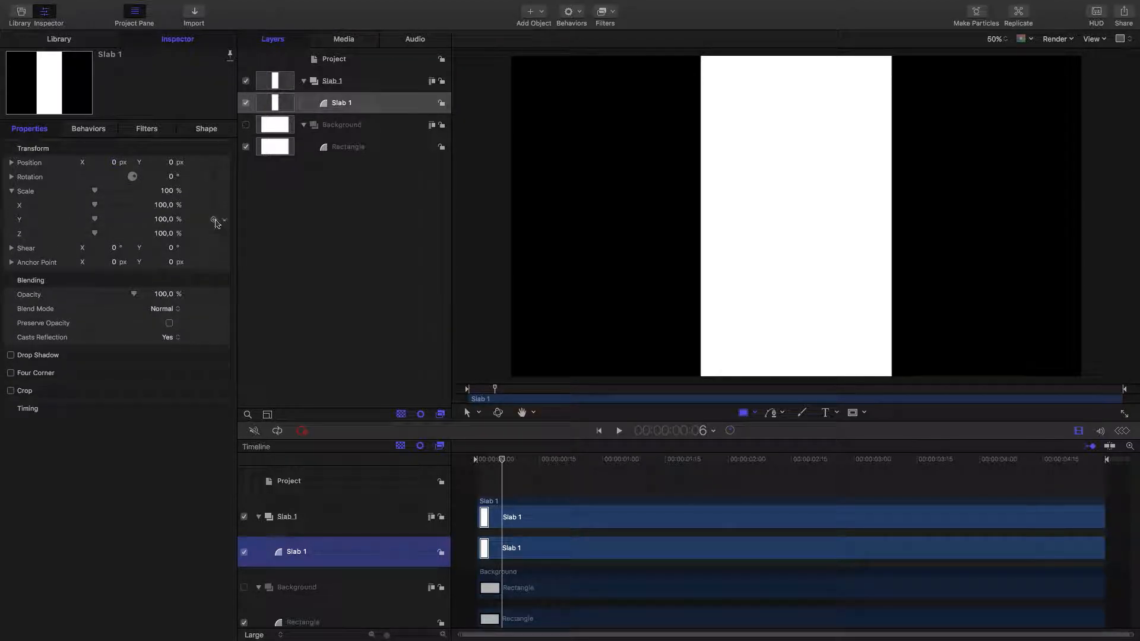
{"action": "left_click", "coordinate": [214, 206]}
{"action": "left_click", "coordinate": [163, 205]}
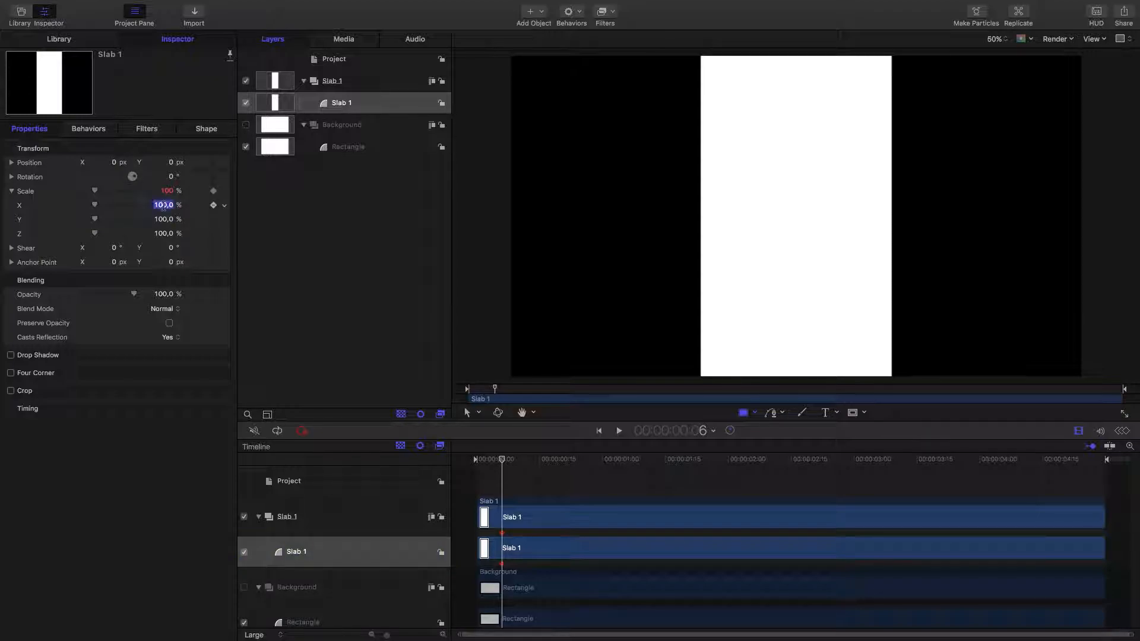
{"action": "type", "text": "0"}
{"action": "key", "text": "Return"}
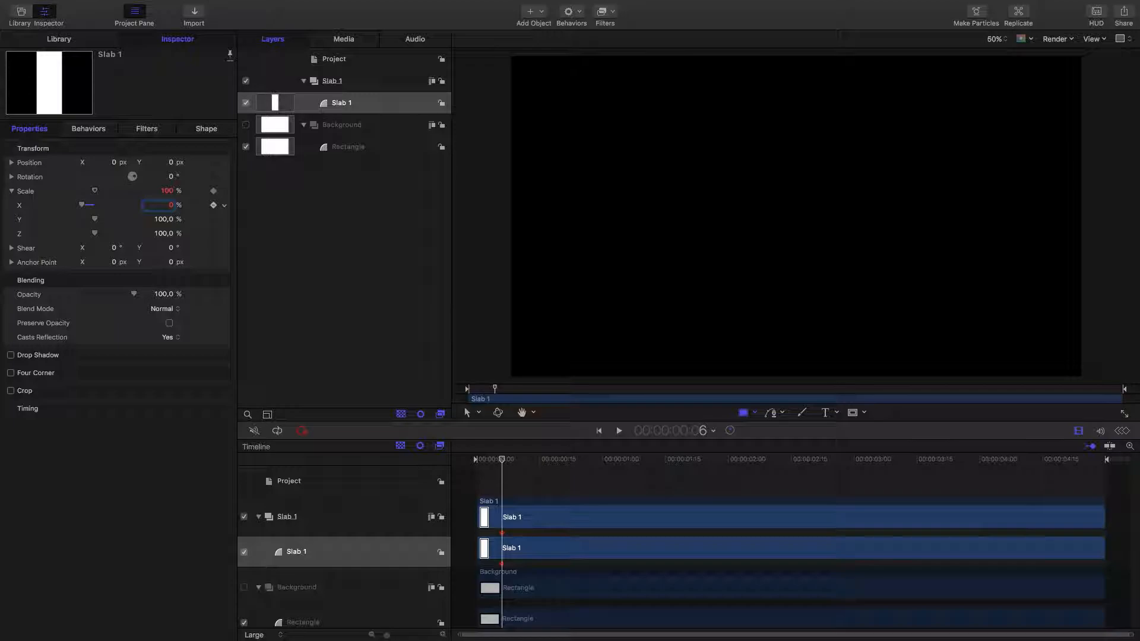
Step: Add an X scale keyframe of 100% to the Slab 1 shape at frame 9
{"action": "left_click", "coordinate": [502, 459]}
{"action": "left_click_drag", "start_coordinate": [503, 461], "coordinate": [514, 460]}
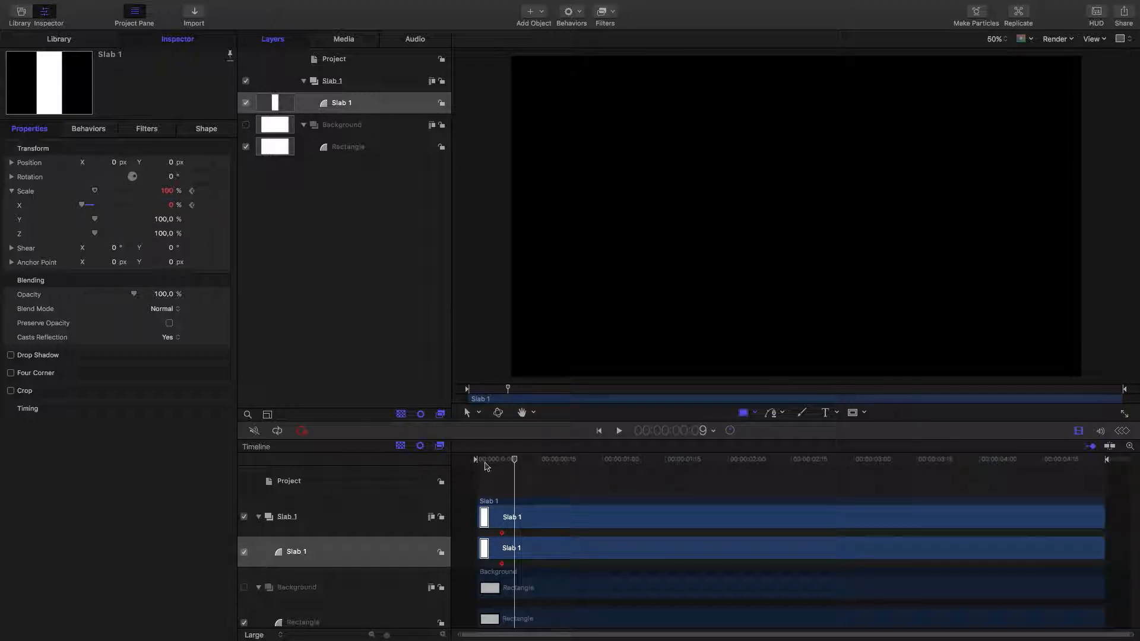
{"action": "type", "text": "100"}
{"action": "key", "text": "Return"}
Step: Show the slab's X scale in the keyframe editor and shape its curve to ease out into the frame 9 keyframe
{"action": "left_click", "coordinate": [225, 206]}
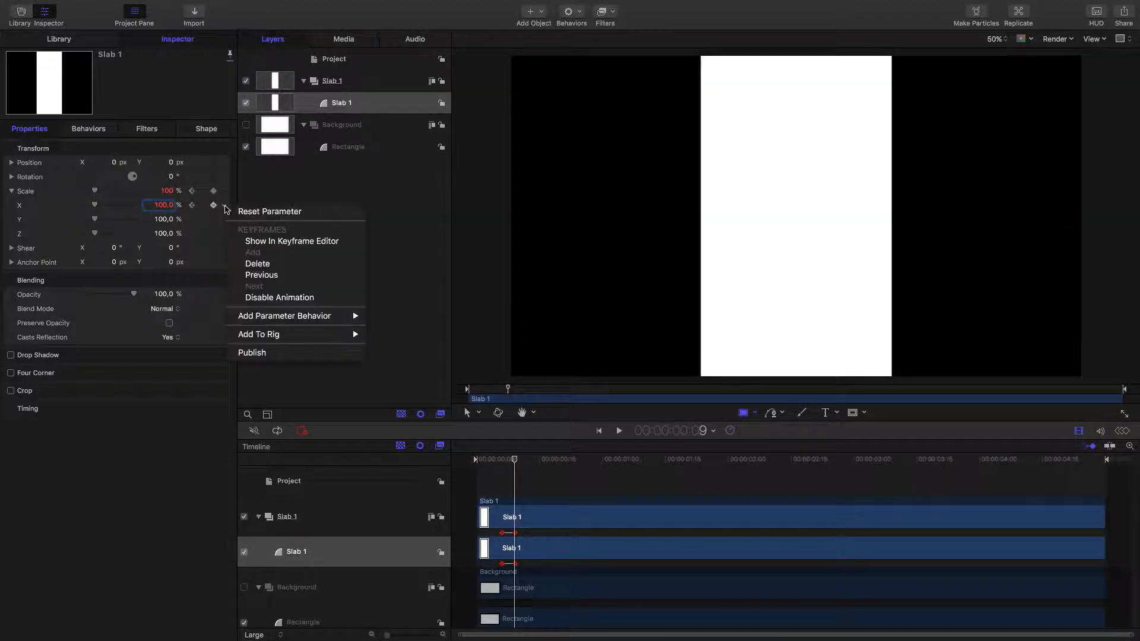
{"action": "left_click", "coordinate": [285, 241]}
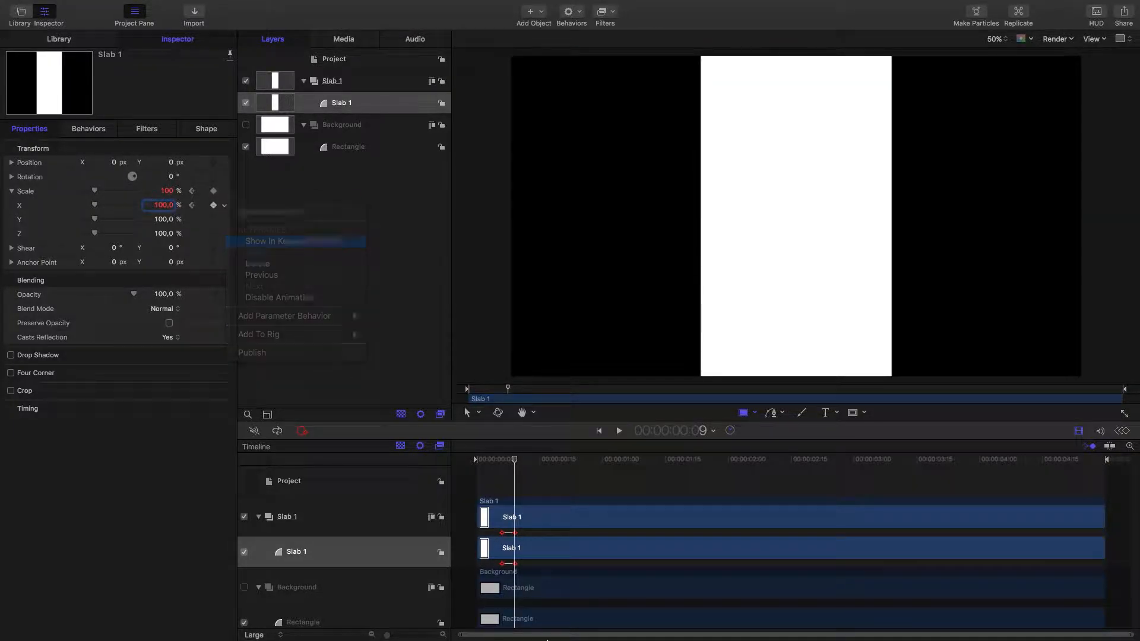
{"action": "left_click", "coordinate": [442, 634]}
{"action": "left_click_drag", "start_coordinate": [549, 617], "coordinate": [452, 620]}
{"action": "key", "text": "super+z"}
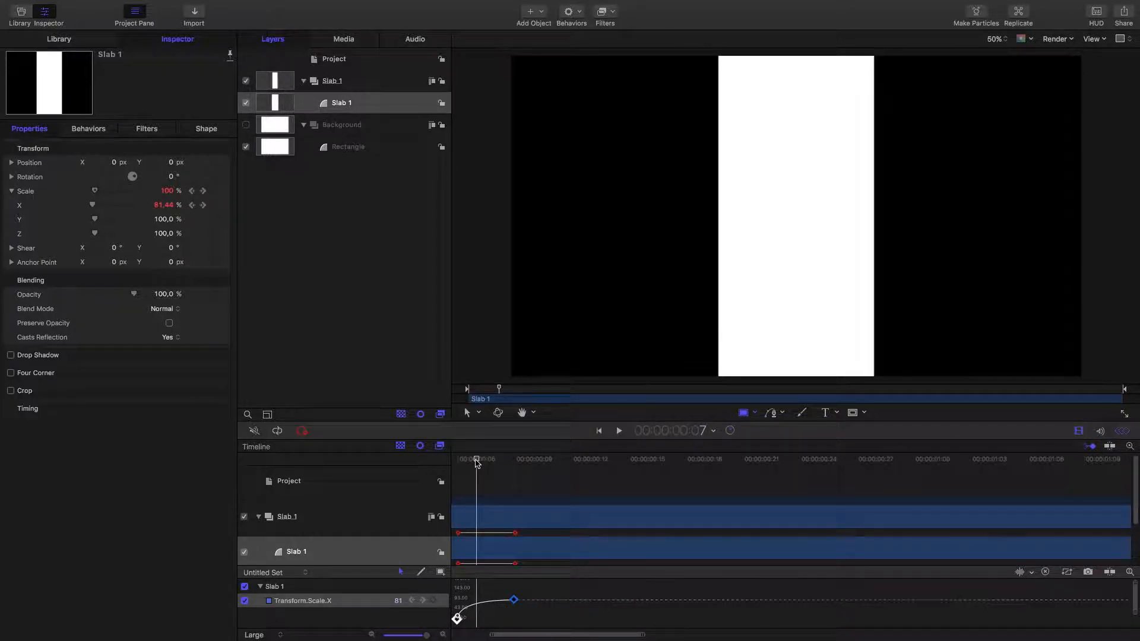
Step: Play and scrub through the first frames to examine the slab's X scale animation
{"action": "key", "text": "Home"}
{"action": "key", "text": "space"}
{"action": "left_click", "coordinate": [544, 473]}
{"action": "left_click", "coordinate": [532, 464]}
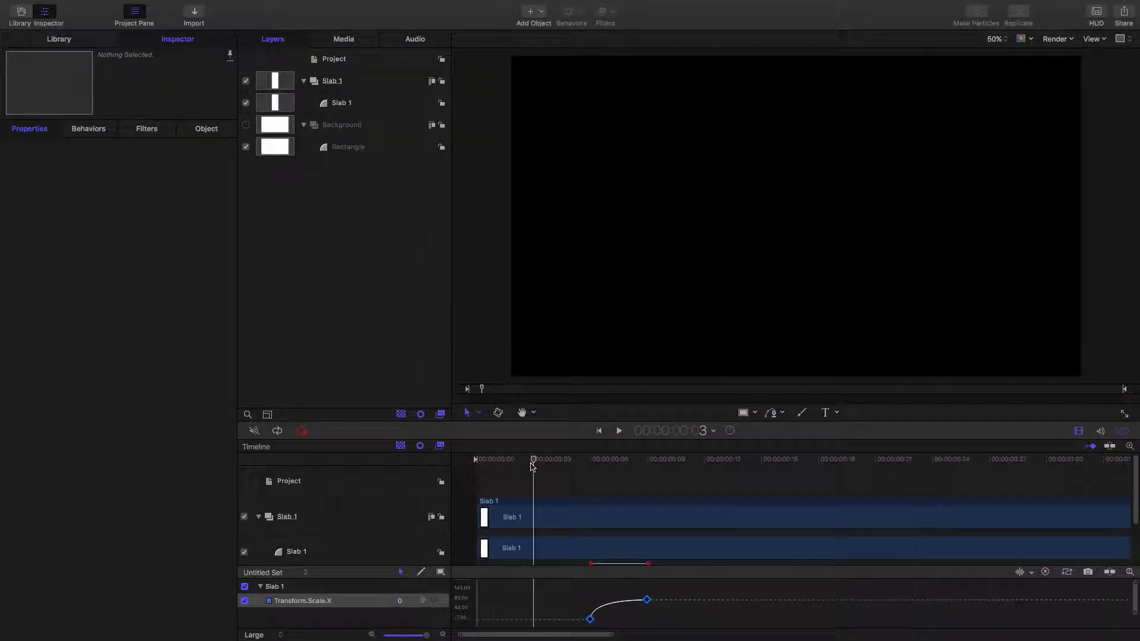
{"action": "key", "text": "space"}
{"action": "left_click", "coordinate": [531, 464]}
{"action": "left_click", "coordinate": [552, 463]}
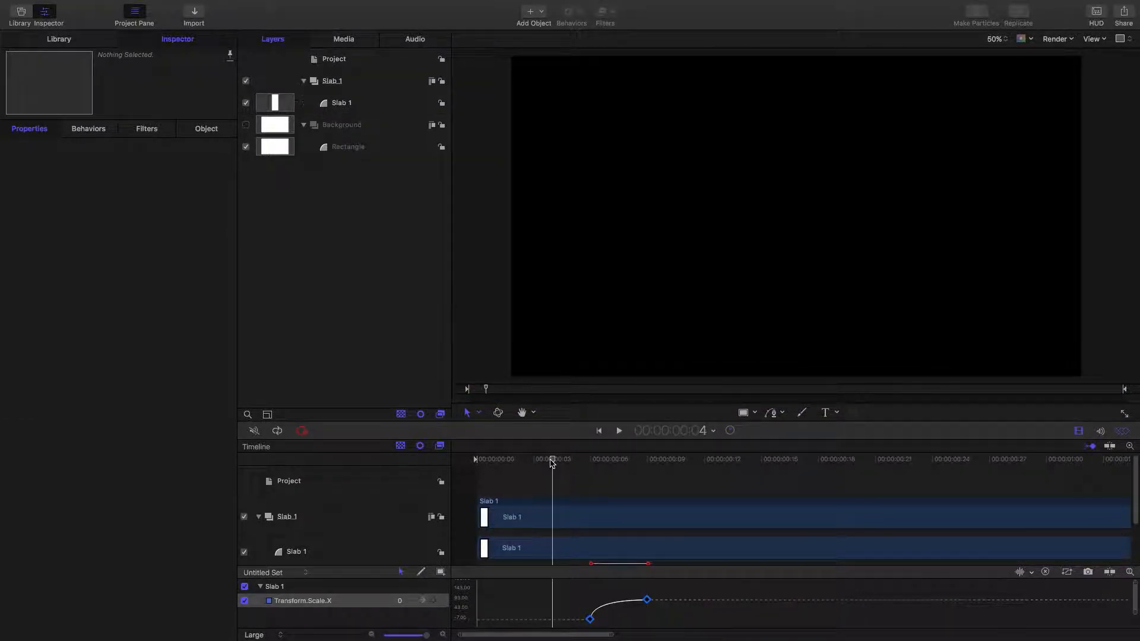
{"action": "left_click_drag", "start_coordinate": [552, 462], "coordinate": [583, 461]}
{"action": "key", "text": "space"}
{"action": "left_click", "coordinate": [584, 461]}
{"action": "key", "text": "space"}
{"action": "left_click", "coordinate": [586, 462]}
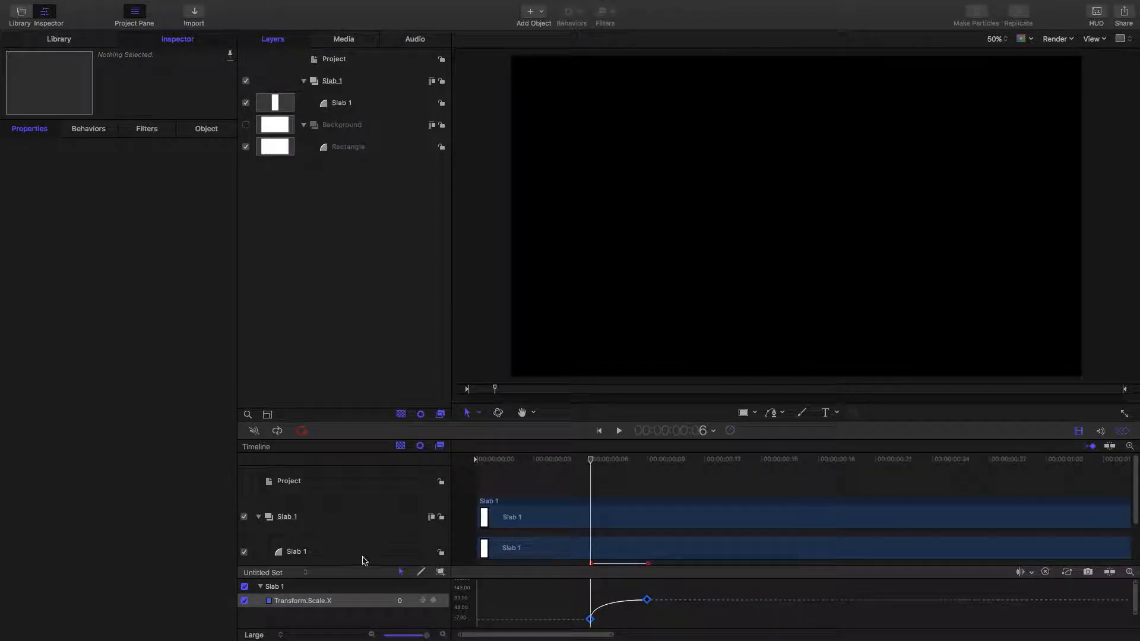
Step: Add an X scale keyframe of 120% to the Slab 1 group at frame 0
{"action": "left_click", "coordinate": [313, 522]}
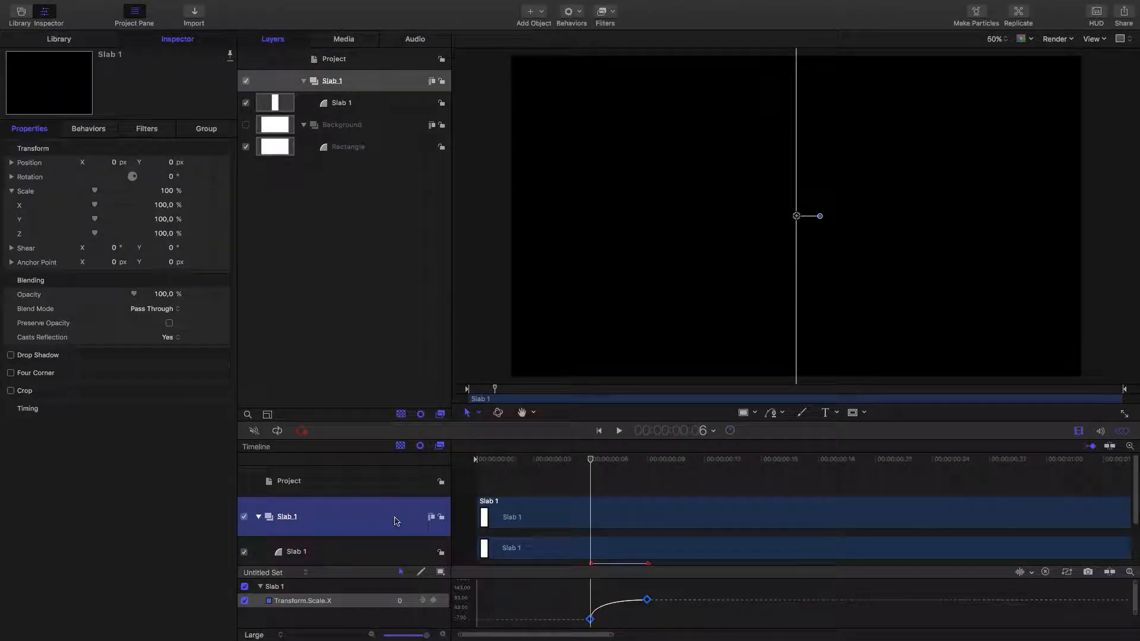
{"action": "left_click", "coordinate": [590, 461]}
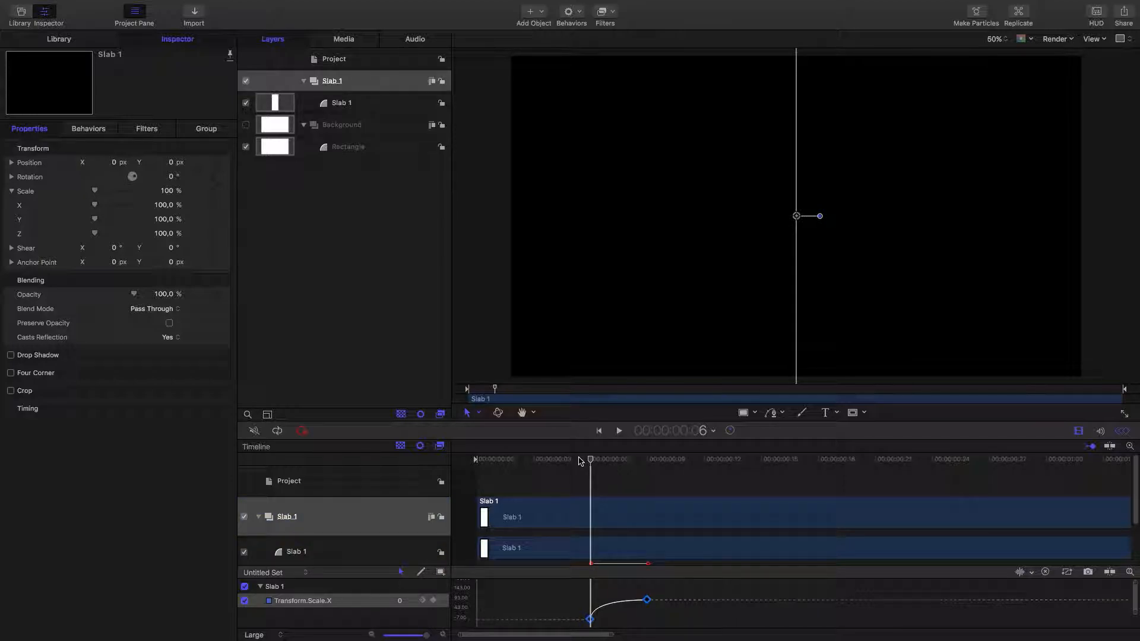
{"action": "mouse_move", "coordinate": [570, 462]}
{"action": "left_mouse_down"}
{"action": "mouse_move", "coordinate": [553, 460]}
{"action": "mouse_move", "coordinate": [589, 460]}
{"action": "left_mouse_up"}
{"action": "key", "text": "Home"}
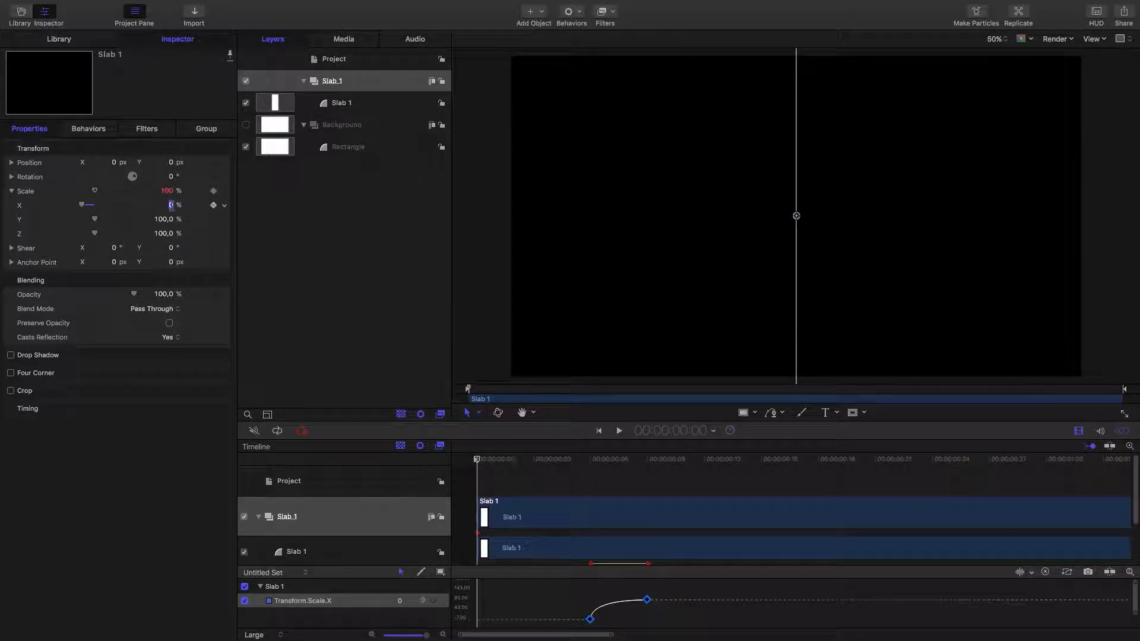
{"action": "type", "text": "120"}
{"action": "key", "text": "Return"}
Step: Add an X scale keyframe of 90% to the Slab 1 group at 1:06
{"action": "left_click_drag", "start_coordinate": [573, 458], "coordinate": [1137, 473]}
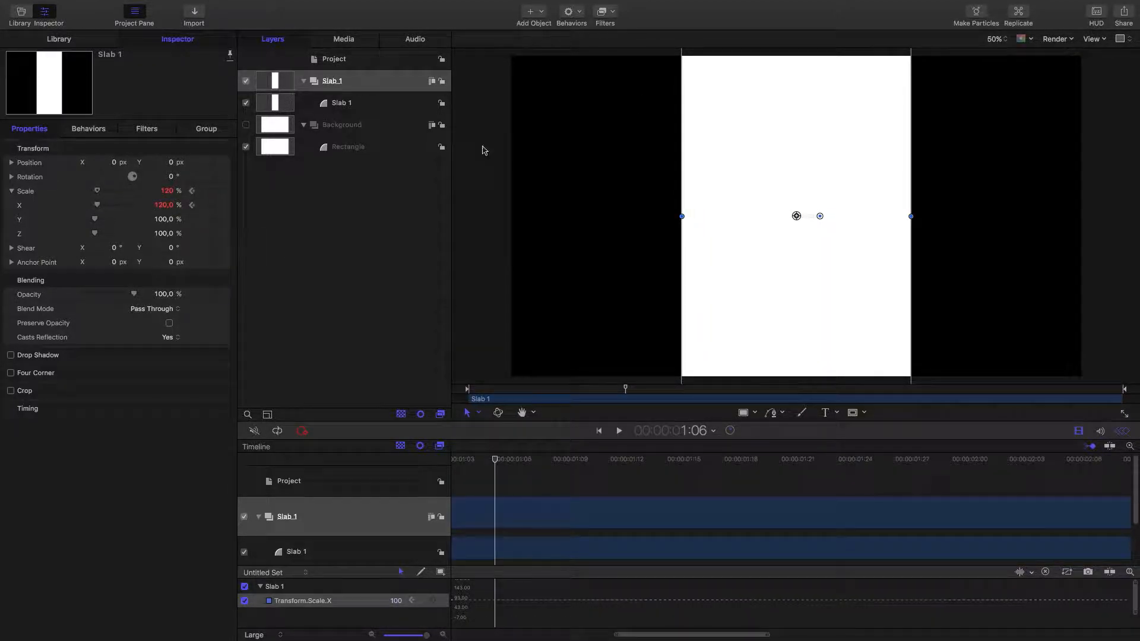
{"action": "left_click", "coordinate": [162, 206]}
{"action": "double_click", "coordinate": [158, 207]}
{"action": "type", "text": "0"}
{"action": "key", "text": "Return"}
Step: Shape the Slab 1 group's X scale curve into a smooth S-shaped ease between the frame 0 and 1:06 keyframes
{"action": "left_click_drag", "start_coordinate": [693, 633], "coordinate": [469, 636]}
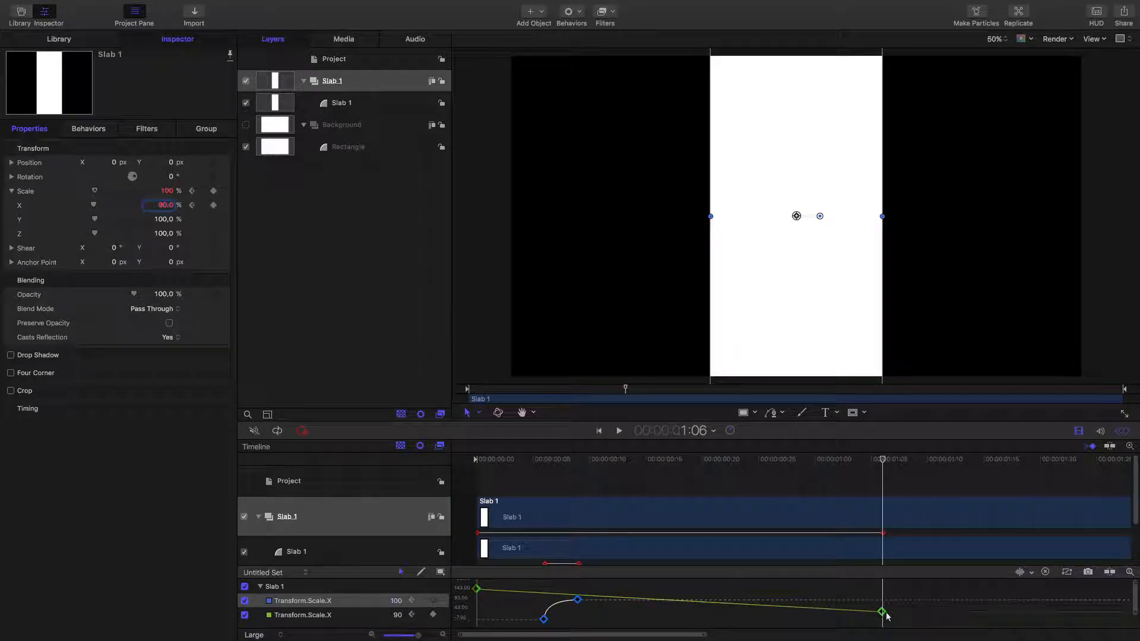
{"action": "left_click", "coordinate": [881, 611]}
{"action": "left_click_drag", "start_coordinate": [882, 611], "coordinate": [471, 608]}
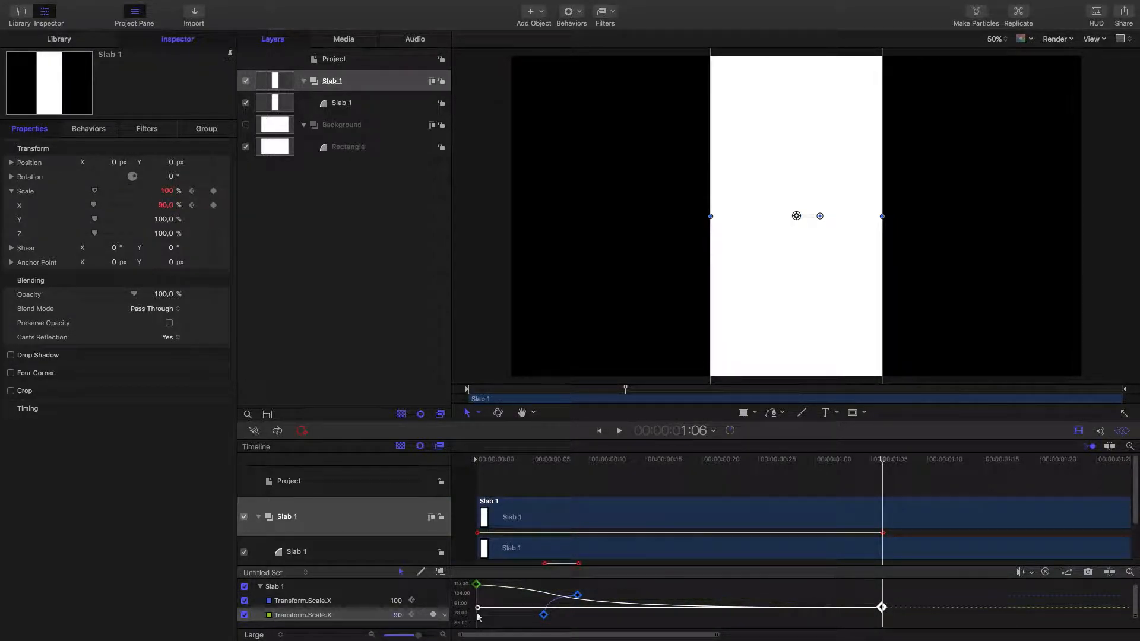
{"action": "left_click", "coordinate": [476, 585]}
{"action": "left_click_drag", "start_coordinate": [612, 594], "coordinate": [845, 582]}
{"action": "left_click", "coordinate": [559, 482]}
Step: Preview the slab animation and shift the Slab 1 group's first X scale keyframe to before frame 0
{"action": "left_click_drag", "start_coordinate": [499, 461], "coordinate": [481, 467]}
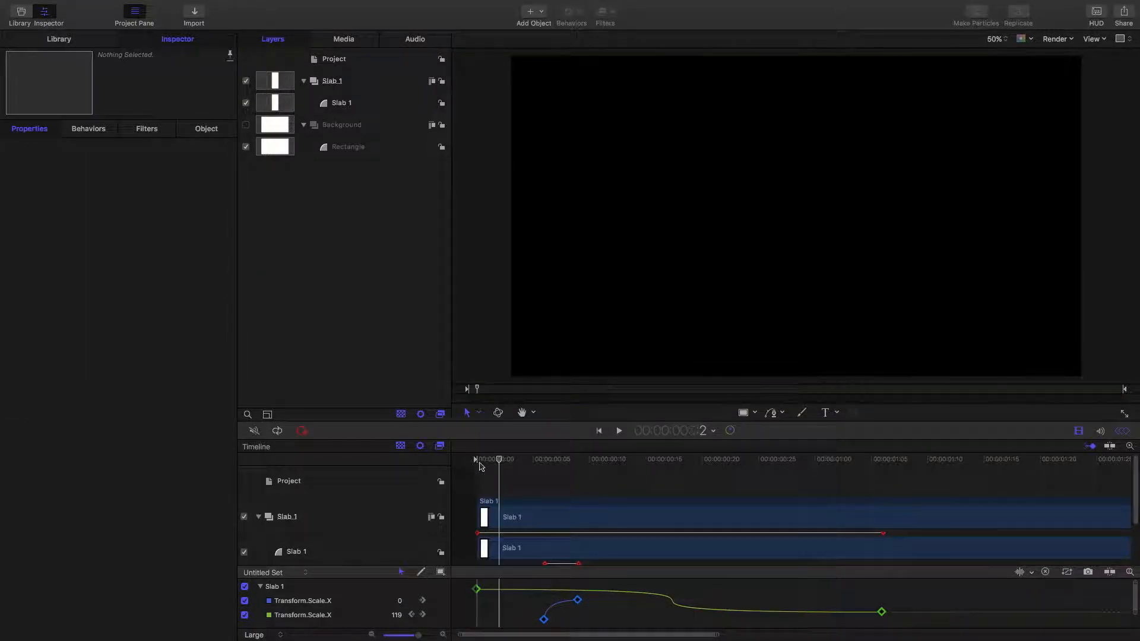
{"action": "key", "text": "space"}
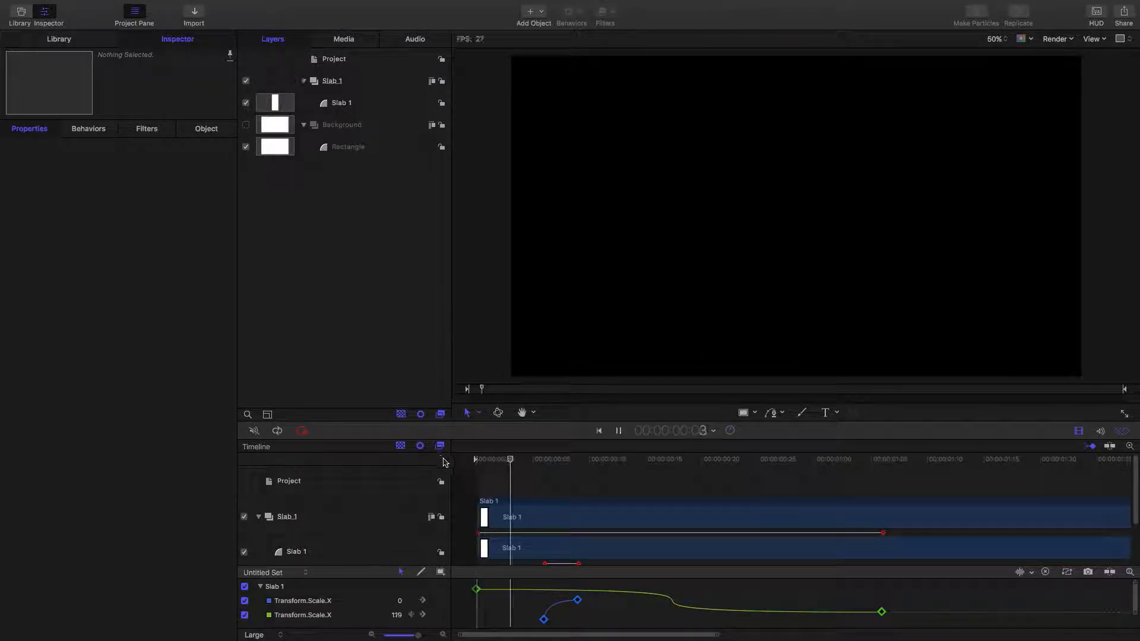
{"action": "key", "text": "space"}
{"action": "left_click_drag", "start_coordinate": [530, 461], "coordinate": [444, 457]}
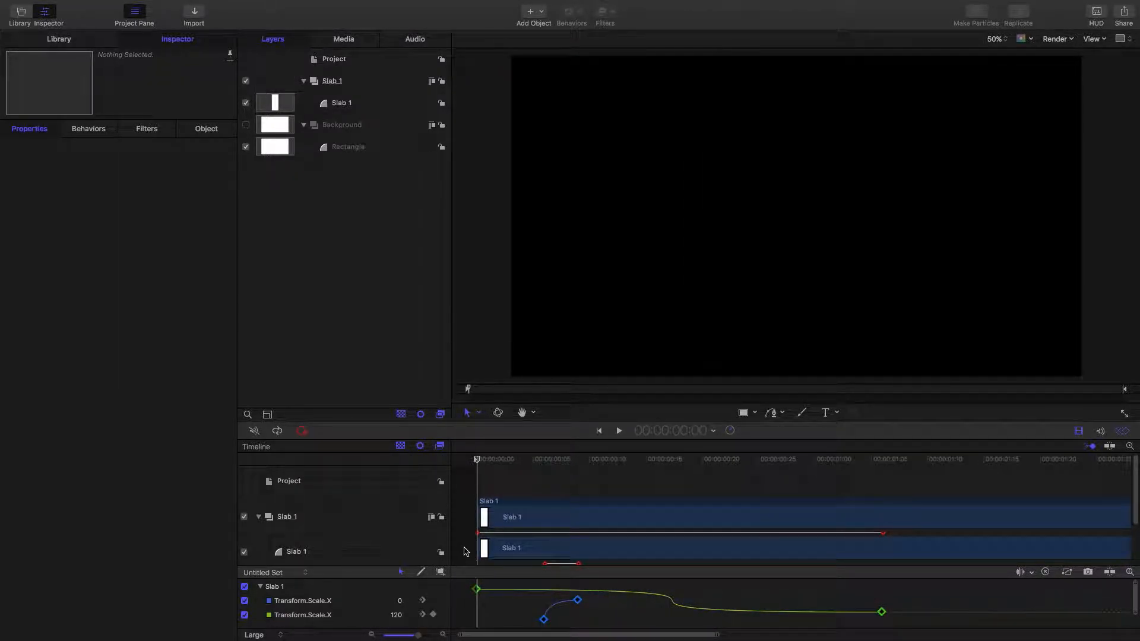
{"action": "left_click_drag", "start_coordinate": [478, 533], "coordinate": [445, 538]}
{"action": "key", "text": "space"}
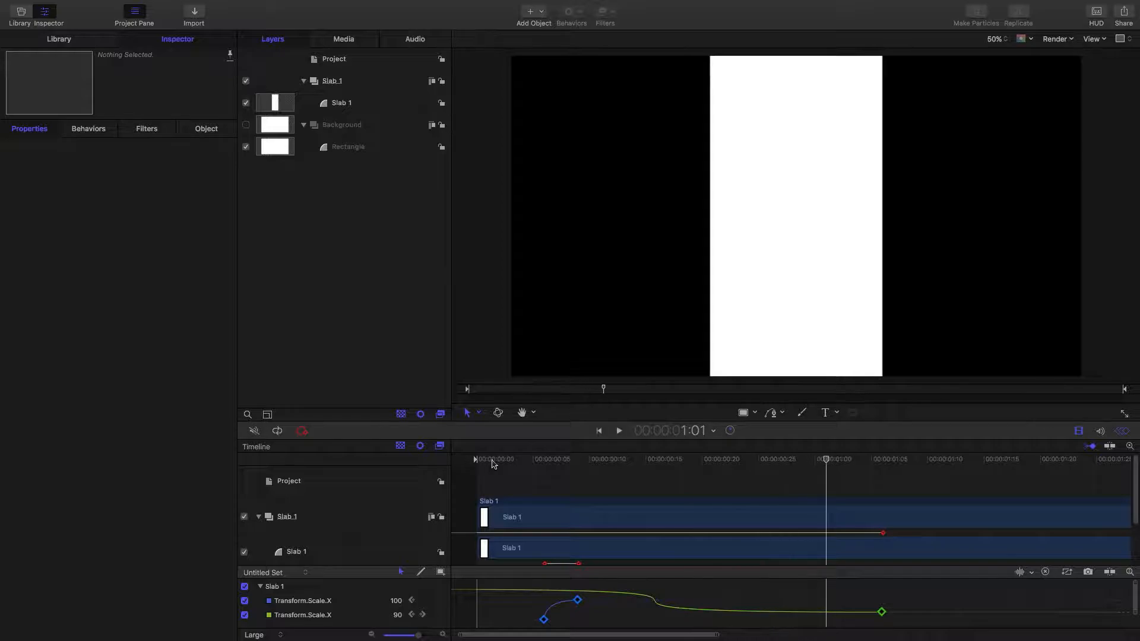
Step: Enlarge the timeline area and set the Slab 1 shape's fill colour to dark grey, hex 232323
{"action": "left_click_drag", "start_coordinate": [841, 584], "coordinate": [841, 604]}
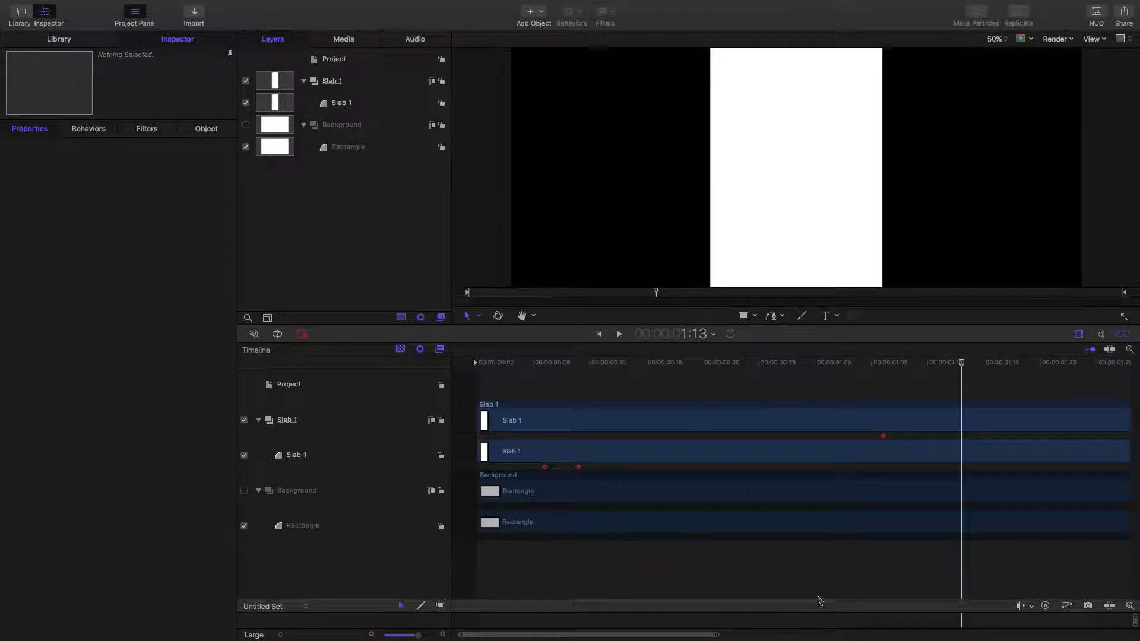
{"action": "left_click", "coordinate": [345, 437]}
{"action": "left_click", "coordinate": [346, 455]}
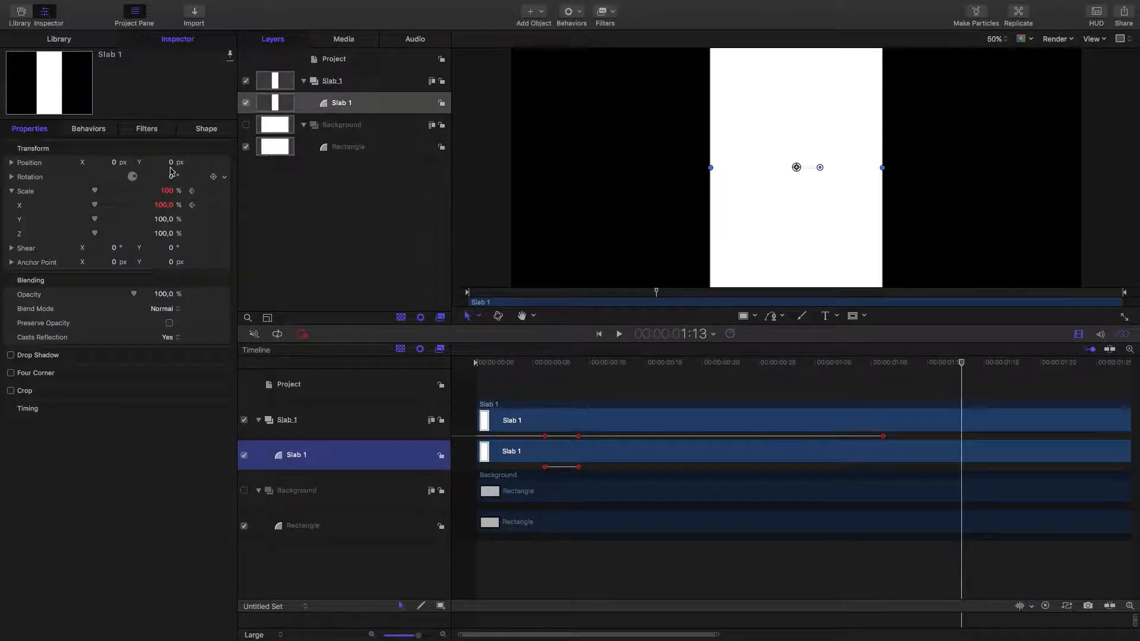
{"action": "left_click", "coordinate": [206, 129]}
{"action": "left_click", "coordinate": [61, 145]}
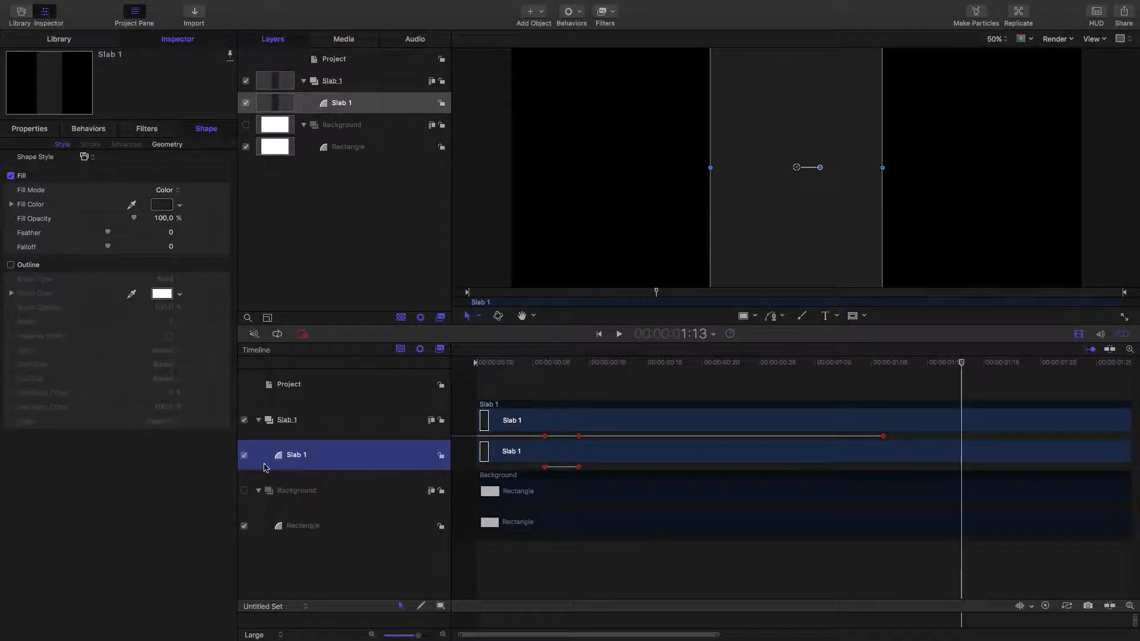
Step: Duplicate the Slab 1 group twice
{"action": "left_click", "coordinate": [294, 426]}
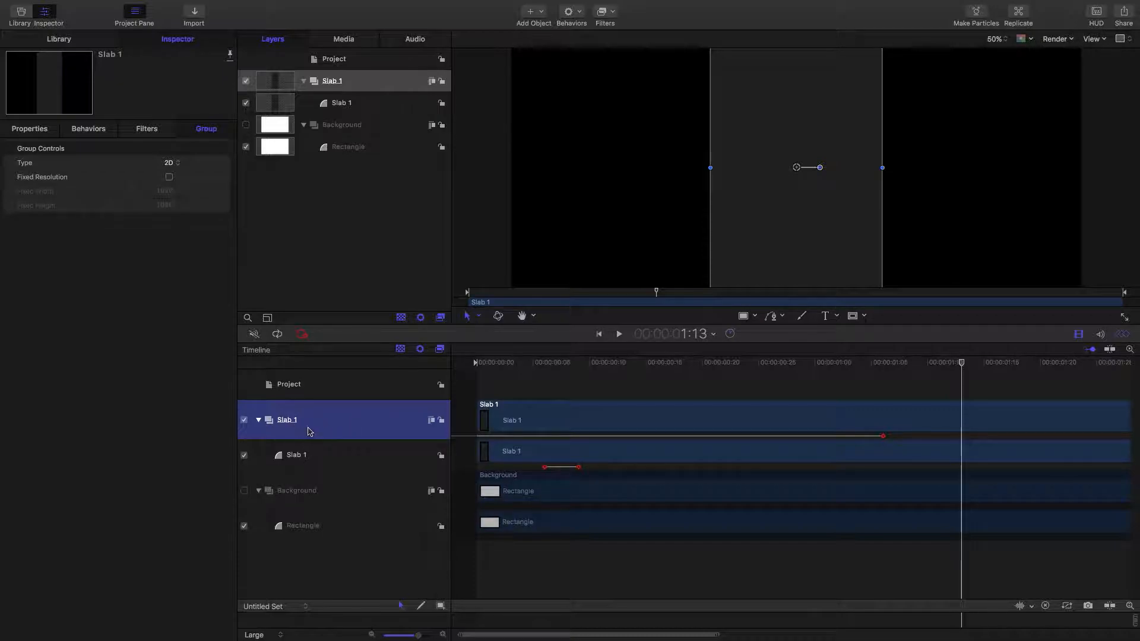
{"action": "key", "text": "super+d"}
{"action": "key", "text": "super+d"}
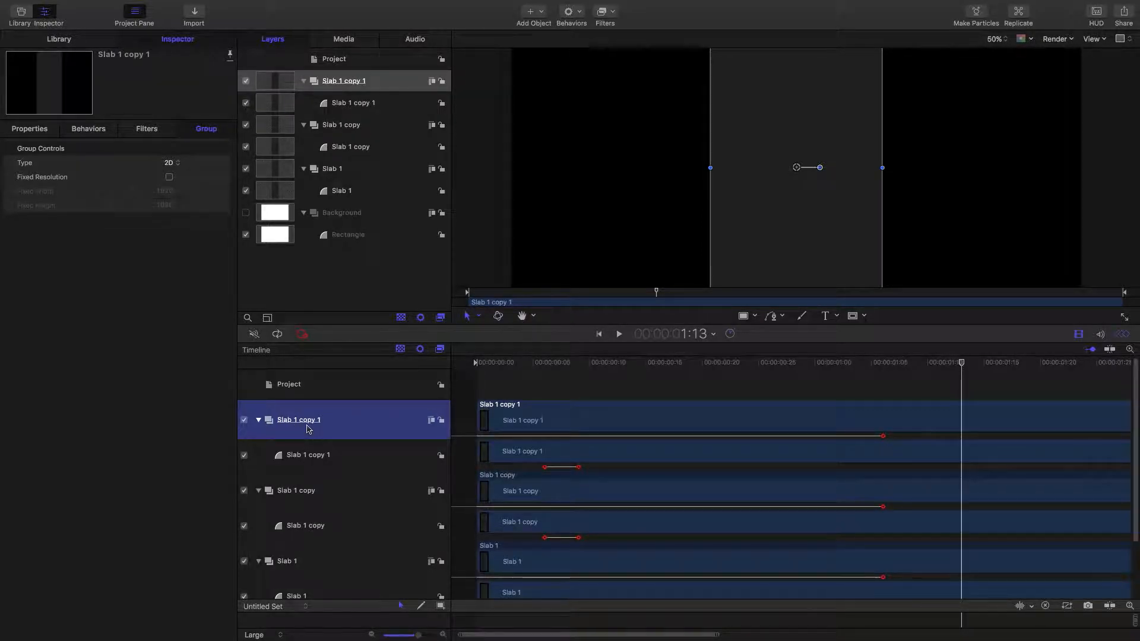
Step: Rename the two duplicated groups as Slab 3 and Slab 2, and collapse the slab groups in the timeline
{"action": "double_click", "coordinate": [326, 420]}
{"action": "key", "text": "super+a"}
{"action": "type", "text": "Slab 3"}
{"action": "key", "text": "Tab"}
{"action": "type", "text": "Slab 2"}
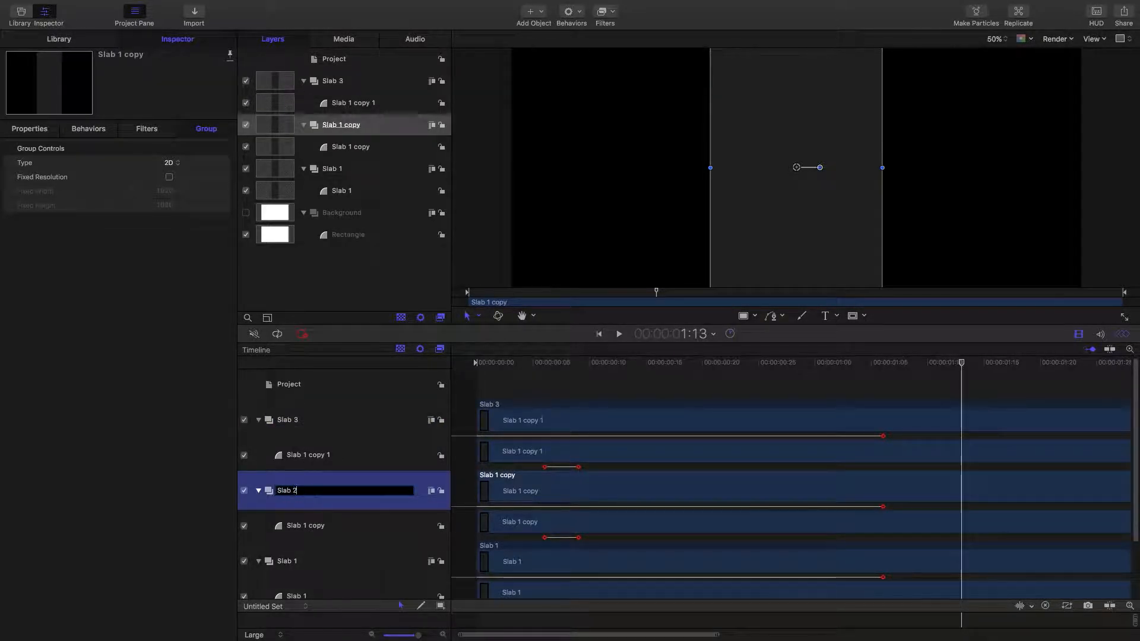
{"action": "left_click", "coordinate": [259, 491]}
{"action": "left_click", "coordinate": [258, 420]}
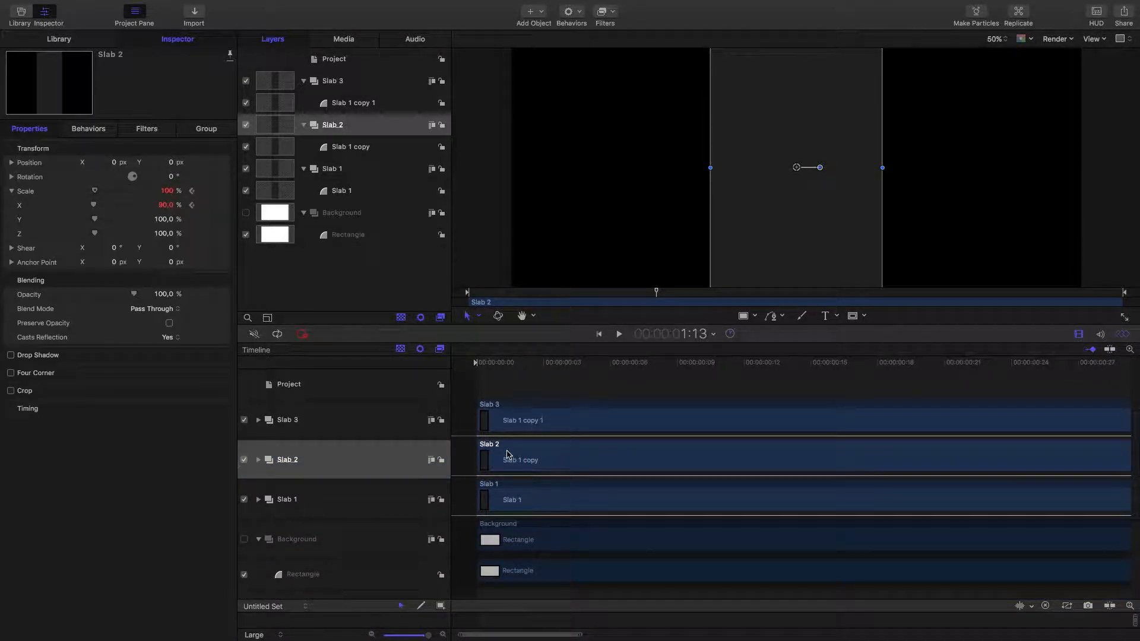
Step: Shift the Slab 2 group three frames earlier and the Slab 3 group three frames later in the timeline
{"action": "left_click_drag", "start_coordinate": [508, 455], "coordinate": [498, 407]}
{"action": "left_click_drag", "start_coordinate": [499, 407], "coordinate": [558, 414]}
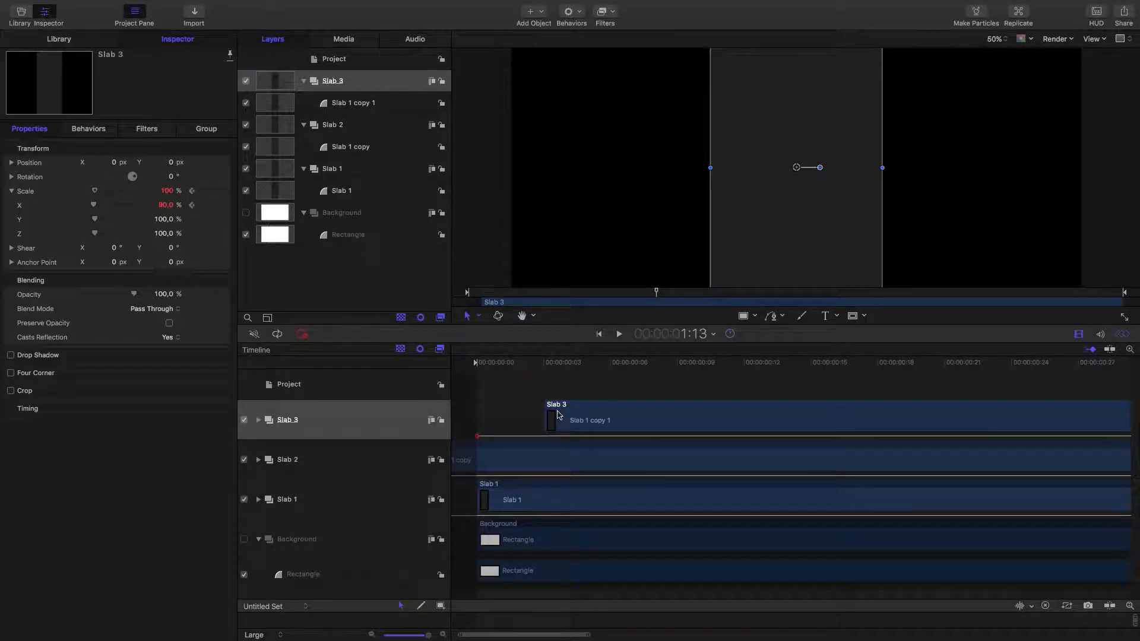
{"action": "left_click_drag", "start_coordinate": [574, 366], "coordinate": [610, 366]}
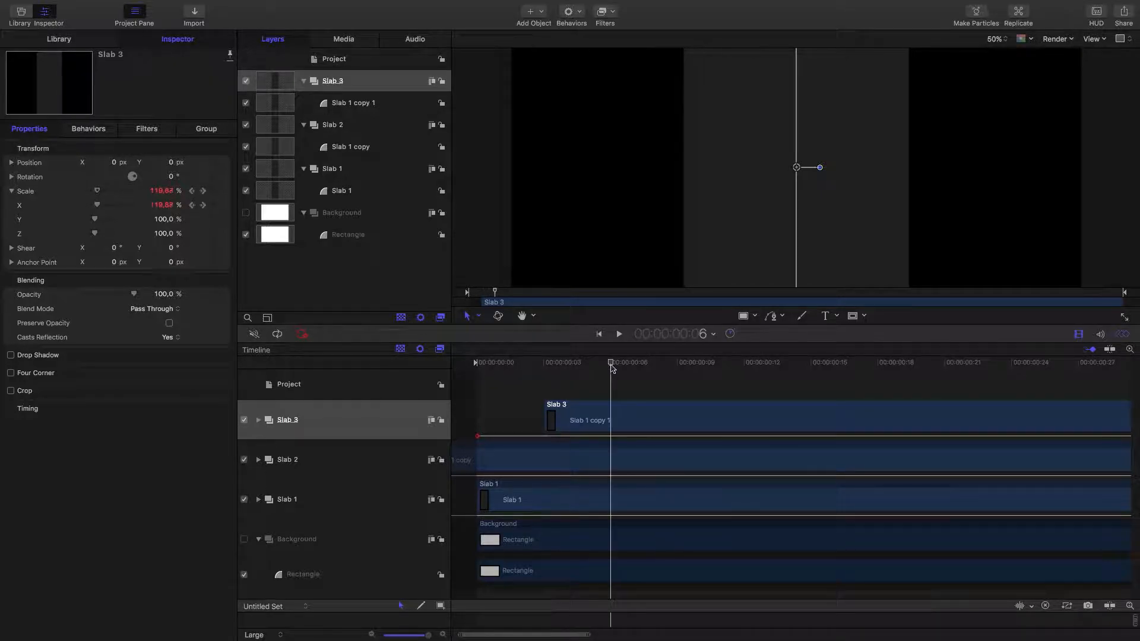
Step: Set the Slab 2 group's X position to -640 px
{"action": "left_click", "coordinate": [308, 471]}
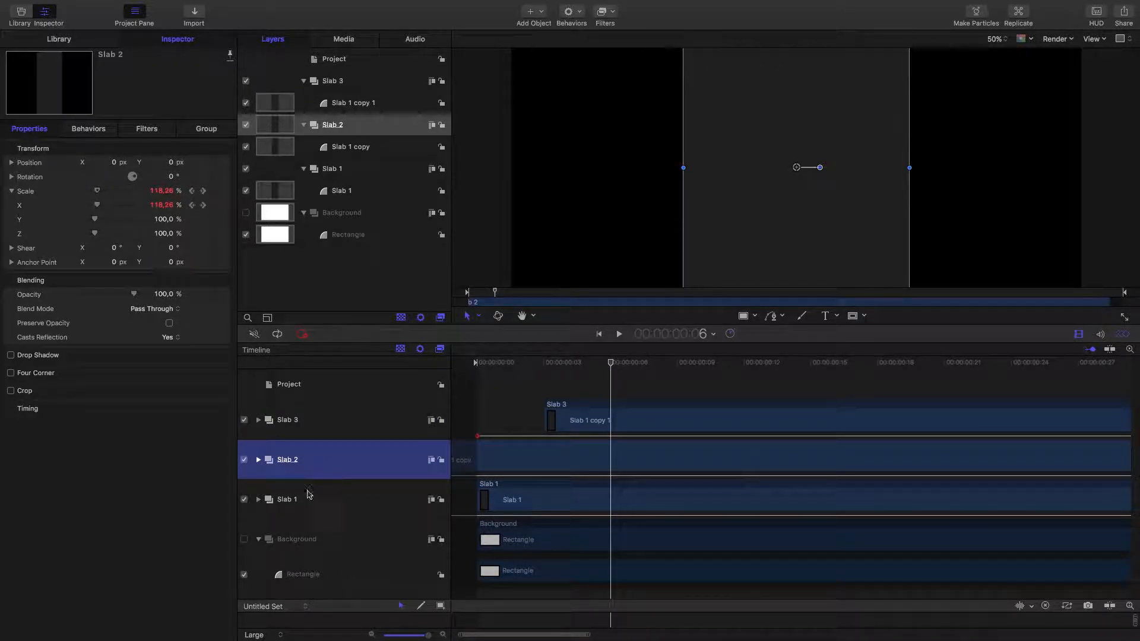
{"action": "left_click", "coordinate": [114, 162]}
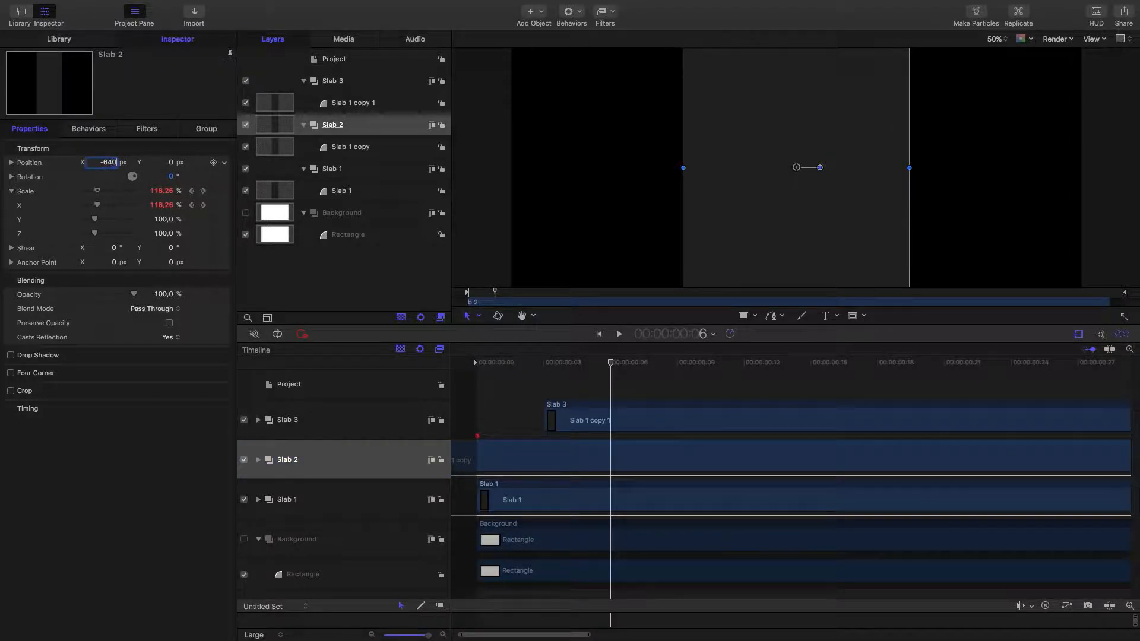
{"action": "key", "text": "Return"}
Step: Set the Slab 1 group's X position to 640 px
{"action": "left_click", "coordinate": [300, 509]}
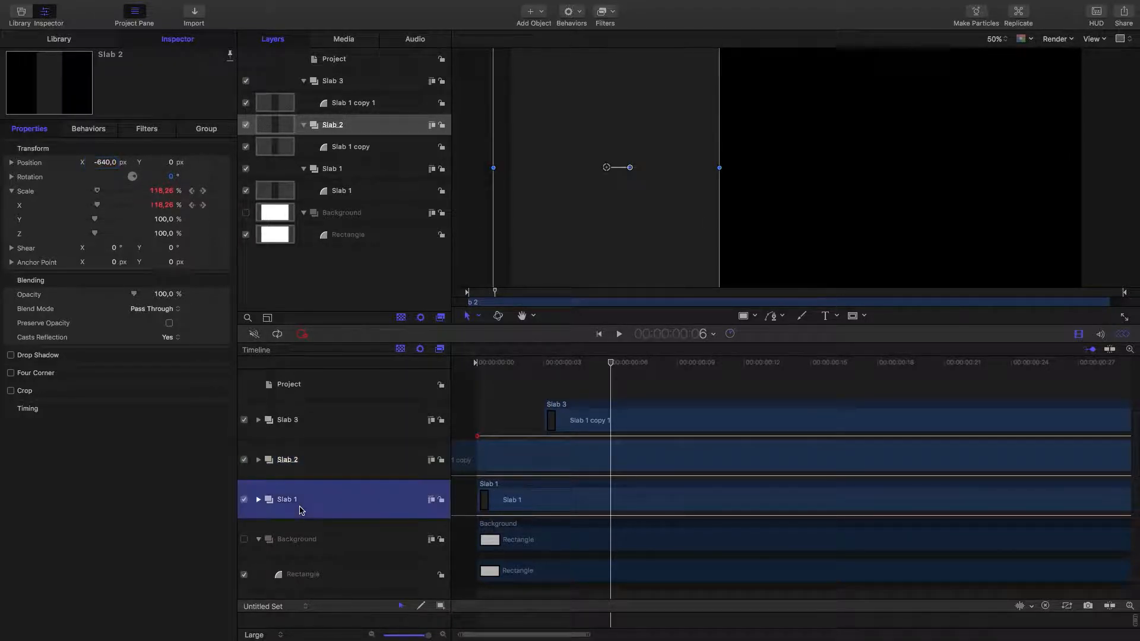
{"action": "type", "text": "6"}
{"action": "left_click", "coordinate": [114, 162]}
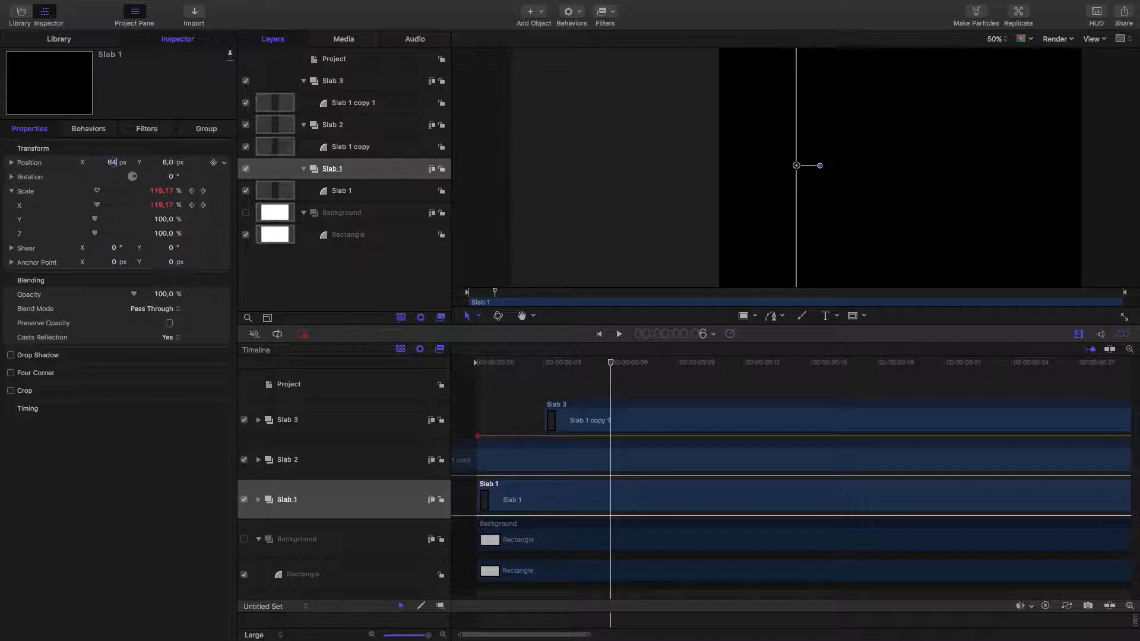
{"action": "type", "text": "640"}
{"action": "key", "text": "Return"}
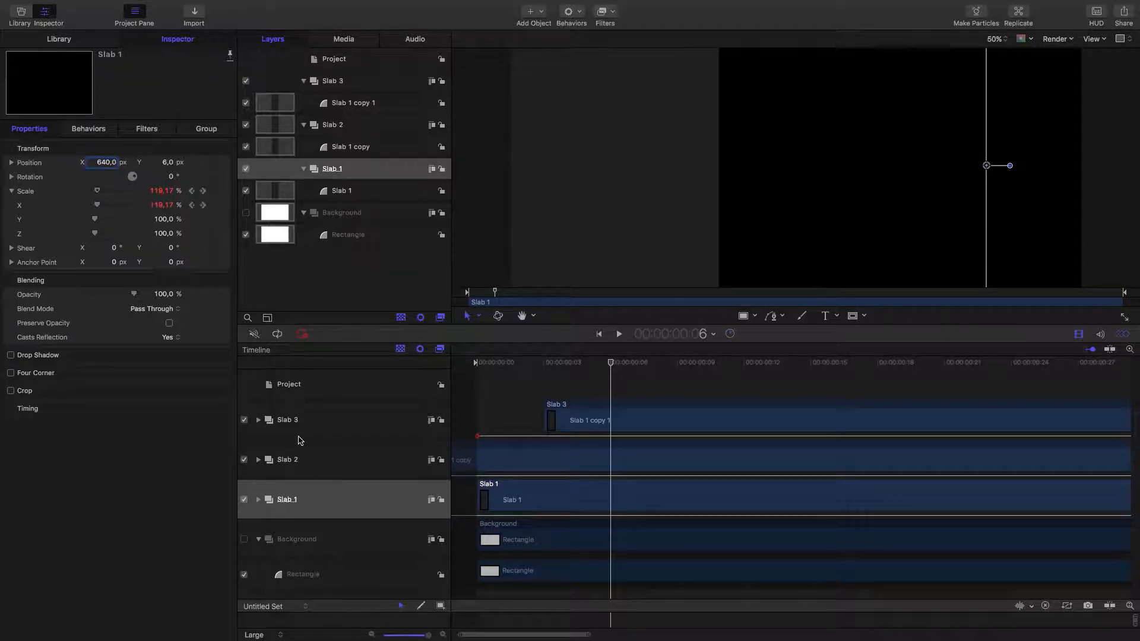
Step: Rename the shape inside the Slab 3 group as Slab 3 and set its fill colour to red
{"action": "left_click", "coordinate": [258, 420]}
{"action": "left_click", "coordinate": [291, 455]}
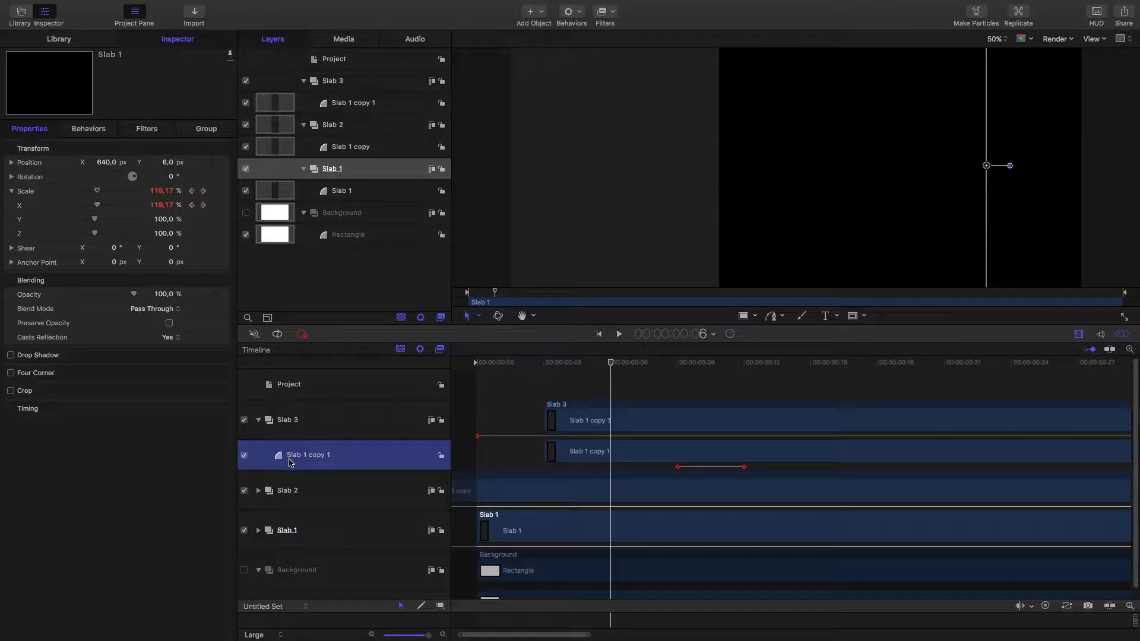
{"action": "double_click", "coordinate": [315, 455]}
{"action": "triple_click", "coordinate": [334, 456]}
{"action": "type", "text": "Sl"}
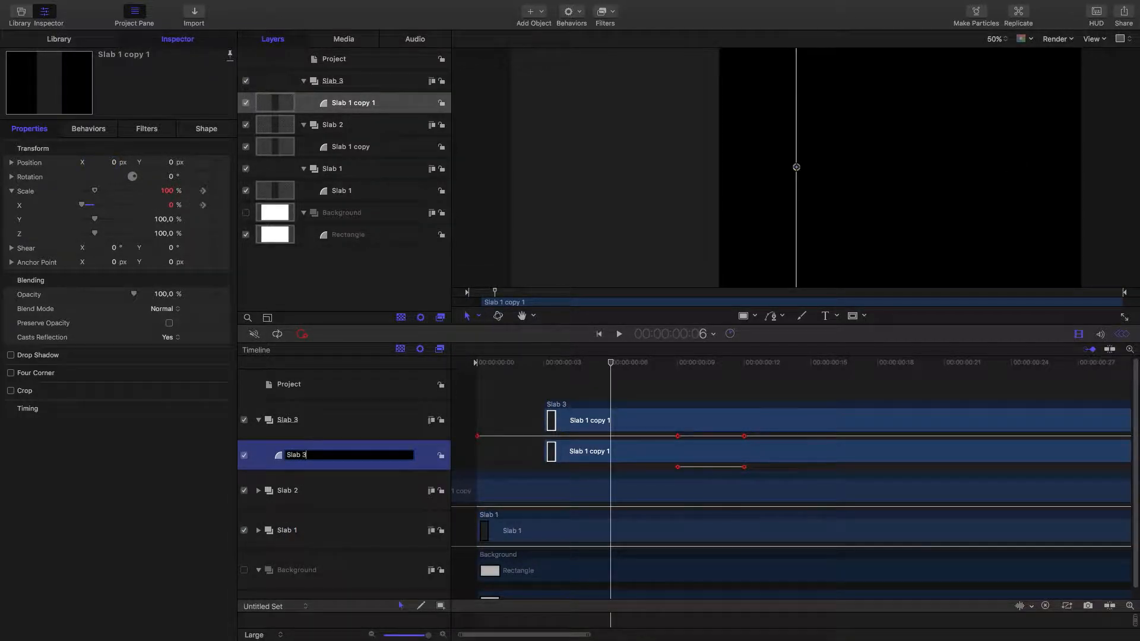
{"action": "type", "text": "ab 3"}
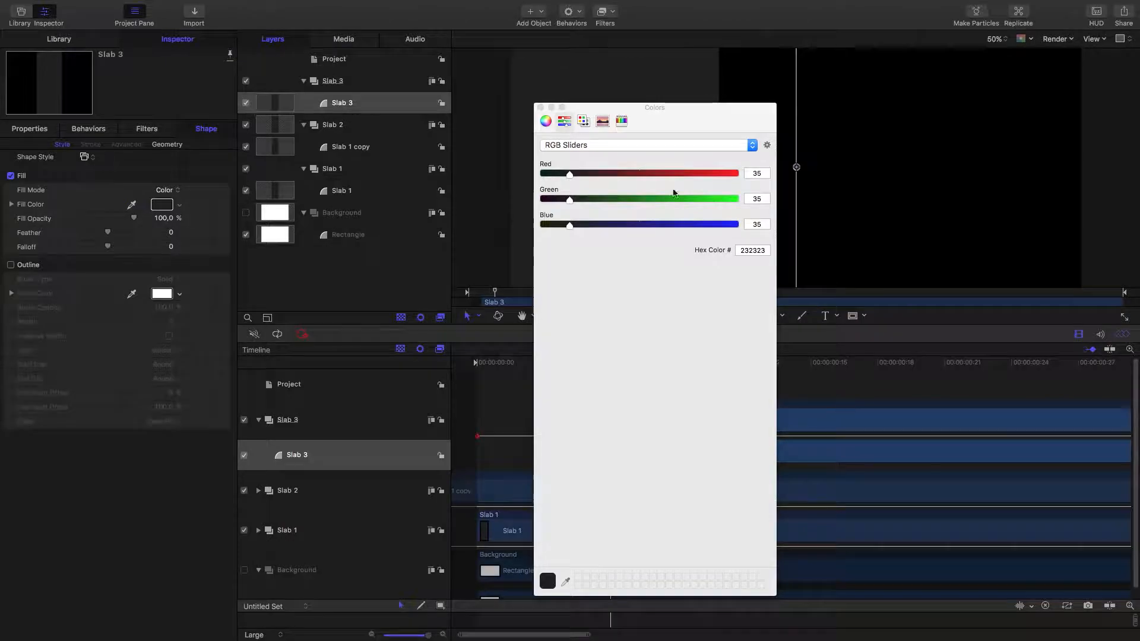
{"action": "left_click_drag", "start_coordinate": [570, 174], "coordinate": [607, 226]}
{"action": "left_click", "coordinate": [541, 107]}
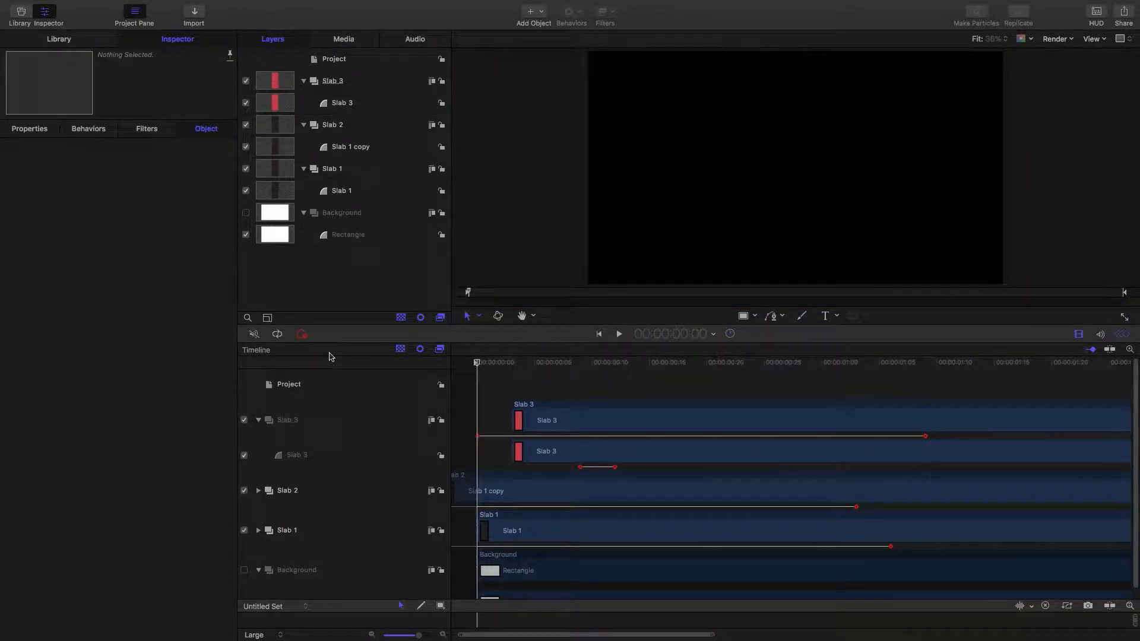
Step: Preview the three slabs and set the Slab 3 group's X scale keyframe at 1:09 to 100%
{"action": "key", "text": "space"}
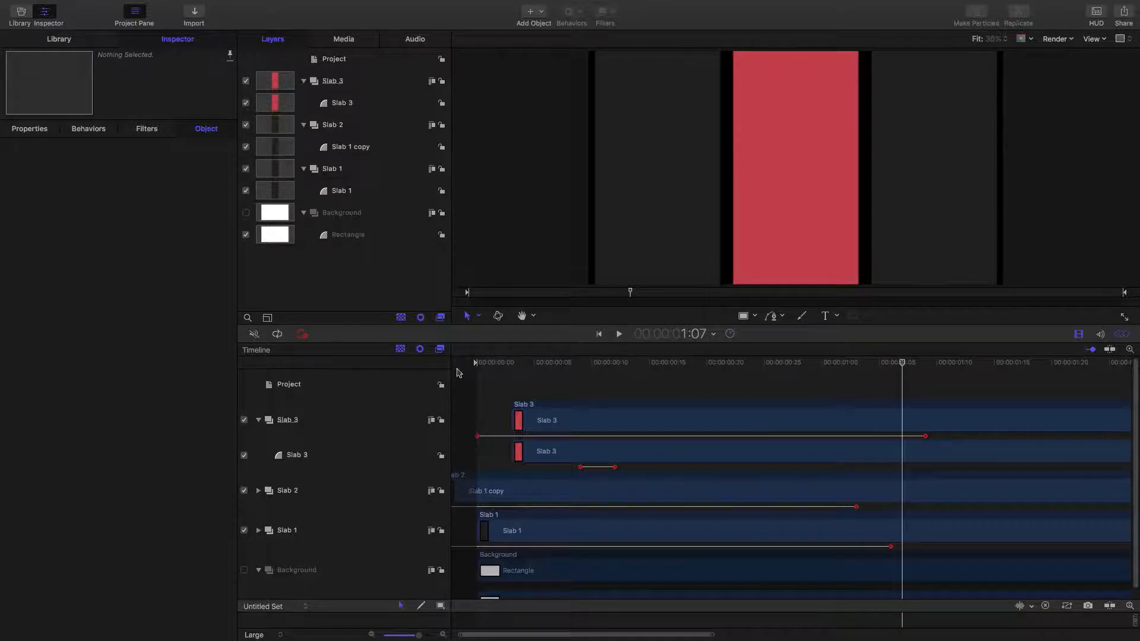
{"action": "left_click_drag", "start_coordinate": [908, 364], "coordinate": [928, 370]}
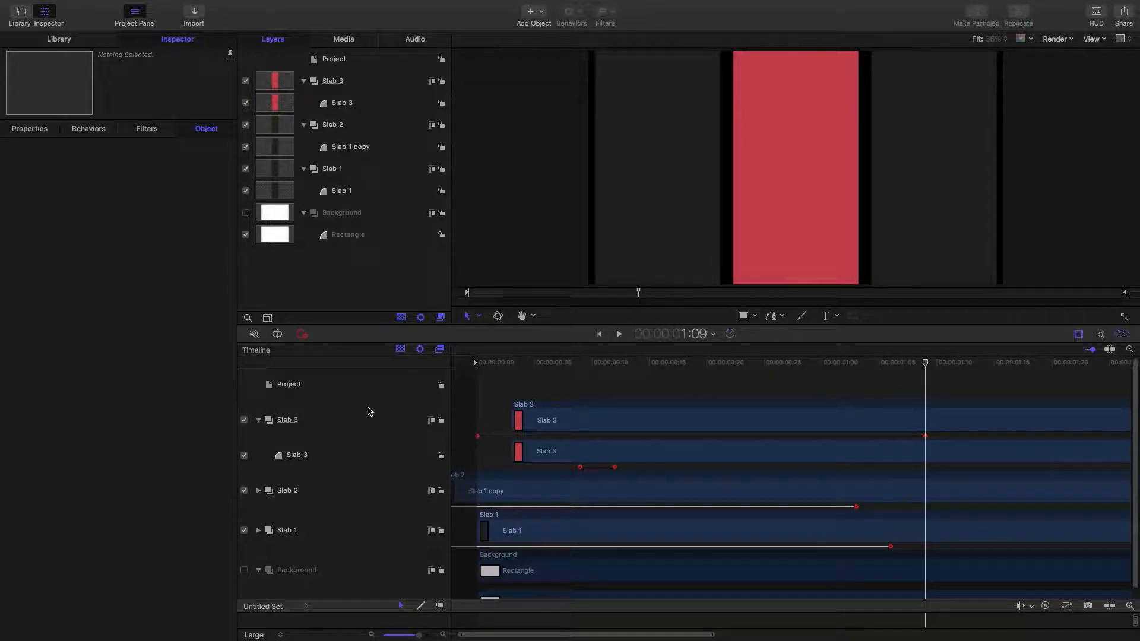
{"action": "left_click", "coordinate": [309, 420]}
{"action": "left_click", "coordinate": [29, 129]}
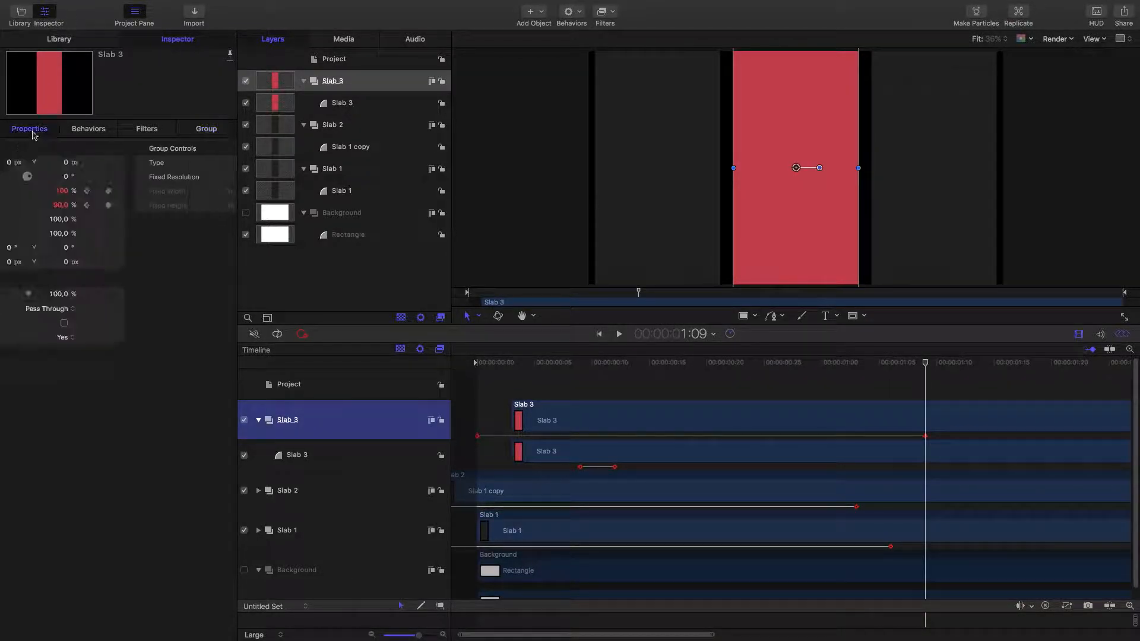
{"action": "double_click", "coordinate": [164, 205]}
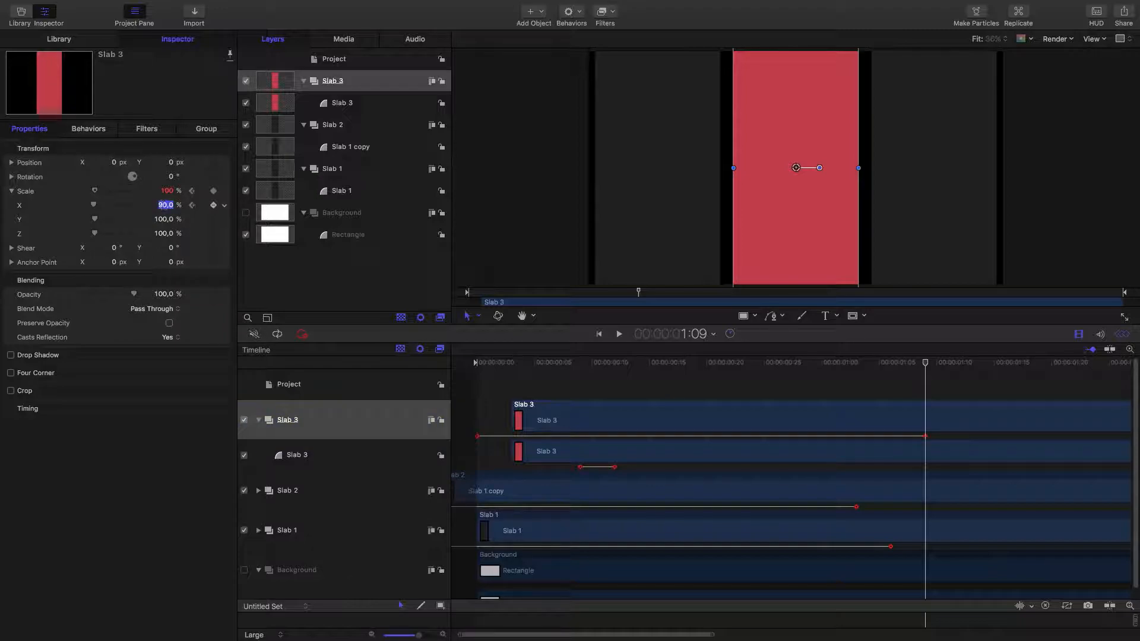
{"action": "type", "text": "100"}
{"action": "key", "text": "Return"}
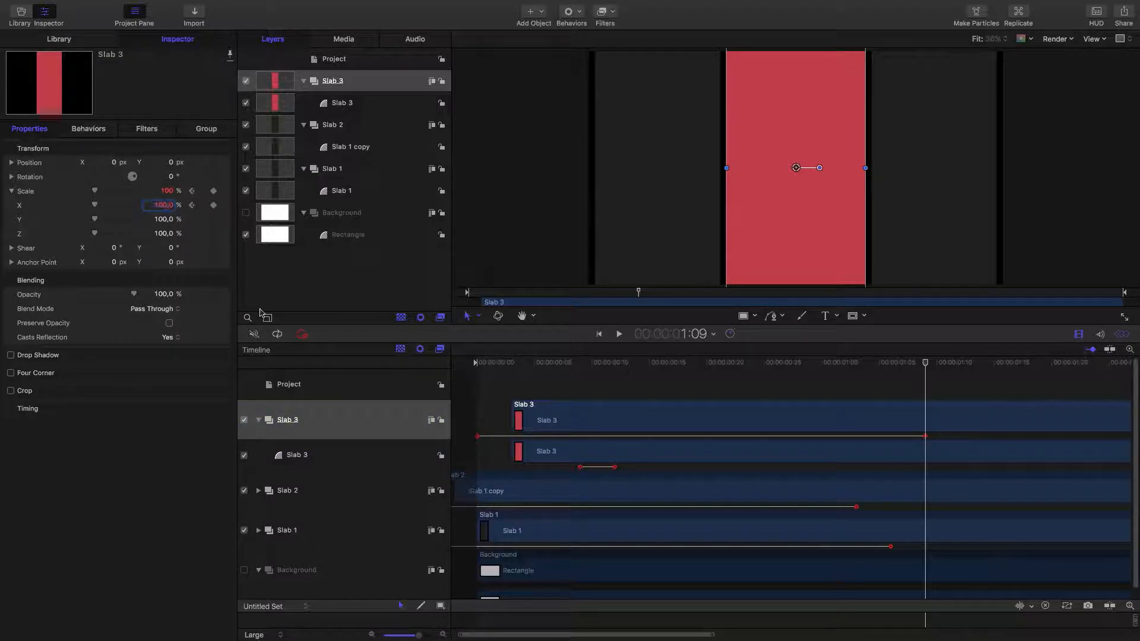
Step: Set the Slab 2 group's X scale keyframe at 1:03 to 100%
{"action": "left_click", "coordinate": [291, 486]}
{"action": "left_click", "coordinate": [191, 205]}
{"action": "double_click", "coordinate": [166, 205]}
{"action": "type", "text": "100"}
{"action": "key", "text": "Return"}
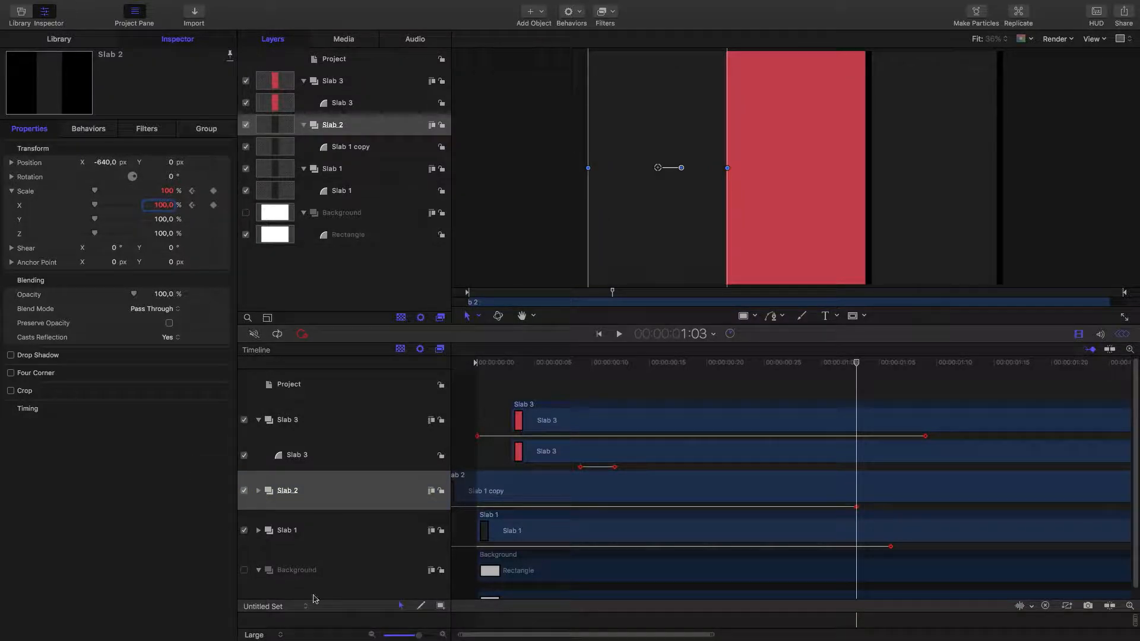
Step: Set the Slab 1 group's X scale keyframe at 1:06 to 100%
{"action": "left_click", "coordinate": [297, 530]}
{"action": "left_click", "coordinate": [202, 205]}
{"action": "double_click", "coordinate": [165, 205]}
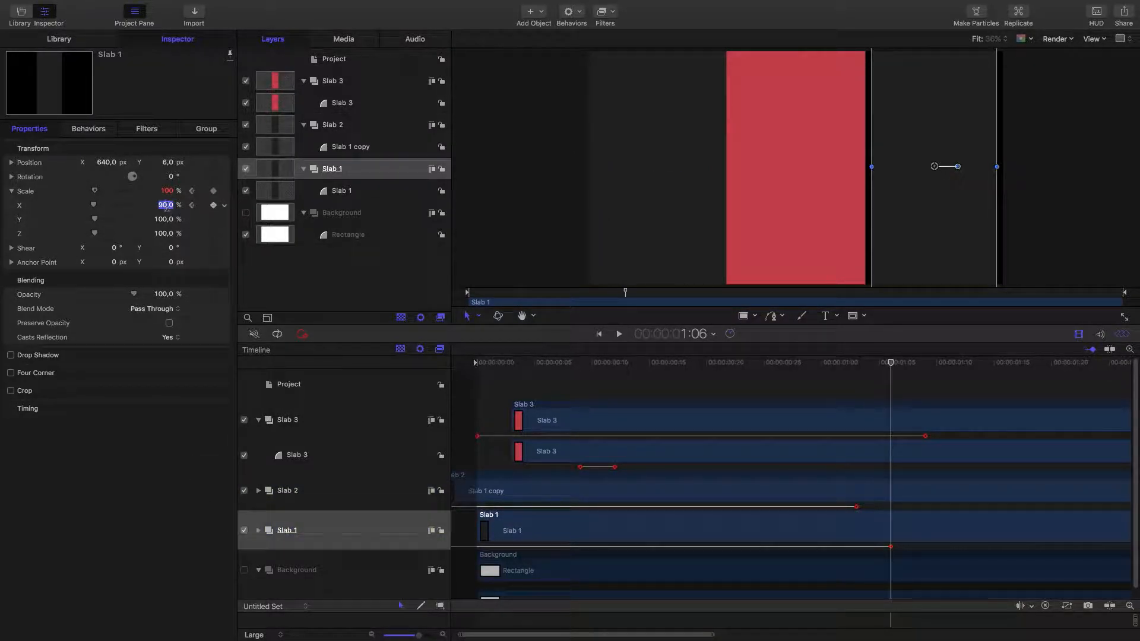
{"action": "type", "text": "100"}
{"action": "key", "text": "Return"}
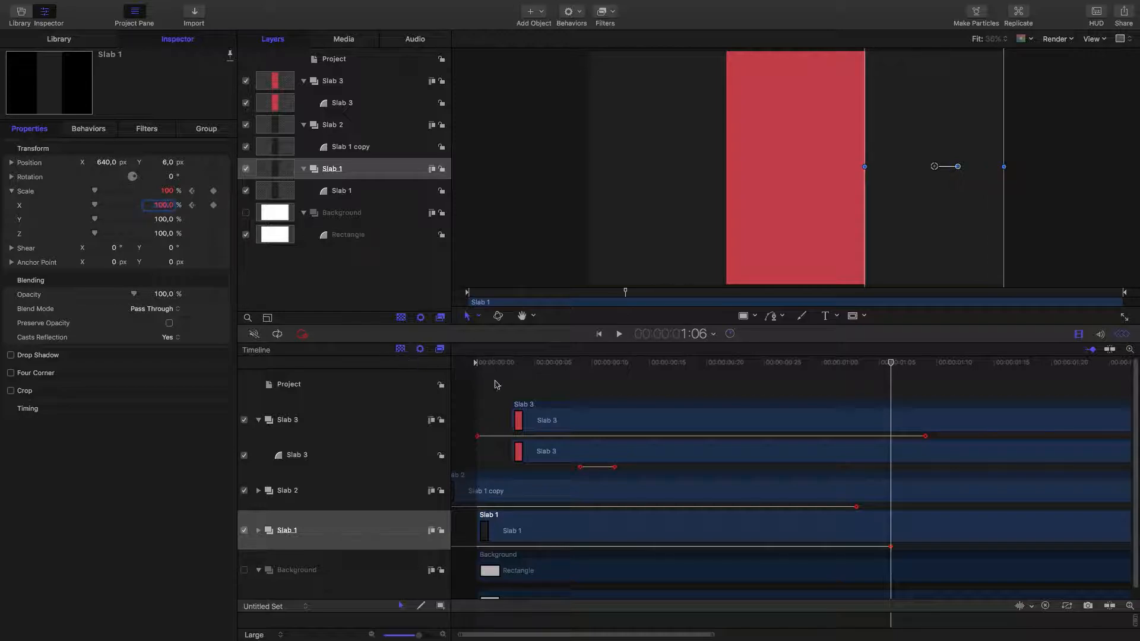
Step: Preview the slab animation and collapse the slab and Background groups in the timeline
{"action": "left_click", "coordinate": [497, 382]}
{"action": "key", "text": "space"}
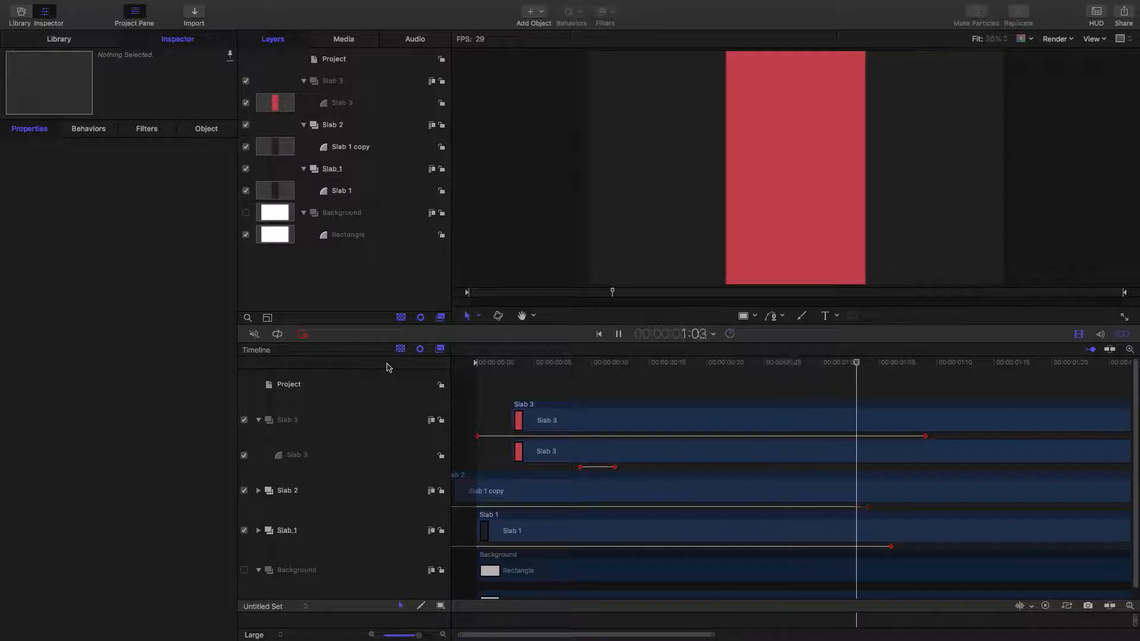
{"action": "key", "text": "space"}
{"action": "left_click", "coordinate": [258, 420]}
{"action": "left_click", "coordinate": [258, 459]}
{"action": "left_click", "coordinate": [258, 460]}
{"action": "left_click", "coordinate": [259, 539]}
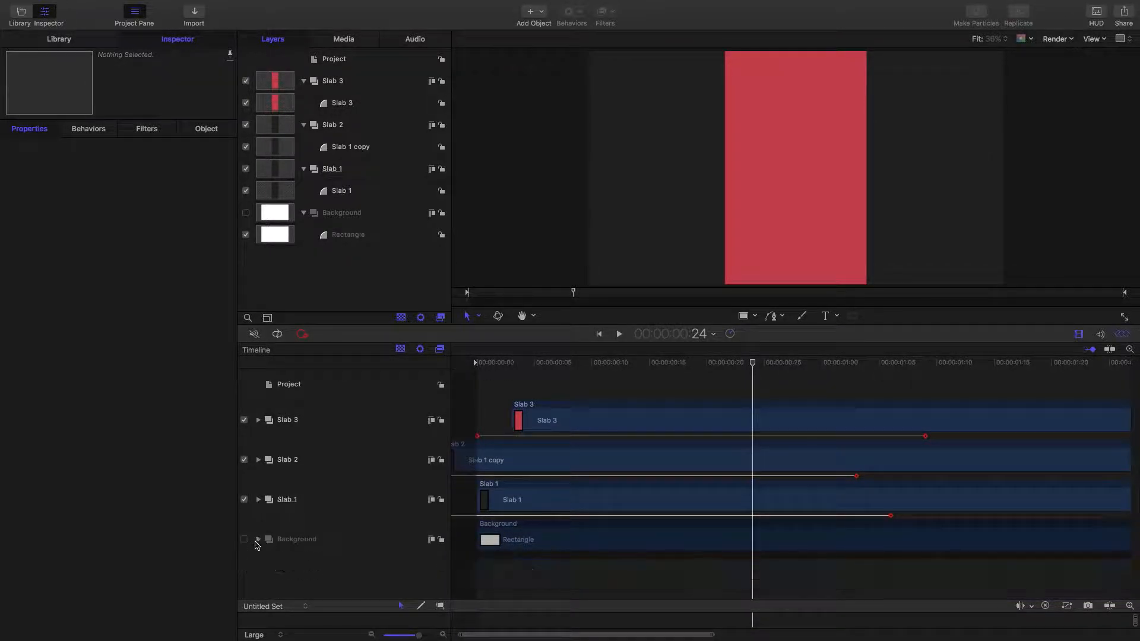
Step: Enable the Background group and preview the complete background animation
{"action": "left_click", "coordinate": [245, 539]}
{"action": "key", "text": "space"}
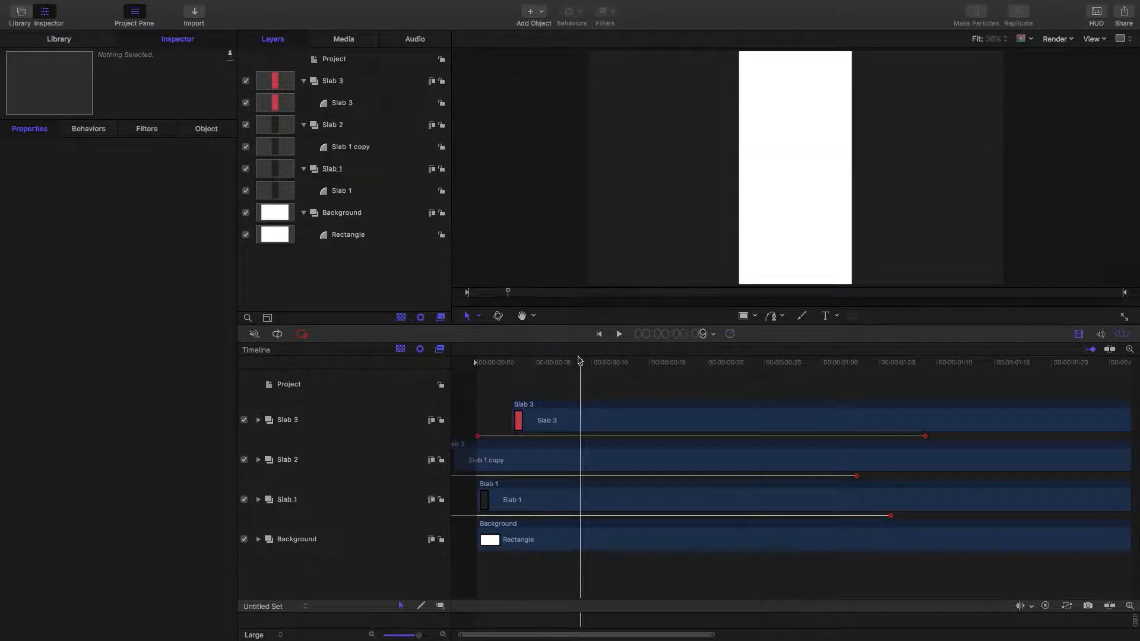
{"action": "key", "text": "space"}
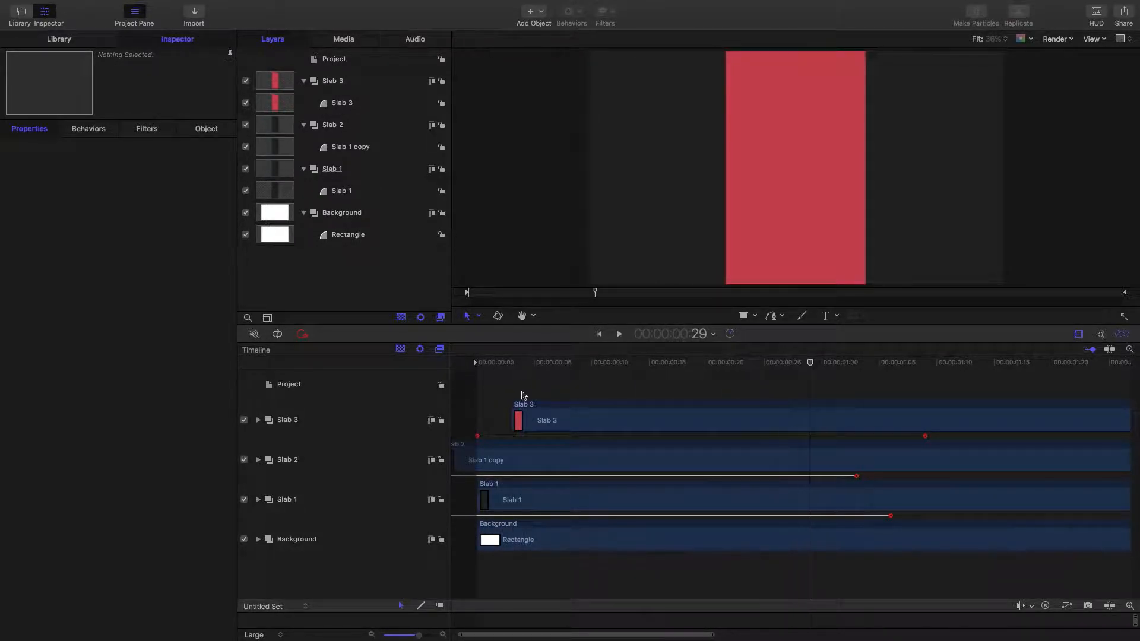
Step: Combine the three slab groups and the Background group into a hidden, collapsed group named BG
{"action": "left_click", "coordinate": [324, 411]}
{"action": "left_click", "coordinate": [295, 540], "text": "shift"}
{"action": "right_click", "coordinate": [282, 418]}
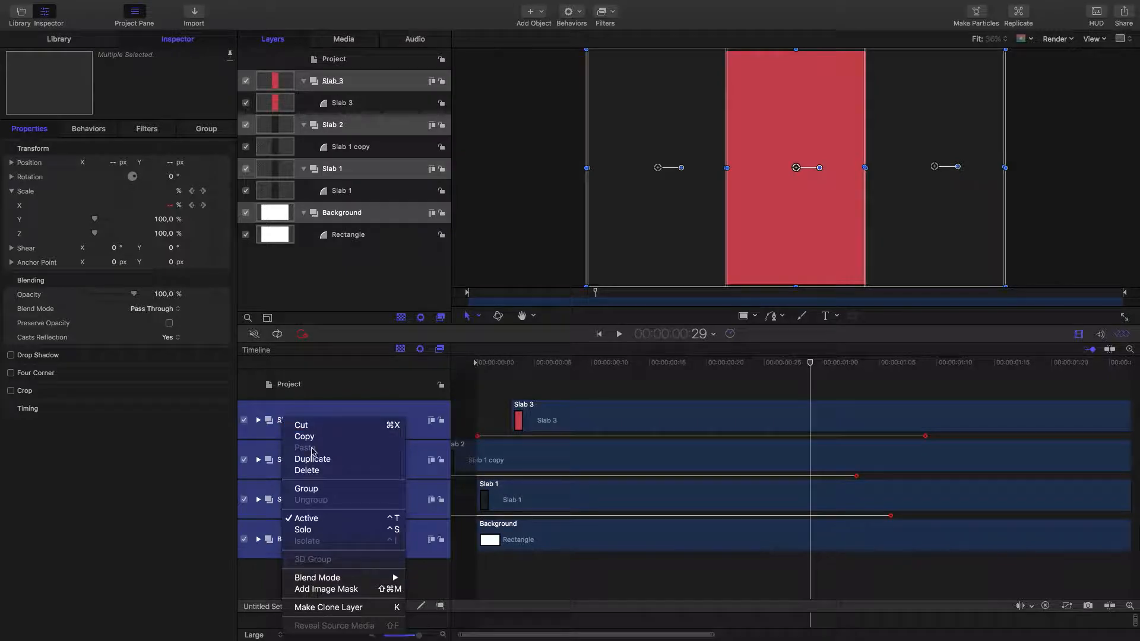
{"action": "left_click", "coordinate": [306, 489]}
{"action": "double_click", "coordinate": [297, 420]}
{"action": "type", "text": "B"}
{"action": "key", "text": "Return"}
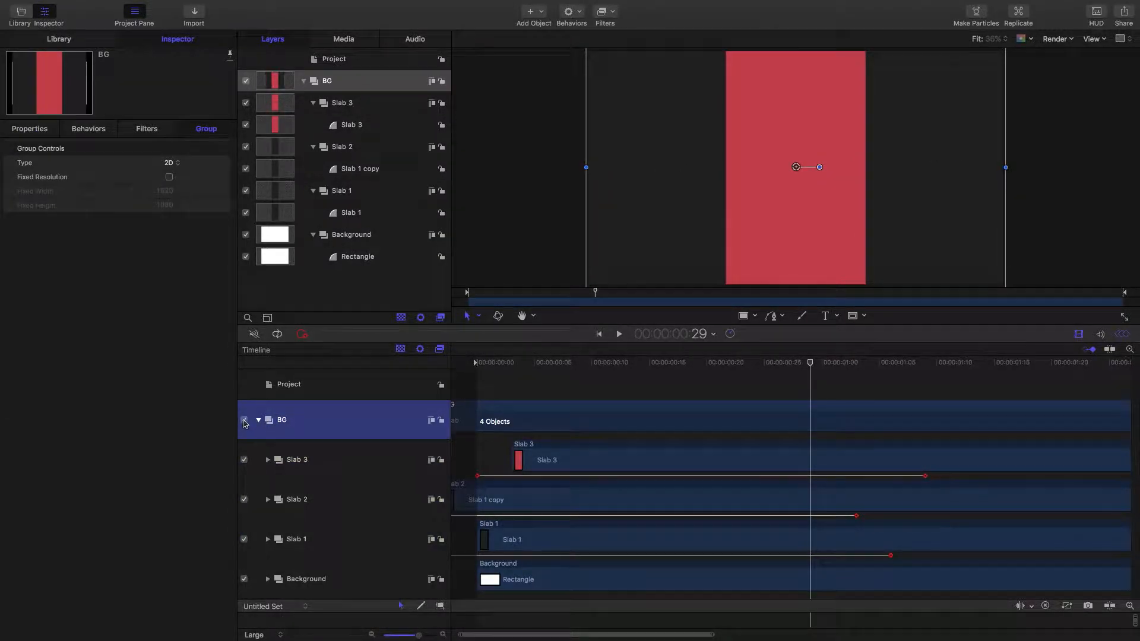
{"action": "left_click", "coordinate": [244, 421]}
{"action": "left_click", "coordinate": [258, 420]}
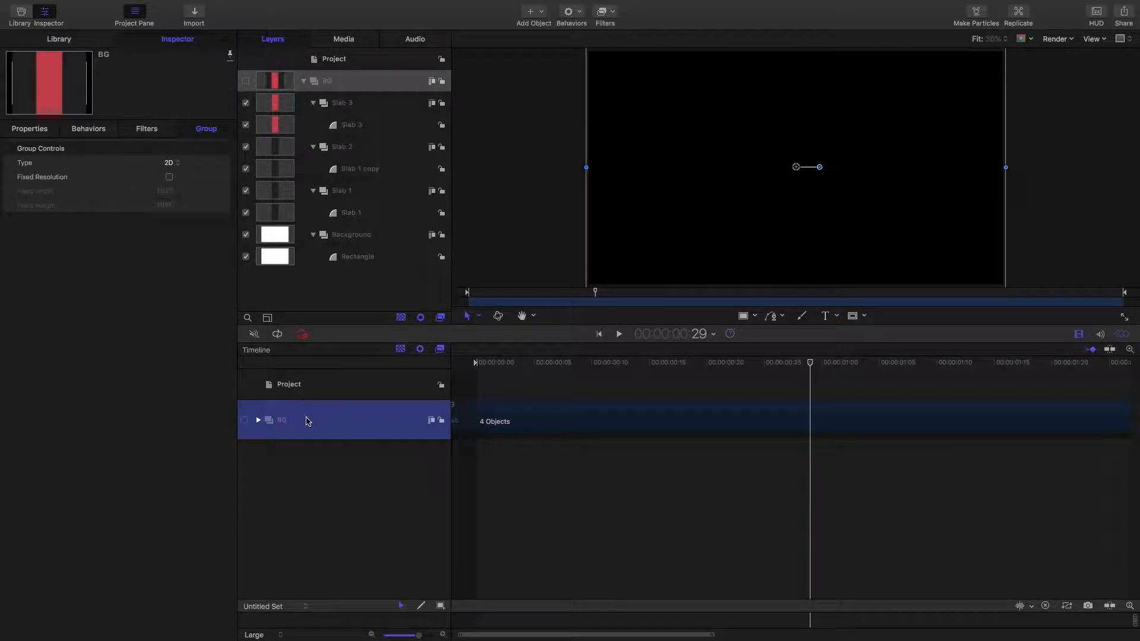
Step: At frame 0, draw a circle with a radius of about 213 and centre it at position X 0, Y 0
{"action": "left_click_drag", "start_coordinate": [527, 363], "coordinate": [443, 369]}
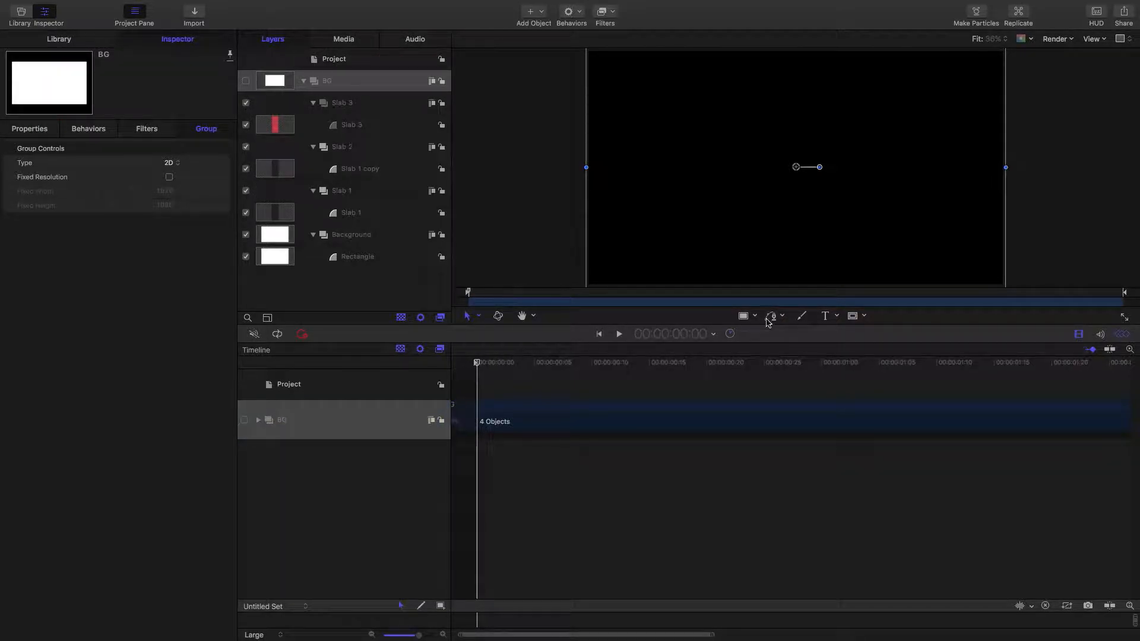
{"action": "left_click", "coordinate": [743, 320]}
{"action": "left_click", "coordinate": [771, 349]}
{"action": "left_click_drag", "start_coordinate": [760, 141], "coordinate": [805, 192]}
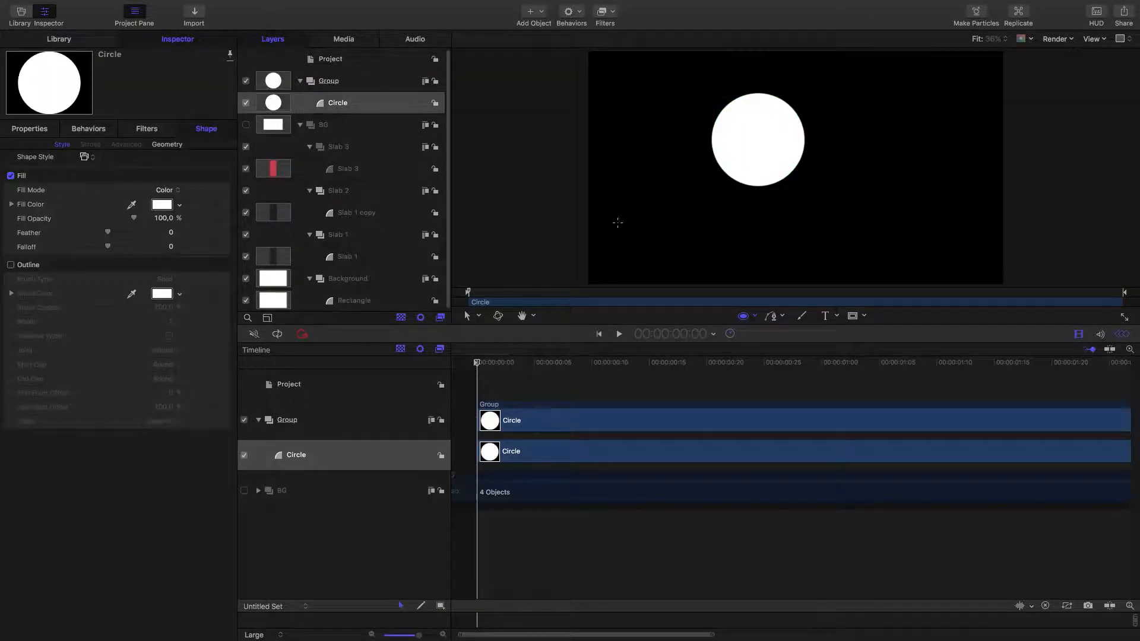
{"action": "left_click", "coordinate": [29, 128]}
{"action": "left_click", "coordinate": [110, 162]}
{"action": "type", "text": "0"}
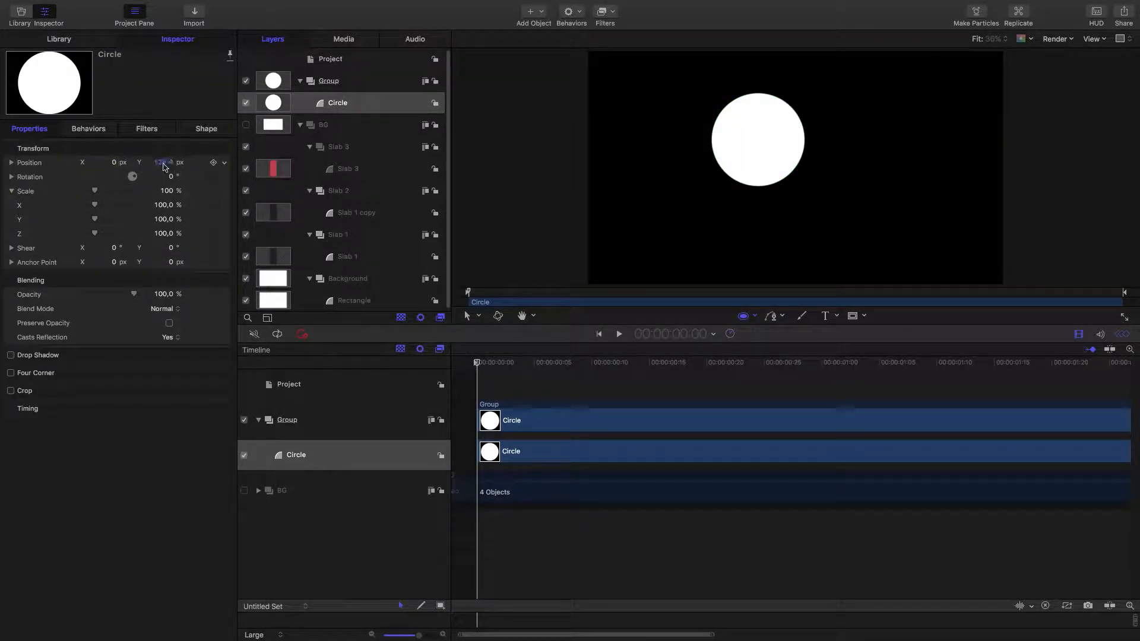
{"action": "type", "text": "0"}
{"action": "key", "text": "Return"}
Step: Set the circle's radius to 110
{"action": "left_click", "coordinate": [209, 129]}
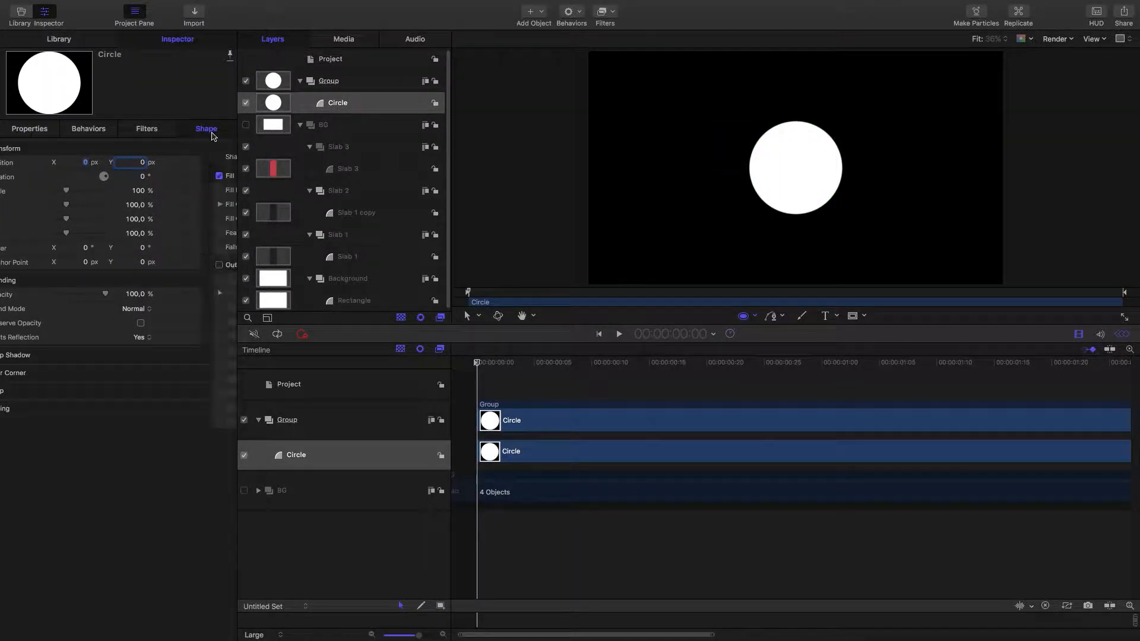
{"action": "left_click", "coordinate": [166, 145]}
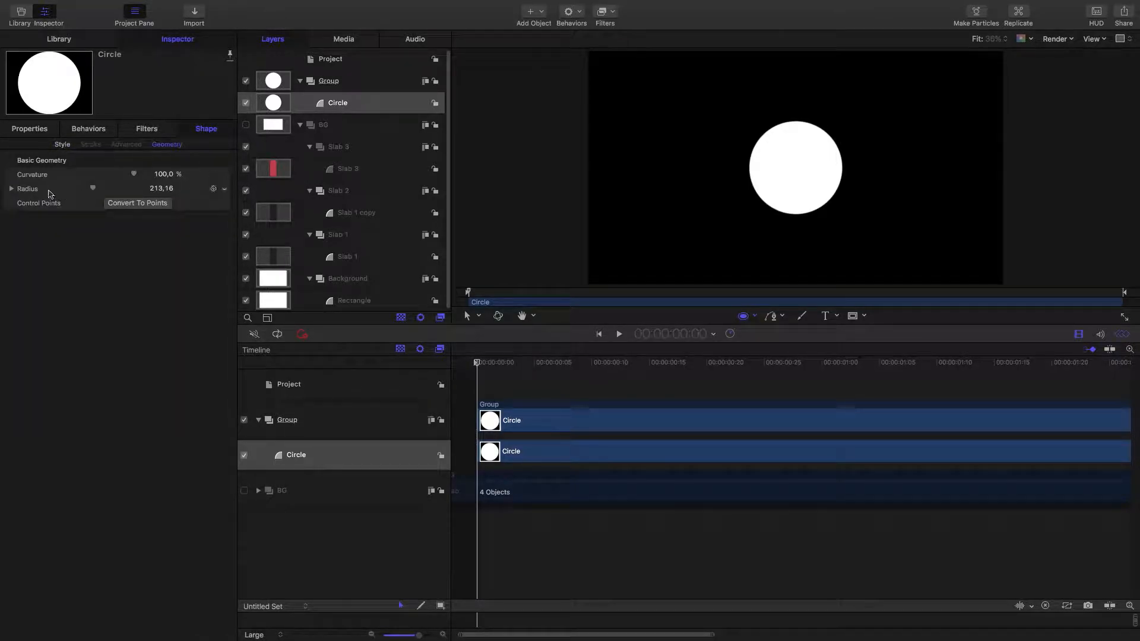
{"action": "left_click", "coordinate": [162, 189]}
{"action": "type", "text": "110"}
{"action": "key", "text": "Return"}
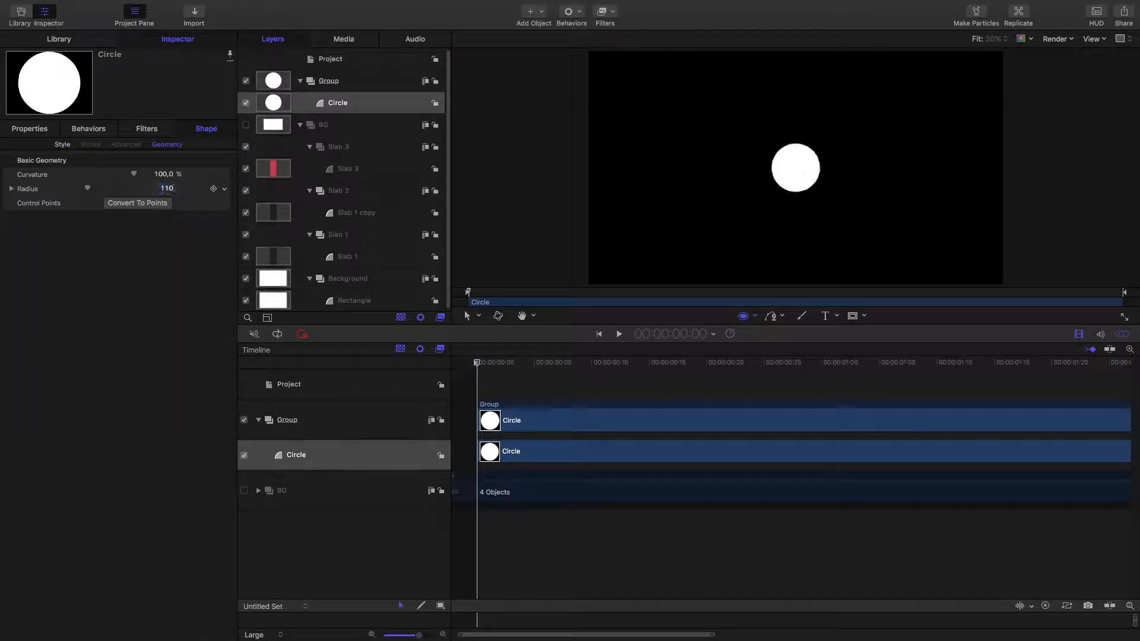
Step: Set the circle's Y position to -310 px and keyframe it at frame 0
{"action": "left_click", "coordinate": [36, 127]}
{"action": "left_click", "coordinate": [11, 163]}
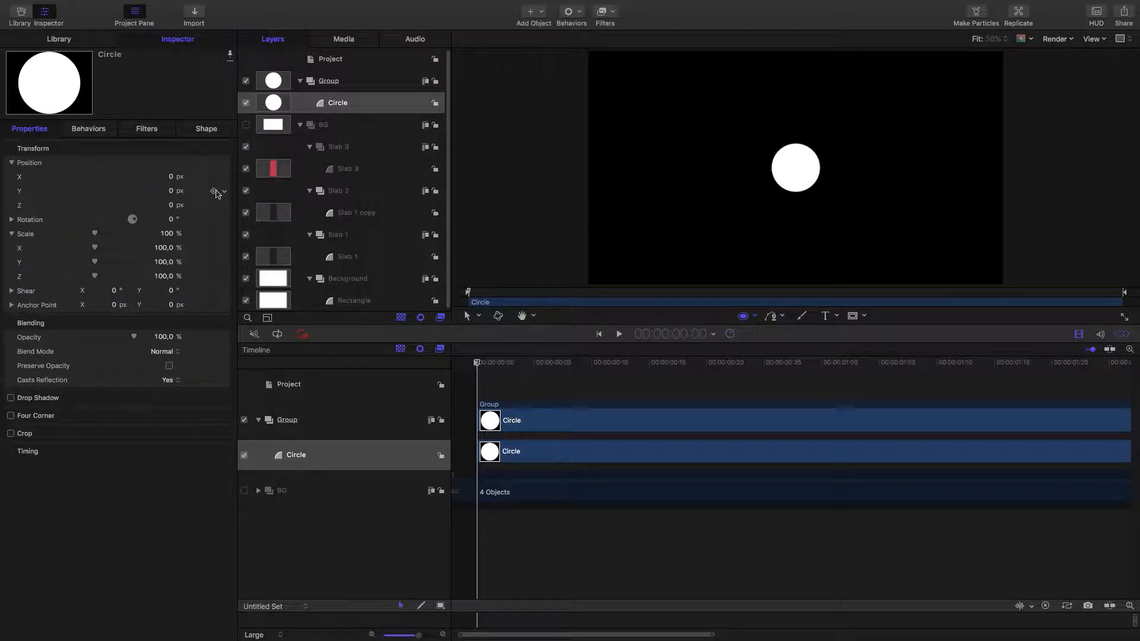
{"action": "left_click", "coordinate": [170, 191]}
{"action": "key", "text": "Return"}
{"action": "left_click", "coordinate": [214, 191]}
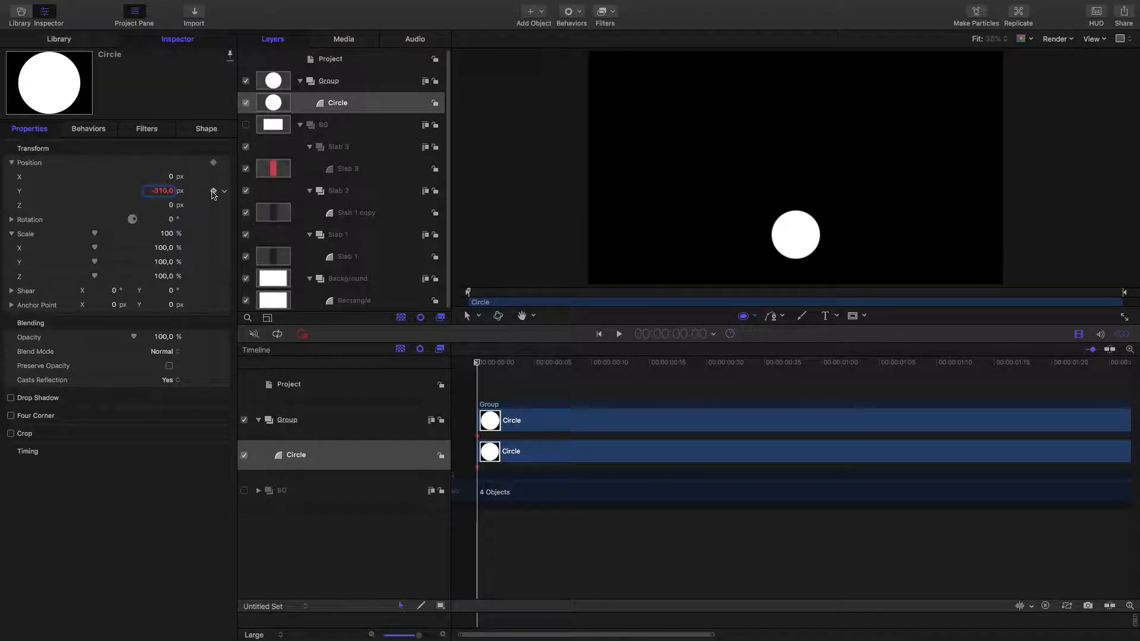
Step: Add a Y position keyframe of 30 px for the circle at frame 23
{"action": "left_click_drag", "start_coordinate": [477, 362], "coordinate": [741, 361]}
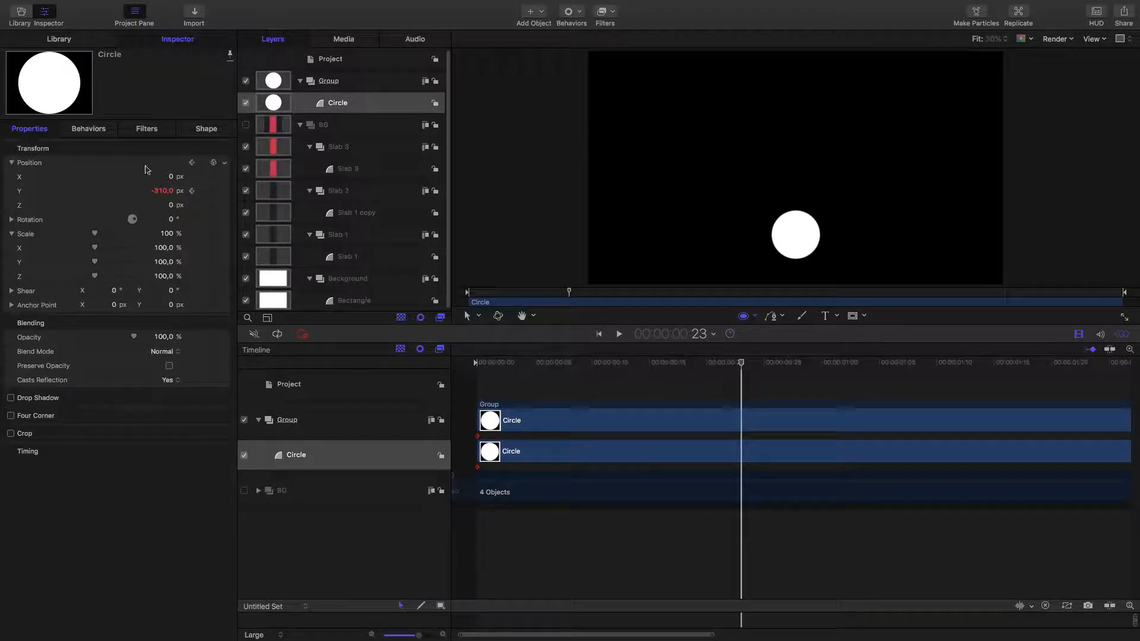
{"action": "double_click", "coordinate": [163, 192]}
{"action": "type", "text": "30"}
{"action": "key", "text": "Return"}
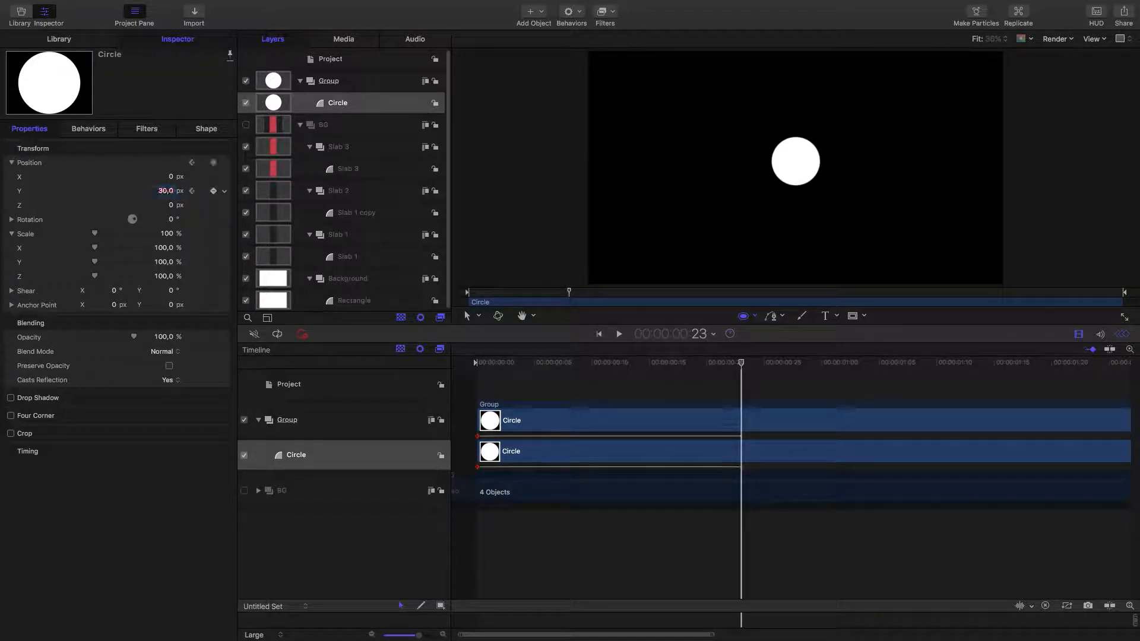
Step: Shape the circle's Y position curve into a smooth ease-in and ease-out in the Keyframe Editor, and clear the curve list
{"action": "left_click", "coordinate": [224, 191]}
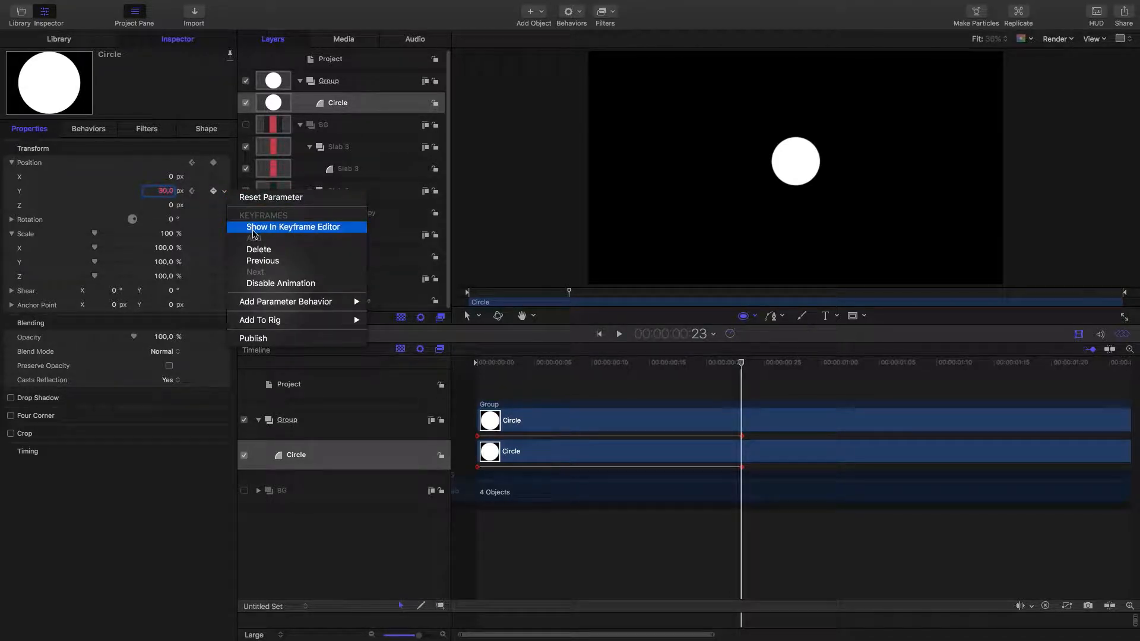
{"action": "left_click", "coordinate": [285, 224]}
{"action": "left_click_drag", "start_coordinate": [721, 601], "coordinate": [721, 477]}
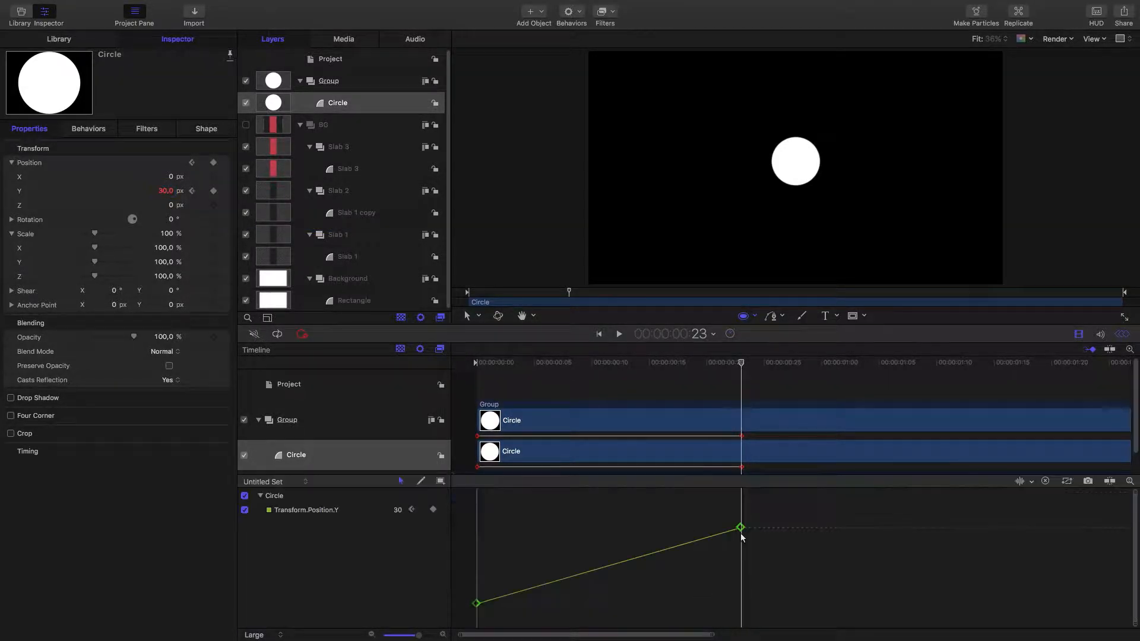
{"action": "left_click_drag", "start_coordinate": [741, 527], "coordinate": [447, 625]}
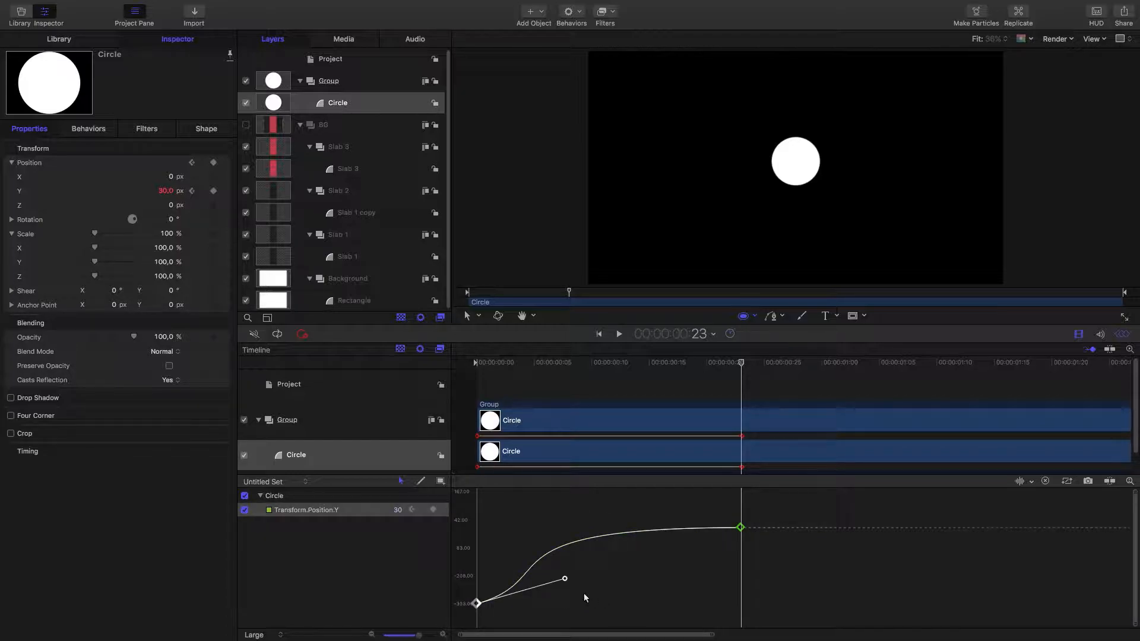
{"action": "left_click_drag", "start_coordinate": [566, 580], "coordinate": [685, 606]}
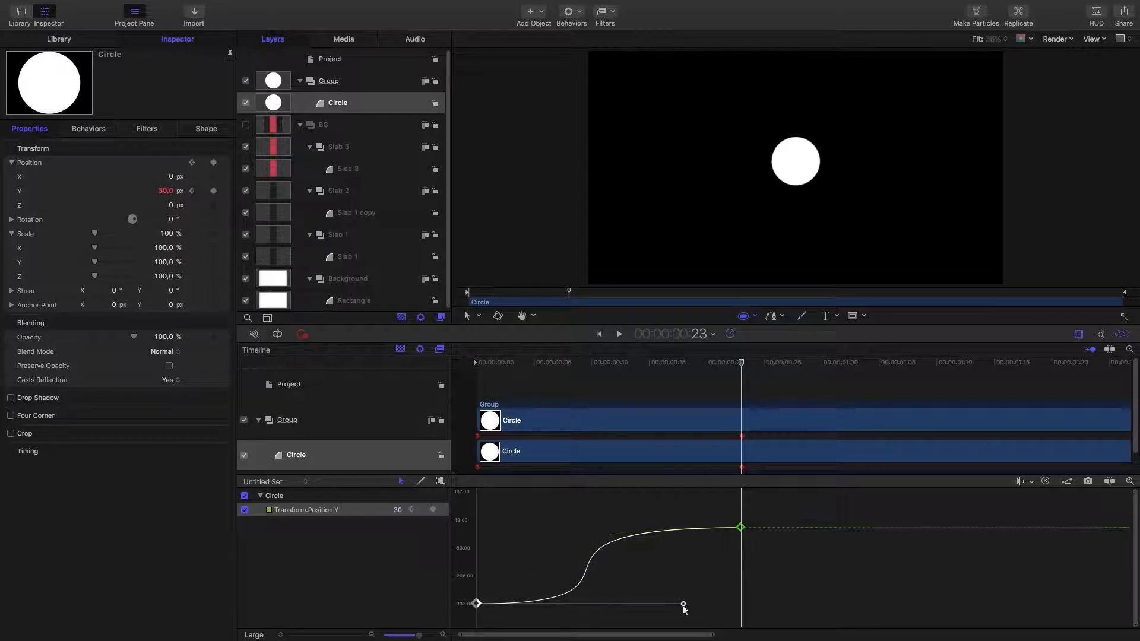
{"action": "left_click", "coordinate": [1045, 482]}
Step: Keyframe the circle's overall scale at 0% on frame 5 and 100% on frame 22
{"action": "left_click", "coordinate": [351, 448]}
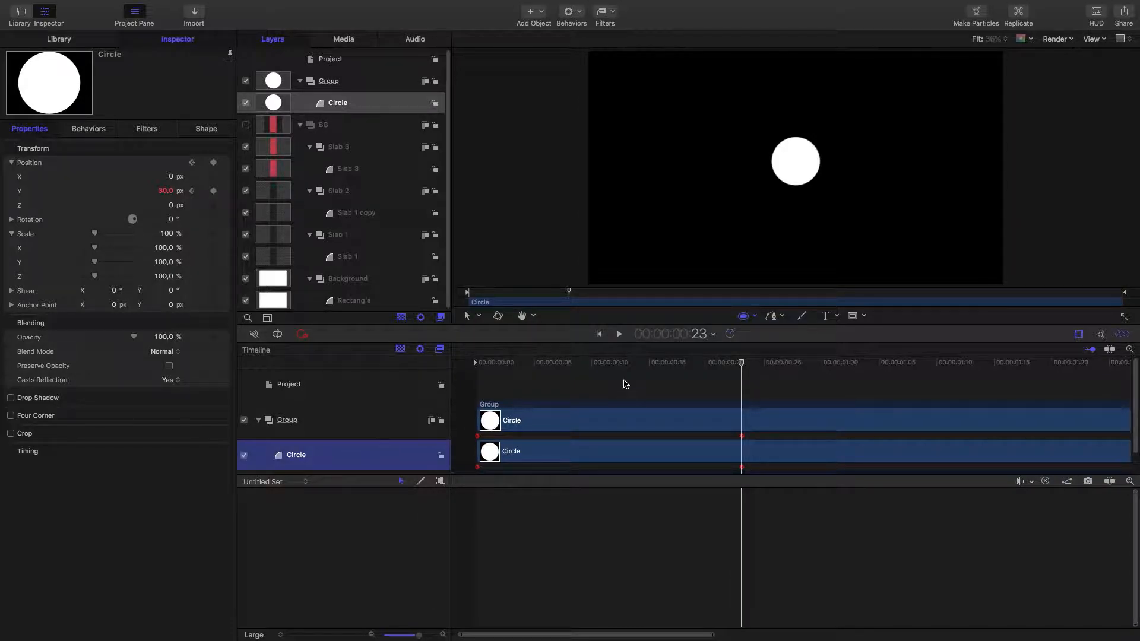
{"action": "left_click_drag", "start_coordinate": [525, 362], "coordinate": [532, 363]}
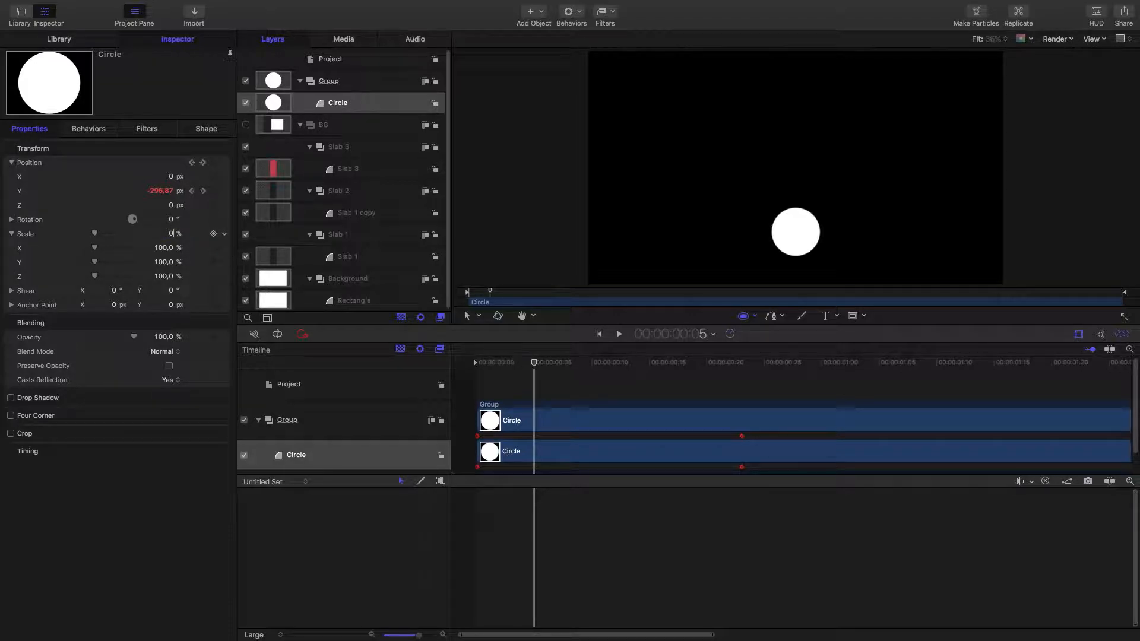
{"action": "key", "text": "Return"}
{"action": "left_click_drag", "start_coordinate": [541, 366], "coordinate": [730, 380]}
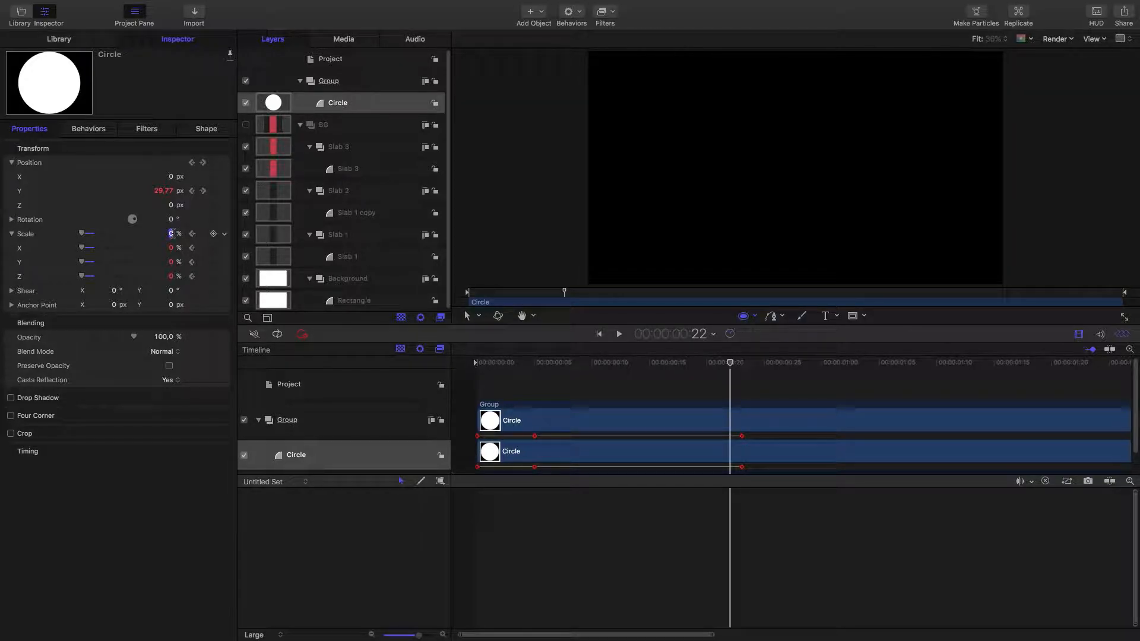
{"action": "type", "text": "00"}
Step: Ease the circle's scale curves at both keyframes with flattened handles in the Keyframe Editor
{"action": "left_click", "coordinate": [224, 234]}
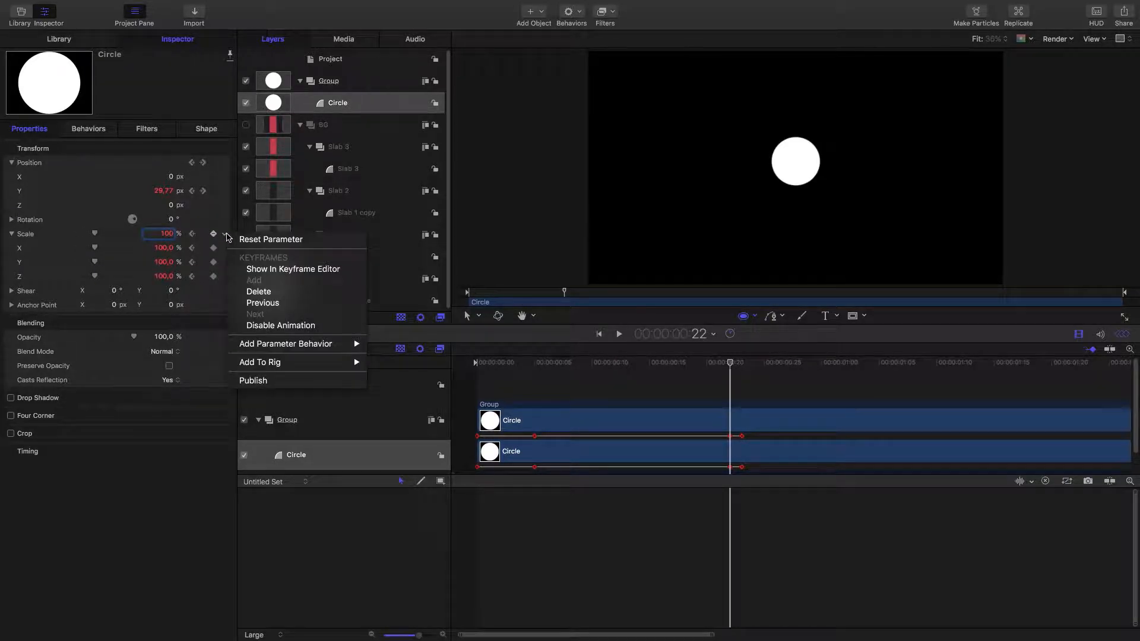
{"action": "left_click", "coordinate": [242, 271]}
{"action": "left_click_drag", "start_coordinate": [771, 520], "coordinate": [515, 606]}
{"action": "left_click_drag", "start_coordinate": [600, 588], "coordinate": [698, 610]}
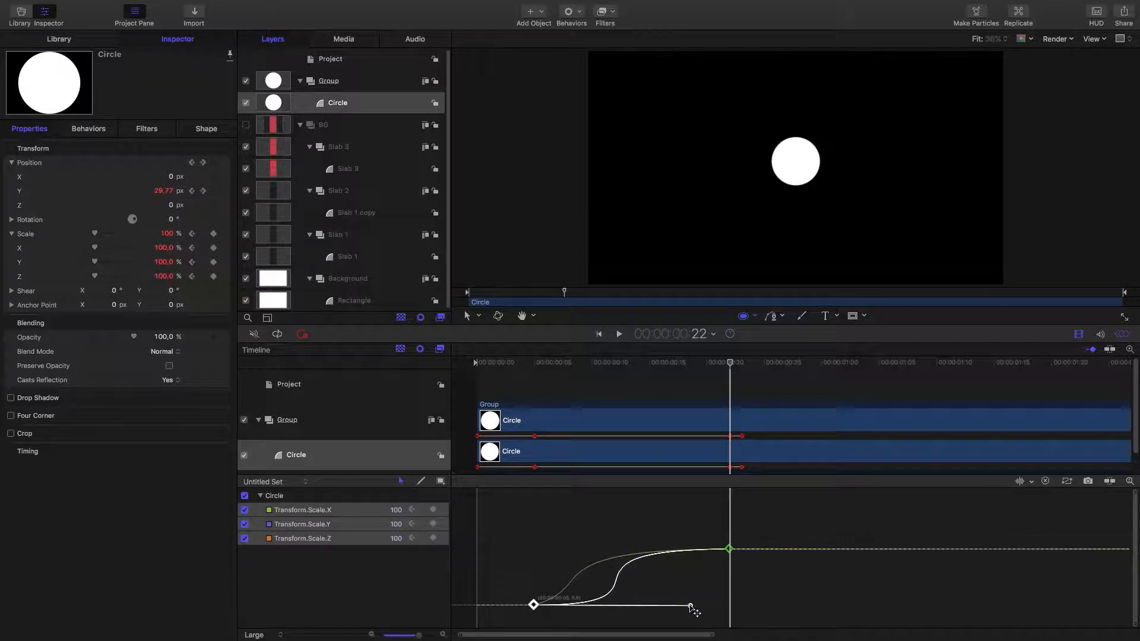
Step: Preview the circle's rise and scale animation
{"action": "left_click", "coordinate": [562, 373]}
{"action": "key", "text": "space"}
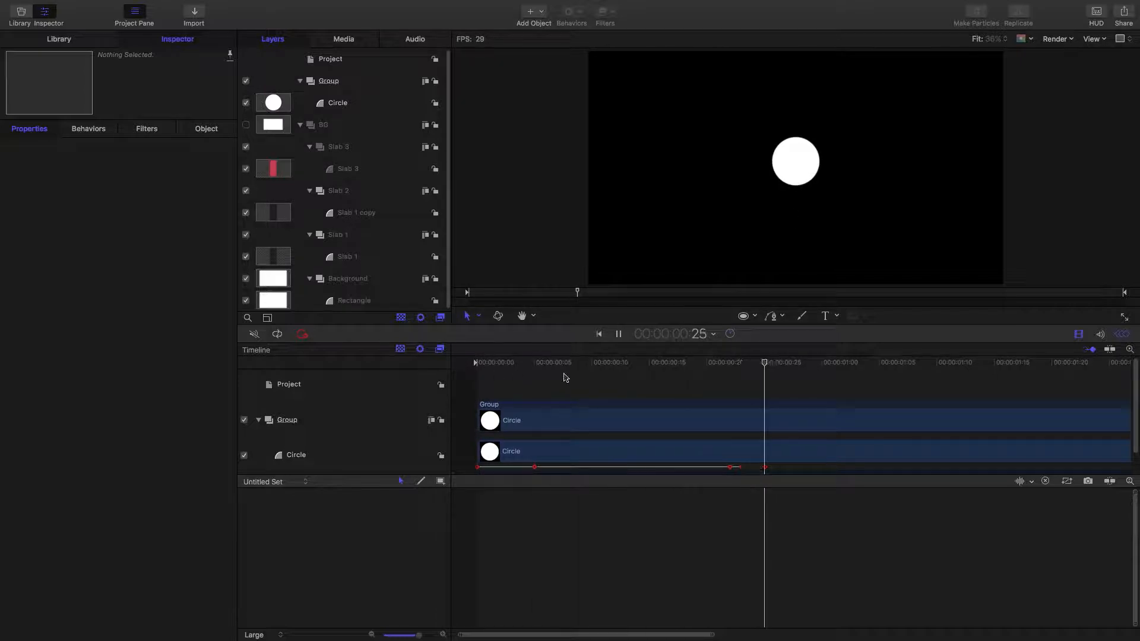
{"action": "key", "text": "space"}
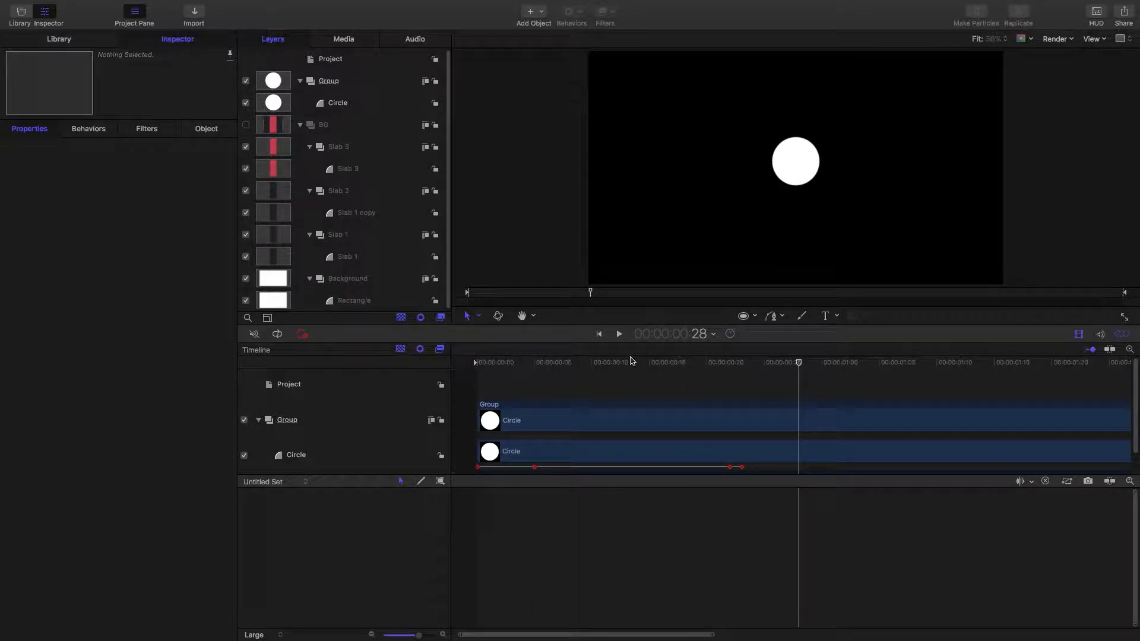
Step: Keyframe the circle's radius at 110 on frame 14 and 0 on frame 26
{"action": "left_click", "coordinate": [343, 470]}
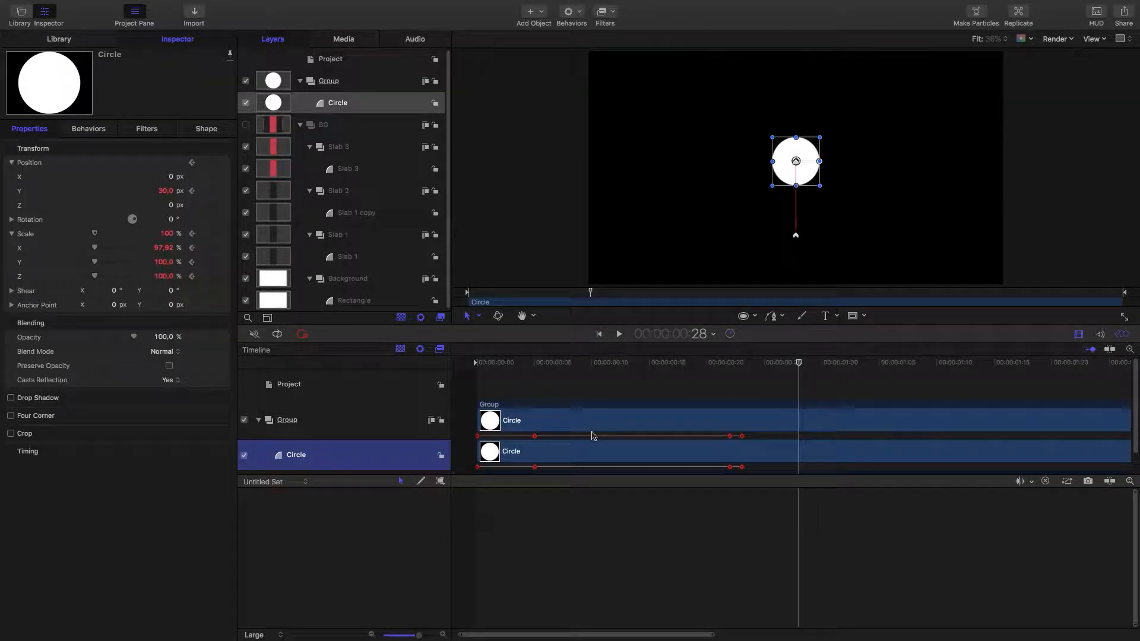
{"action": "left_click_drag", "start_coordinate": [746, 365], "coordinate": [639, 364]}
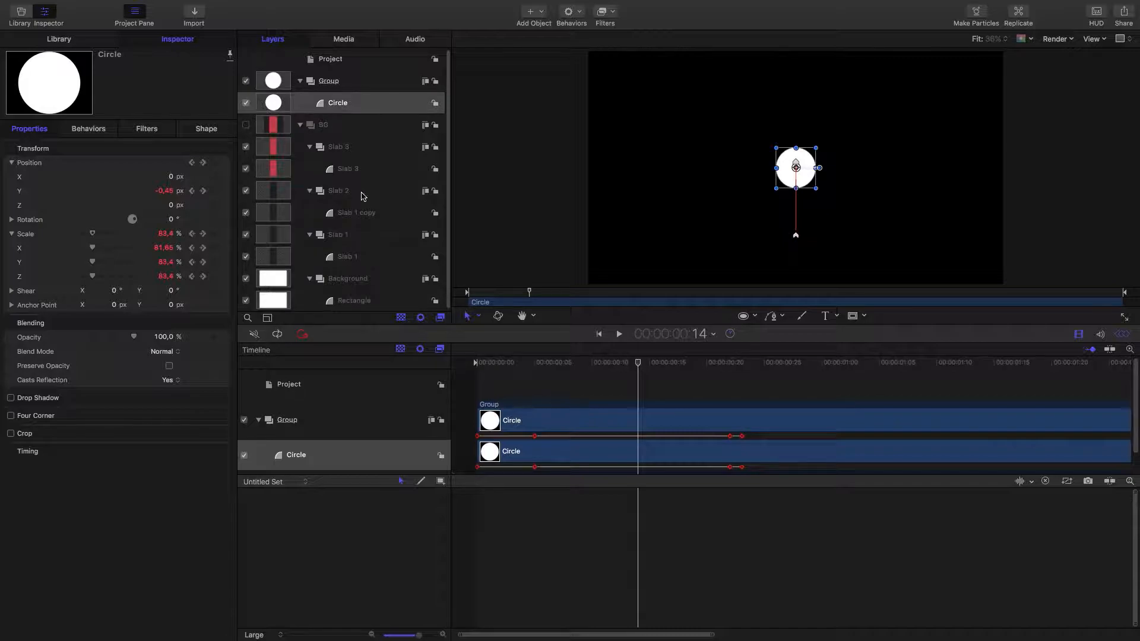
{"action": "left_click", "coordinate": [209, 130]}
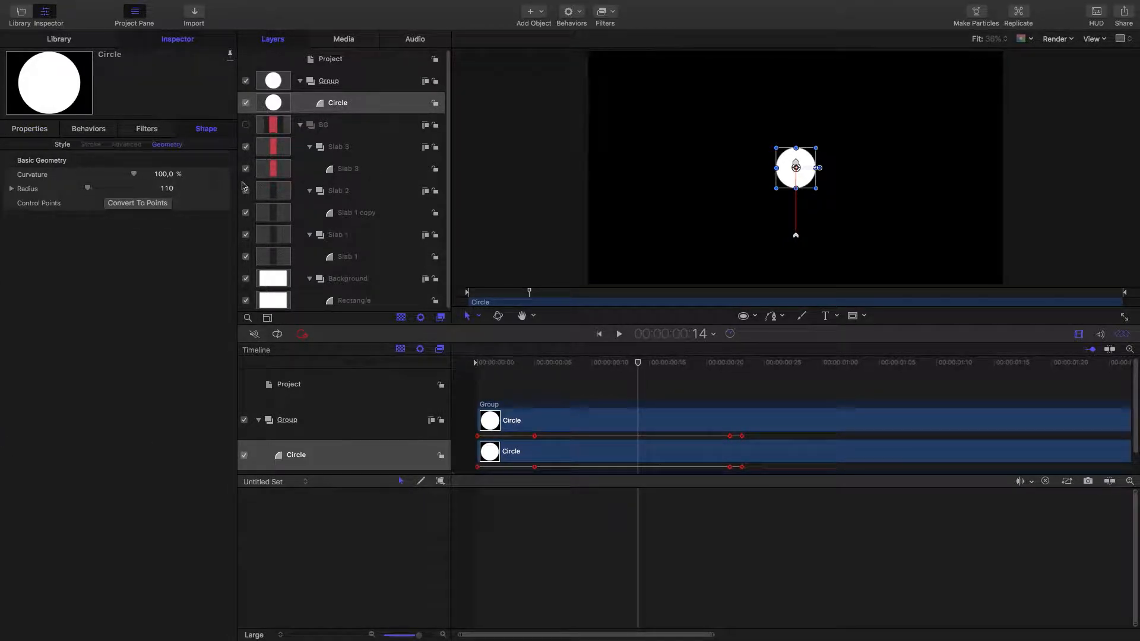
{"action": "left_click_drag", "start_coordinate": [683, 365], "coordinate": [775, 363]}
{"action": "left_click", "coordinate": [168, 189]}
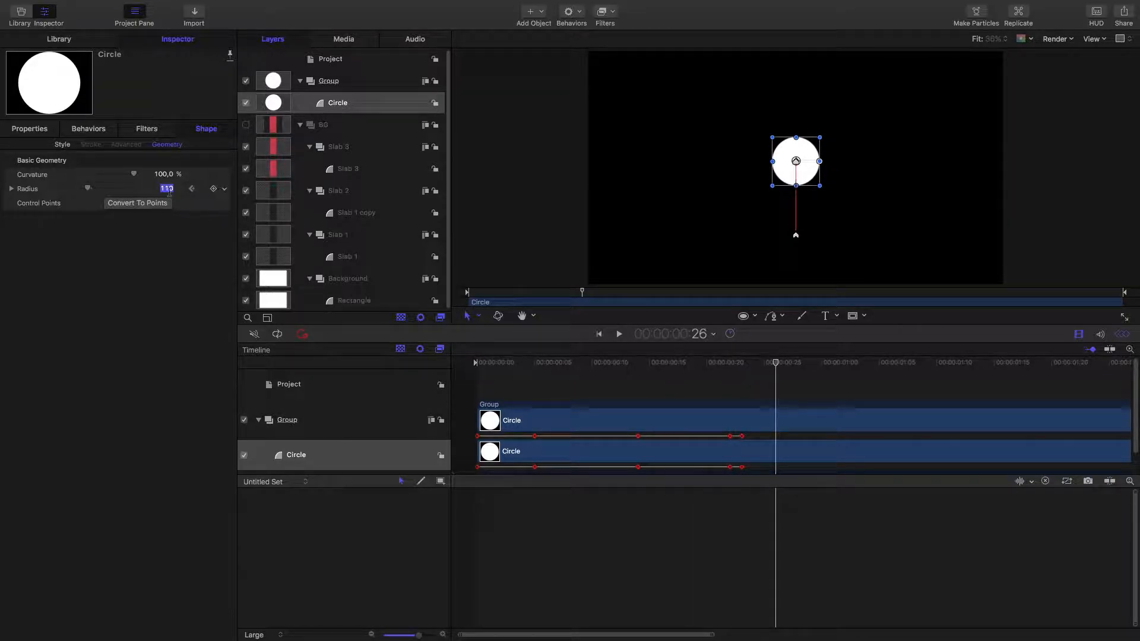
{"action": "type", "text": "0"}
{"action": "key", "text": "Return"}
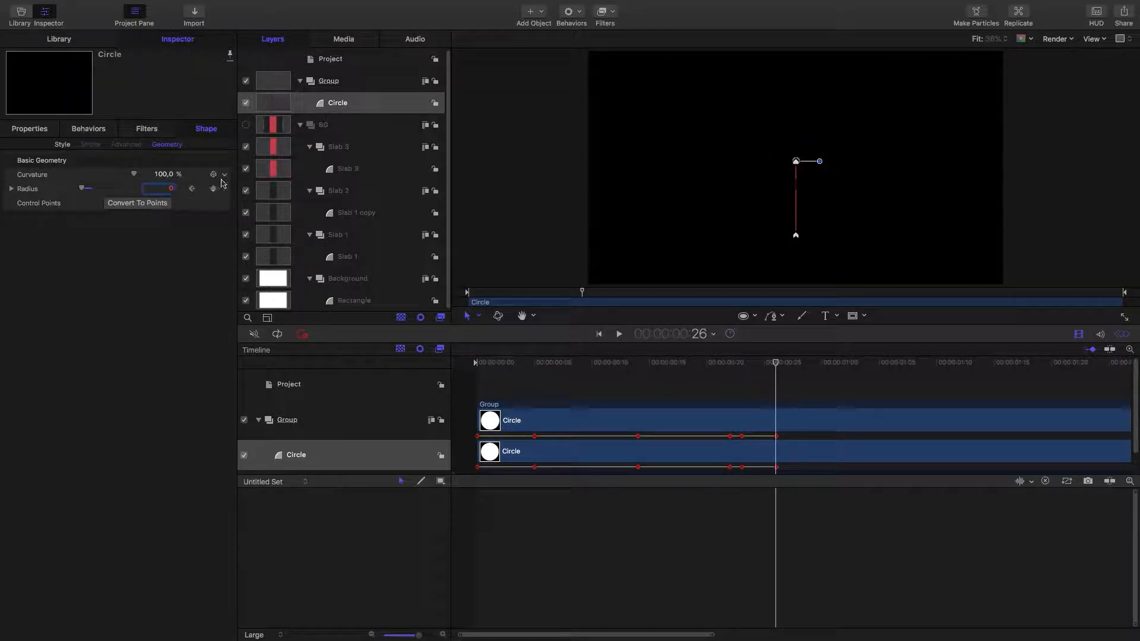
Step: Ease the circle's radius curves at both keyframes with flattened handles in the Keyframe Editor
{"action": "left_click", "coordinate": [224, 189]}
{"action": "left_click", "coordinate": [247, 228]}
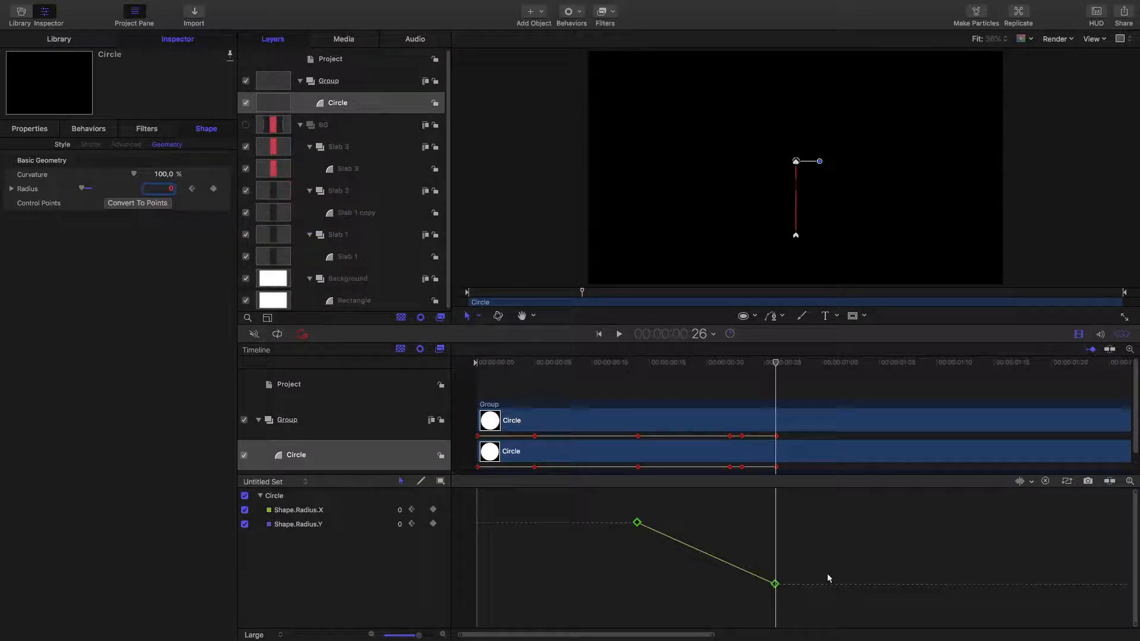
{"action": "left_click", "coordinate": [775, 584]}
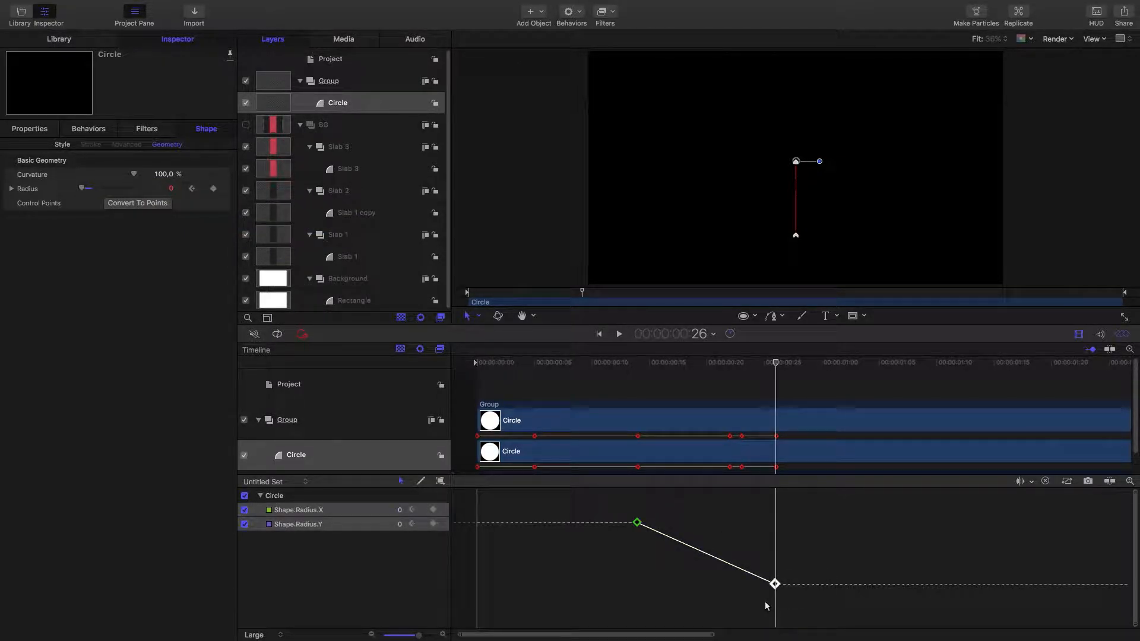
{"action": "left_click_drag", "start_coordinate": [636, 522], "coordinate": [715, 589]}
{"action": "left_click", "coordinate": [775, 584]}
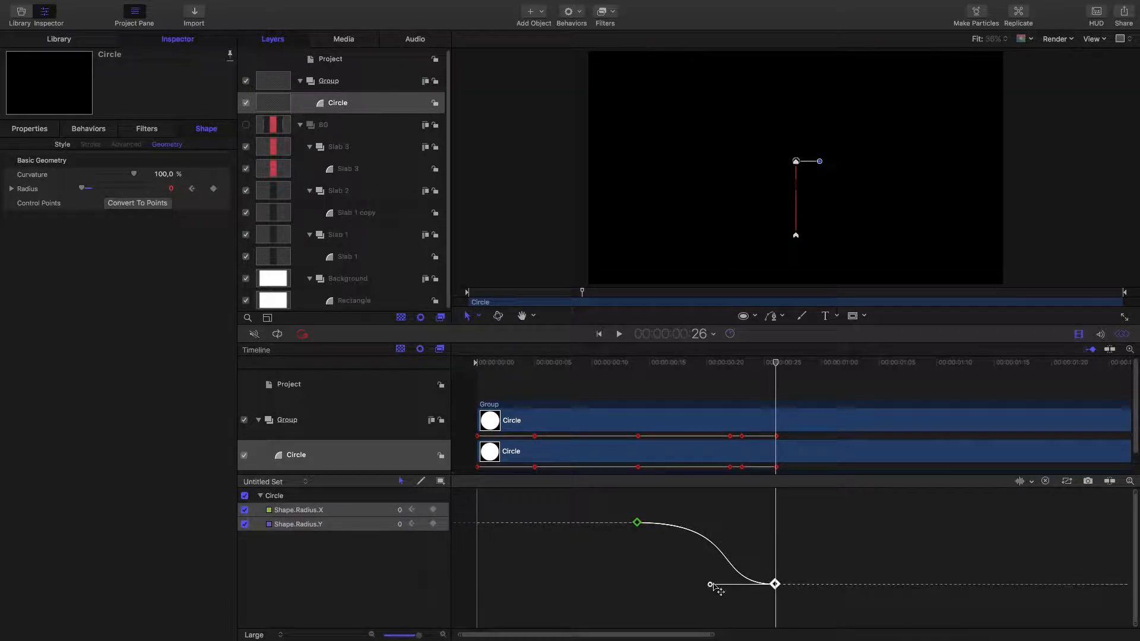
{"action": "left_click", "coordinate": [799, 576]}
Step: Preview the circle's animation, including the shrinking radius, from the beginning
{"action": "left_click_drag", "start_coordinate": [638, 367], "coordinate": [776, 375]}
{"action": "left_click_drag", "start_coordinate": [709, 386], "coordinate": [628, 383]}
{"action": "key", "text": "space"}
{"action": "key", "text": "space"}
{"action": "left_click", "coordinate": [636, 386]}
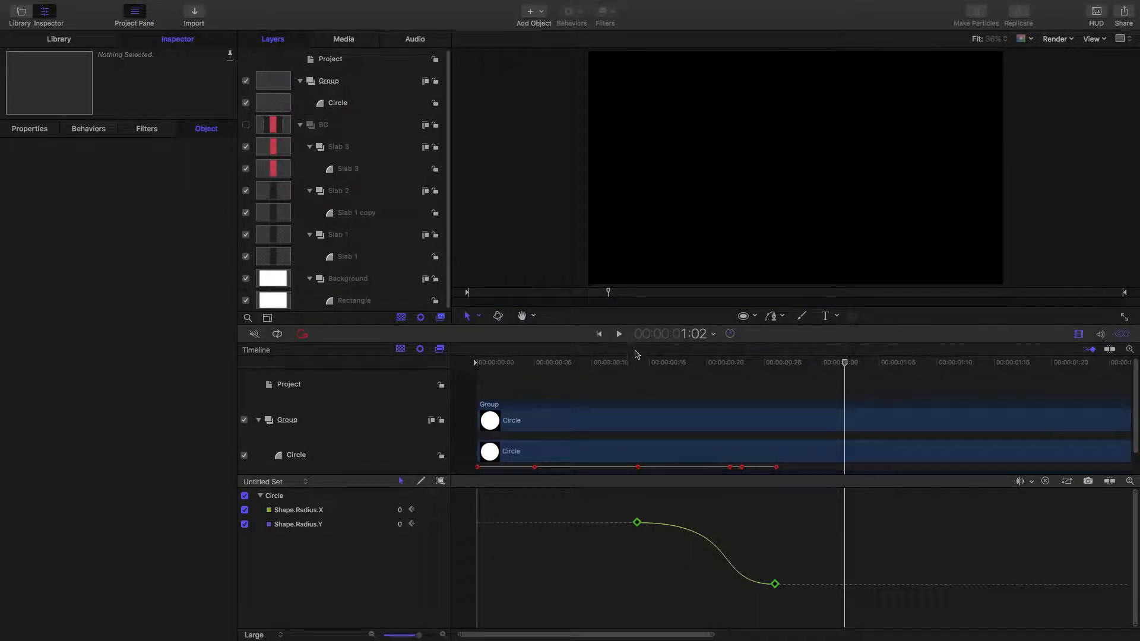
{"action": "left_click", "coordinate": [636, 363]}
{"action": "key", "text": "space"}
{"action": "left_click", "coordinate": [635, 364]}
{"action": "left_click_drag", "start_coordinate": [636, 364], "coordinate": [460, 347]}
{"action": "key", "text": "space"}
{"action": "key", "text": "space"}
{"action": "key", "text": "space"}
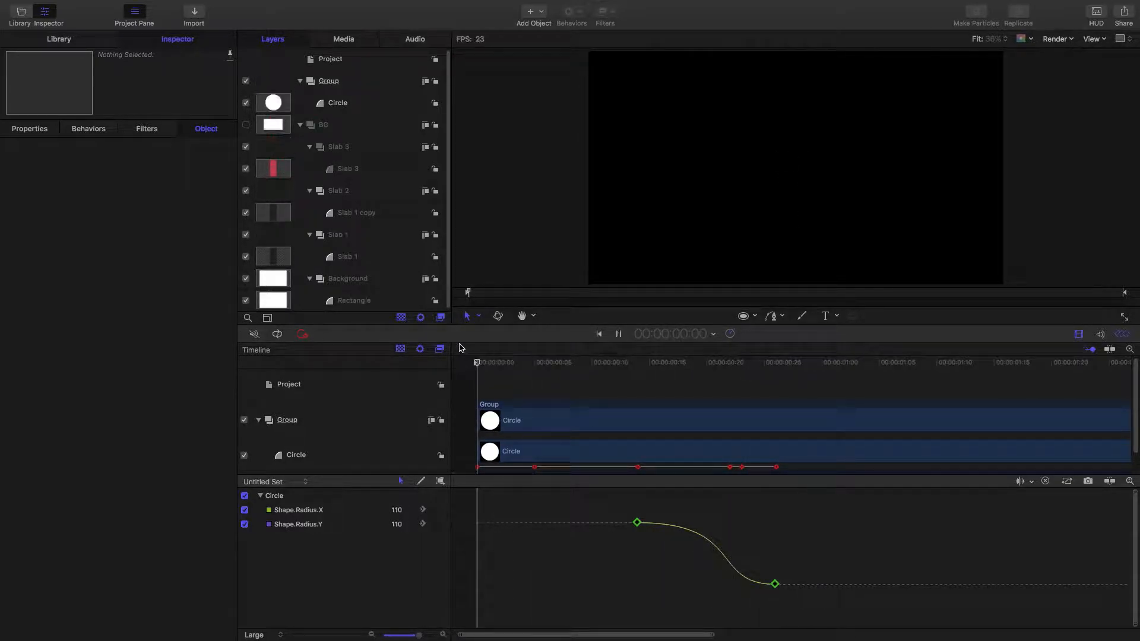
{"action": "key", "text": "space"}
Step: Create a new group named Circle and nest the existing circle's group inside it
{"action": "right_click", "coordinate": [514, 386]}
{"action": "left_click", "coordinate": [534, 387]}
{"action": "double_click", "coordinate": [289, 415]}
{"action": "left_click_drag", "start_coordinate": [299, 415], "coordinate": [307, 415]}
{"action": "key", "text": "BackSpace"}
{"action": "type", "text": "Circle"}
{"action": "key", "text": "Return"}
{"action": "left_click", "coordinate": [301, 445]}
{"action": "left_click_drag", "start_coordinate": [291, 442], "coordinate": [293, 421]}
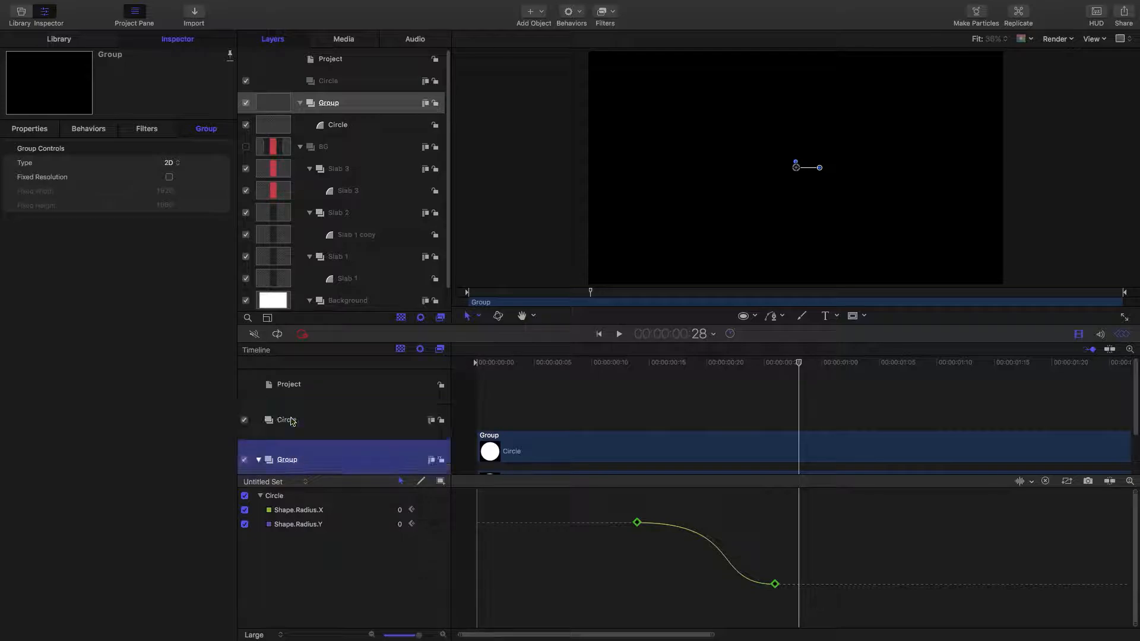
Step: Keyframe the outer Circle group's Y position at 0 px on frame 6 and -355 px on frame 25
{"action": "left_click", "coordinate": [293, 421]}
{"action": "left_click_drag", "start_coordinate": [721, 361], "coordinate": [551, 363]}
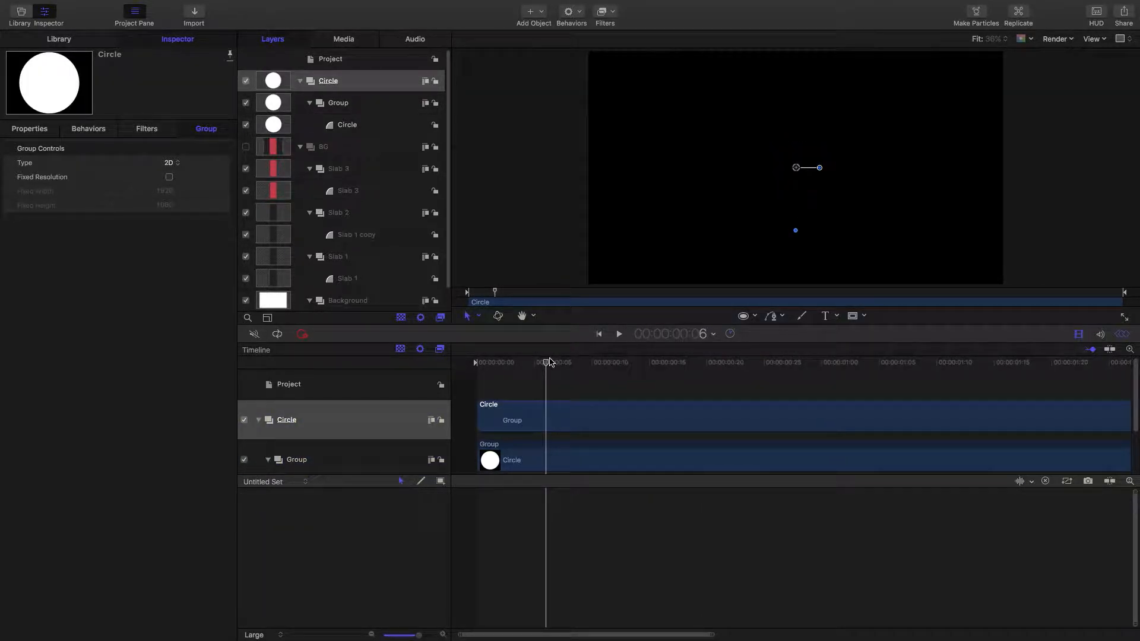
{"action": "key", "text": "F1"}
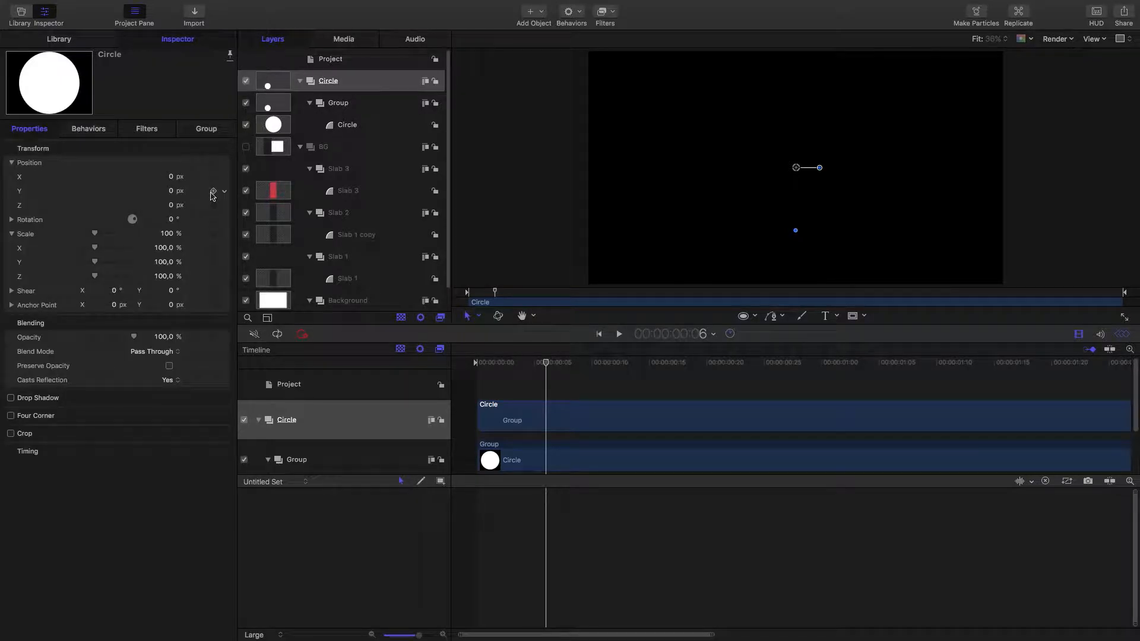
{"action": "left_click", "coordinate": [213, 191]}
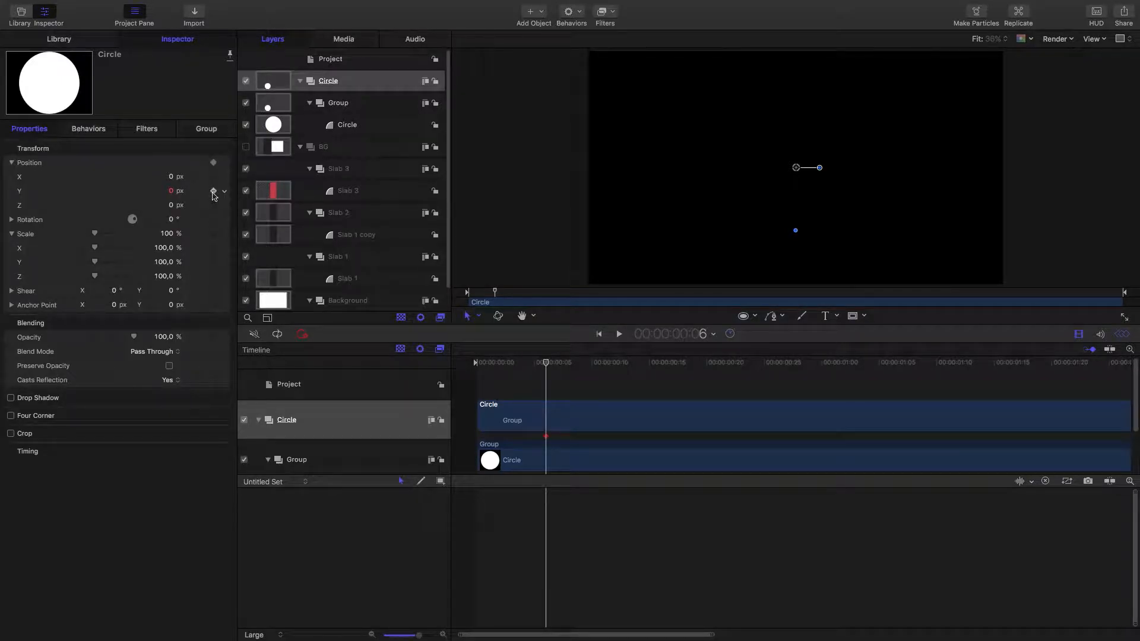
{"action": "left_click_drag", "start_coordinate": [588, 371], "coordinate": [764, 379]}
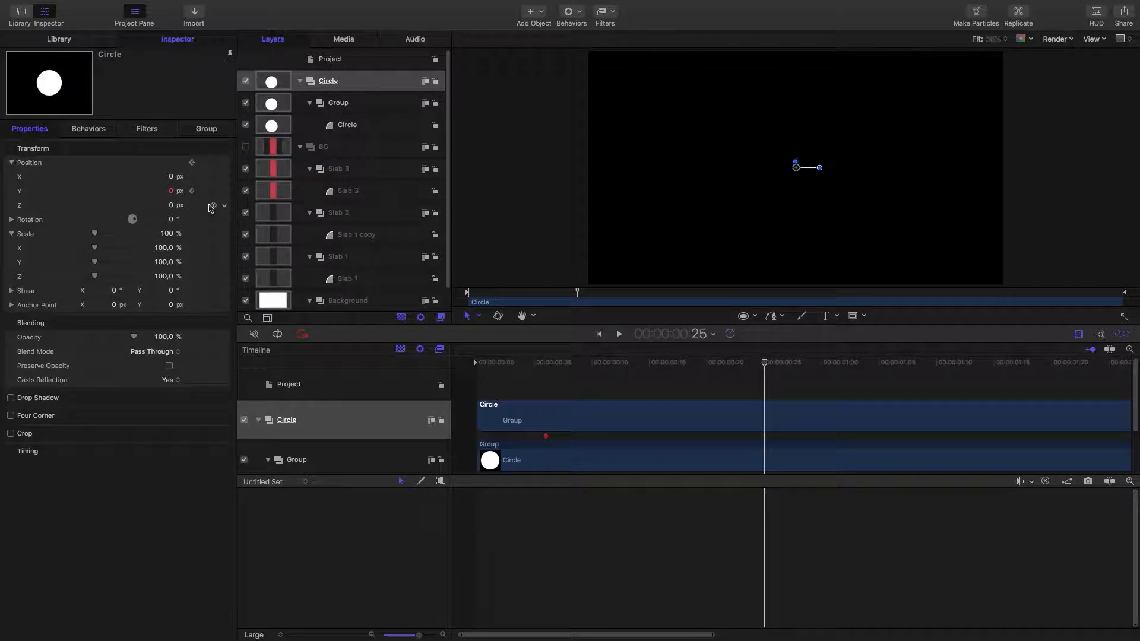
{"action": "left_click_drag", "start_coordinate": [172, 191], "coordinate": [172, 195]}
{"action": "left_click", "coordinate": [167, 191]}
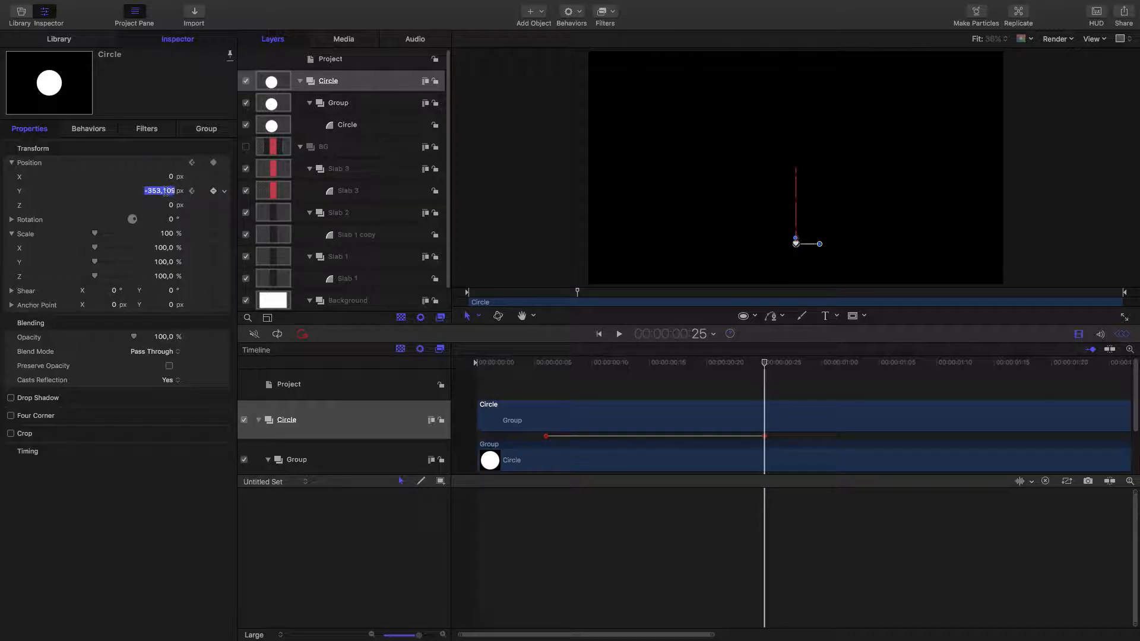
{"action": "key", "text": "BackSpace"}
{"action": "type", "text": "-355"}
{"action": "key", "text": "Return"}
Step: Ease the Circle group's Y position curve in the Keyframe Editor, extending the first keyframe's flat handle to about frame 25
{"action": "left_click", "coordinate": [224, 191]}
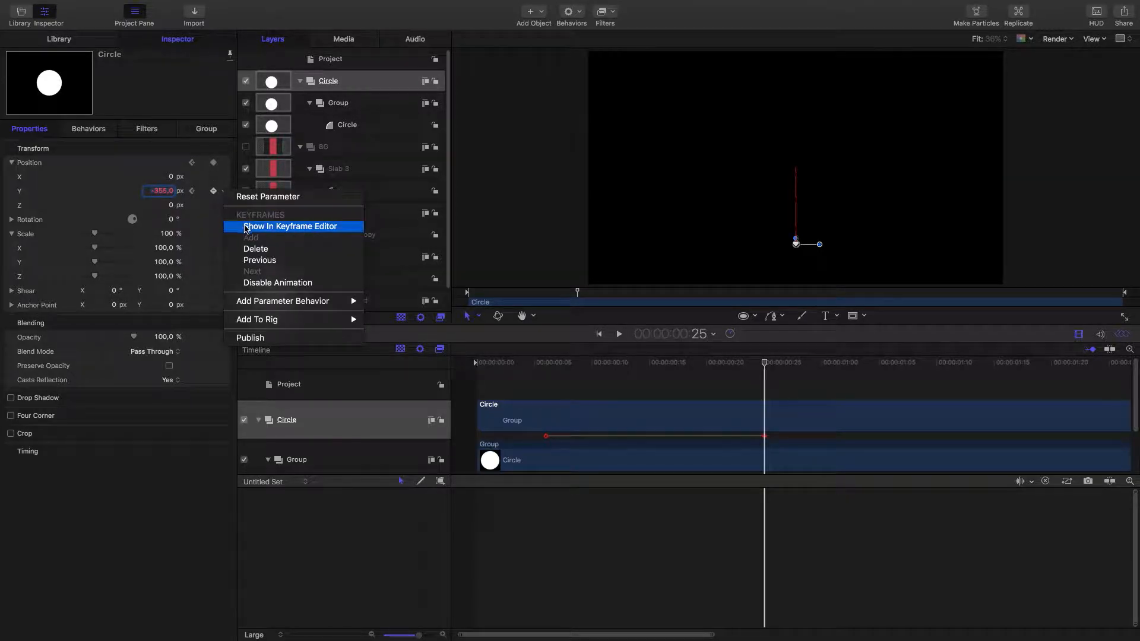
{"action": "left_click", "coordinate": [255, 227]}
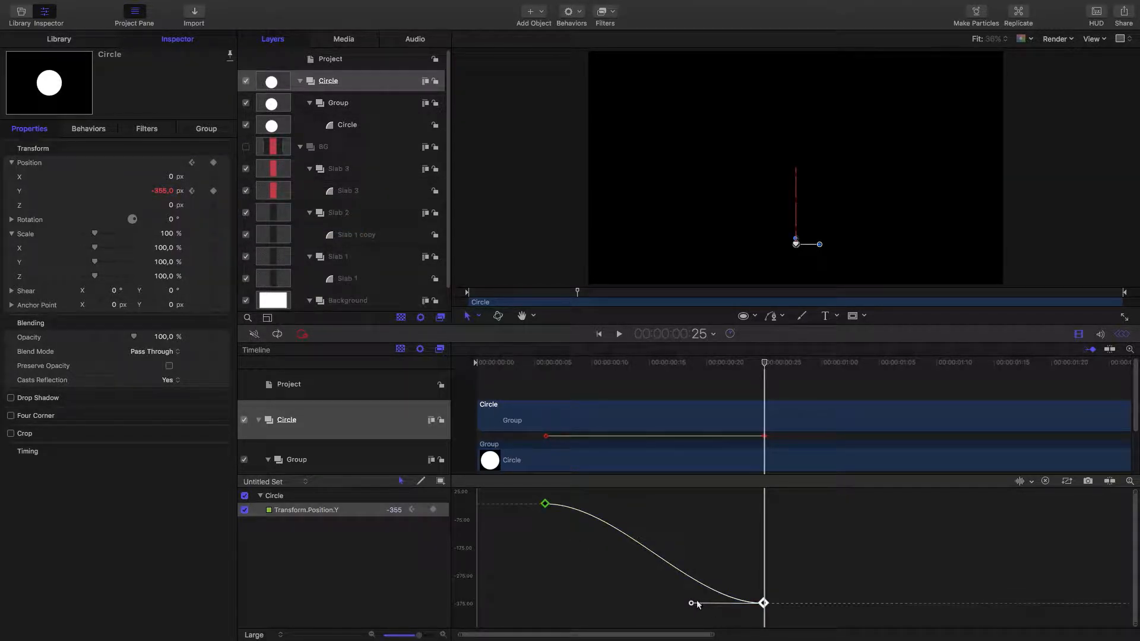
{"action": "left_click_drag", "start_coordinate": [692, 604], "coordinate": [657, 603]}
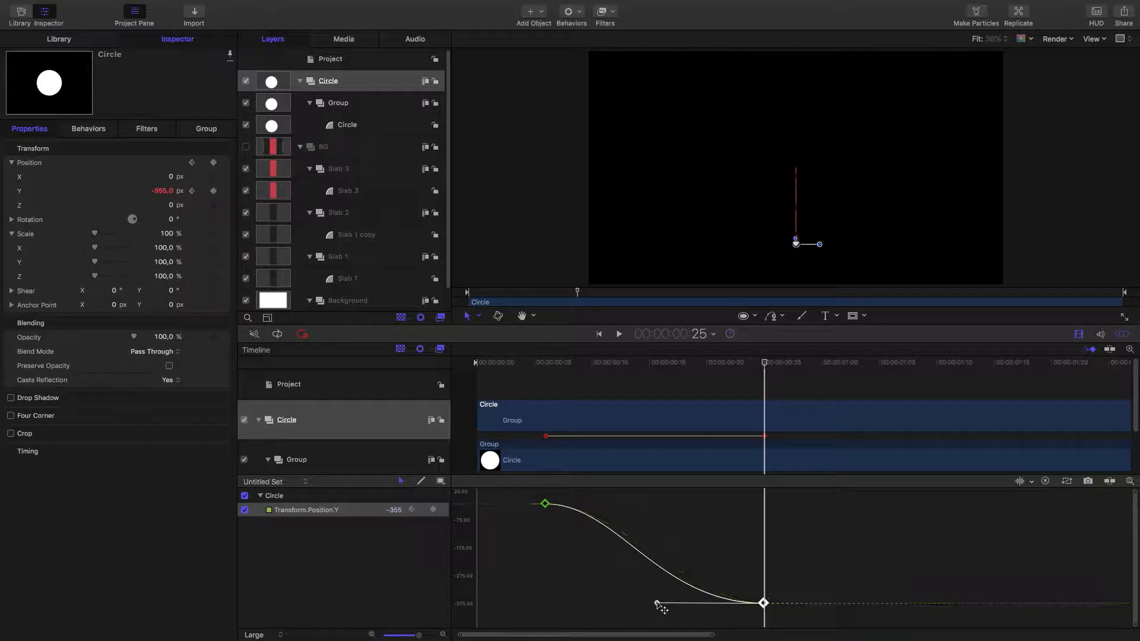
{"action": "left_click_drag", "start_coordinate": [509, 497], "coordinate": [558, 533]}
{"action": "left_click_drag", "start_coordinate": [617, 505], "coordinate": [765, 504]}
Step: Preview the Circle group's downward movement
{"action": "left_click", "coordinate": [525, 362]}
{"action": "left_click_drag", "start_coordinate": [525, 364], "coordinate": [704, 395]}
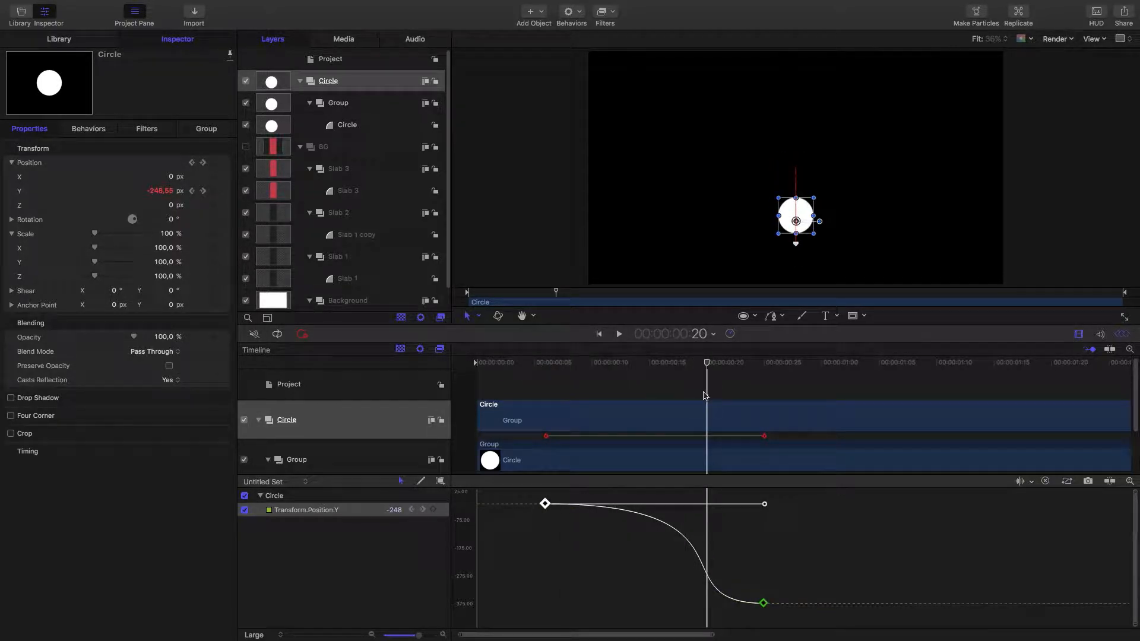
{"action": "key", "text": "space"}
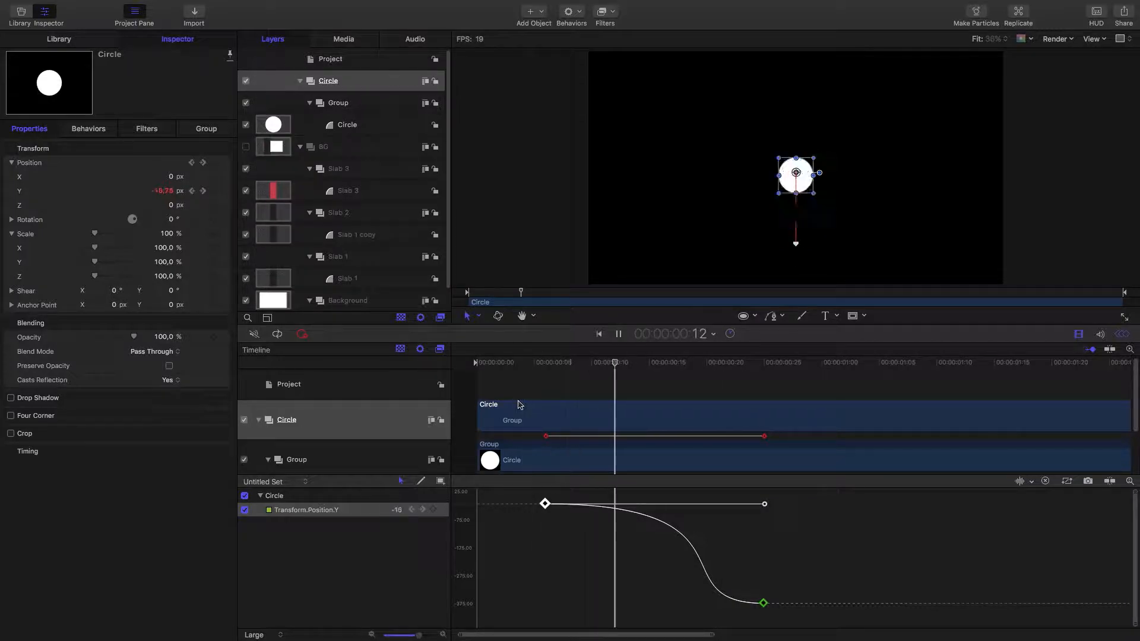
Step: Rename the outer Circle group as Circle 1 and collapse it in the Timeline
{"action": "double_click", "coordinate": [287, 420]}
{"action": "type", "text": "1"}
{"action": "key", "text": "Return"}
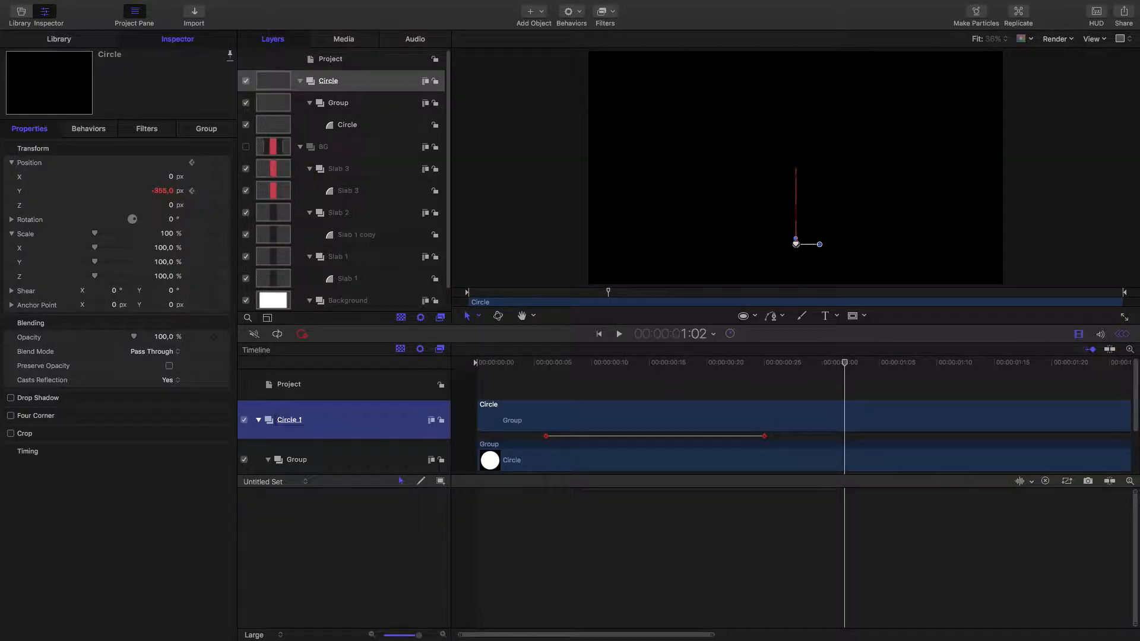
{"action": "left_click", "coordinate": [258, 420]}
Step: Add another top-level group above Circle 1 and name it Circle
{"action": "right_click", "coordinate": [502, 392]}
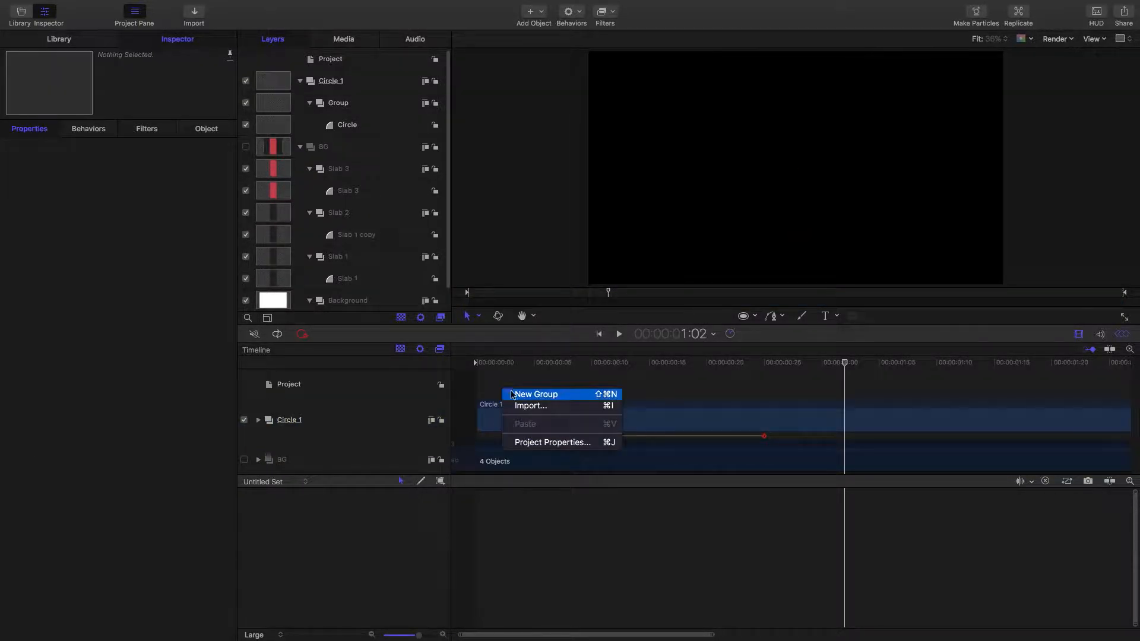
{"action": "left_click", "coordinate": [538, 395]}
{"action": "double_click", "coordinate": [302, 414]}
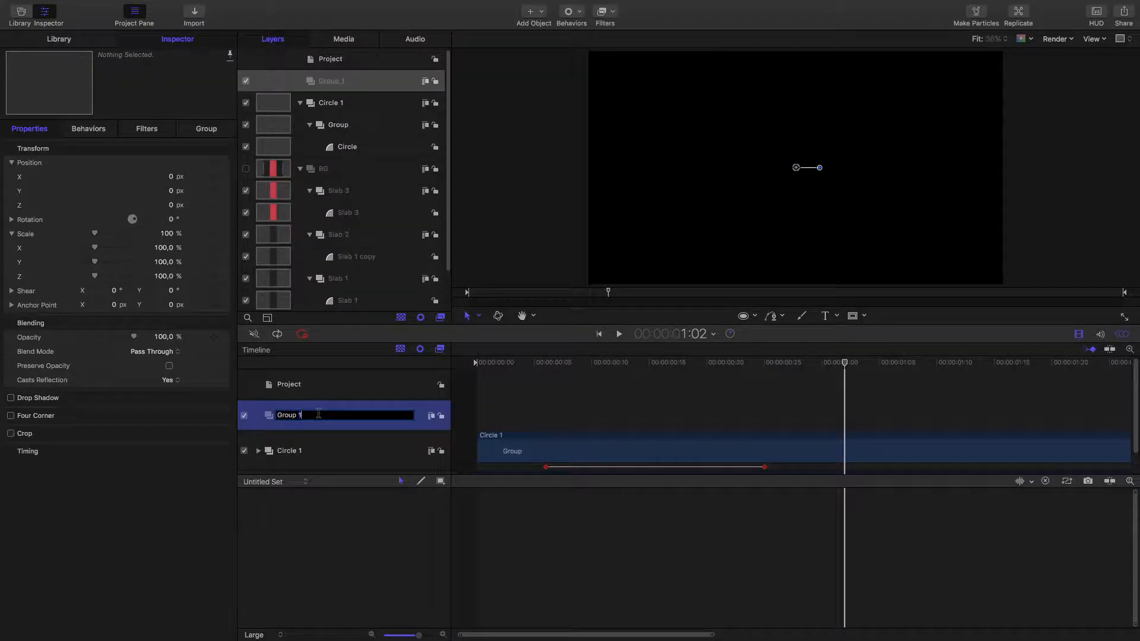
{"action": "type", "text": "Circle 1"}
{"action": "key", "text": "Return"}
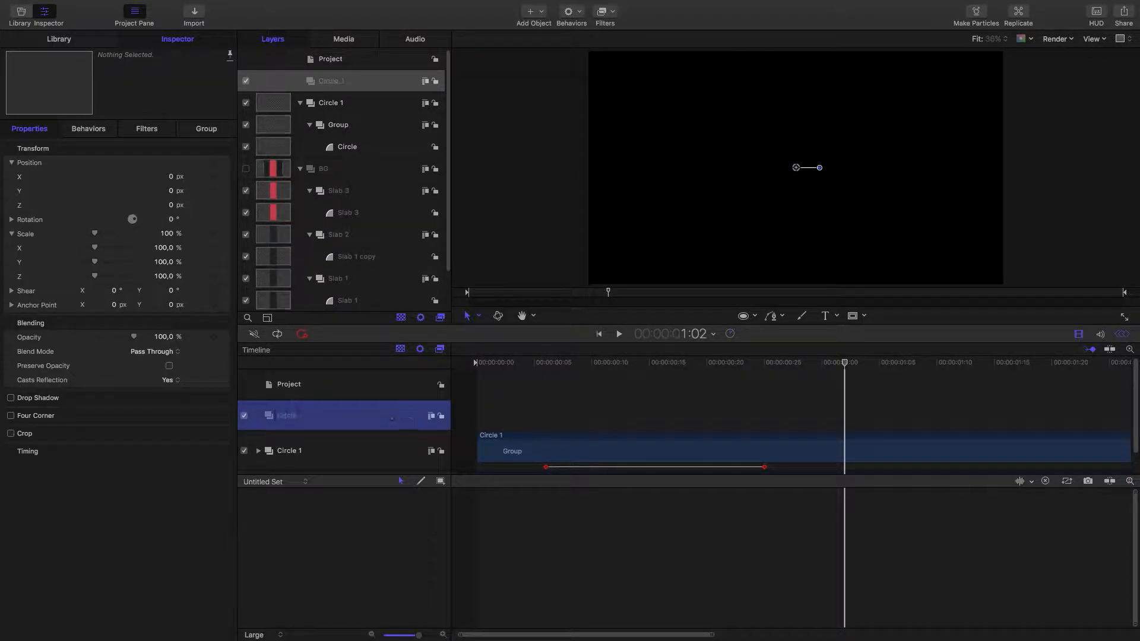
Step: Draw a circle with a radius of about 224 in the new group and centre it at X 0, Y 0
{"action": "left_click", "coordinate": [743, 316]}
{"action": "left_click_drag", "start_coordinate": [731, 129], "coordinate": [828, 227]}
{"action": "double_click", "coordinate": [167, 177]}
{"action": "type", "text": "0"}
{"action": "key", "text": "Tab"}
{"action": "type", "text": "0"}
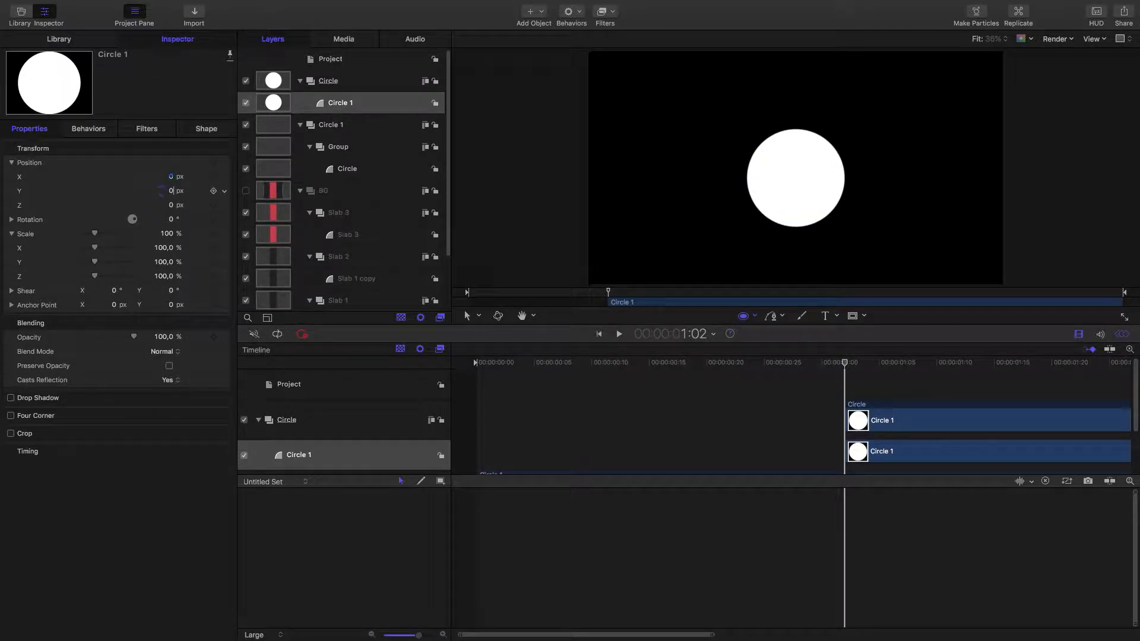
{"action": "key", "text": "Return"}
Step: Turn the new circle into a rounded square with radius 125 and curvature 50%
{"action": "left_click", "coordinate": [211, 132]}
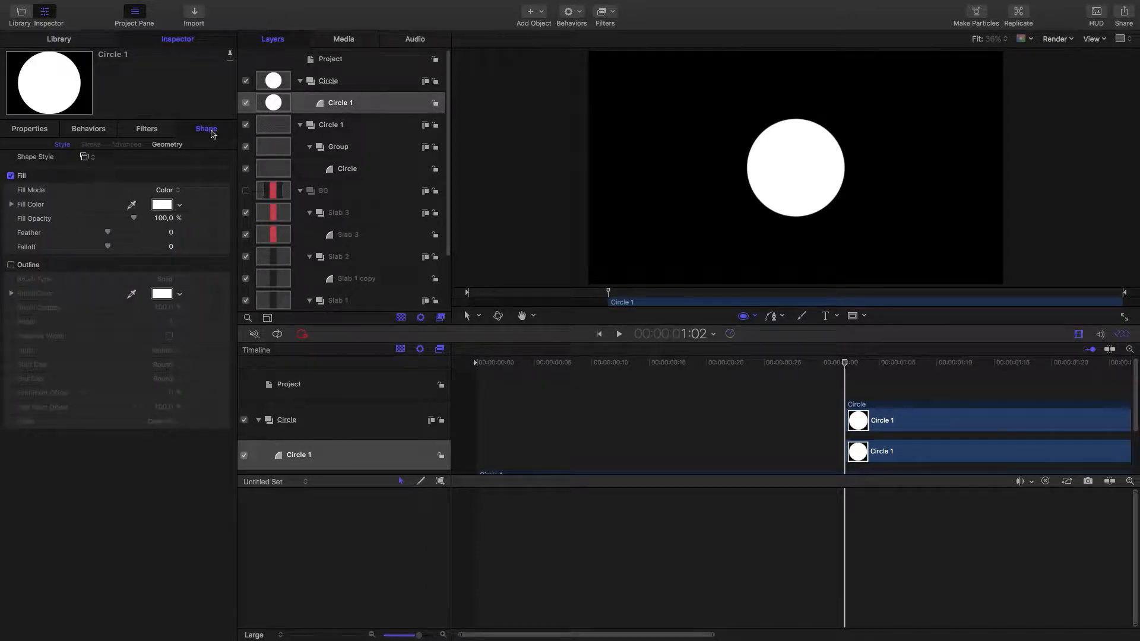
{"action": "left_click", "coordinate": [169, 145]}
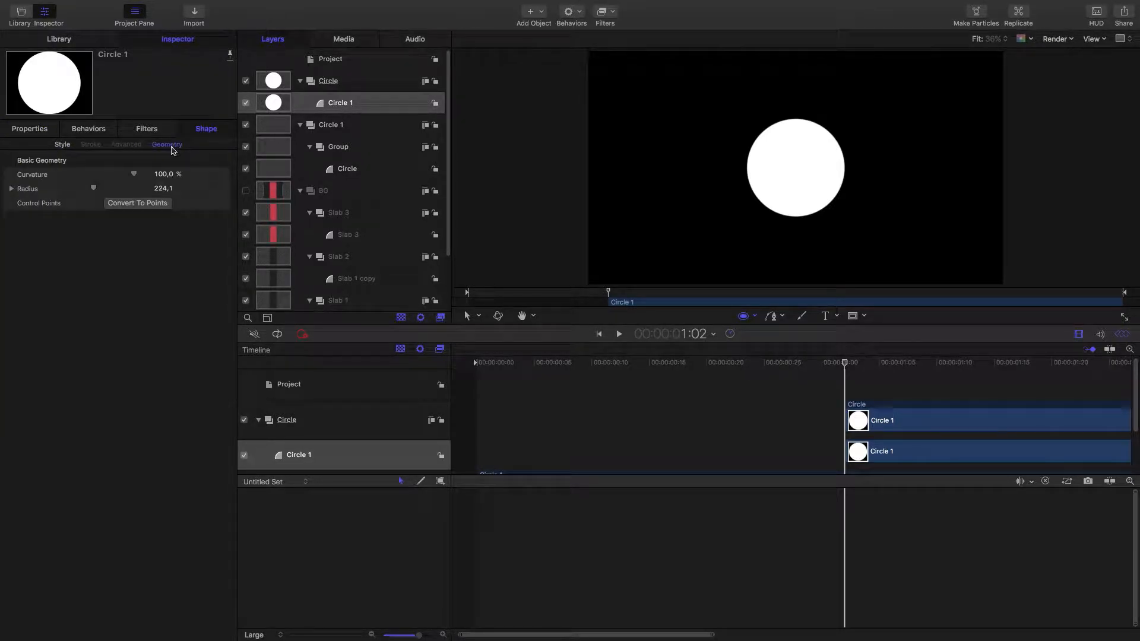
{"action": "left_click", "coordinate": [167, 188]}
{"action": "type", "text": "125"}
{"action": "key", "text": "Return"}
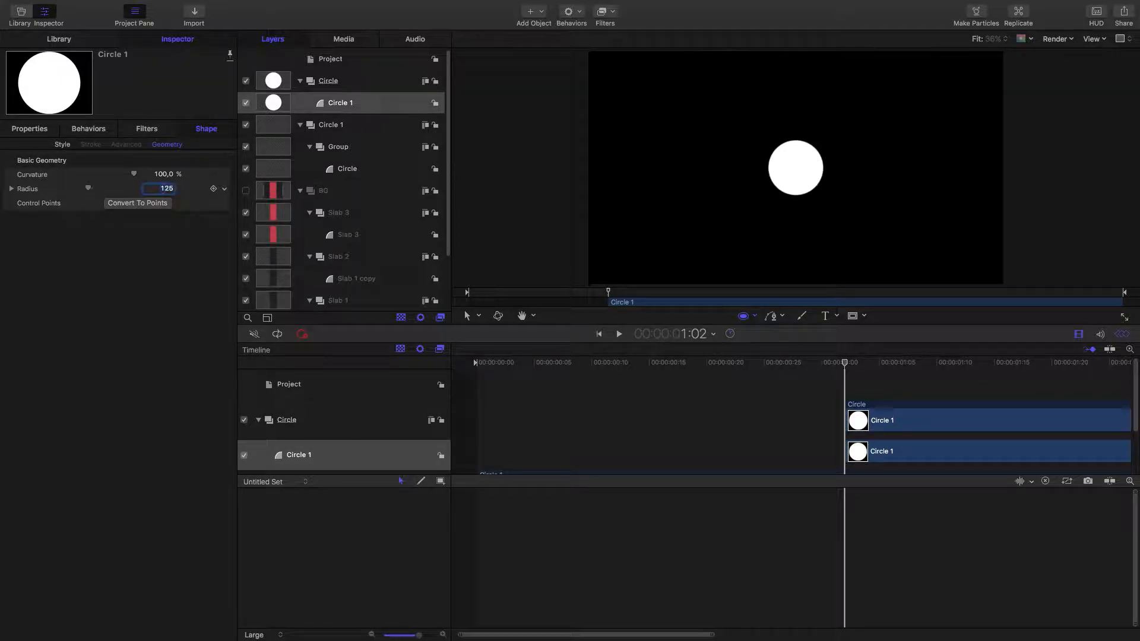
{"action": "left_click_drag", "start_coordinate": [168, 176], "coordinate": [152, 175]}
{"action": "double_click", "coordinate": [168, 175]}
{"action": "type", "text": "50"}
{"action": "key", "text": "Return"}
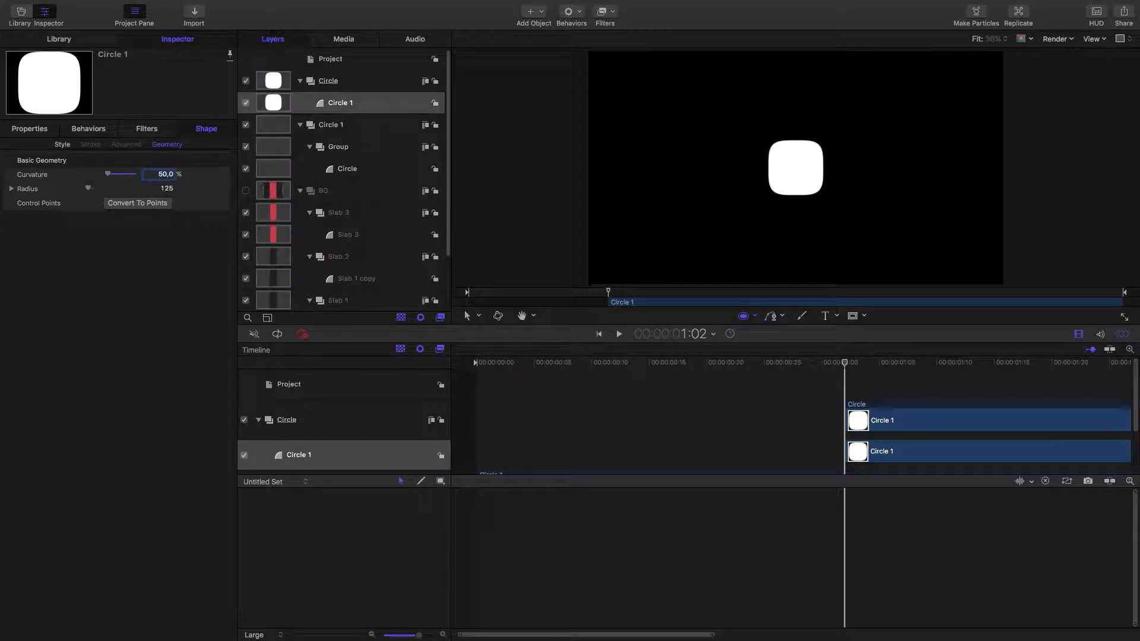
Step: Extend the start of the rounded square's clip back to frame 22
{"action": "left_click", "coordinate": [658, 370]}
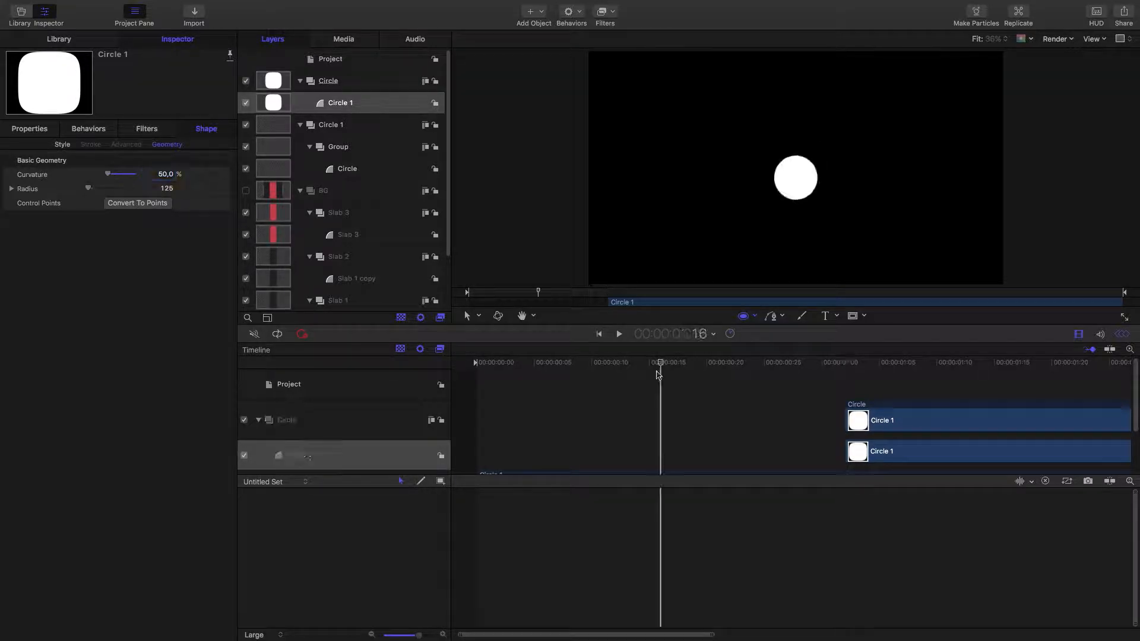
{"action": "left_click_drag", "start_coordinate": [658, 374], "coordinate": [729, 379]}
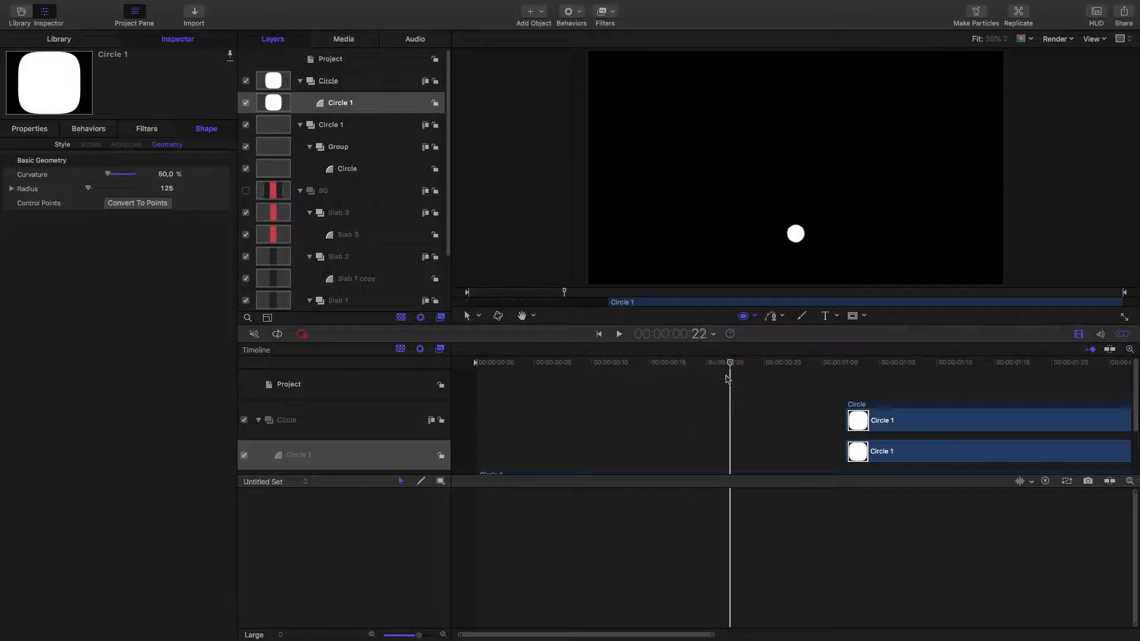
{"action": "left_click", "coordinate": [846, 421]}
{"action": "left_click_drag", "start_coordinate": [846, 421], "coordinate": [734, 423]}
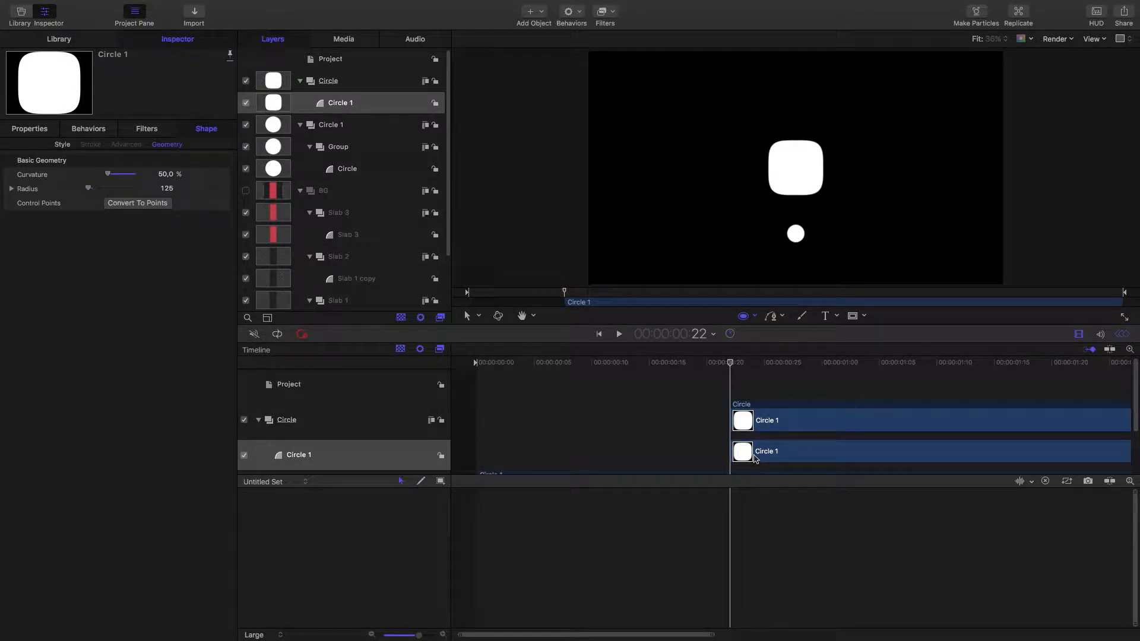
Step: Keyframe the rounded square's overall scale at 0% on frame 22 and 100% at 1:07
{"action": "key", "text": "F1"}
{"action": "double_click", "coordinate": [168, 234]}
{"action": "type", "text": "0"}
{"action": "key", "text": "Return"}
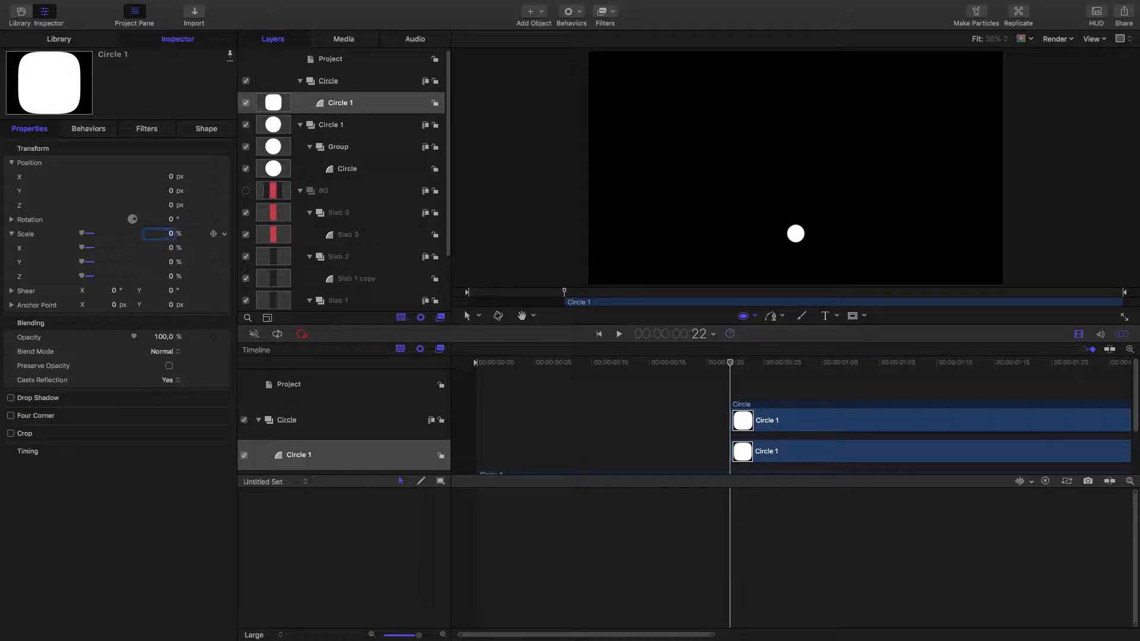
{"action": "left_click_drag", "start_coordinate": [730, 362], "coordinate": [905, 370]}
{"action": "double_click", "coordinate": [168, 234]}
{"action": "type", "text": "100"}
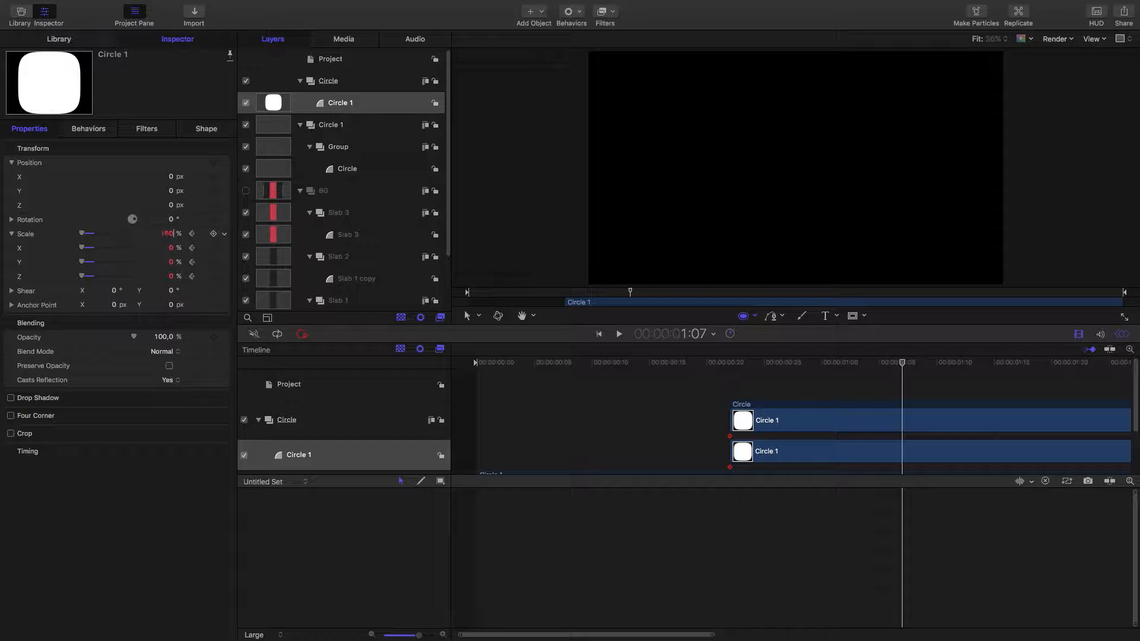
{"action": "key", "text": "Return"}
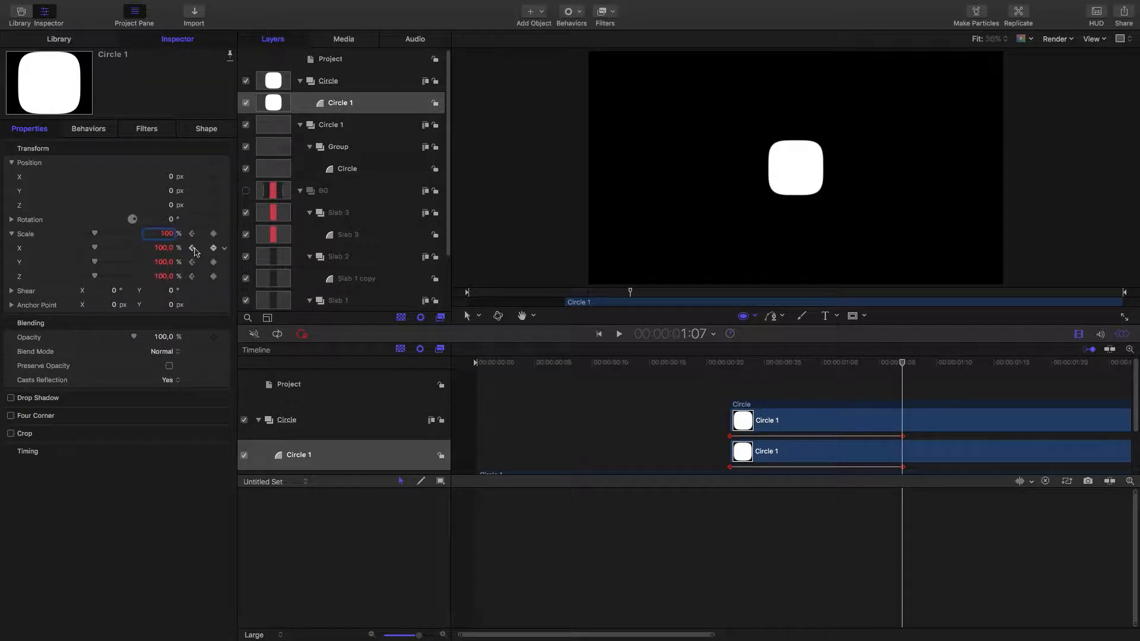
Step: Ease the rounded square's scale curves in the Keyframe Editor with a long end handle and a short start handle
{"action": "right_click", "coordinate": [222, 236]}
{"action": "left_click", "coordinate": [242, 270]}
{"action": "left_click_drag", "start_coordinate": [902, 548], "coordinate": [710, 625]}
{"action": "left_click", "coordinate": [735, 576]}
{"action": "left_click_drag", "start_coordinate": [788, 588], "coordinate": [764, 606]}
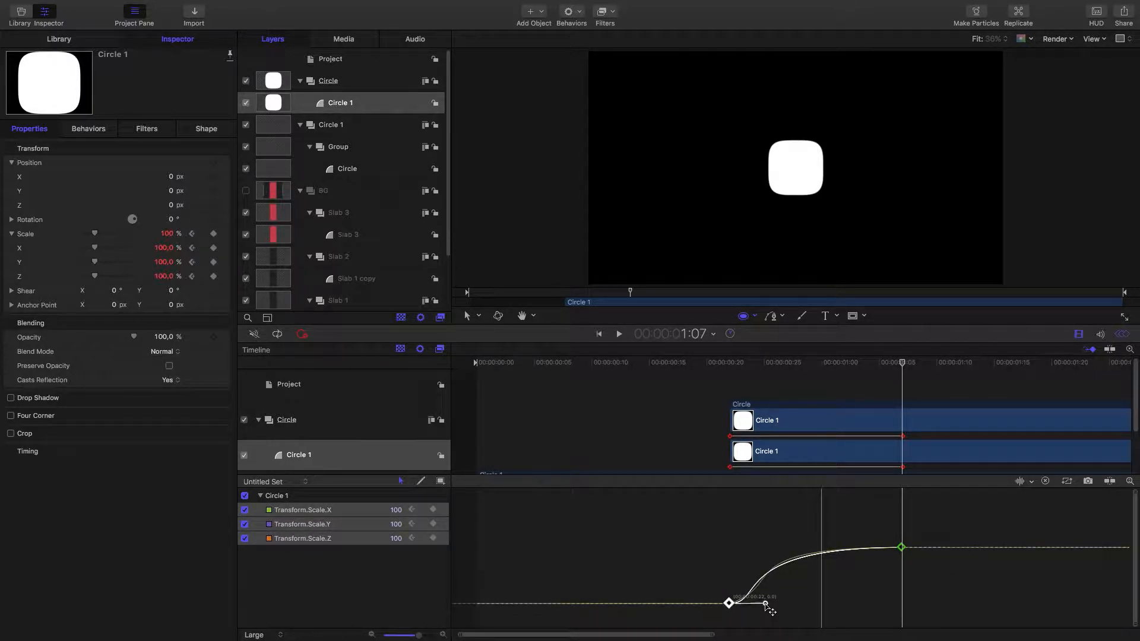
{"action": "left_click", "coordinate": [702, 543]}
Step: Preview the rounded square scaling up and return the playhead to frame 22
{"action": "left_click", "coordinate": [707, 366]}
{"action": "key", "text": "space"}
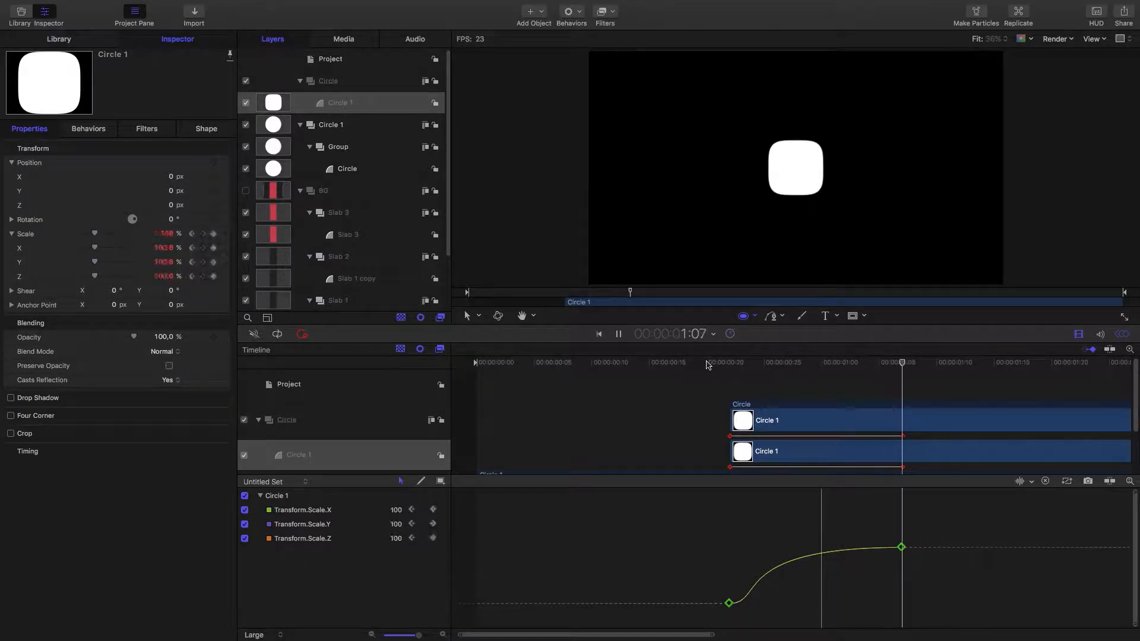
{"action": "left_click", "coordinate": [707, 365]}
{"action": "left_click", "coordinate": [707, 364]}
{"action": "left_click", "coordinate": [708, 364]}
Step: Keyframe the rounded square's Z rotation at -440° on frame 22 and 45° at 1:22
{"action": "left_click", "coordinate": [1047, 481]}
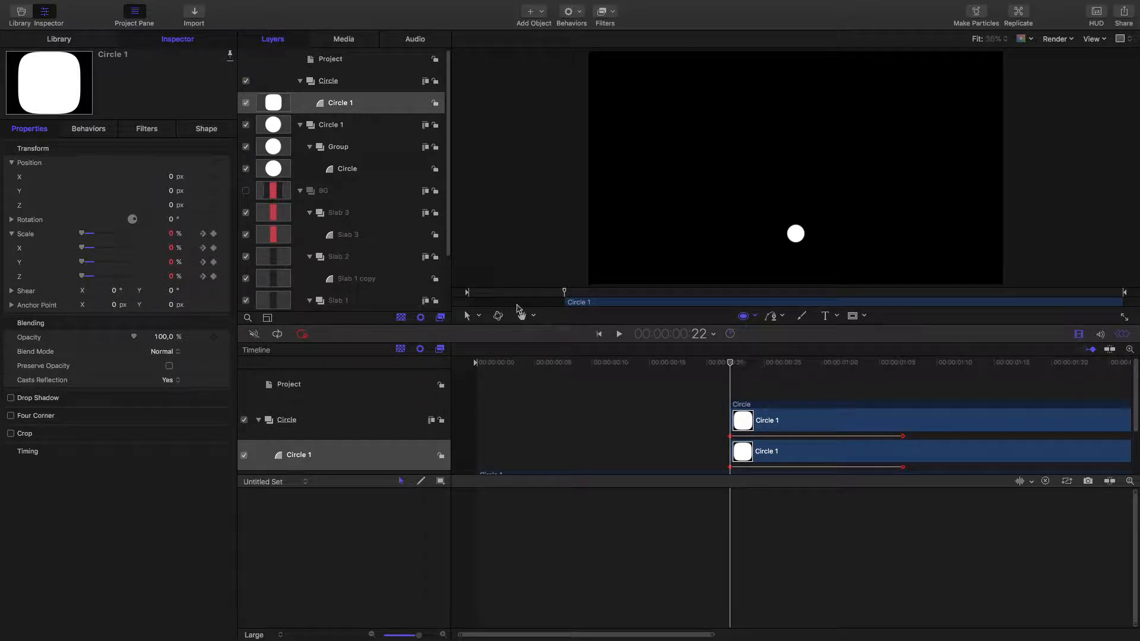
{"action": "left_click", "coordinate": [11, 221]}
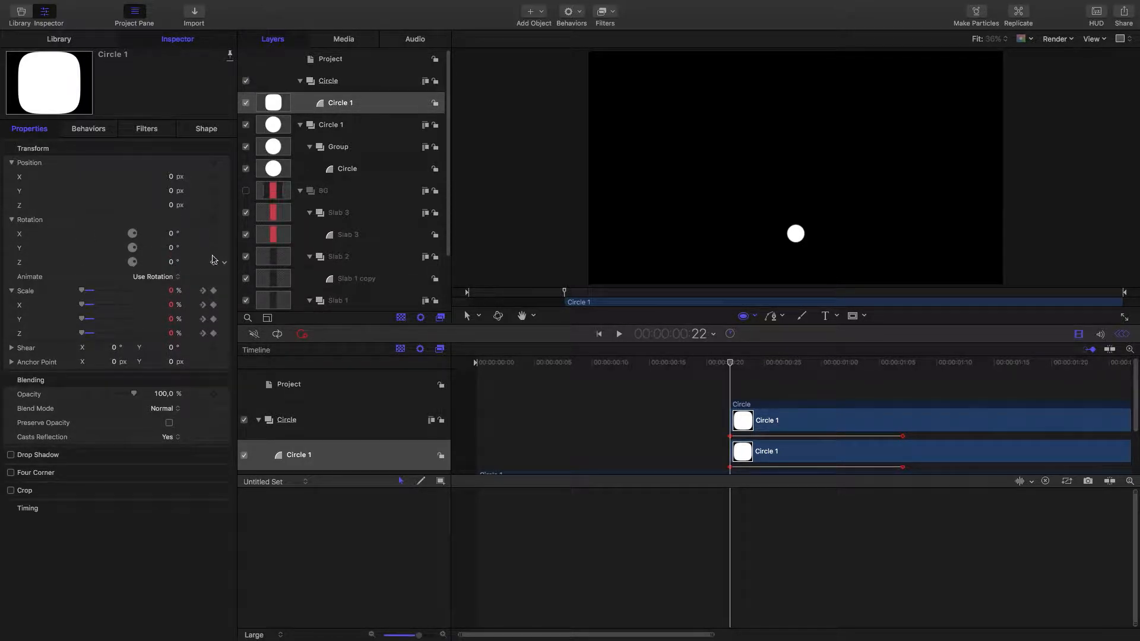
{"action": "left_click", "coordinate": [213, 263]}
{"action": "left_click_drag", "start_coordinate": [770, 362], "coordinate": [1075, 337]}
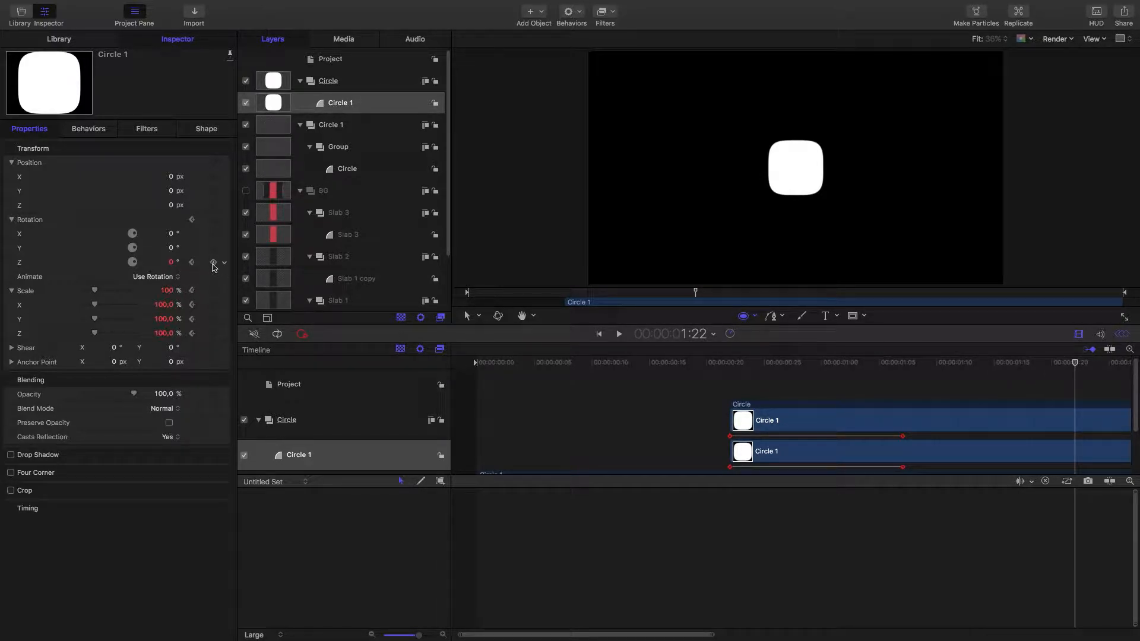
{"action": "left_click", "coordinate": [214, 263]}
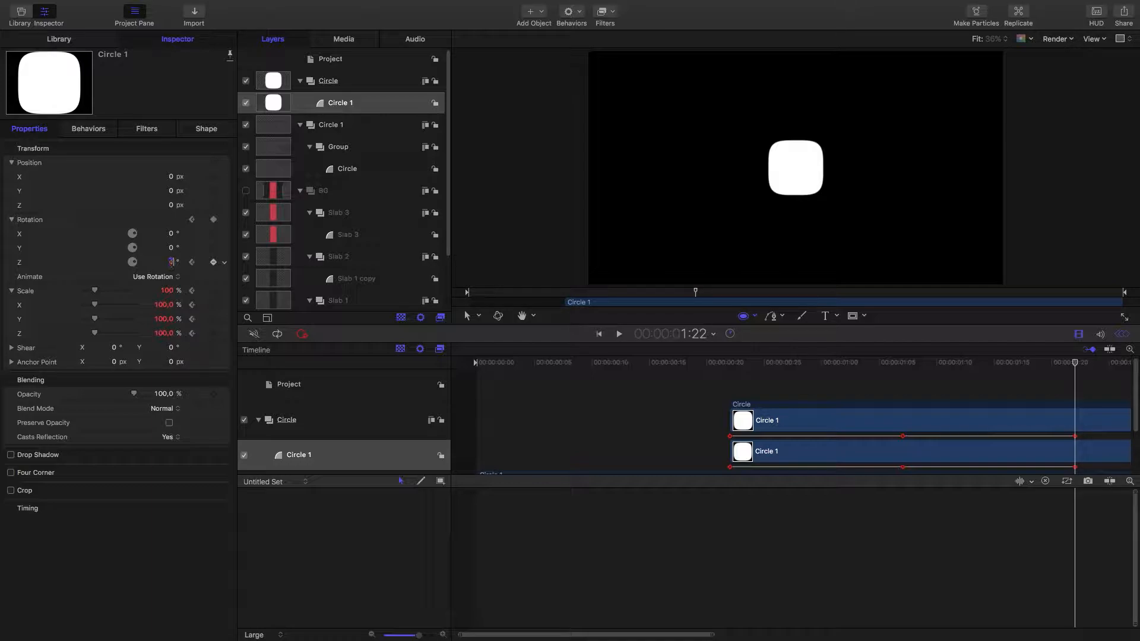
{"action": "type", "text": "45"}
{"action": "key", "text": "Return"}
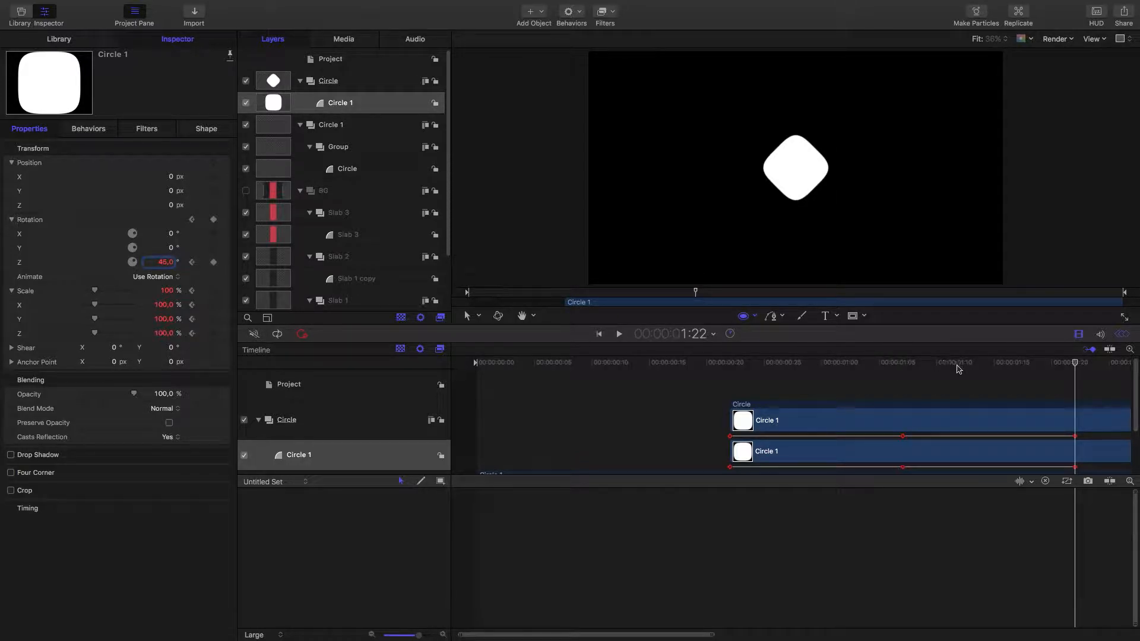
{"action": "left_click", "coordinate": [191, 262]}
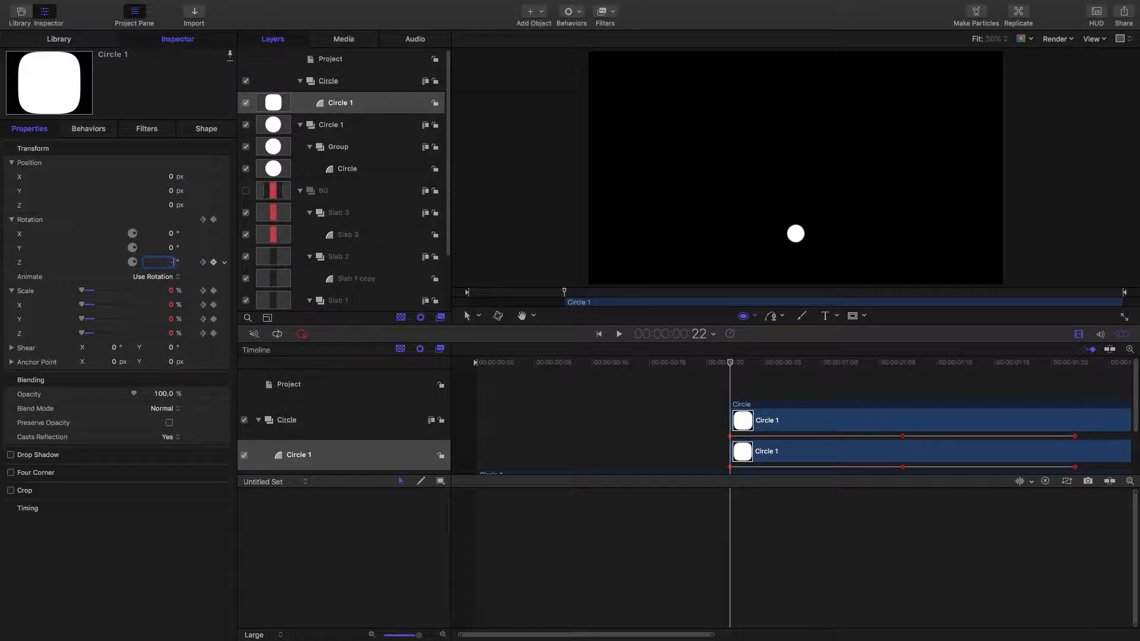
{"action": "key", "text": "Return"}
Step: Ease the rounded square's Z rotation curve into its end keyframe with a long handle in the Keyframe Editor
{"action": "left_click", "coordinate": [225, 277]}
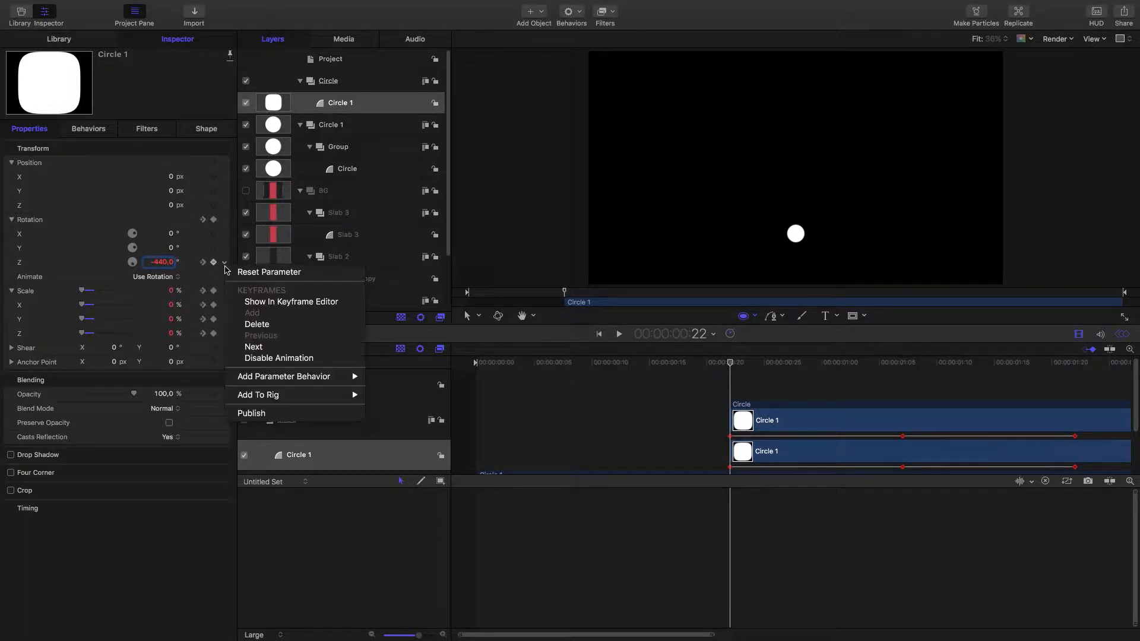
{"action": "left_click", "coordinate": [257, 303]}
{"action": "left_click_drag", "start_coordinate": [1074, 513], "coordinate": [699, 622]}
{"action": "left_click_drag", "start_coordinate": [844, 580], "coordinate": [730, 615]}
Step: Play back the rounded square's spin and scale-up from frame 22 to check the motion
{"action": "left_click", "coordinate": [734, 379]}
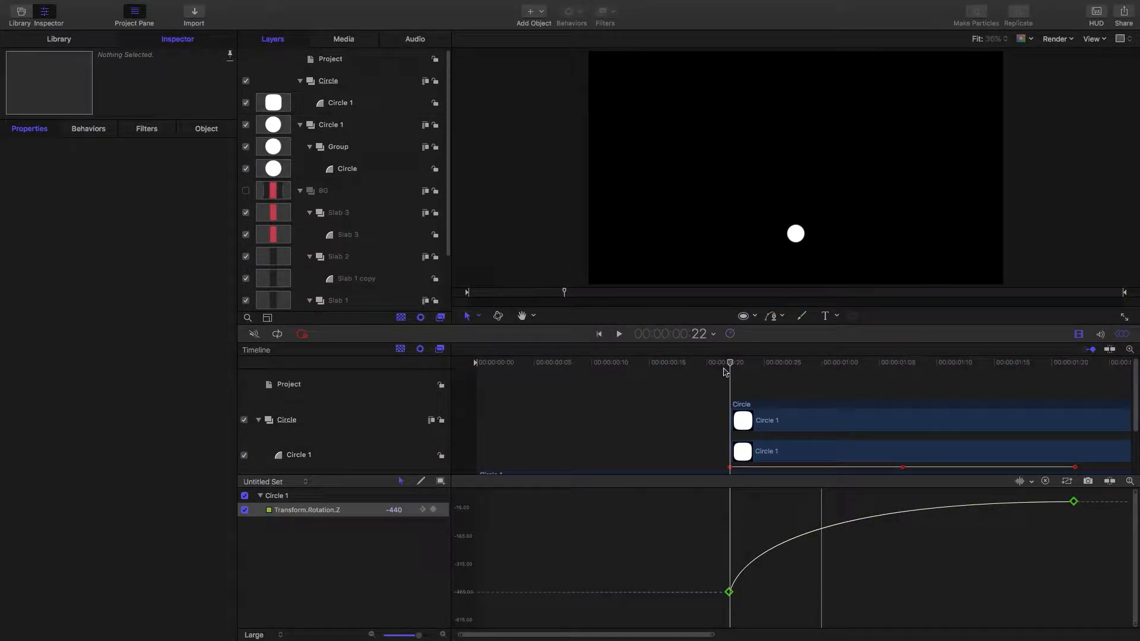
{"action": "key", "text": "space"}
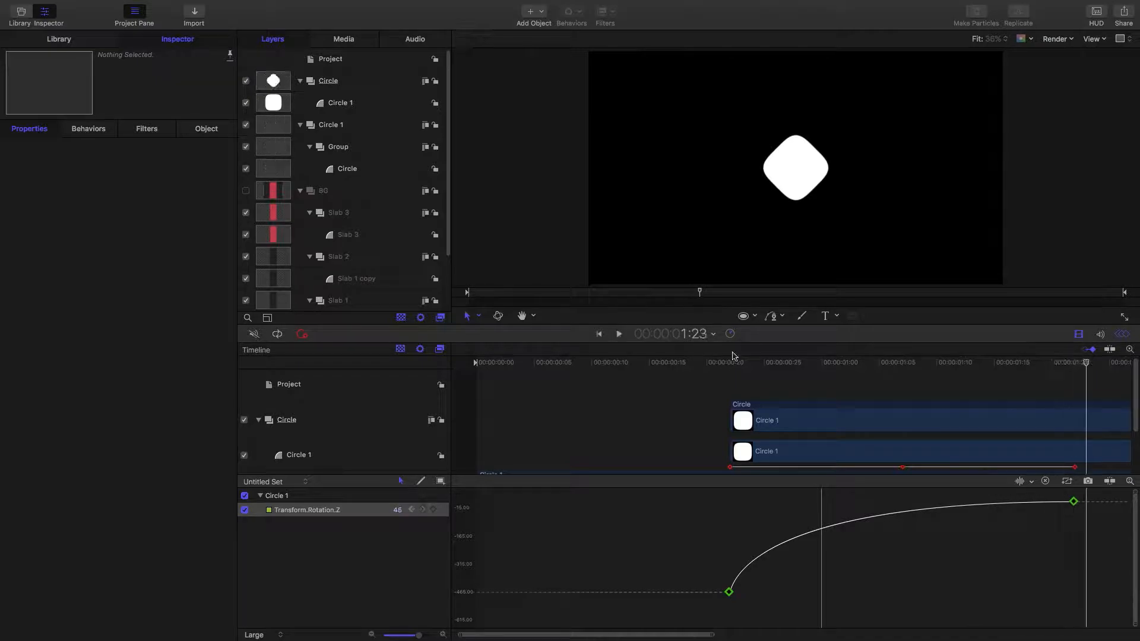
{"action": "key", "text": "space"}
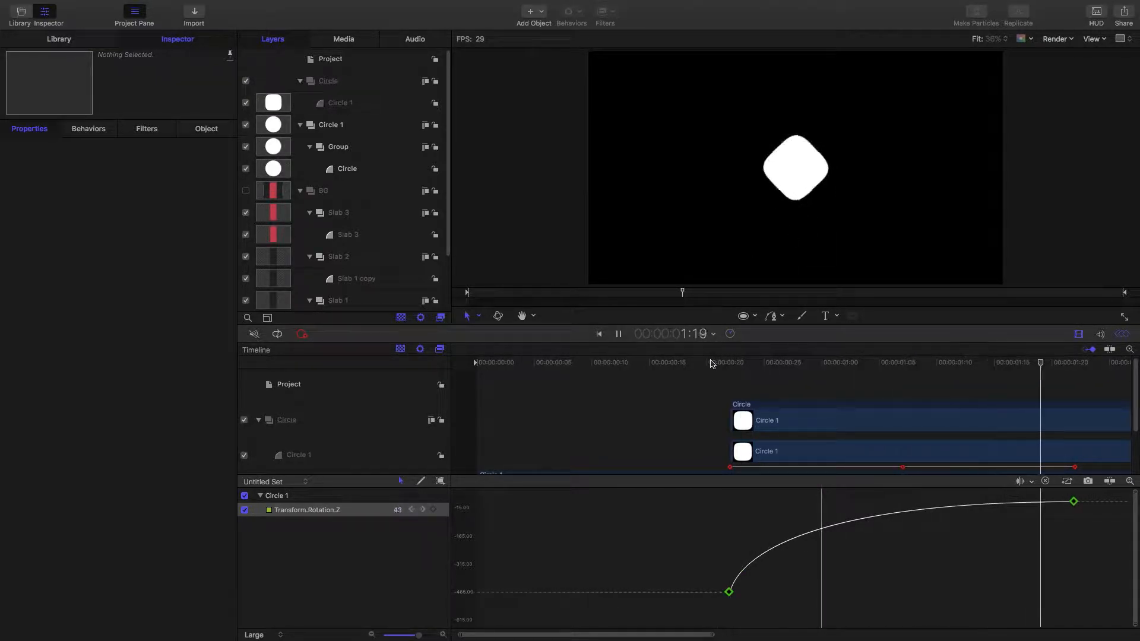
{"action": "key", "text": "space"}
Step: Rename the group containing the rounded square as Circle 2
{"action": "double_click", "coordinate": [286, 422]}
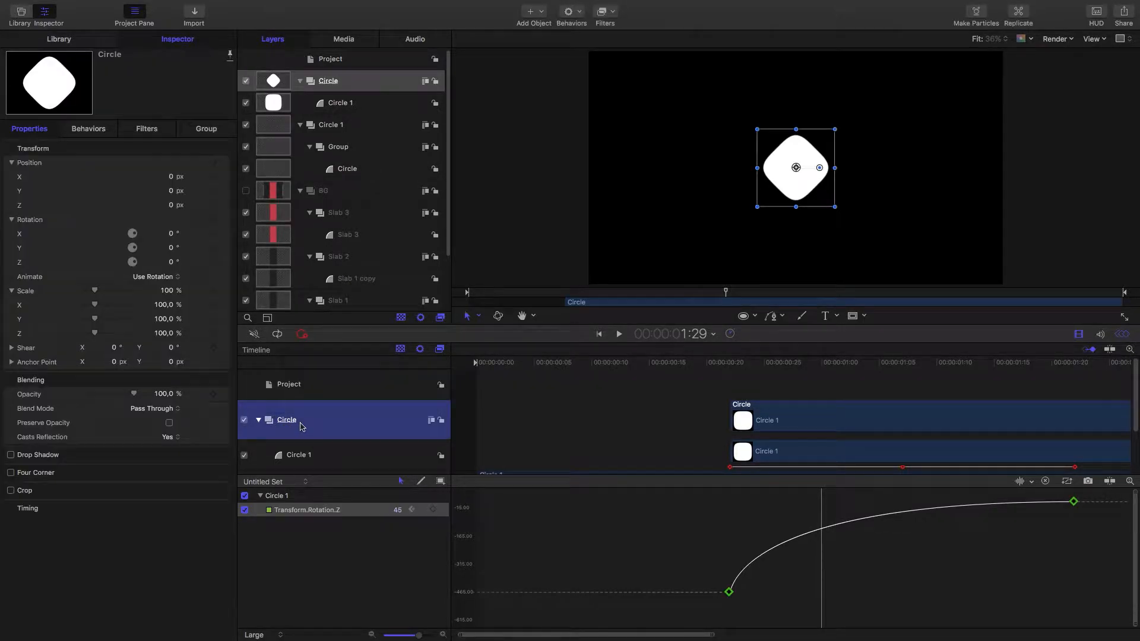
{"action": "left_click", "coordinate": [310, 421]}
{"action": "key", "text": "Return"}
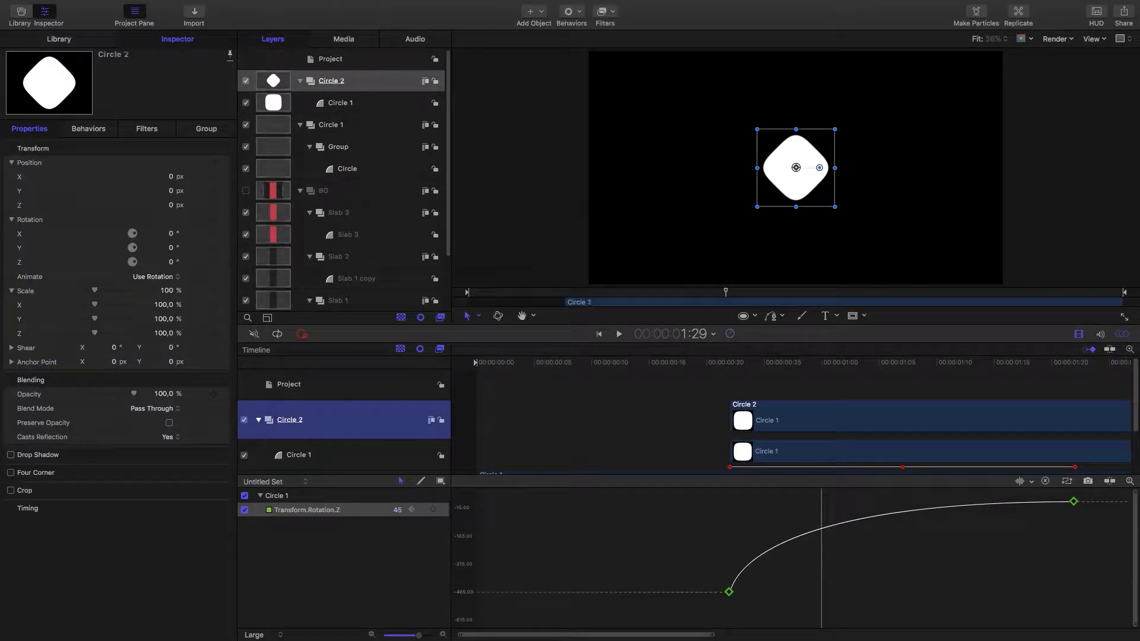
Step: Nest the Circle 2 group inside a new group, name the outer group Circle 2 as well, and collapse it
{"action": "right_click", "coordinate": [518, 393]}
{"action": "left_click", "coordinate": [528, 395]}
{"action": "left_click_drag", "start_coordinate": [295, 452], "coordinate": [295, 423]}
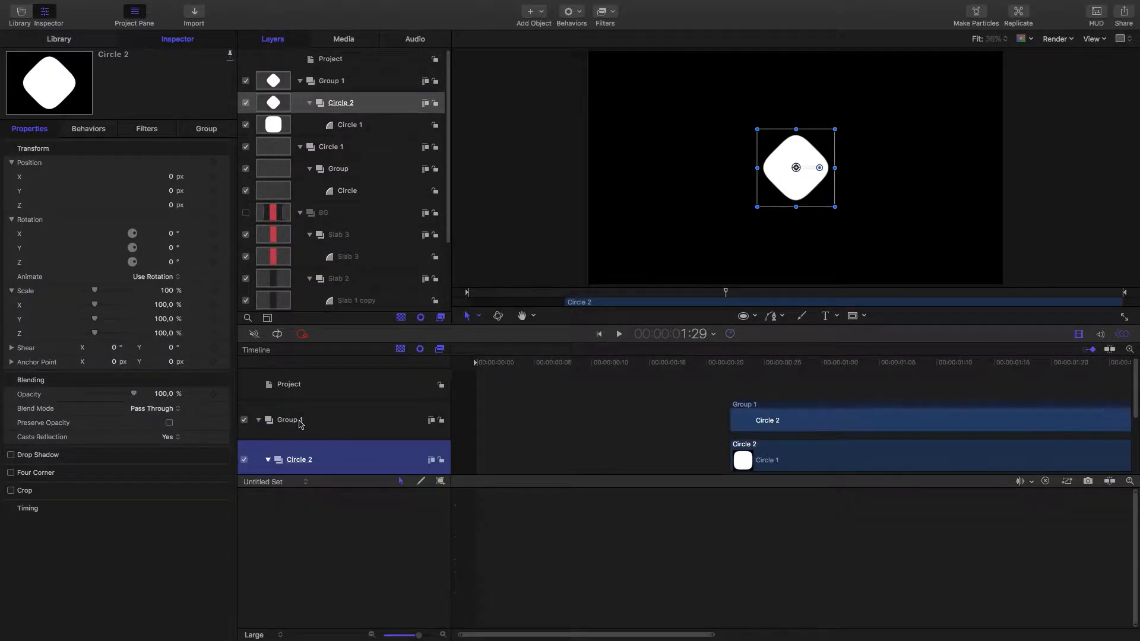
{"action": "double_click", "coordinate": [300, 420]}
{"action": "type", "text": "C"}
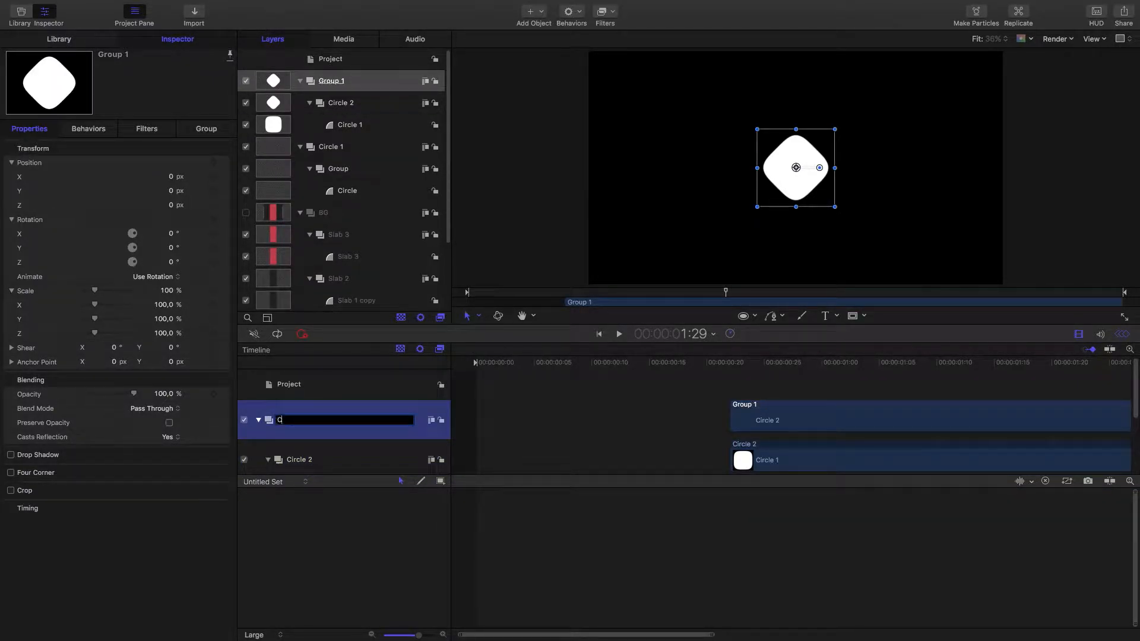
{"action": "type", "text": "ircle 2"}
{"action": "key", "text": "Return"}
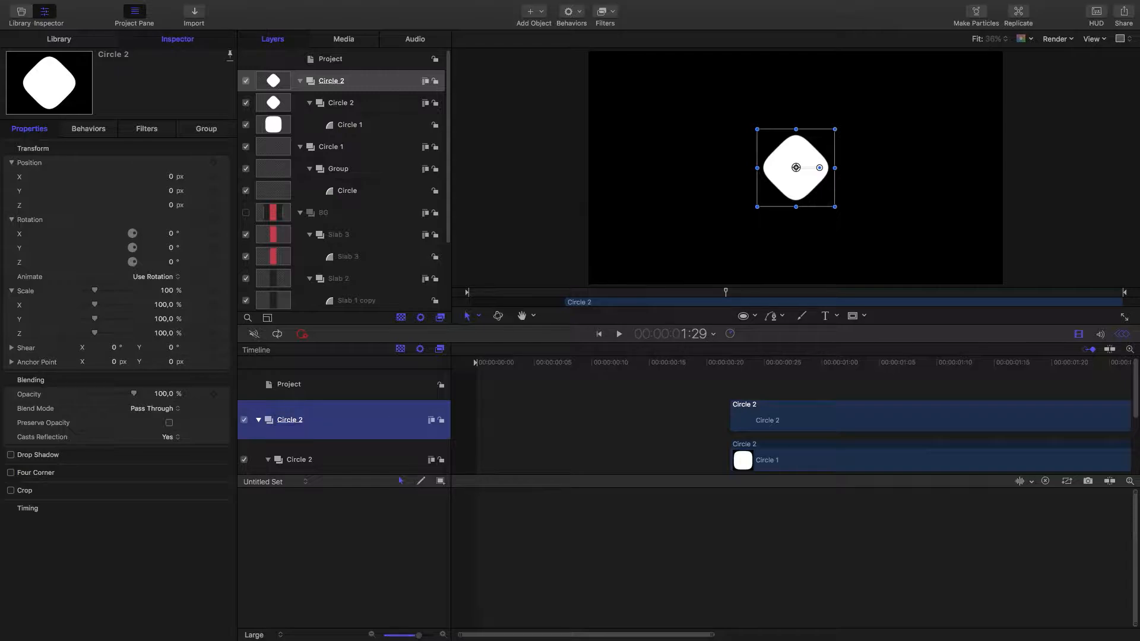
{"action": "left_click", "coordinate": [258, 421]}
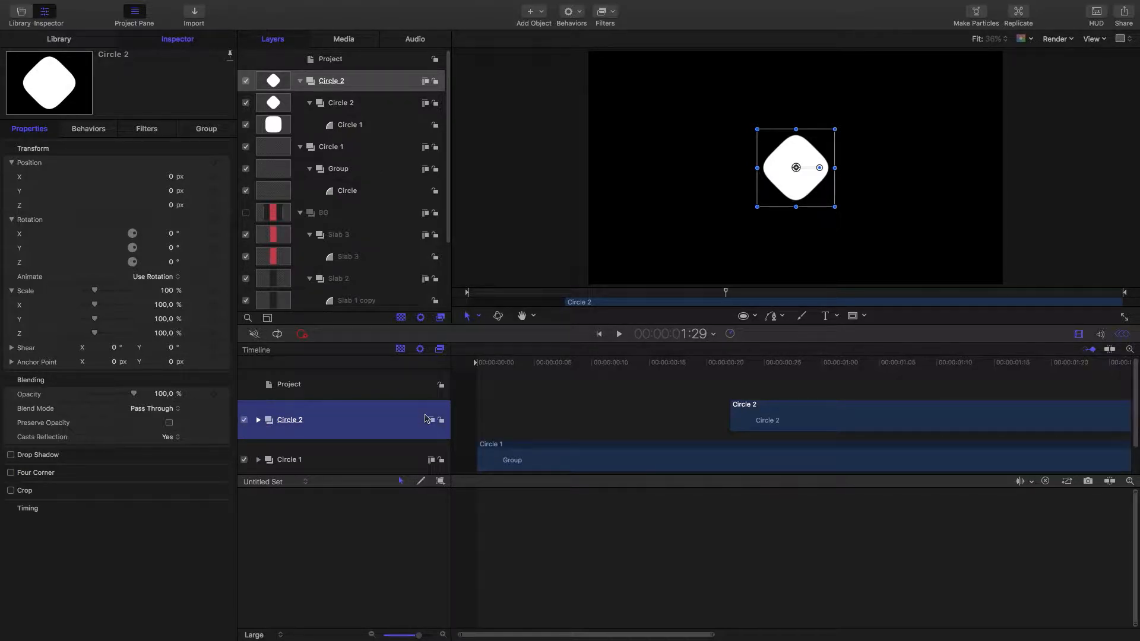
Step: Keyframe the outer Circle 2 group's overall scale at 120% on frame 26 and 80% at 1:26
{"action": "mouse_move", "coordinate": [759, 357]}
{"action": "left_mouse_down"}
{"action": "mouse_move", "coordinate": [720, 363]}
{"action": "mouse_move", "coordinate": [776, 365]}
{"action": "left_mouse_up"}
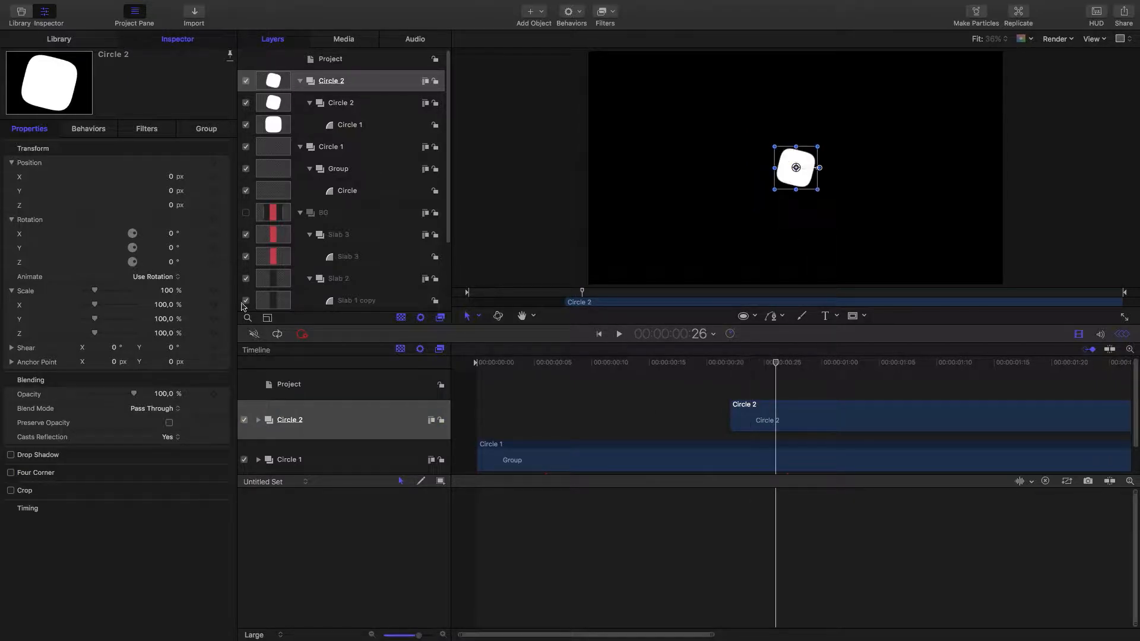
{"action": "left_click", "coordinate": [214, 291]}
{"action": "double_click", "coordinate": [167, 291]}
{"action": "type", "text": "120"}
{"action": "key", "text": "Return"}
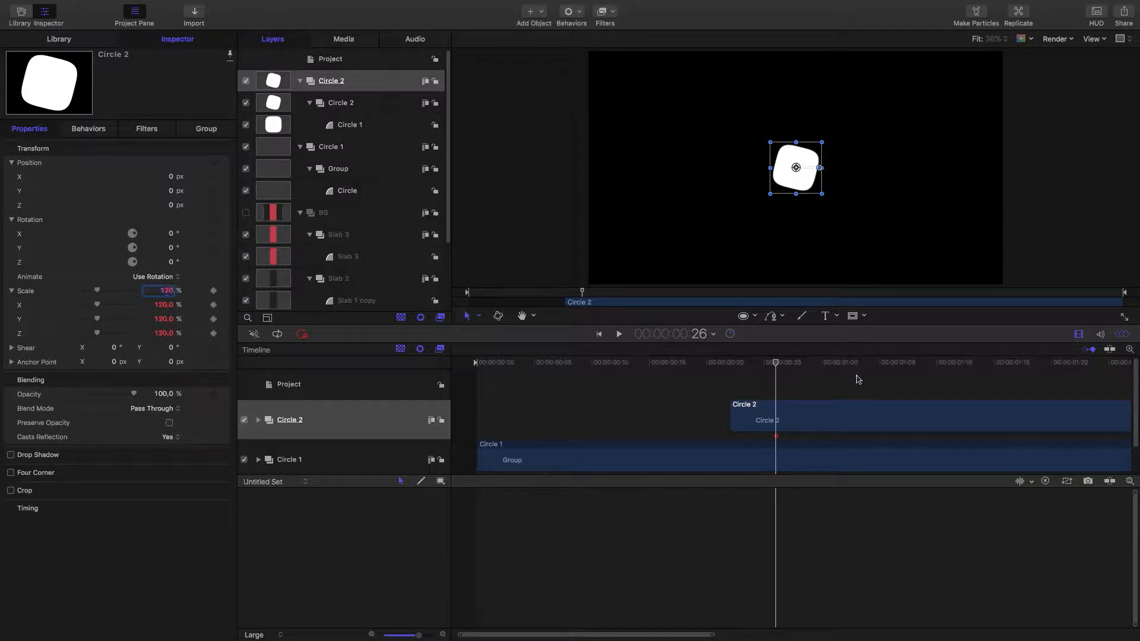
{"action": "left_click", "coordinate": [869, 364]}
{"action": "left_click_drag", "start_coordinate": [873, 369], "coordinate": [1020, 369]}
{"action": "left_click", "coordinate": [165, 290]}
{"action": "type", "text": "80"}
{"action": "key", "text": "Return"}
Step: Show the outer Circle 2 group's scale curves in the Keyframe Editor
{"action": "left_click", "coordinate": [225, 305]}
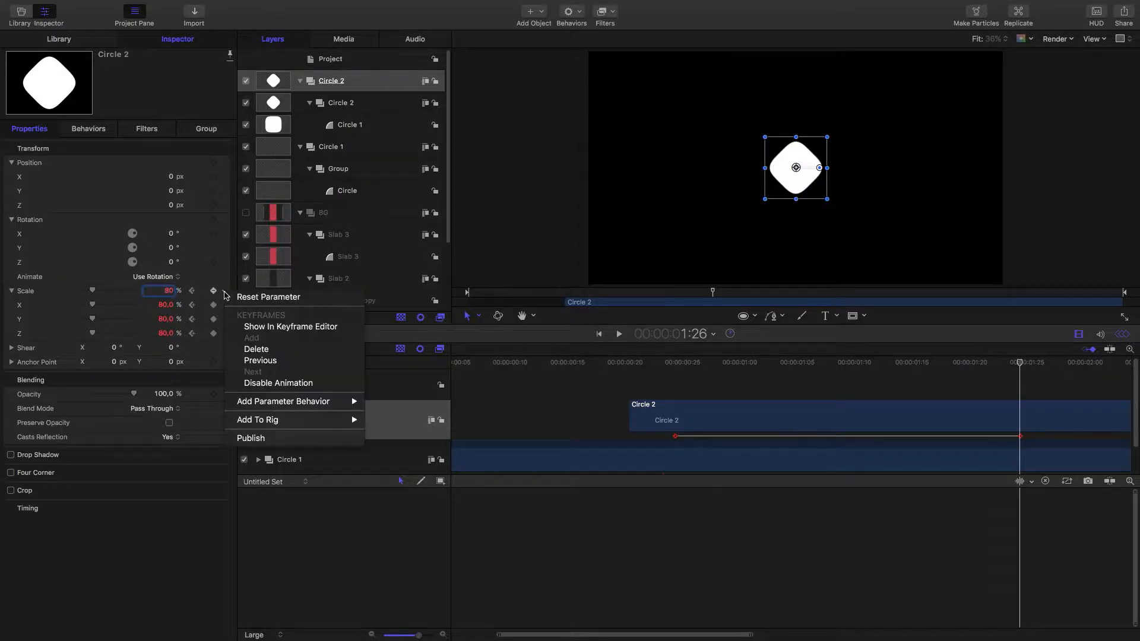
{"action": "left_click", "coordinate": [279, 326]}
{"action": "left_click", "coordinate": [1031, 571]}
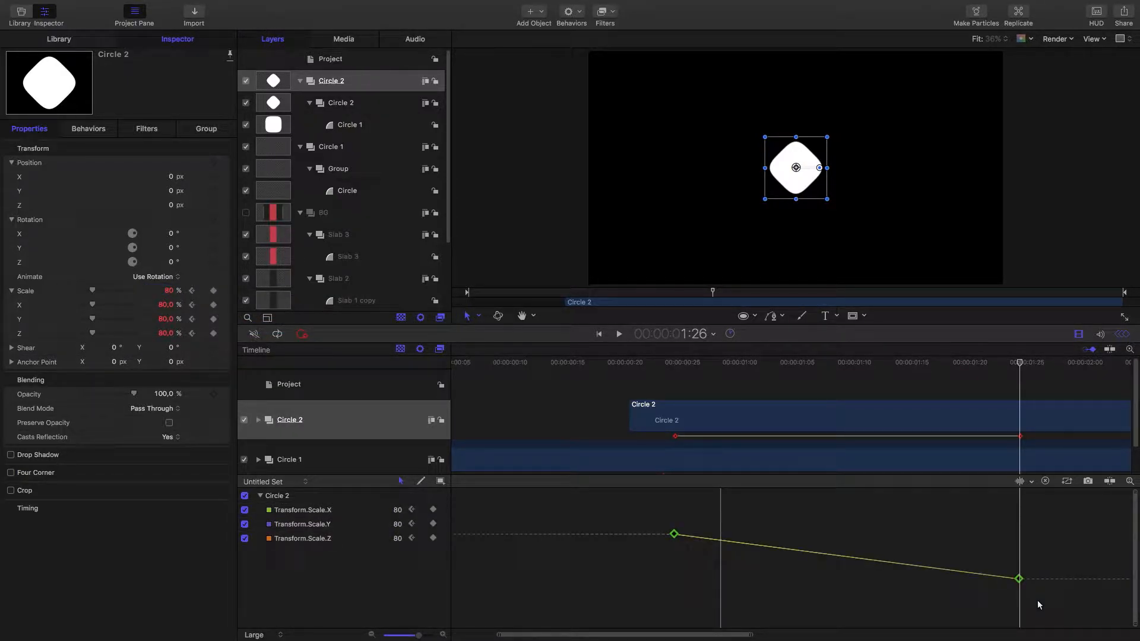
Step: Try to ease the X, Y and Z scale curves together by pulling a handle out of their end keyframes
{"action": "left_click_drag", "start_coordinate": [1044, 528], "coordinate": [1024, 598]}
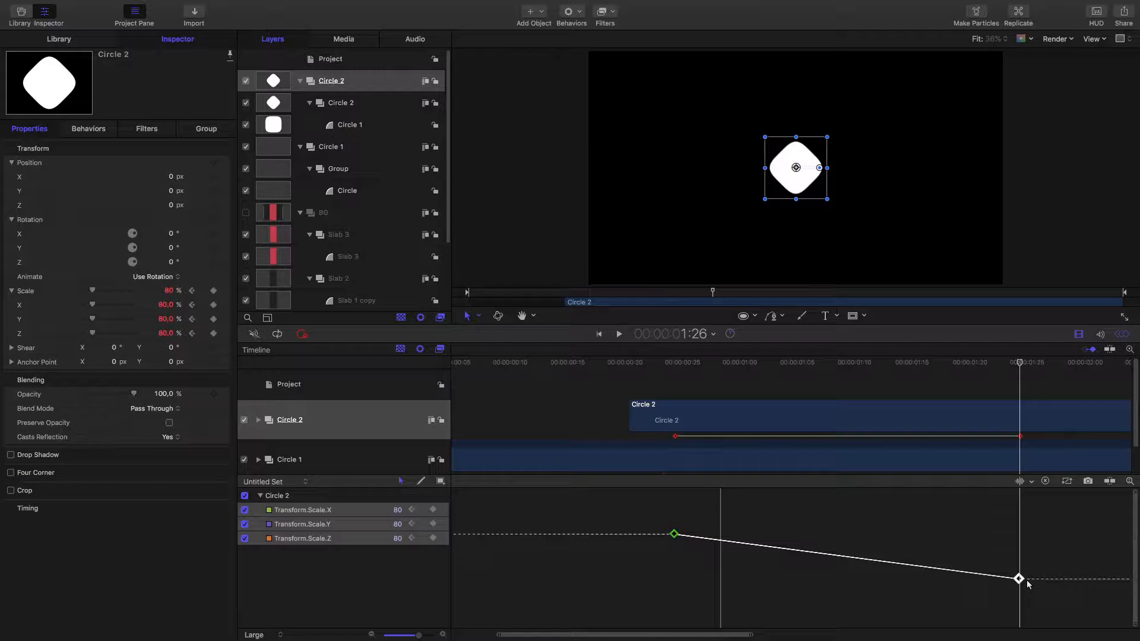
{"action": "left_click_drag", "start_coordinate": [1019, 579], "coordinate": [869, 570]}
{"action": "left_click_drag", "start_coordinate": [983, 585], "coordinate": [958, 586]}
{"action": "key", "text": "super+z"}
{"action": "left_click", "coordinate": [1063, 558]}
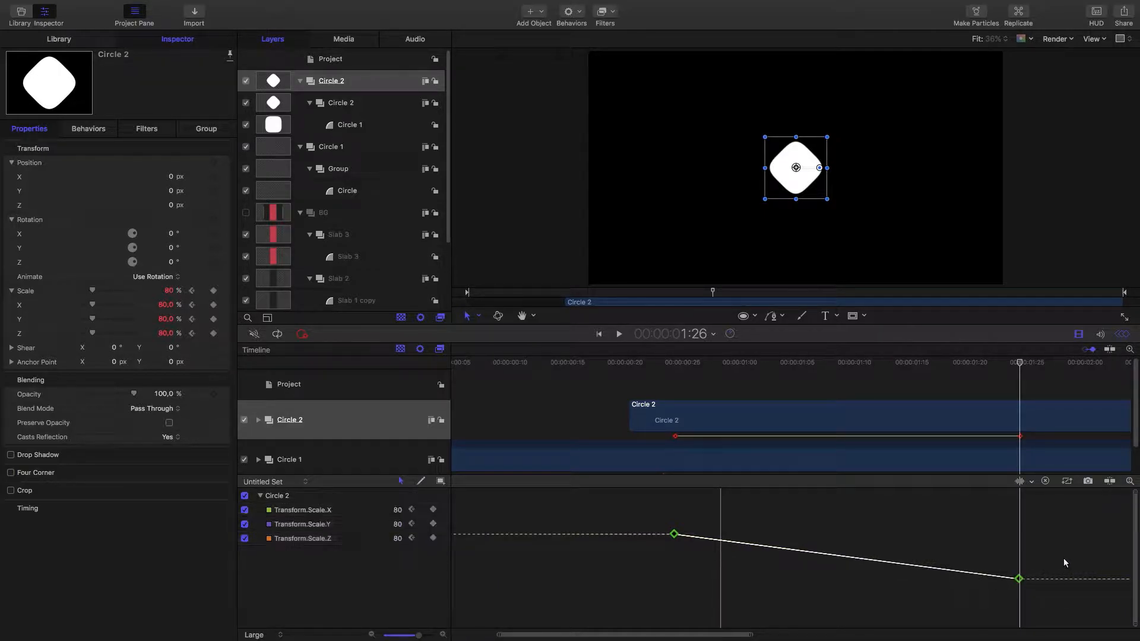
{"action": "left_click", "coordinate": [1019, 579]}
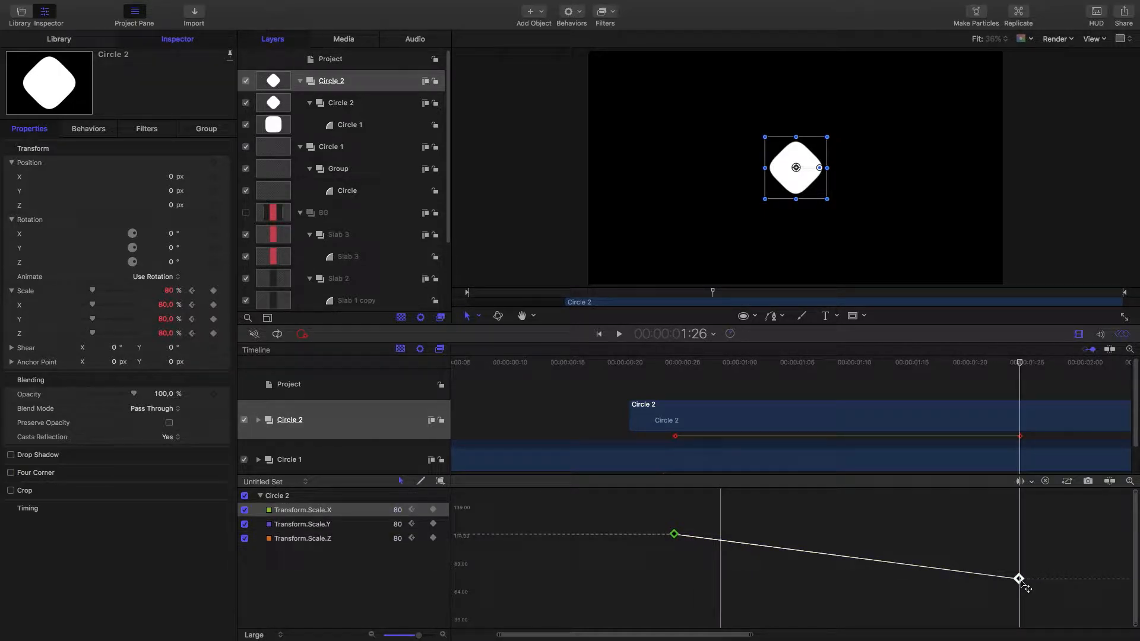
{"action": "left_click", "coordinate": [1056, 544]}
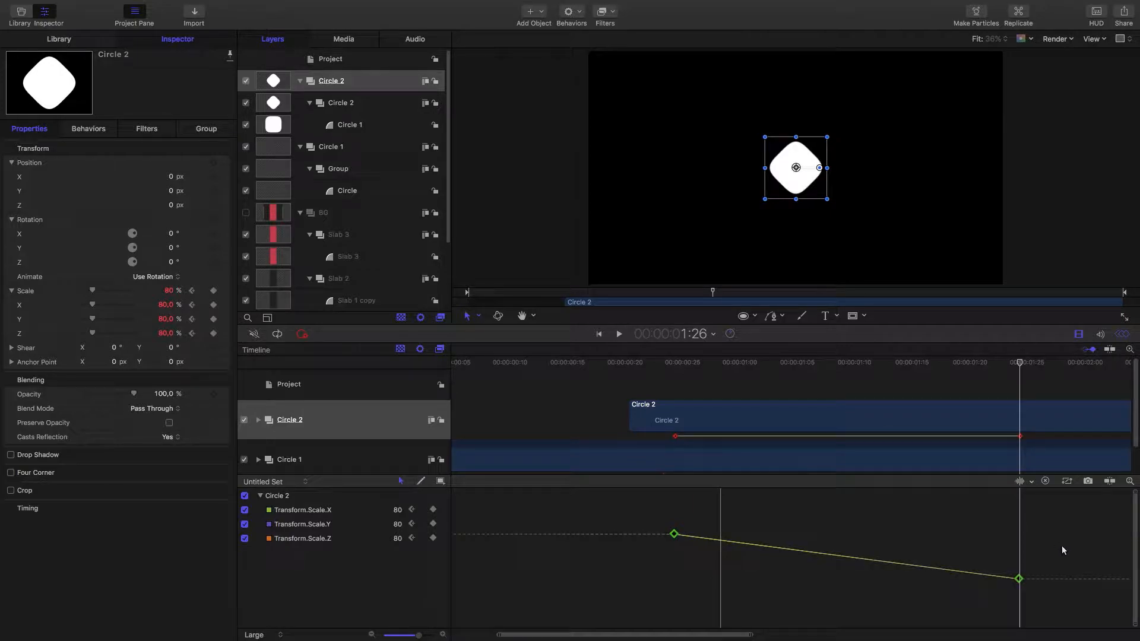
{"action": "left_click_drag", "start_coordinate": [1034, 562], "coordinate": [991, 590]}
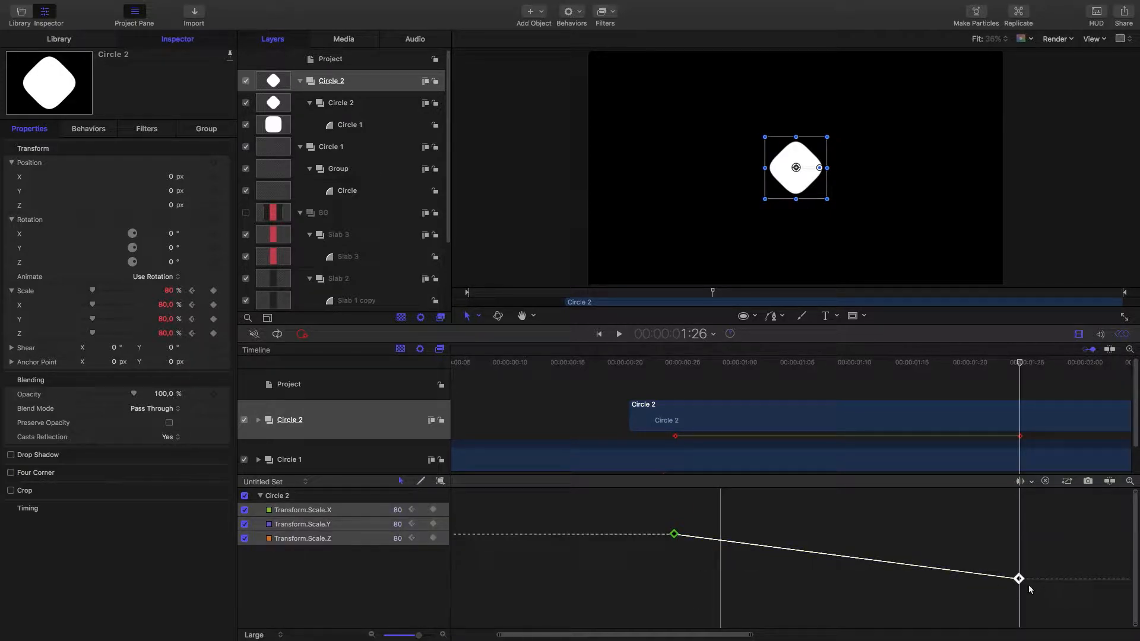
{"action": "left_click", "coordinate": [1046, 557]}
{"action": "left_click_drag", "start_coordinate": [1035, 561], "coordinate": [1003, 586]}
{"action": "left_click_drag", "start_coordinate": [1009, 578], "coordinate": [953, 586]}
{"action": "key", "text": "super+z"}
{"action": "left_click_drag", "start_coordinate": [1056, 554], "coordinate": [943, 583]}
{"action": "key", "text": "super+z"}
{"action": "left_click_drag", "start_coordinate": [1077, 561], "coordinate": [1021, 587]}
{"action": "left_click", "coordinate": [1053, 572]}
{"action": "left_click_drag", "start_coordinate": [1064, 554], "coordinate": [991, 584]}
{"action": "left_click", "coordinate": [1068, 562]}
{"action": "left_click", "coordinate": [1062, 543]}
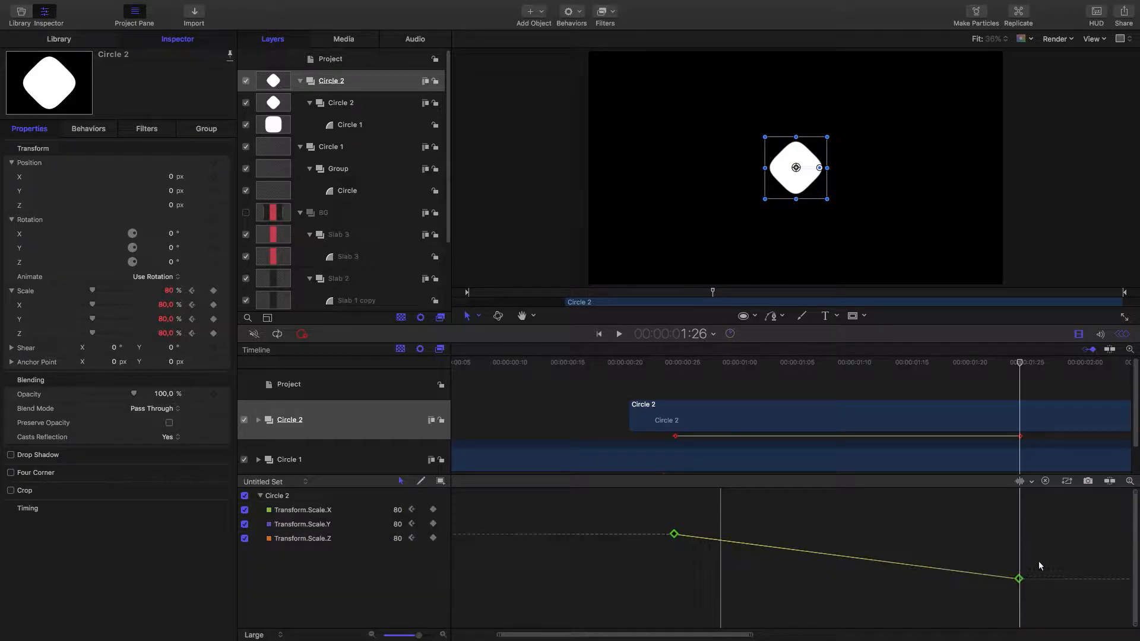
Step: Ease the Scale Y and Z curves with a flat handle from the end keyframe back to the start keyframe's time
{"action": "left_click_drag", "start_coordinate": [1031, 566], "coordinate": [1003, 593]}
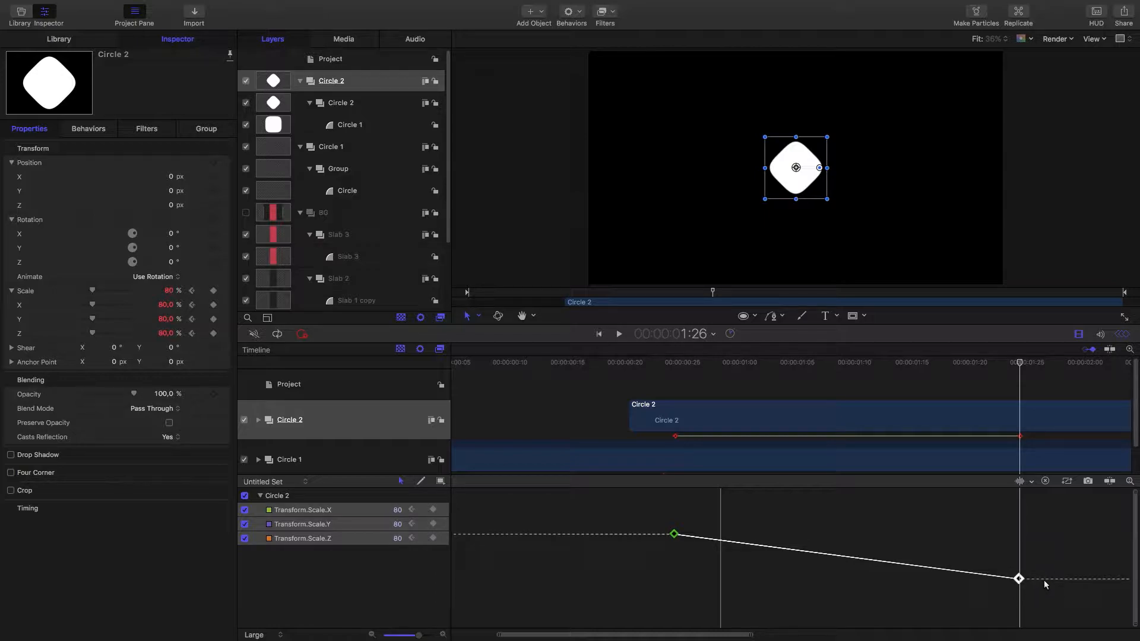
{"action": "left_click_drag", "start_coordinate": [1021, 580], "coordinate": [675, 579]}
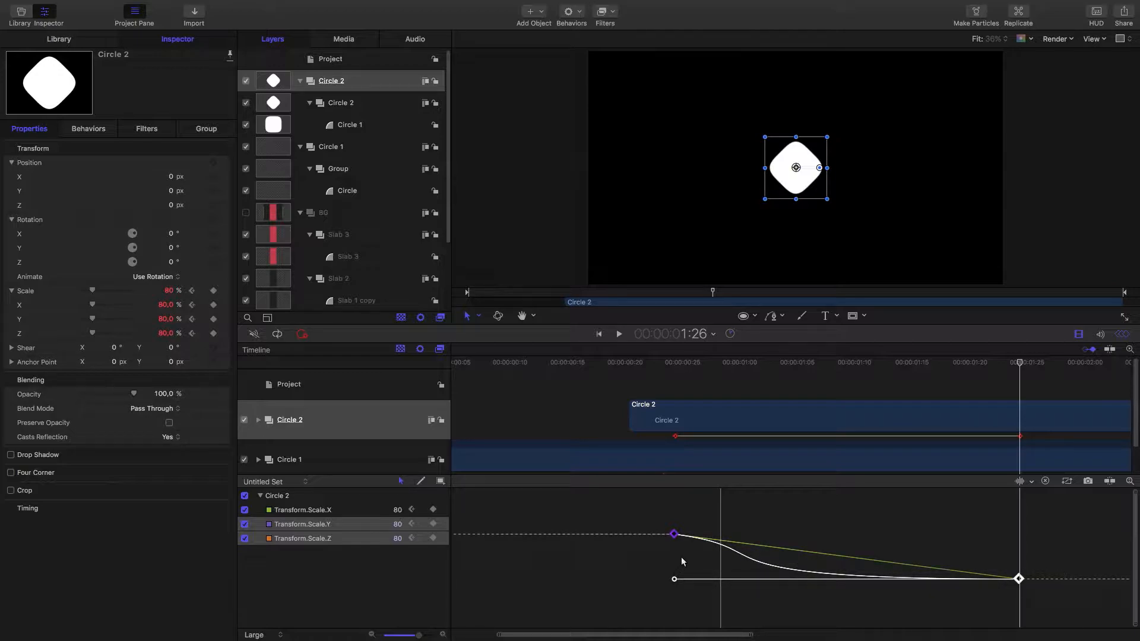
{"action": "left_click", "coordinate": [681, 562]}
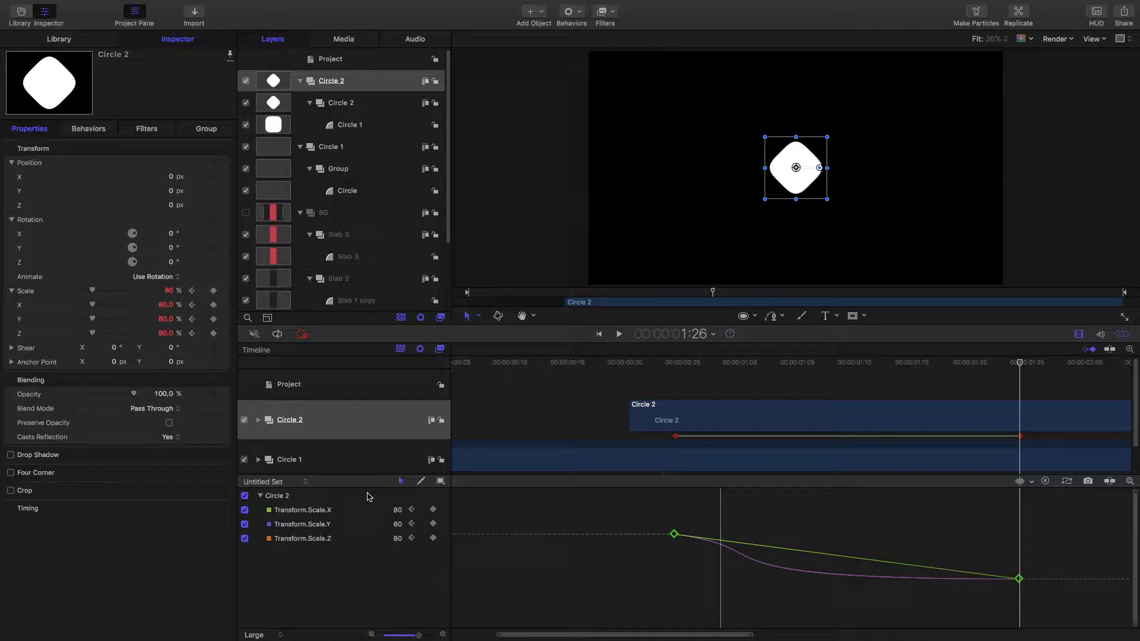
Step: Isolate the Scale X curve and ease it with a full-length flat end handle and a long flat start handle reaching about 1:19
{"action": "left_click", "coordinate": [244, 525]}
{"action": "left_click", "coordinate": [244, 538]}
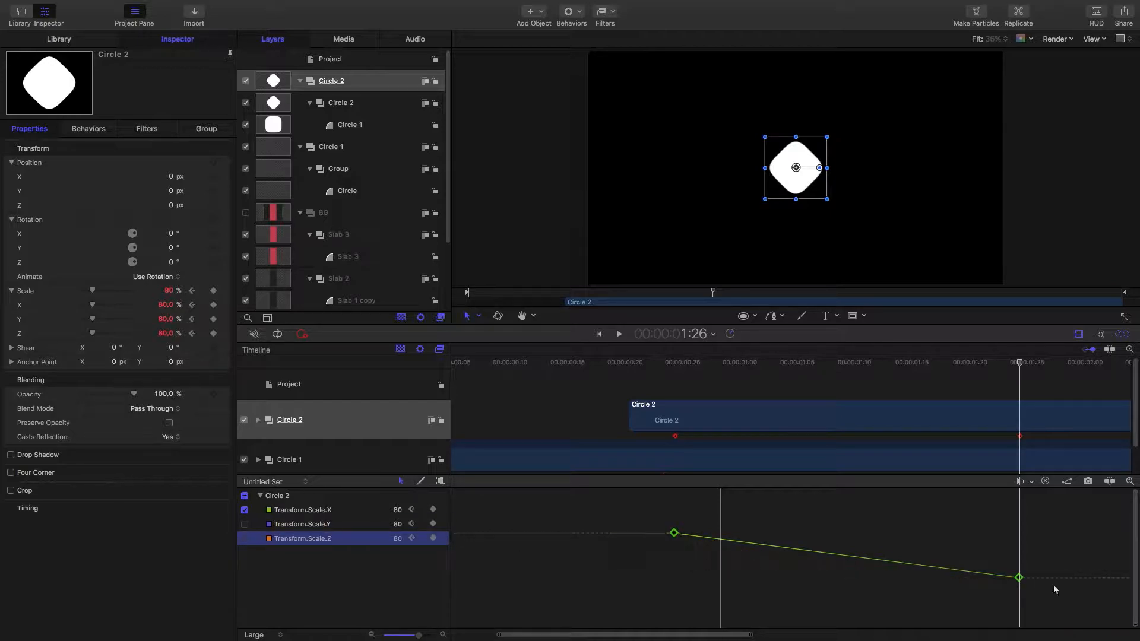
{"action": "left_click", "coordinate": [1019, 578]}
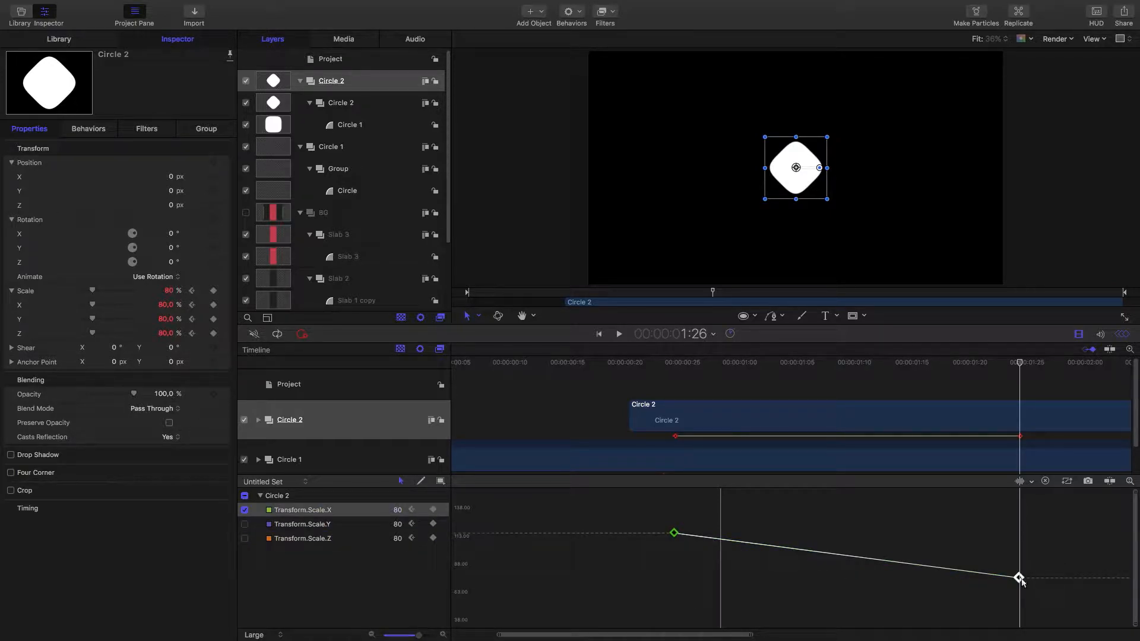
{"action": "left_click_drag", "start_coordinate": [1019, 578], "coordinate": [676, 578]}
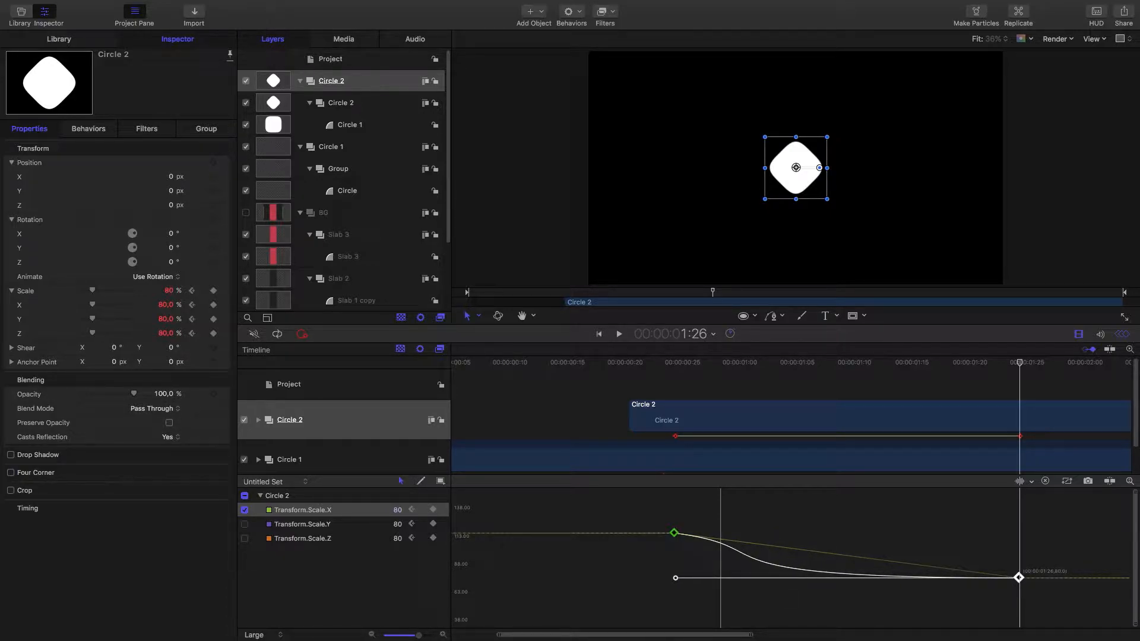
{"action": "left_click", "coordinate": [674, 533]}
{"action": "left_click_drag", "start_coordinate": [790, 533], "coordinate": [941, 533]}
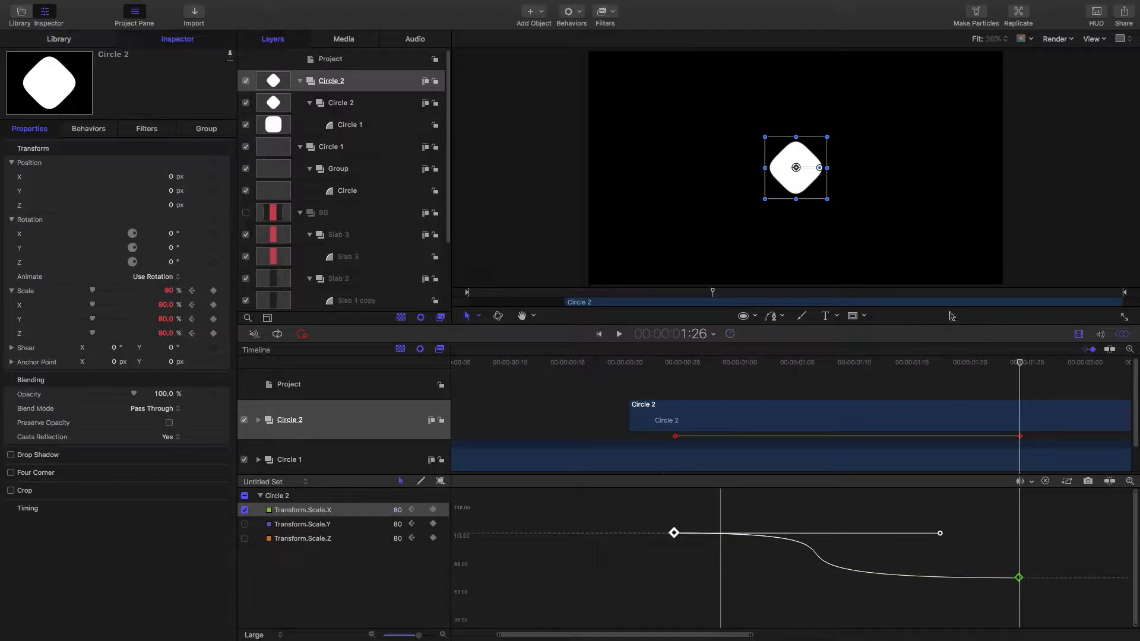
Step: Isolate the Scale Y curve of Circle 2 and ease it with a long flat start handle reaching about 1:19
{"action": "left_click", "coordinate": [936, 364]}
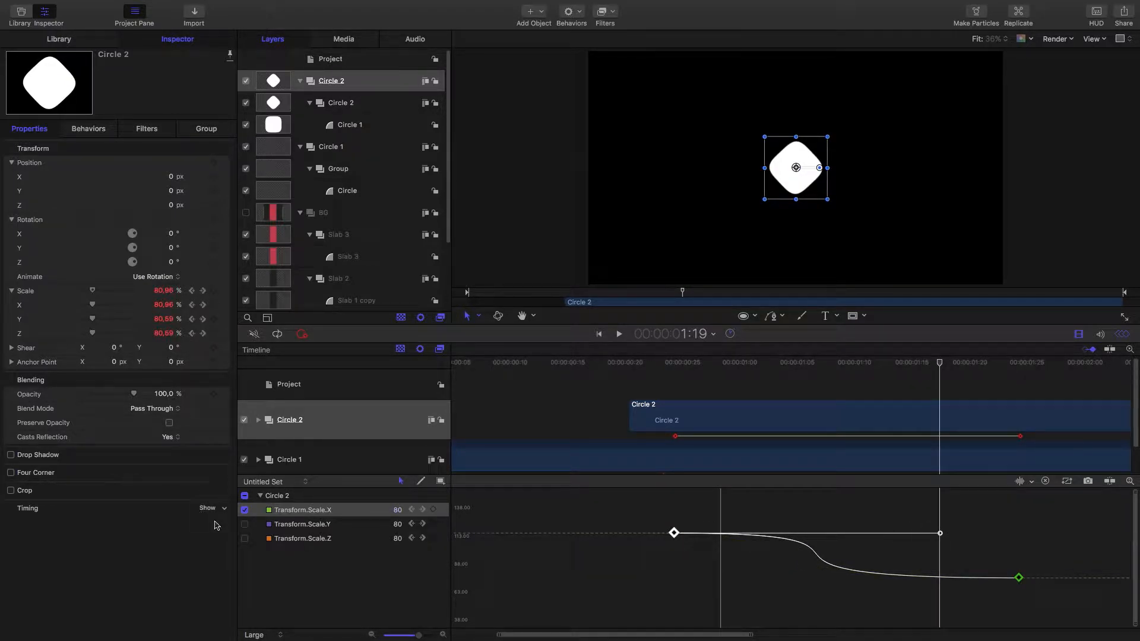
{"action": "left_click", "coordinate": [245, 525]}
{"action": "left_click", "coordinate": [245, 510]}
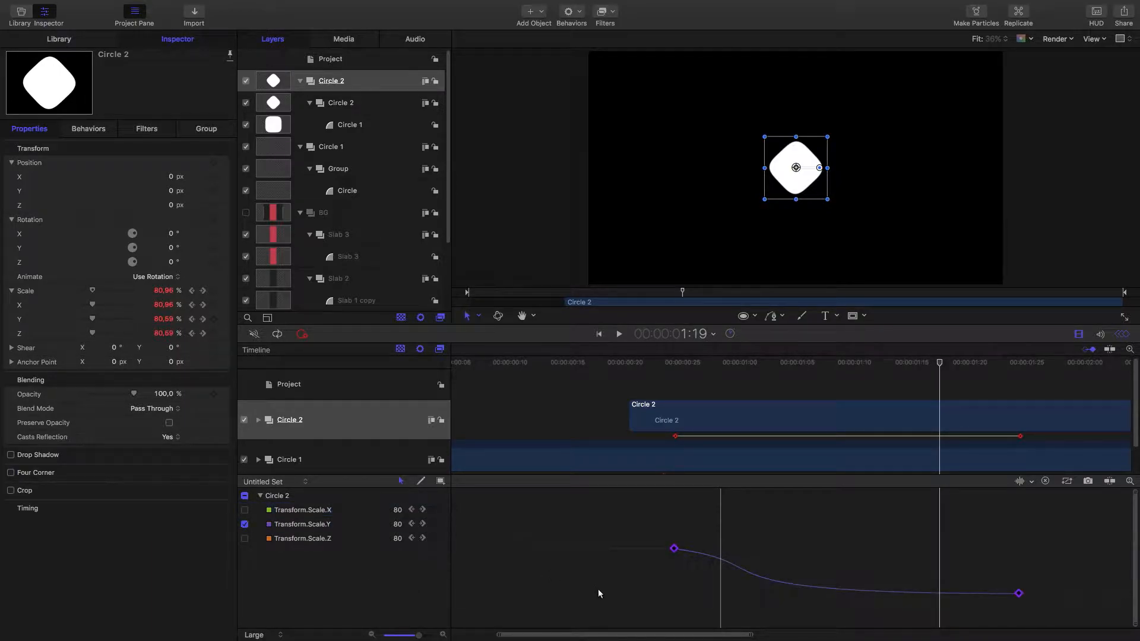
{"action": "left_click", "coordinate": [674, 547]}
{"action": "left_click_drag", "start_coordinate": [793, 564], "coordinate": [947, 559]}
{"action": "left_click", "coordinate": [402, 607]}
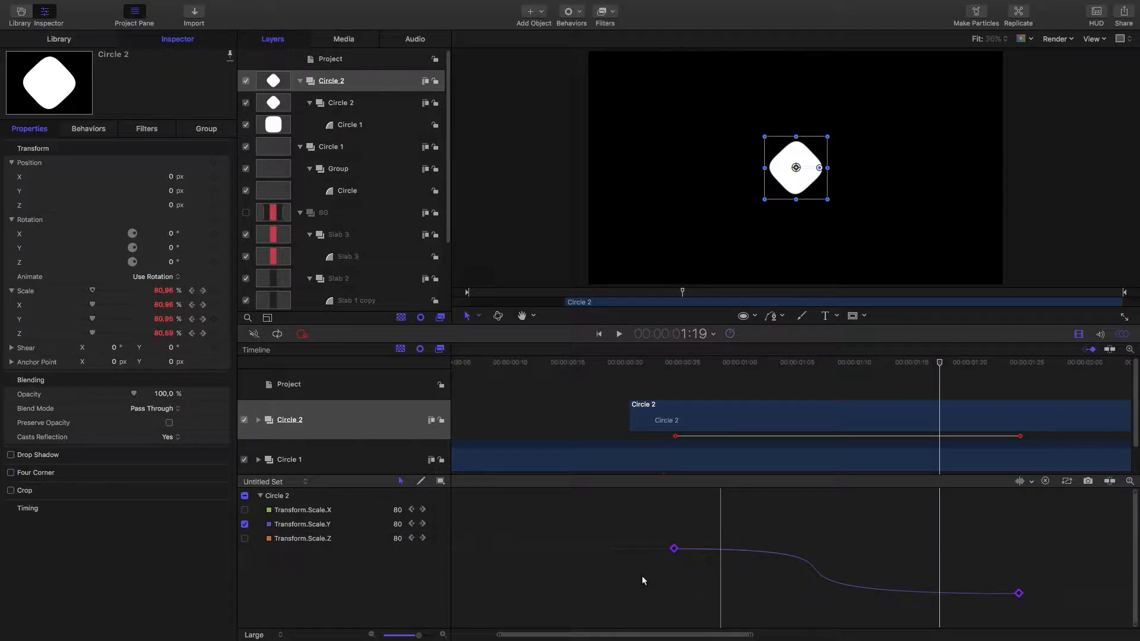
Step: Play back the animation to check the eased scaling of the rounded square
{"action": "left_click", "coordinate": [675, 363]}
{"action": "key", "text": "space"}
{"action": "left_click", "coordinate": [674, 363]}
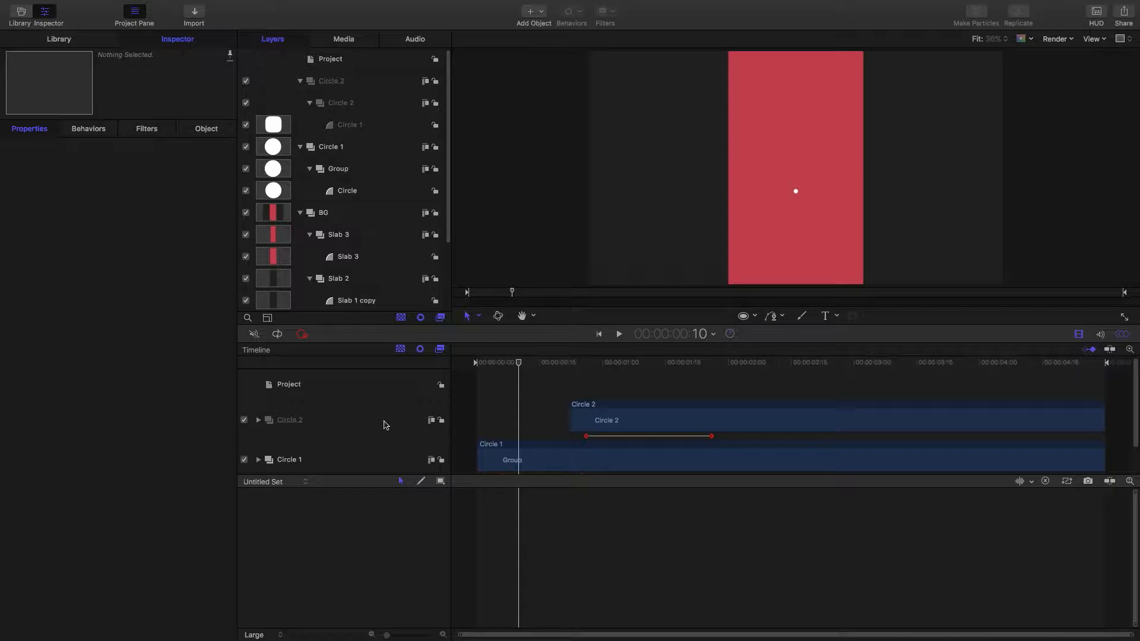
Step: Duplicate the outer Circle 2 group and rename the copy Circle 2 Dropshadow
{"action": "left_click_drag", "start_coordinate": [518, 362], "coordinate": [598, 362]}
{"action": "left_click", "coordinate": [304, 419]}
{"action": "right_click", "coordinate": [296, 427]}
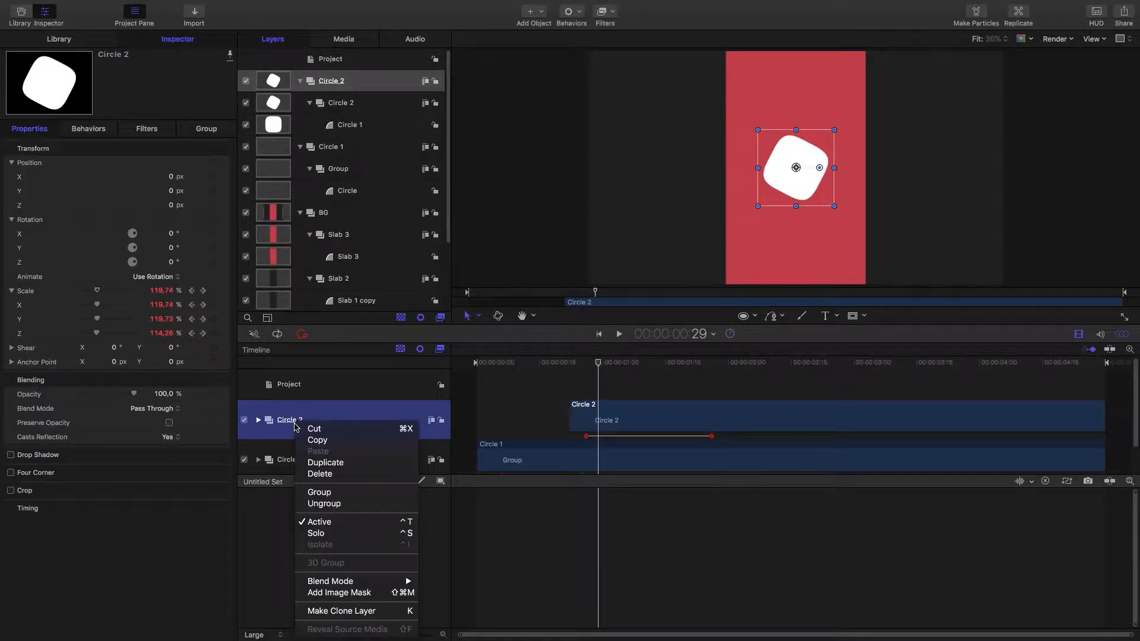
{"action": "left_click", "coordinate": [368, 463]}
{"action": "double_click", "coordinate": [315, 420]}
{"action": "left_click_drag", "start_coordinate": [325, 420], "coordinate": [310, 419]}
{"action": "type", "text": "Dr"}
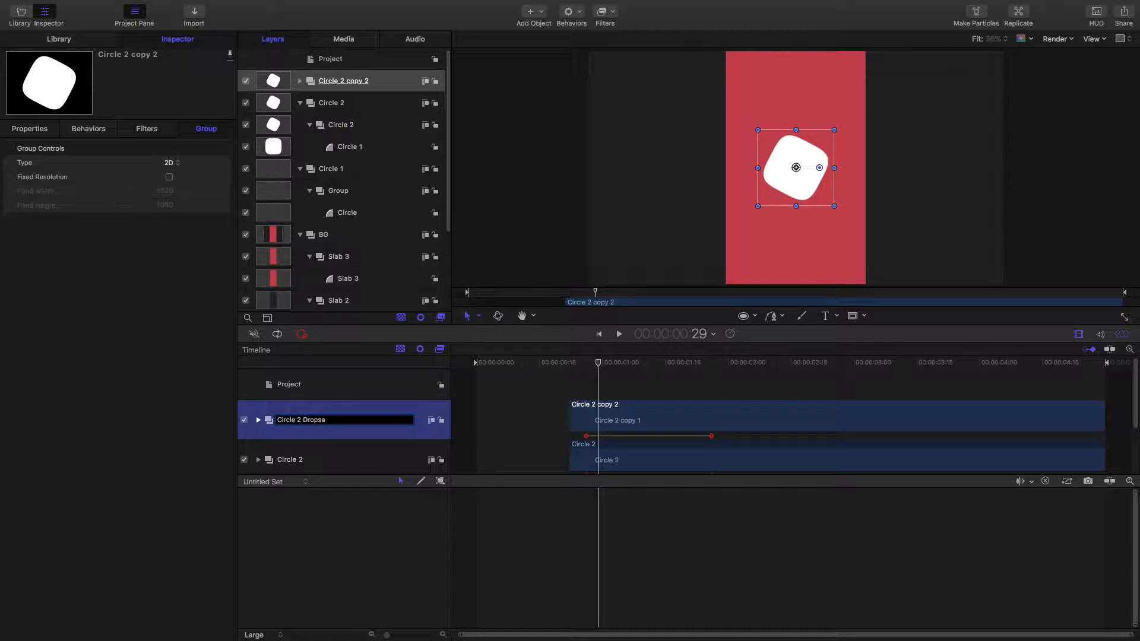
{"action": "type", "text": "opshadow"}
{"action": "key", "text": "Return"}
Step: Reorder the layers so that Circle 2 sits above Circle 2 Dropshadow
{"action": "left_click", "coordinate": [288, 458]}
{"action": "left_click_drag", "start_coordinate": [288, 457], "coordinate": [281, 398]}
{"action": "scroll", "coordinate": [300, 453], "scroll_direction": "down", "scroll_amount": 1}
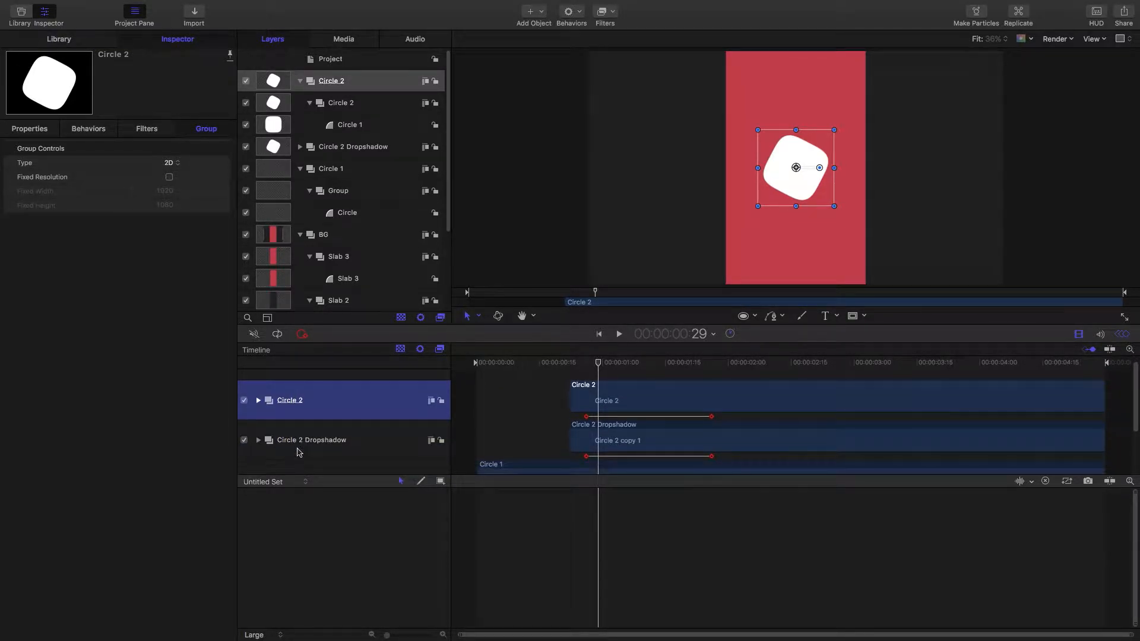
Step: Expand the Circle 2 Dropshadow group down to its shape and rename that shape DS
{"action": "left_click", "coordinate": [276, 444]}
{"action": "left_click", "coordinate": [258, 440]}
{"action": "left_click", "coordinate": [268, 435]}
{"action": "scroll", "coordinate": [275, 440], "scroll_direction": "down", "scroll_amount": 2}
{"action": "left_click", "coordinate": [296, 440]}
{"action": "left_click", "coordinate": [320, 437]}
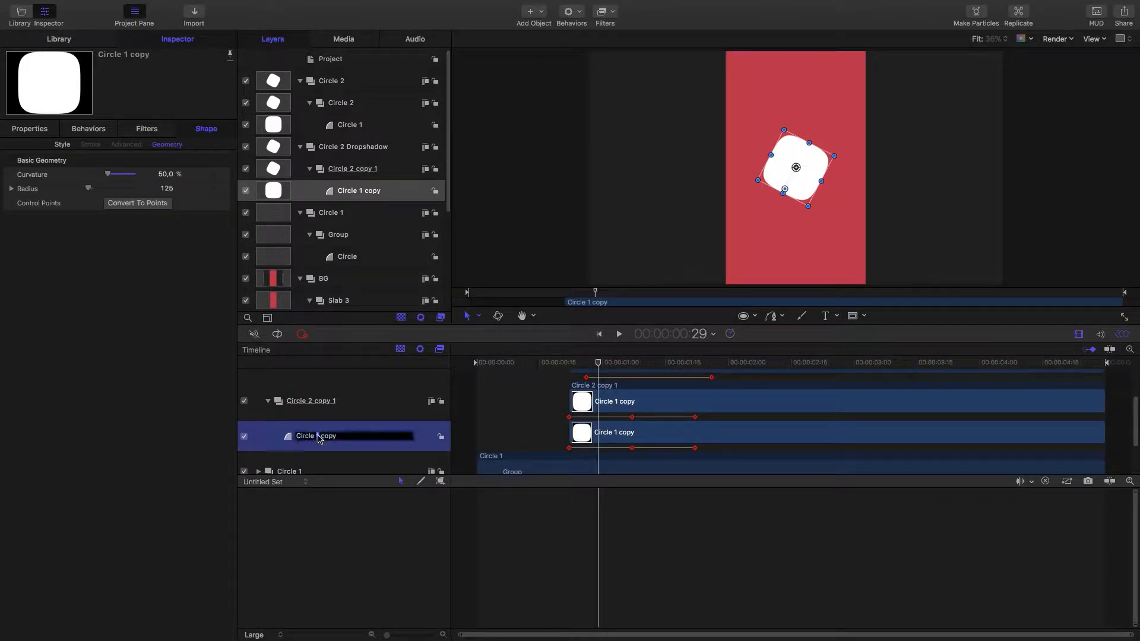
{"action": "type", "text": "DS"}
{"action": "key", "text": "Return"}
Step: Change the DS shape's fill color to black (0, 0, 0)
{"action": "left_click", "coordinate": [61, 145]}
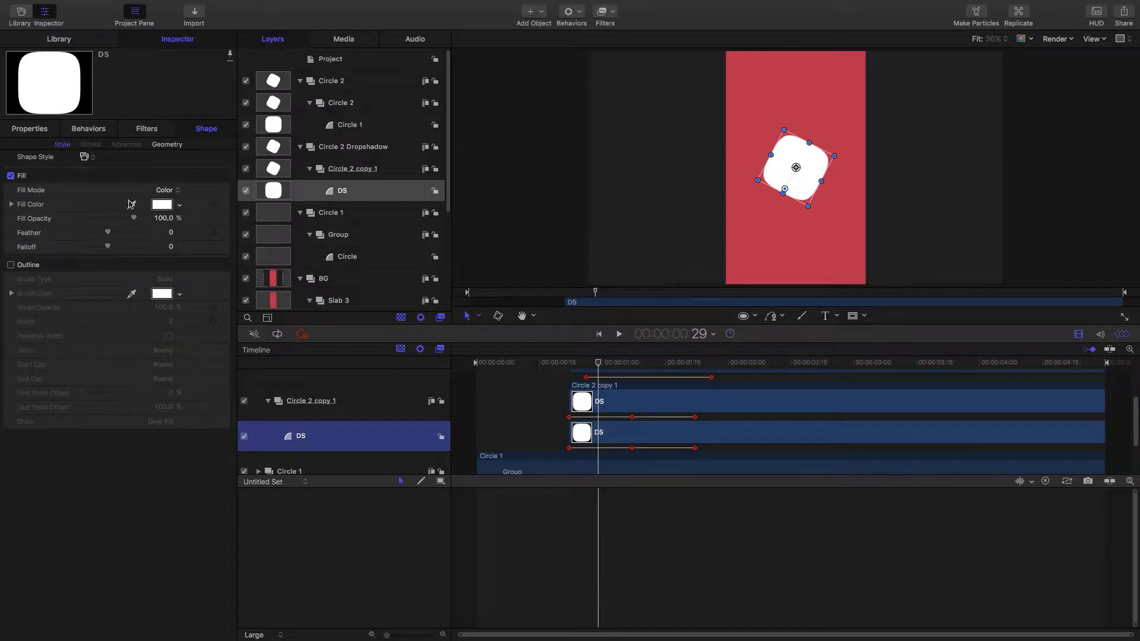
{"action": "left_click", "coordinate": [162, 205]}
{"action": "left_click_drag", "start_coordinate": [629, 200], "coordinate": [462, 227]}
{"action": "left_click_drag", "start_coordinate": [591, 224], "coordinate": [519, 213]}
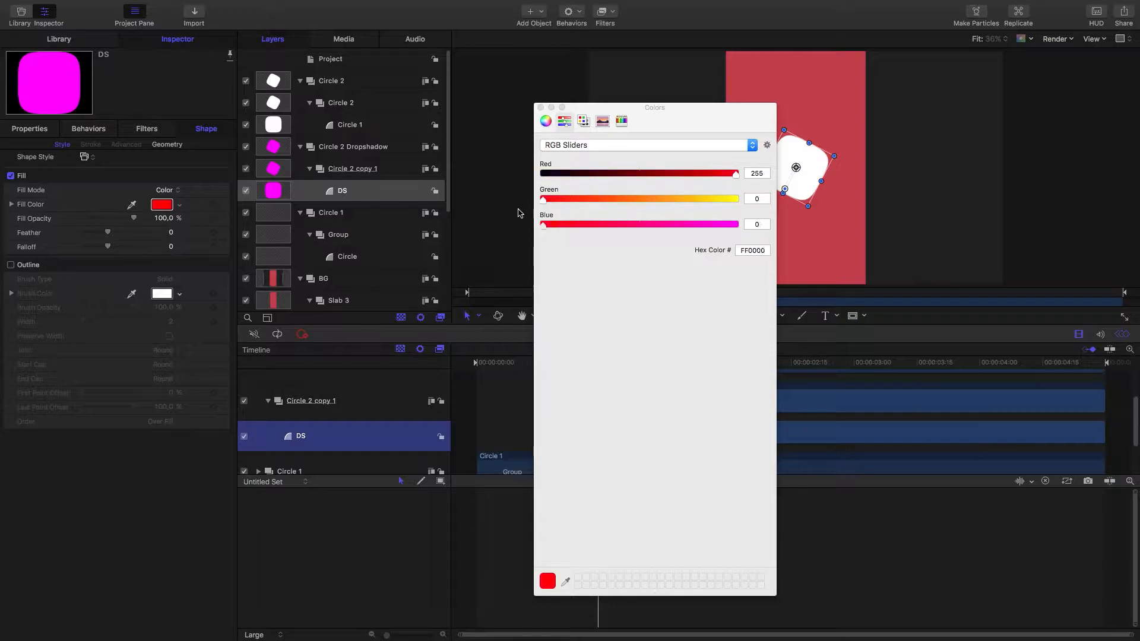
{"action": "left_click_drag", "start_coordinate": [594, 173], "coordinate": [531, 177]}
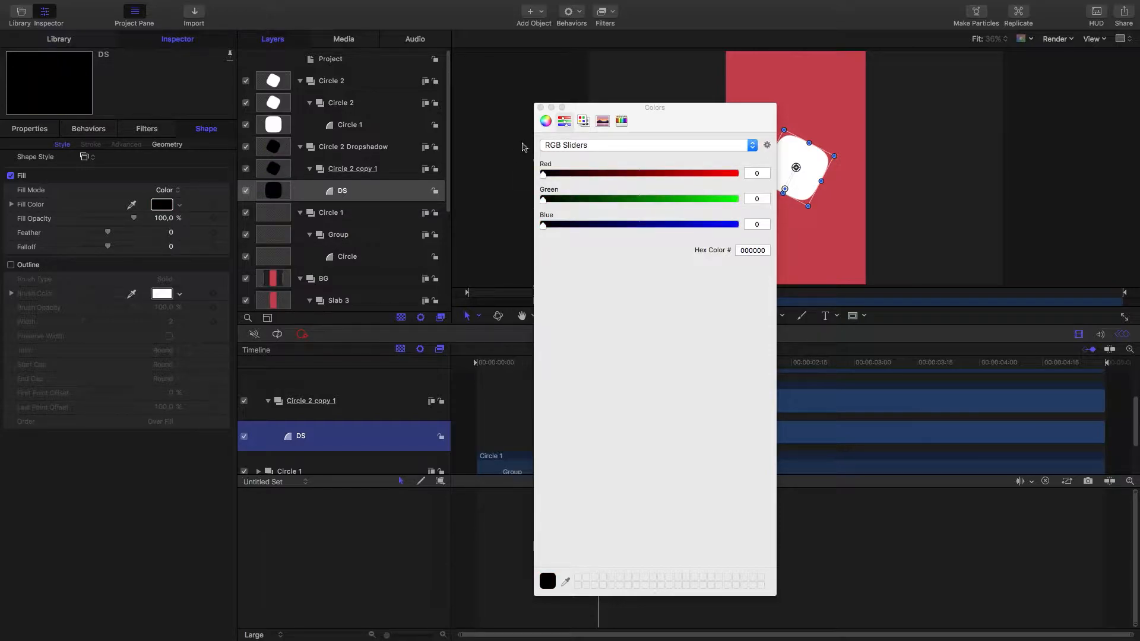
{"action": "left_click", "coordinate": [540, 107]}
Step: Apply a Gaussian Blur filter to the DS shape
{"action": "scroll", "coordinate": [299, 431], "scroll_direction": "up", "scroll_amount": 3}
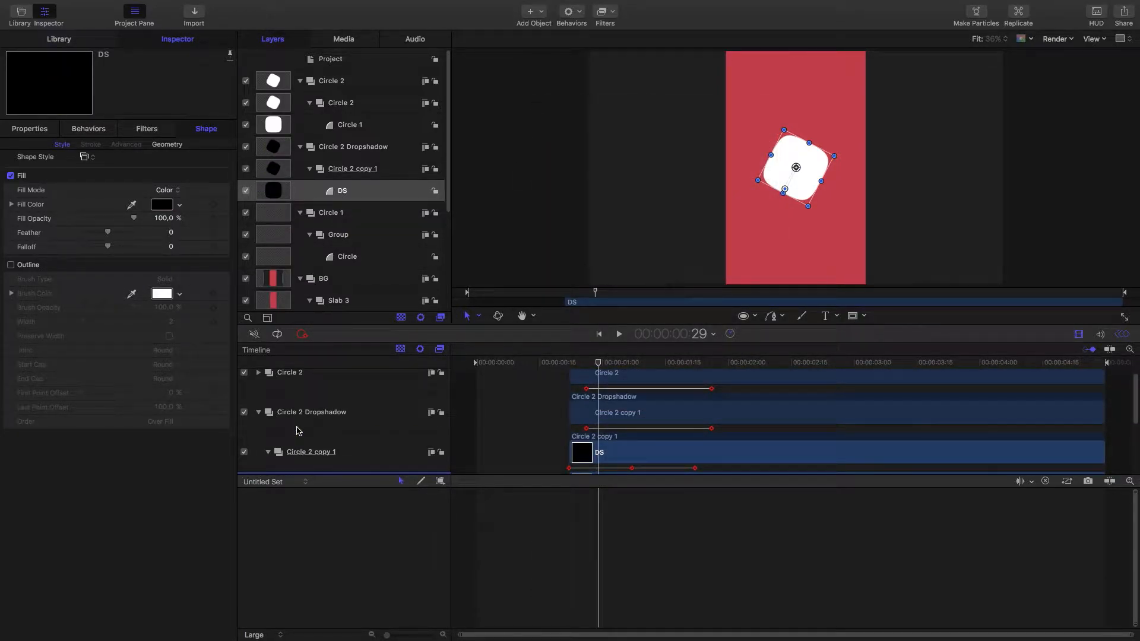
{"action": "scroll", "coordinate": [298, 431], "scroll_direction": "down", "scroll_amount": 2}
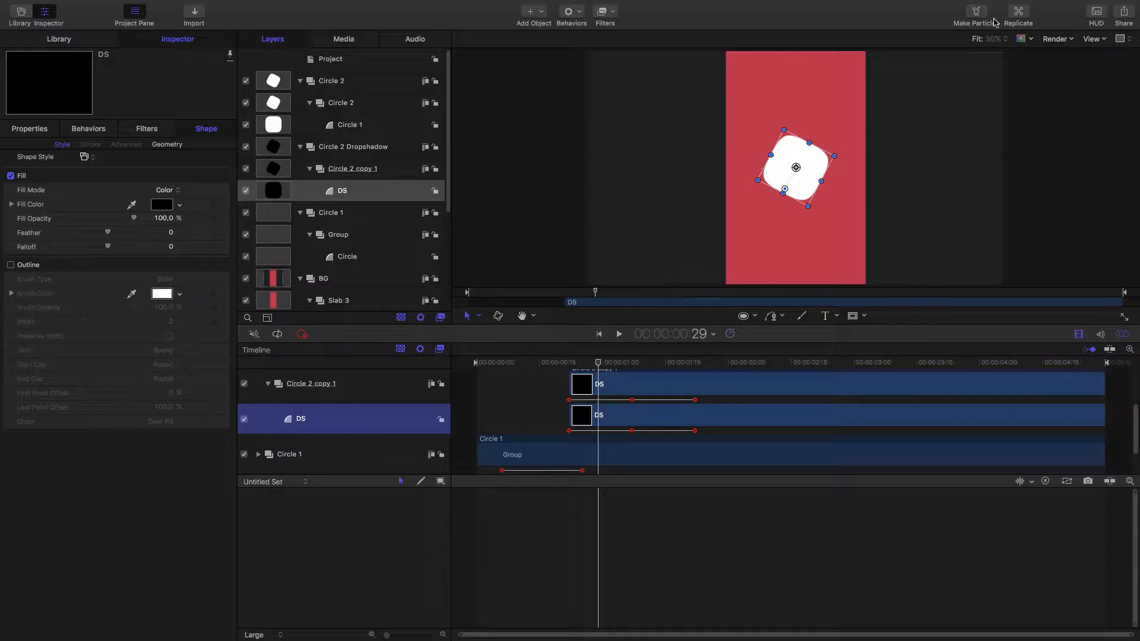
{"action": "left_click", "coordinate": [597, 13]}
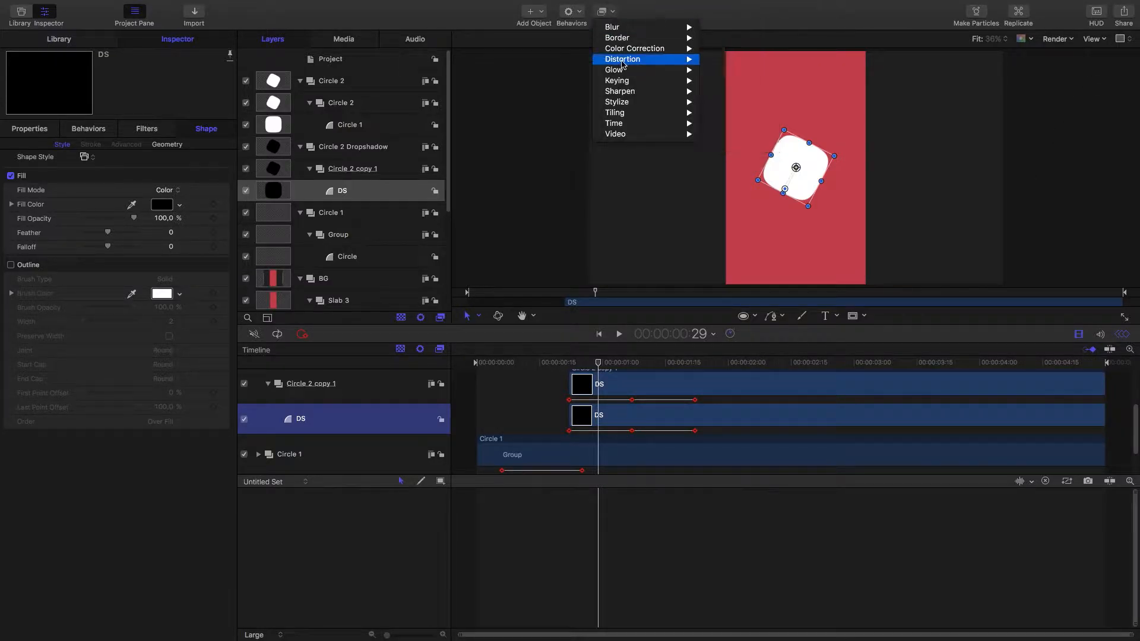
{"action": "mouse_move", "coordinate": [650, 28]}
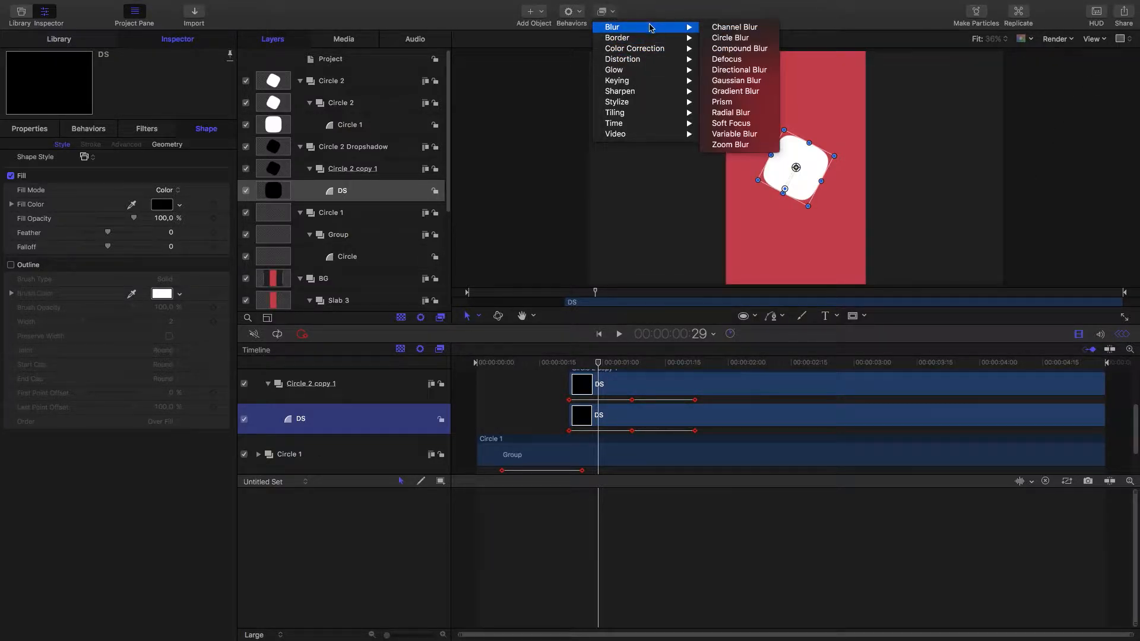
{"action": "left_click", "coordinate": [743, 82]}
Step: Animate the Gaussian Blur amount with keyframes from 0 at frame 22 to 75 at 1:05
{"action": "left_click_drag", "start_coordinate": [599, 369], "coordinate": [569, 366]}
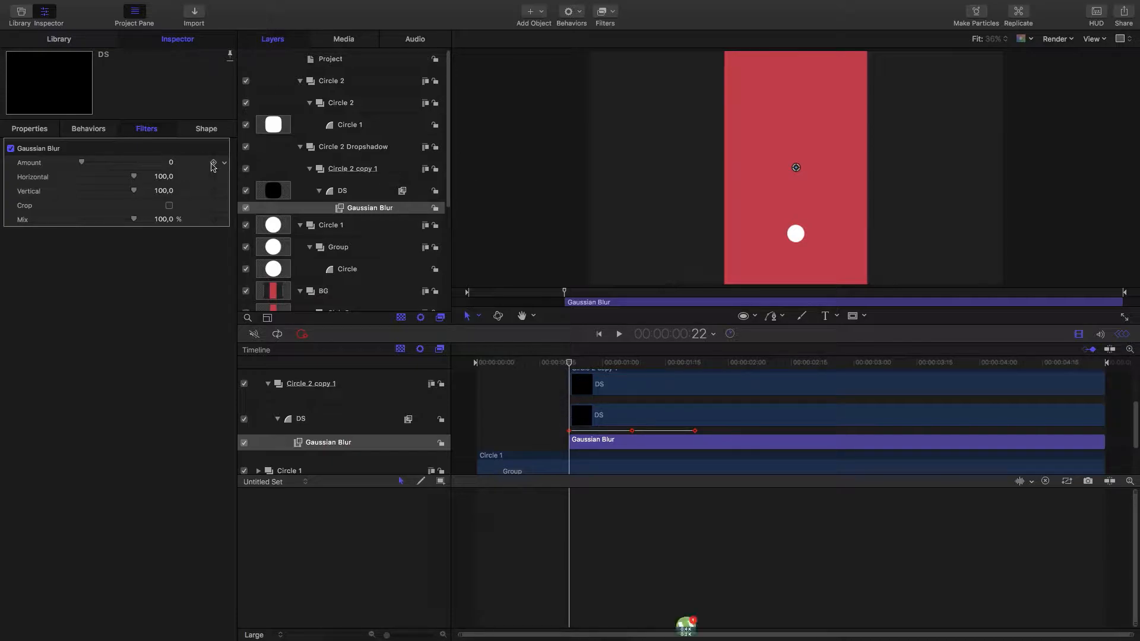
{"action": "left_click", "coordinate": [578, 363]}
{"action": "left_click_drag", "start_coordinate": [579, 364], "coordinate": [625, 369]}
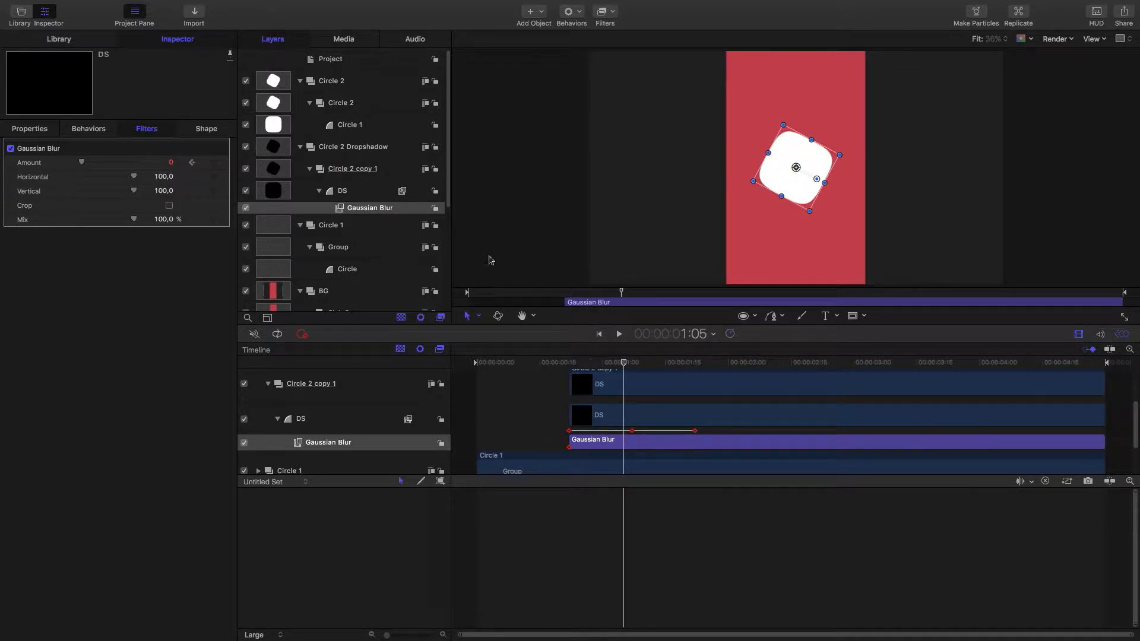
{"action": "double_click", "coordinate": [171, 162]}
{"action": "type", "text": "75"}
{"action": "key", "text": "Return"}
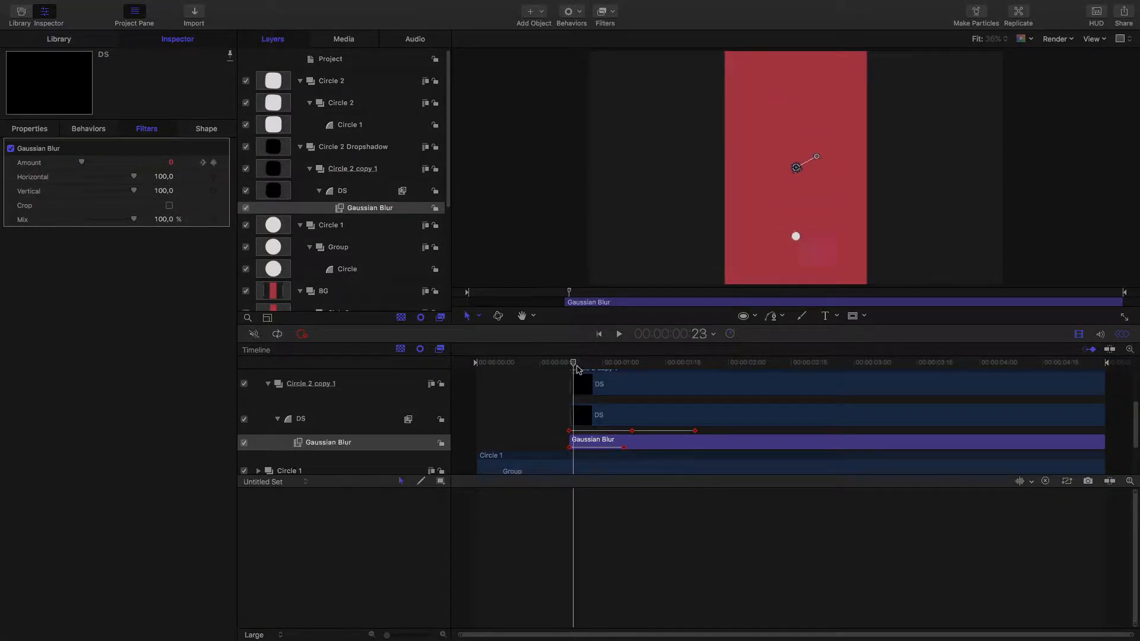
Step: Keyframe the DS shape's opacity to 35% at frame 23
{"action": "left_click_drag", "start_coordinate": [628, 372], "coordinate": [633, 373]}
{"action": "left_click", "coordinate": [342, 419]}
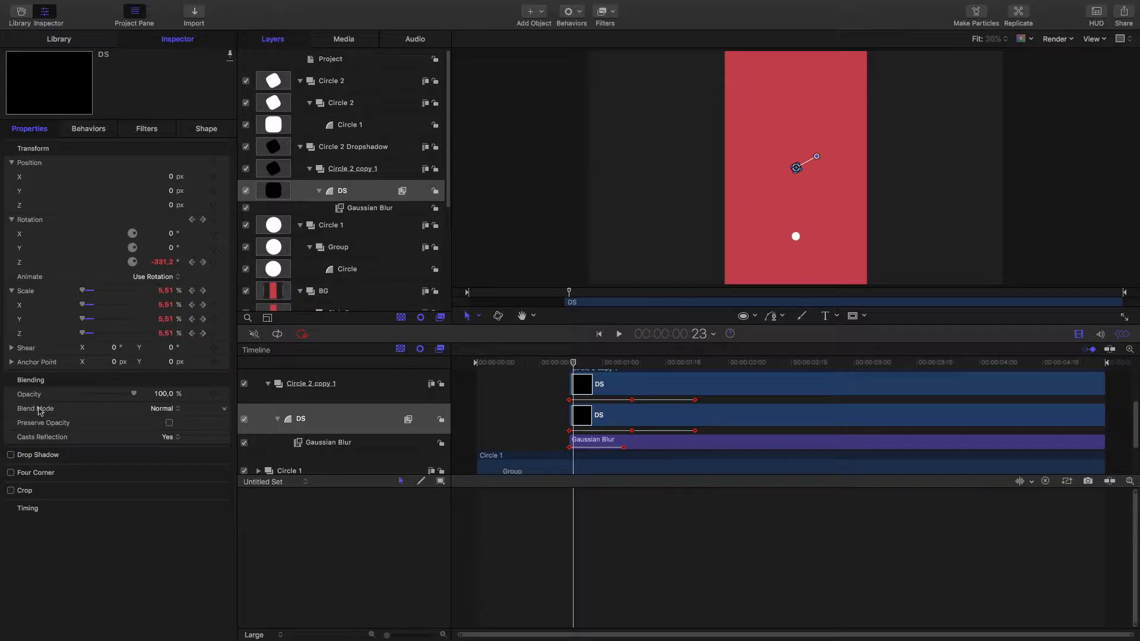
{"action": "left_click", "coordinate": [164, 393]}
{"action": "type", "text": "35"}
{"action": "key", "text": "Return"}
Step: Keyframe the DS shape's opacity to 0% at 1:05 so the shadow fades out
{"action": "left_click", "coordinate": [661, 364]}
{"action": "left_click_drag", "start_coordinate": [661, 364], "coordinate": [626, 364]}
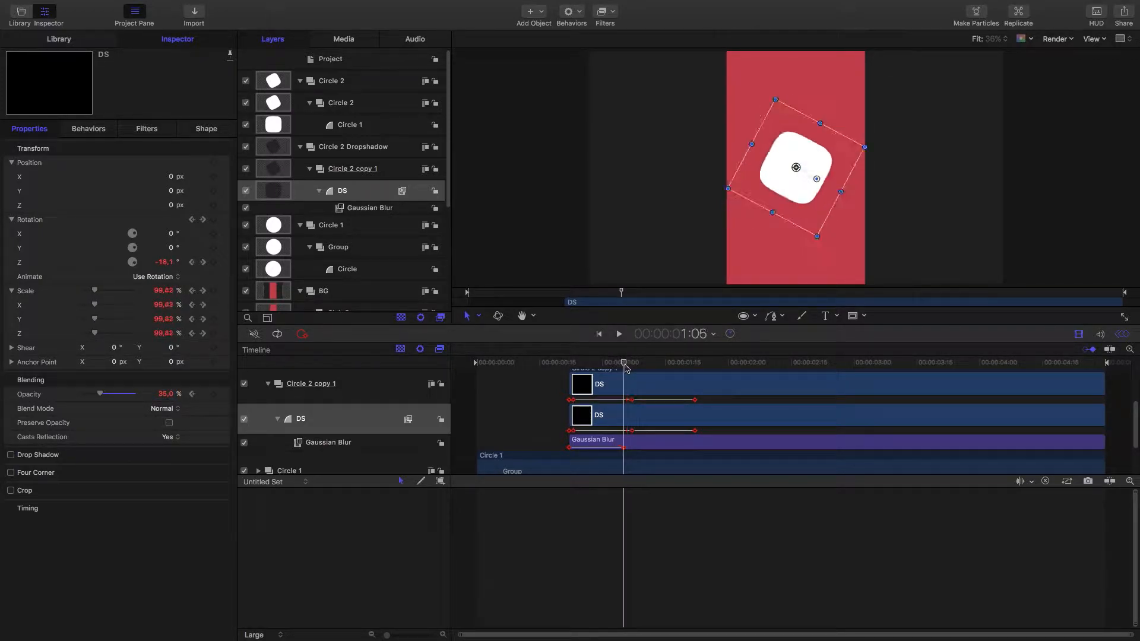
{"action": "left_click", "coordinate": [162, 393]}
{"action": "type", "text": "0"}
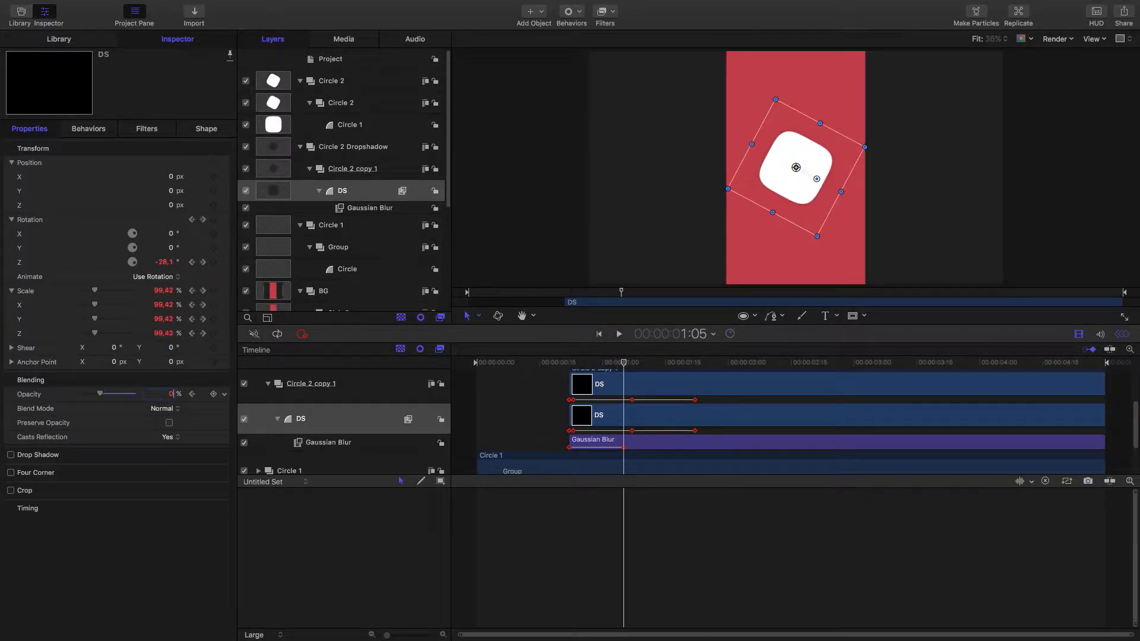
{"action": "key", "text": "Return"}
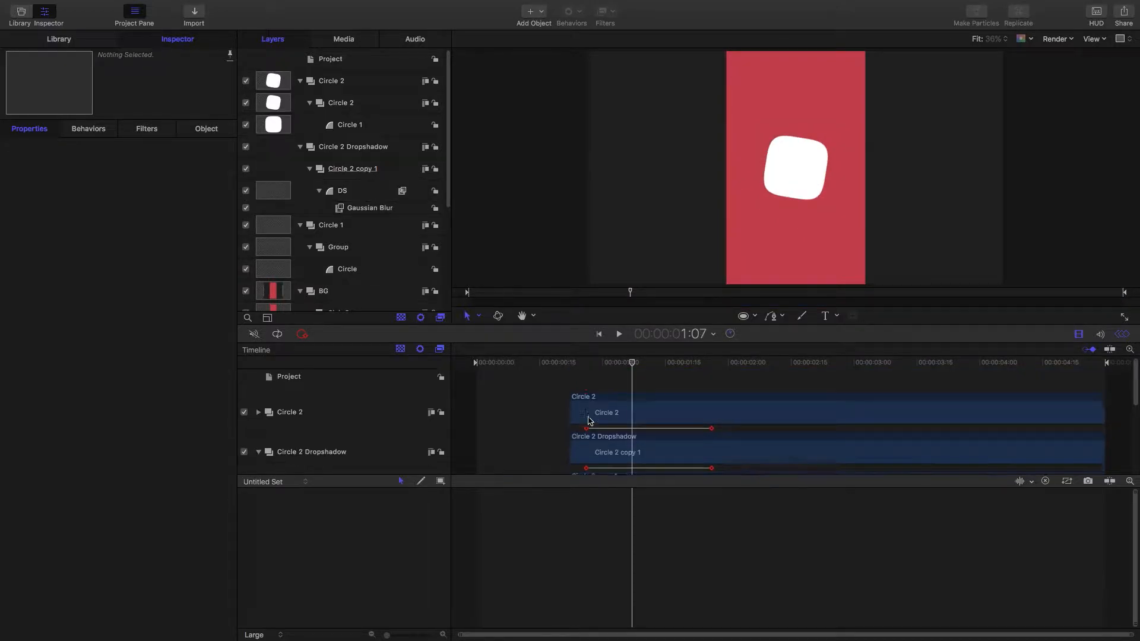
Step: Set the DS shape's scale keyframe at 1:07 to 120%
{"action": "scroll", "coordinate": [590, 421], "scroll_direction": "down", "scroll_amount": 4}
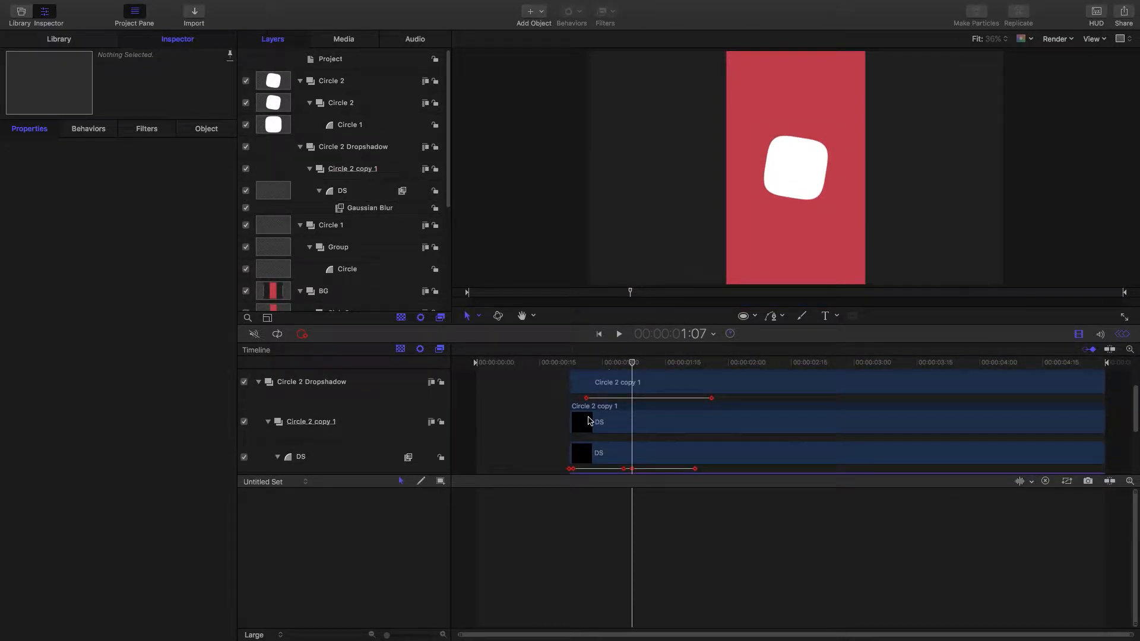
{"action": "scroll", "coordinate": [590, 421], "scroll_direction": "down", "scroll_amount": 2}
{"action": "scroll", "coordinate": [551, 415], "scroll_direction": "down", "scroll_amount": 1}
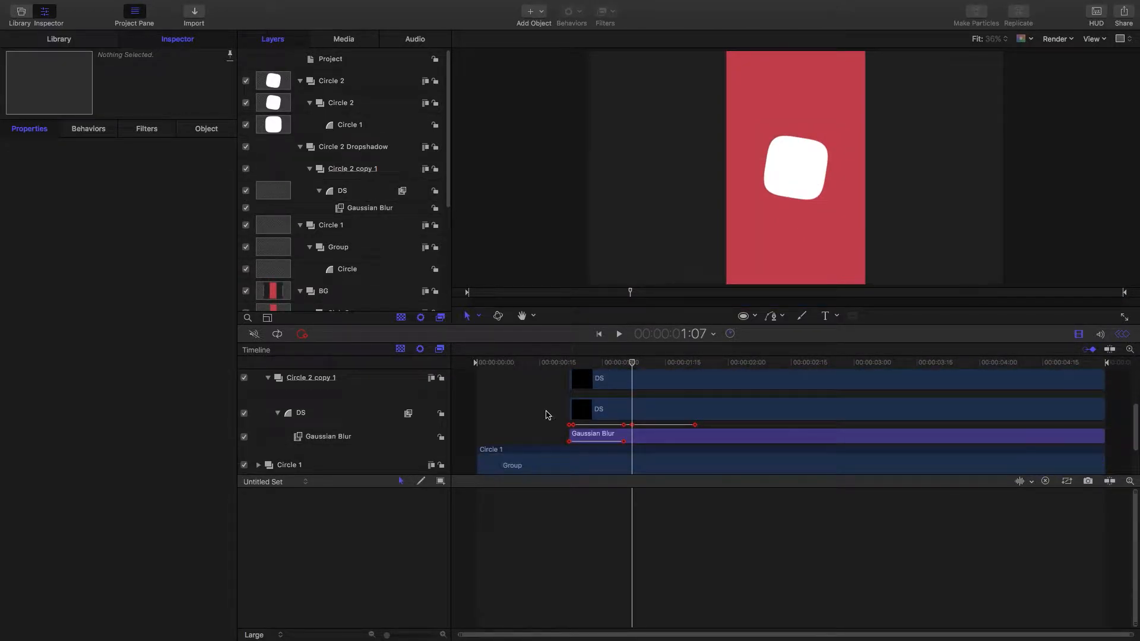
{"action": "left_click", "coordinate": [298, 402]}
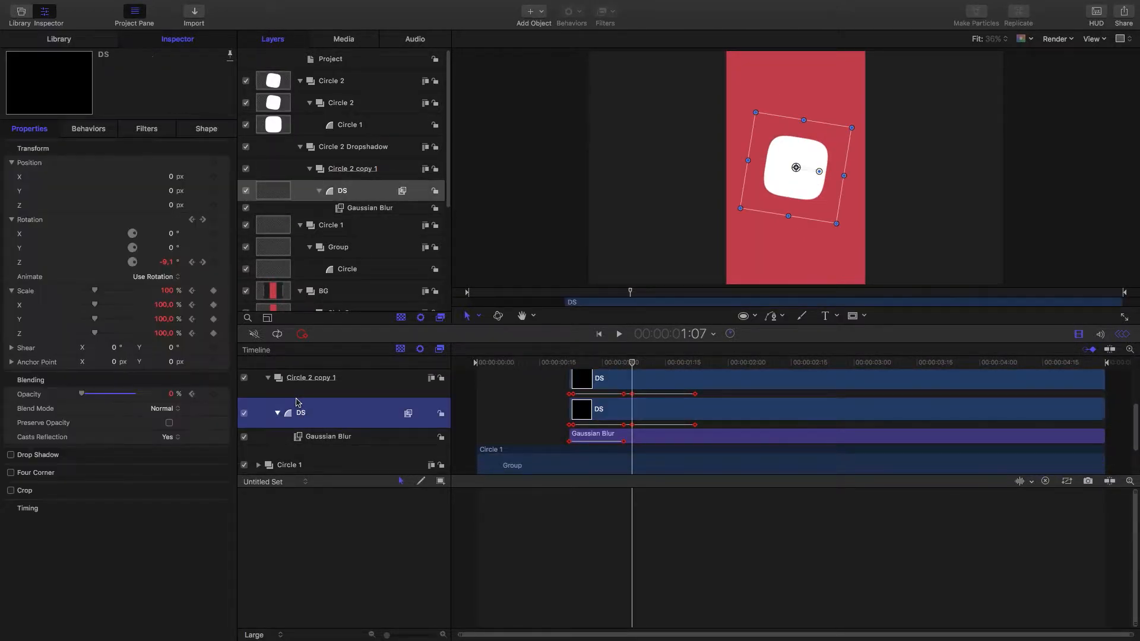
{"action": "left_click", "coordinate": [193, 290]}
{"action": "left_click", "coordinate": [205, 292]}
{"action": "left_click", "coordinate": [164, 291]}
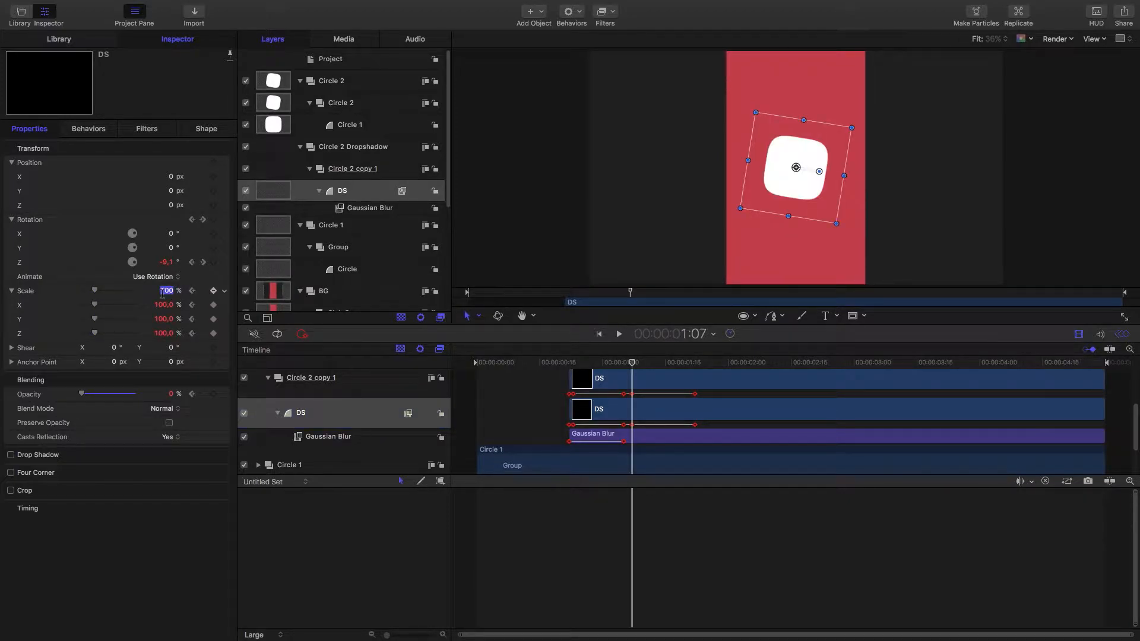
{"action": "type", "text": "1"}
{"action": "key", "text": "Return"}
{"action": "left_click", "coordinate": [557, 386]}
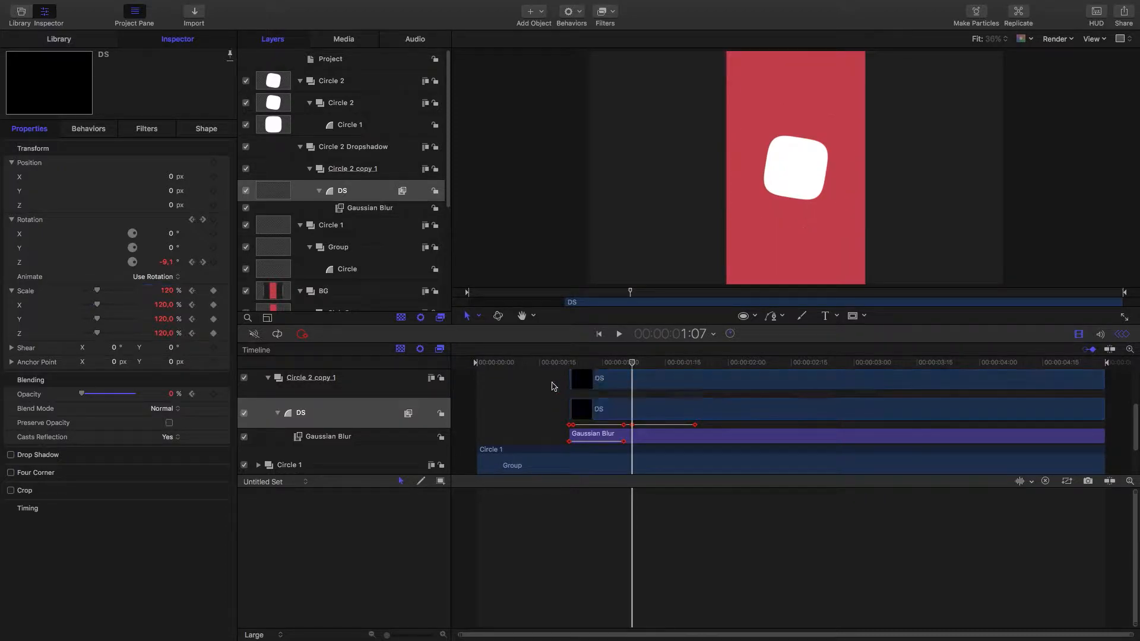
Step: Play back the shadow animation and step back through the frames to 1:21
{"action": "left_click", "coordinate": [551, 361]}
{"action": "key", "text": "space"}
{"action": "left_click", "coordinate": [551, 362]}
{"action": "key", "text": "space"}
{"action": "key", "text": "Left"}
{"action": "key", "text": "Left"}
{"action": "key", "text": "Left"}
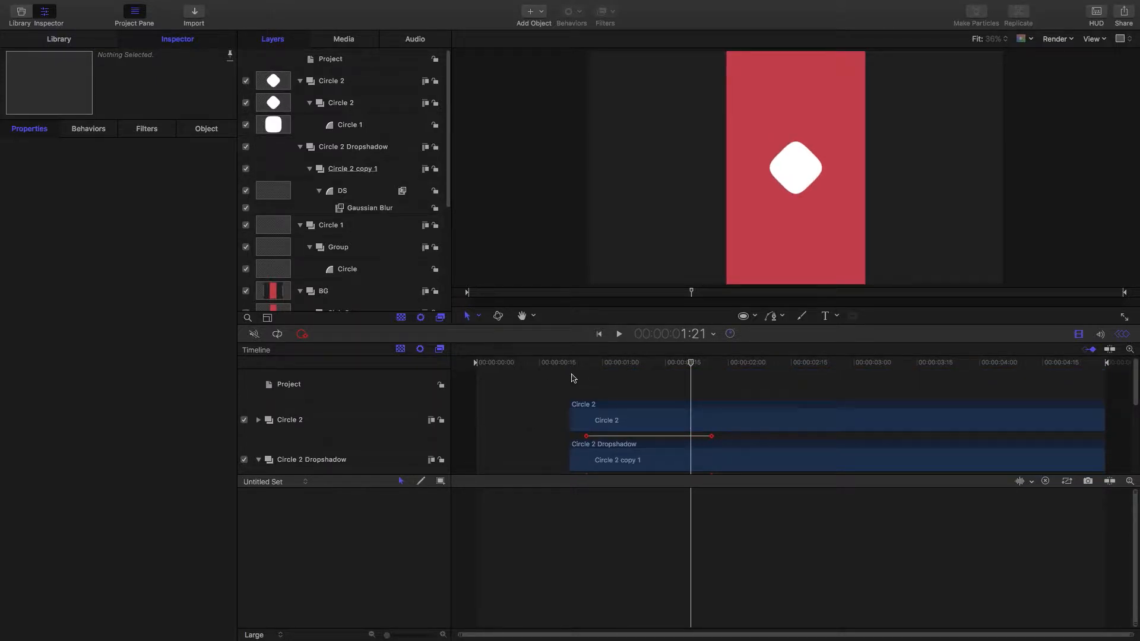
Step: Add a new group above Circle 2 and name it Logo
{"action": "right_click", "coordinate": [573, 378]}
{"action": "left_click", "coordinate": [585, 377]}
{"action": "double_click", "coordinate": [291, 417]}
{"action": "type", "text": "L"}
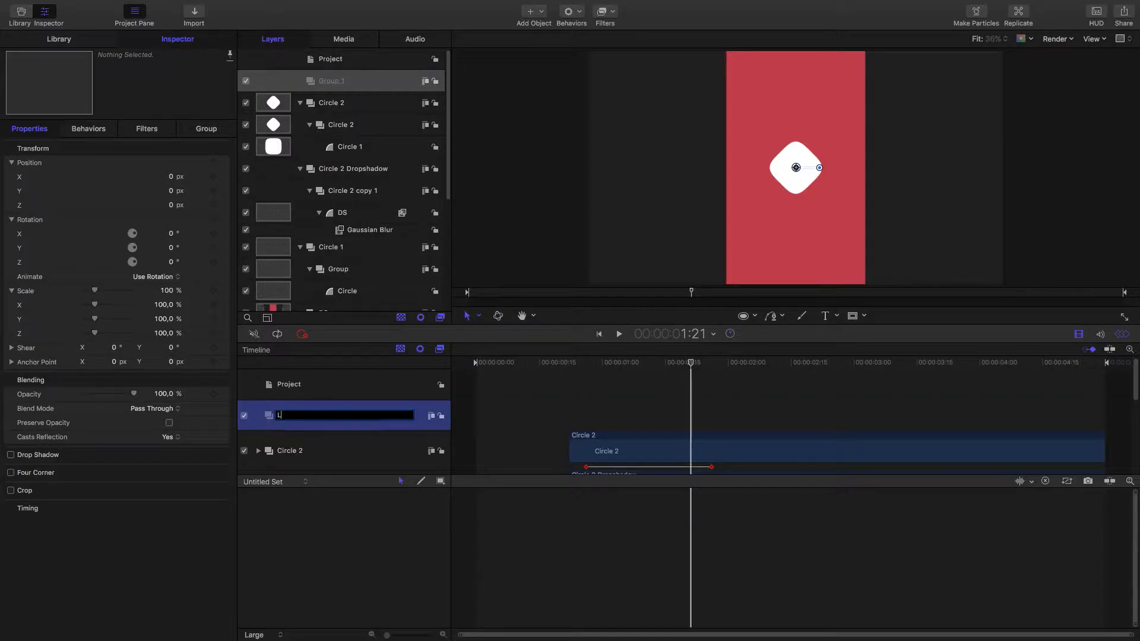
Step: Import the image Logo-4.png into the Logo group
{"action": "left_click", "coordinate": [103, 7]}
{"action": "mouse_move", "coordinate": [77, 7]}
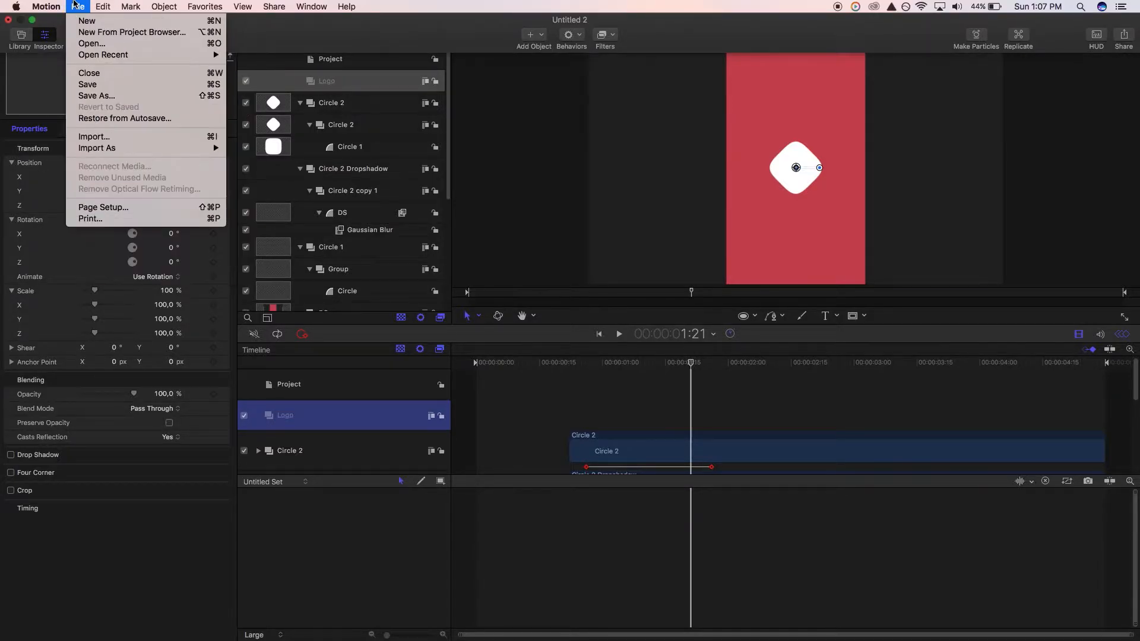
{"action": "left_click", "coordinate": [106, 136]}
{"action": "left_click", "coordinate": [481, 110]}
{"action": "key", "text": "space"}
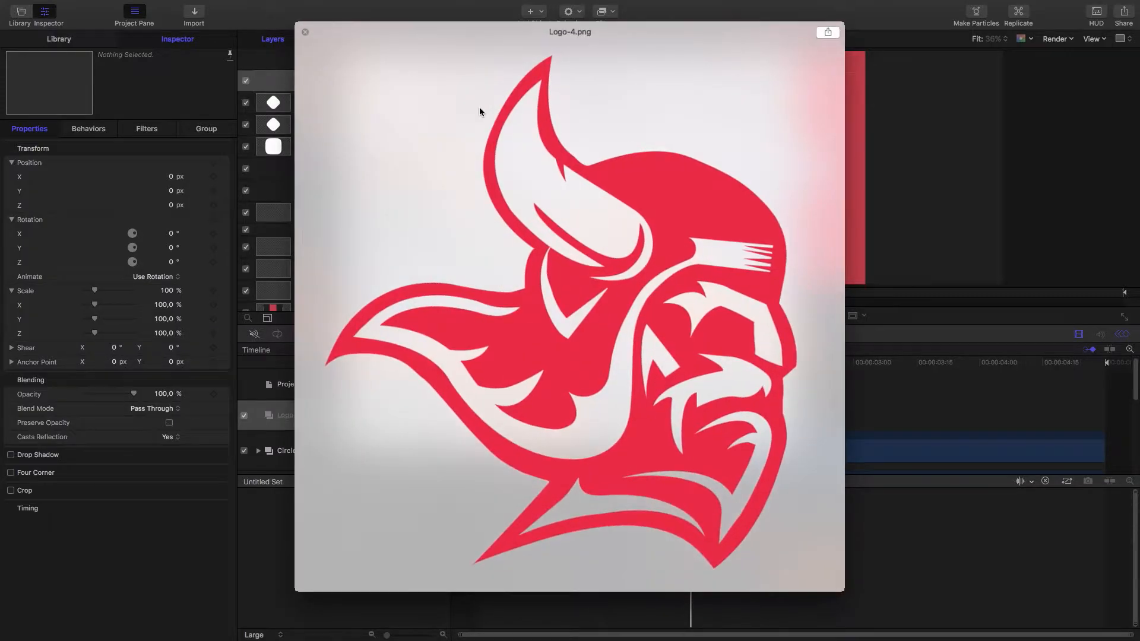
{"action": "key", "text": "Return"}
Step: Scale the Logo-4 image to 20% and offset its X position to about -7 px to centre it in the rounded square
{"action": "left_click", "coordinate": [170, 291]}
{"action": "left_click_drag", "start_coordinate": [170, 293], "coordinate": [122, 292]}
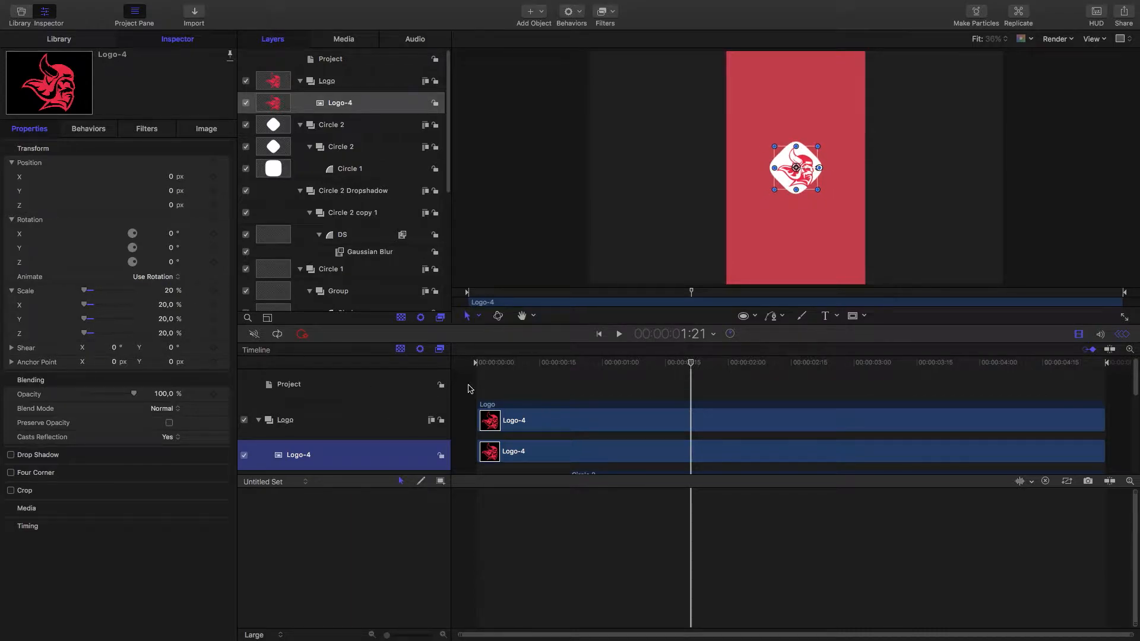
{"action": "left_click_drag", "start_coordinate": [690, 360], "coordinate": [749, 361]}
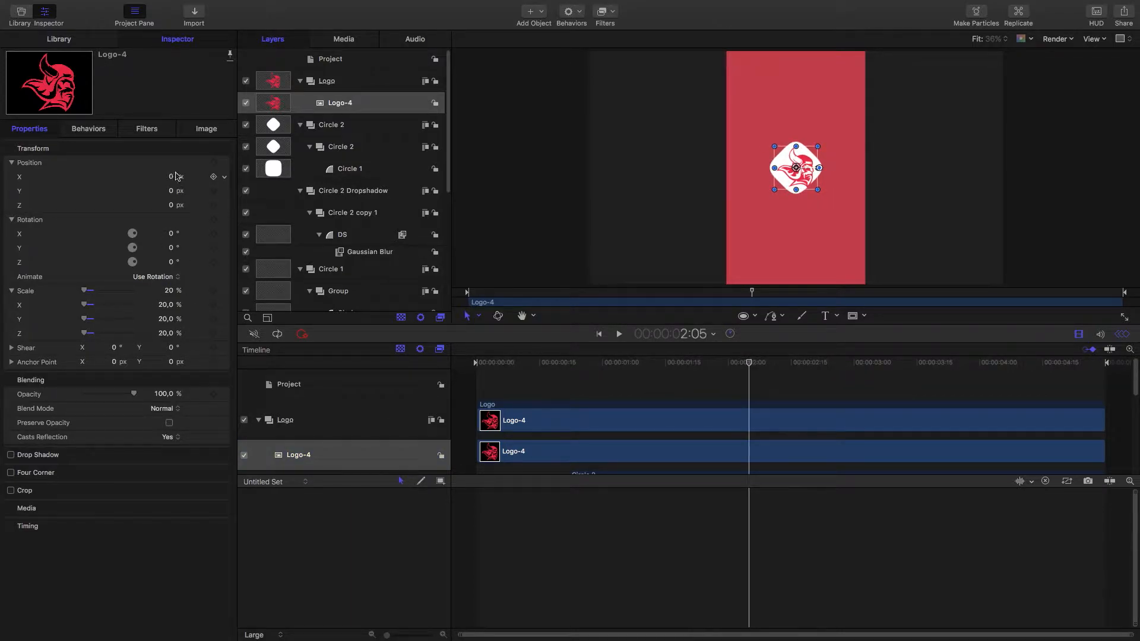
{"action": "left_click_drag", "start_coordinate": [172, 177], "coordinate": [169, 177]}
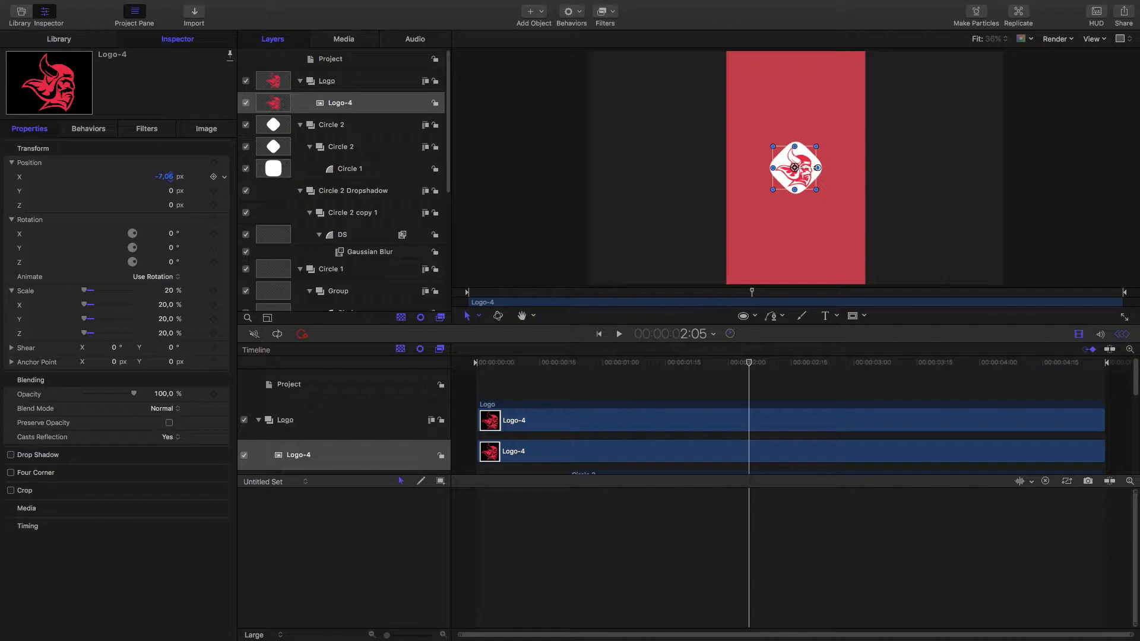
{"action": "key", "text": "shift+super+a"}
{"action": "scroll", "coordinate": [437, 410], "scroll_direction": "down", "scroll_amount": 10}
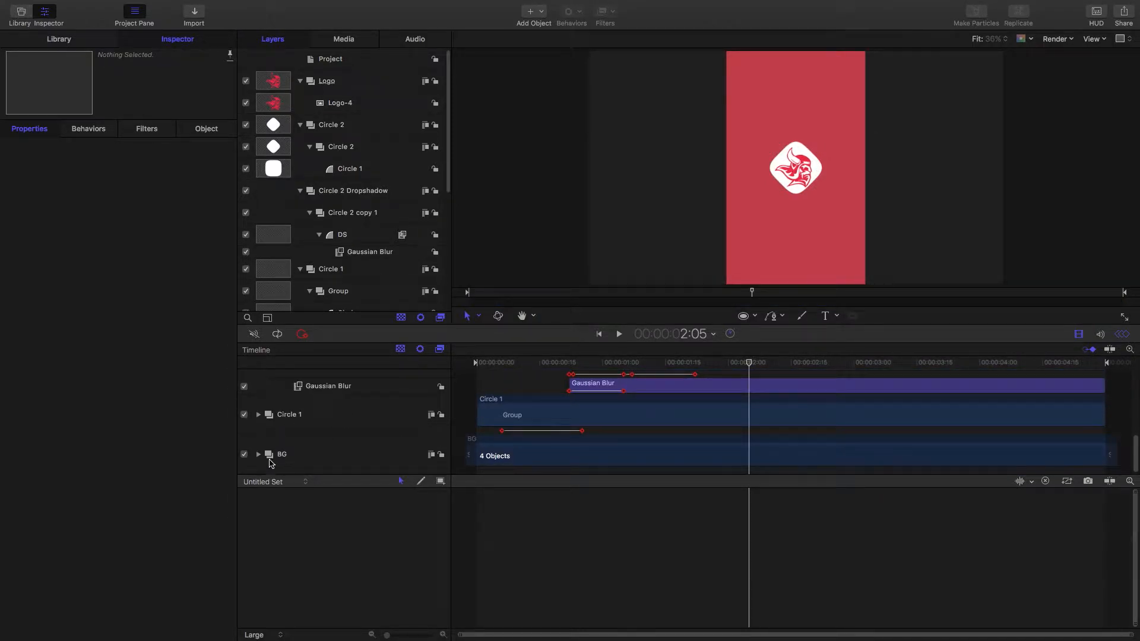
Step: Match Slab 3's fill color to the logo's red by sampling it from the logo in the canvas
{"action": "left_click", "coordinate": [260, 456]}
{"action": "left_click", "coordinate": [306, 460]}
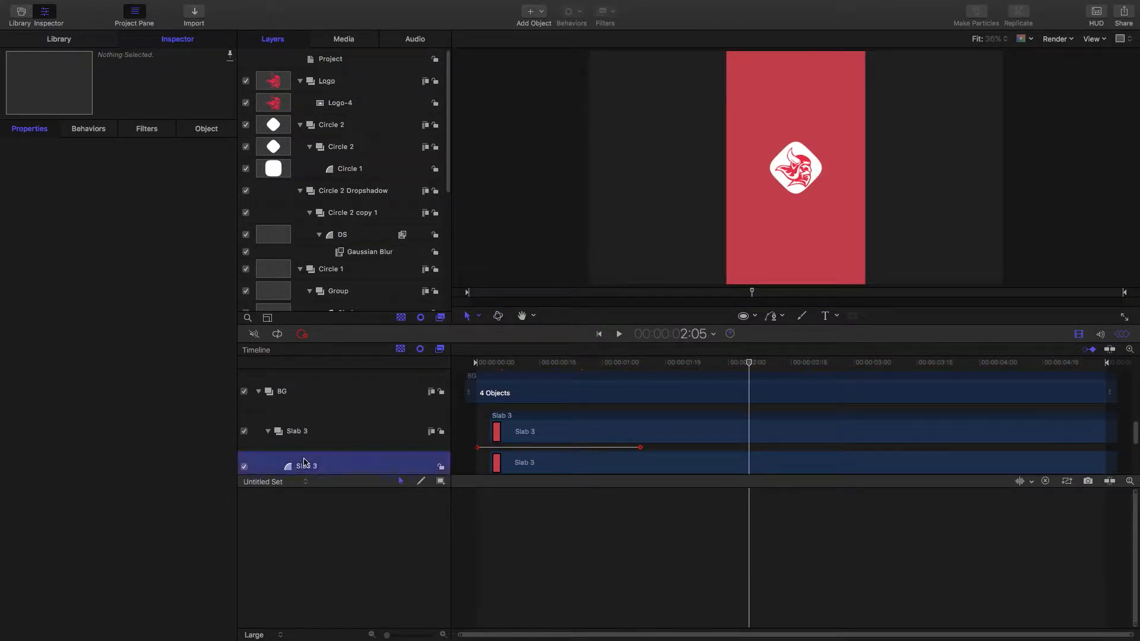
{"action": "left_click", "coordinate": [214, 133]}
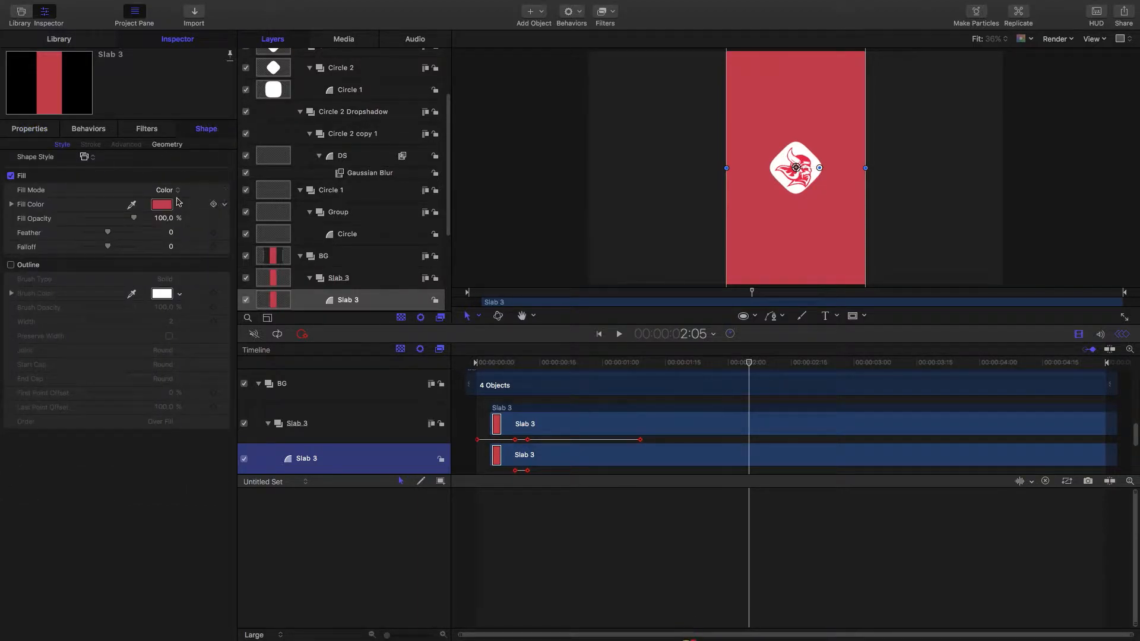
{"action": "left_click", "coordinate": [132, 206]}
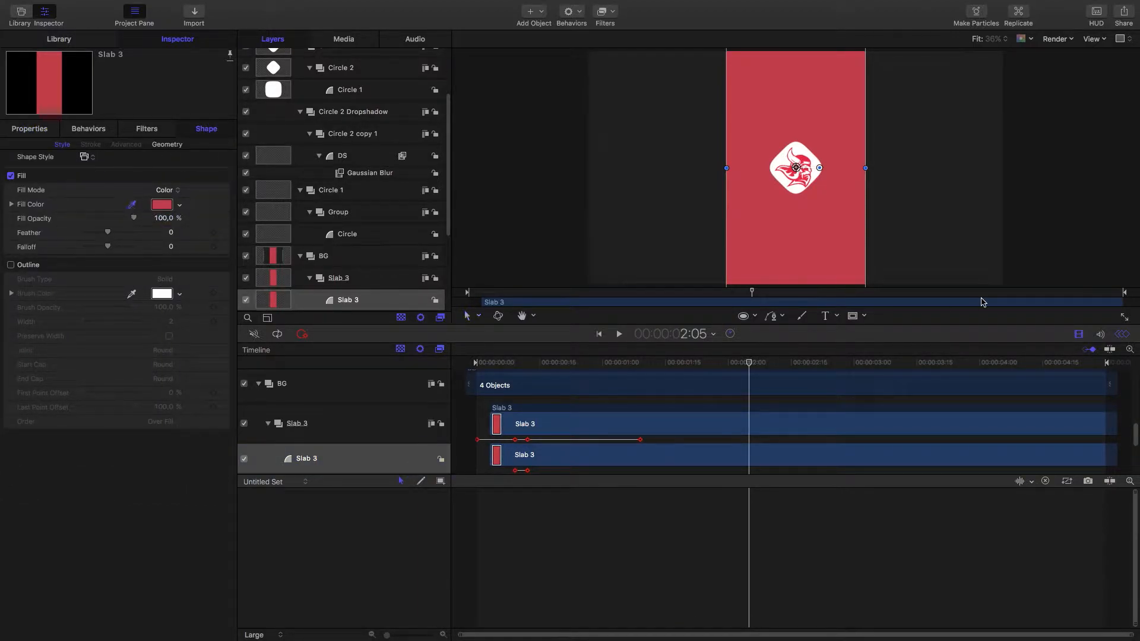
{"action": "left_click", "coordinate": [803, 158]}
{"action": "left_click", "coordinate": [580, 396]}
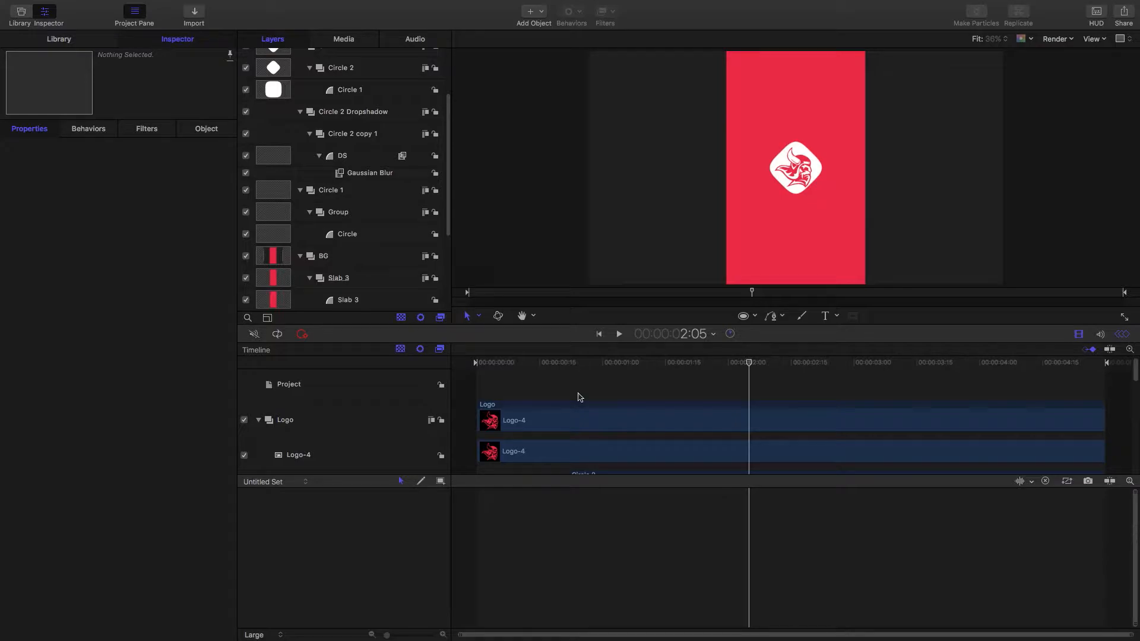
Step: Keyframe the Logo group's Y position at 510 px at frame 0:27
{"action": "left_click", "coordinate": [334, 458]}
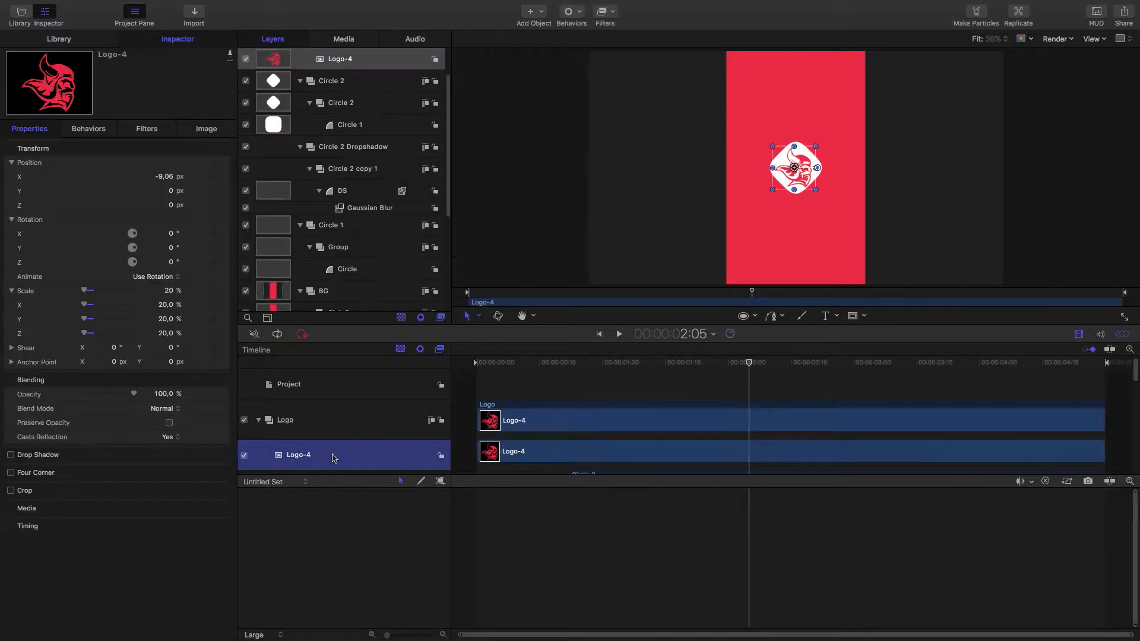
{"action": "left_click", "coordinate": [576, 402]}
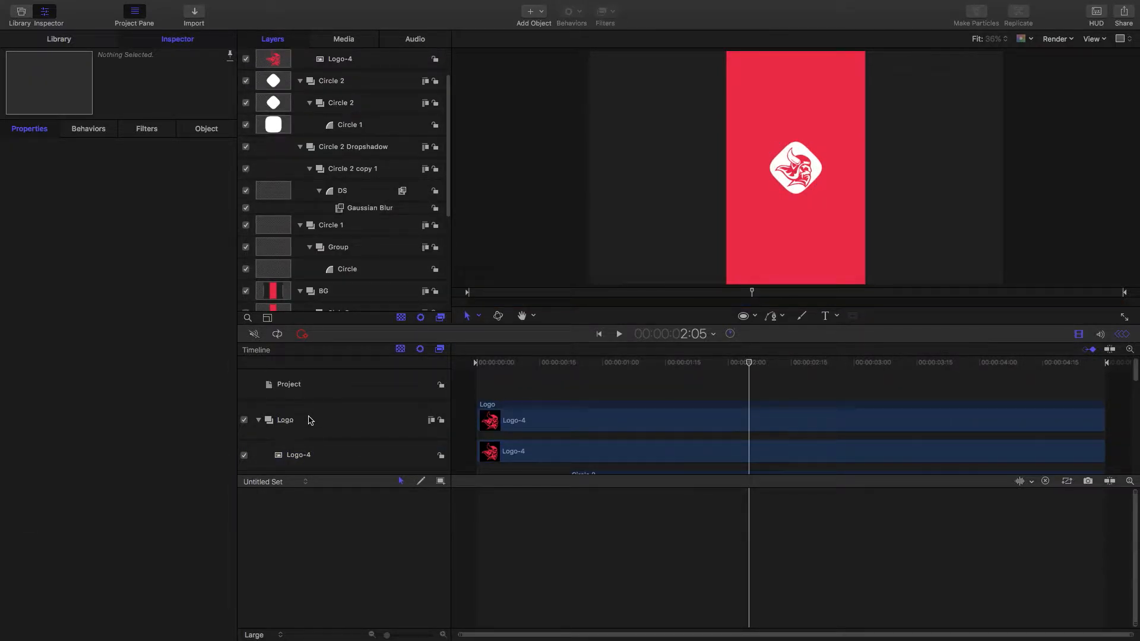
{"action": "left_click", "coordinate": [287, 423]}
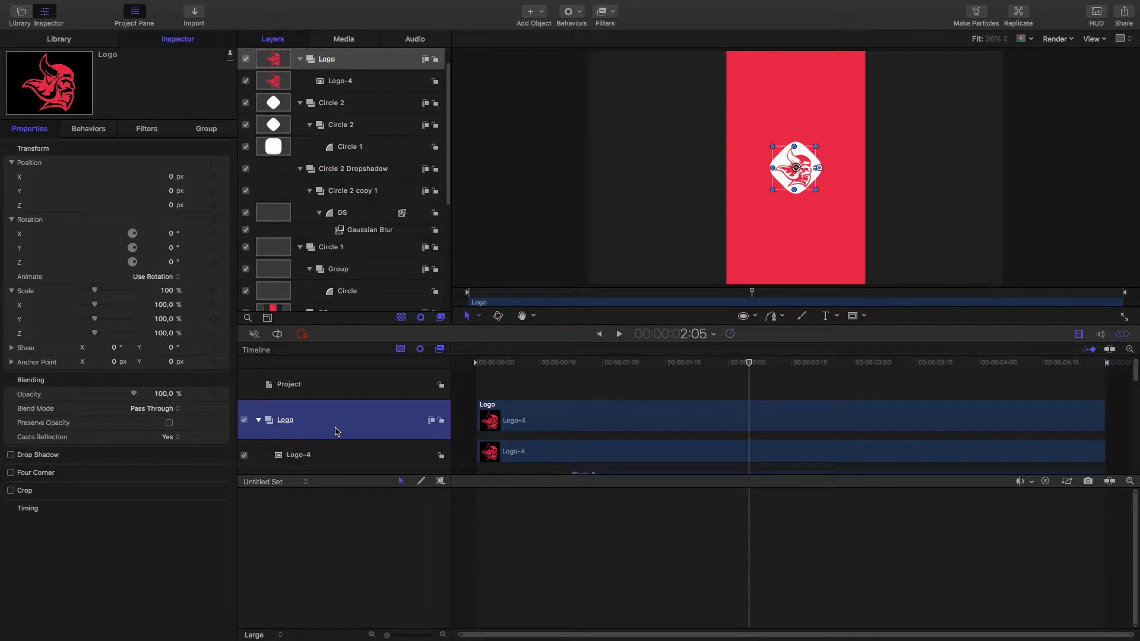
{"action": "mouse_move", "coordinate": [603, 360]}
{"action": "left_mouse_down"}
{"action": "mouse_move", "coordinate": [565, 359]}
{"action": "mouse_move", "coordinate": [589, 358]}
{"action": "left_mouse_up"}
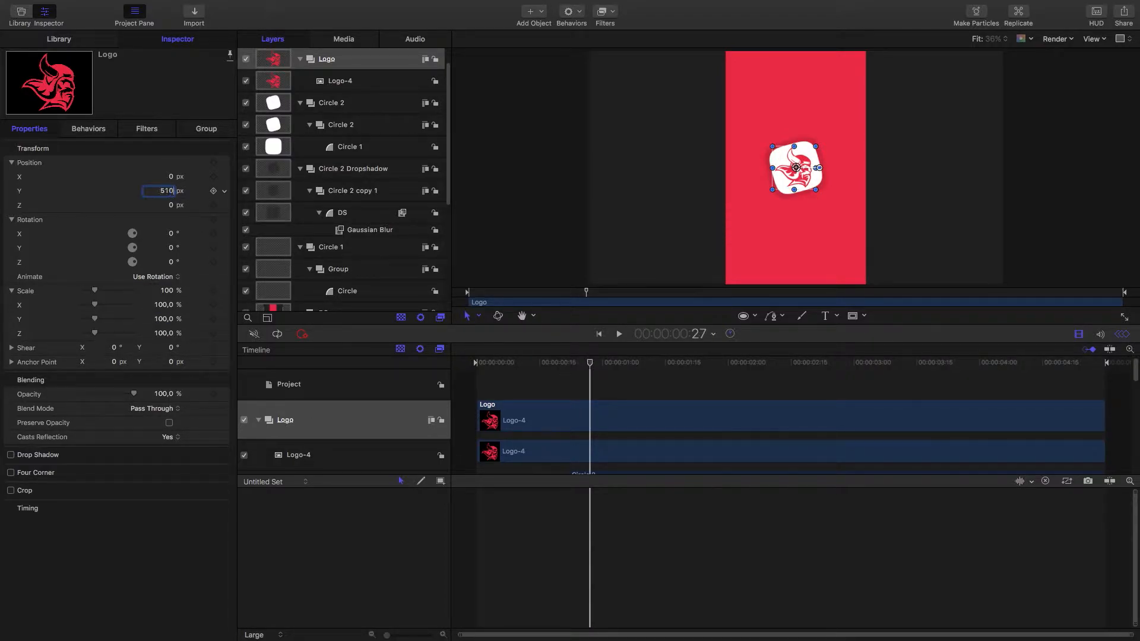
{"action": "key", "text": "Return"}
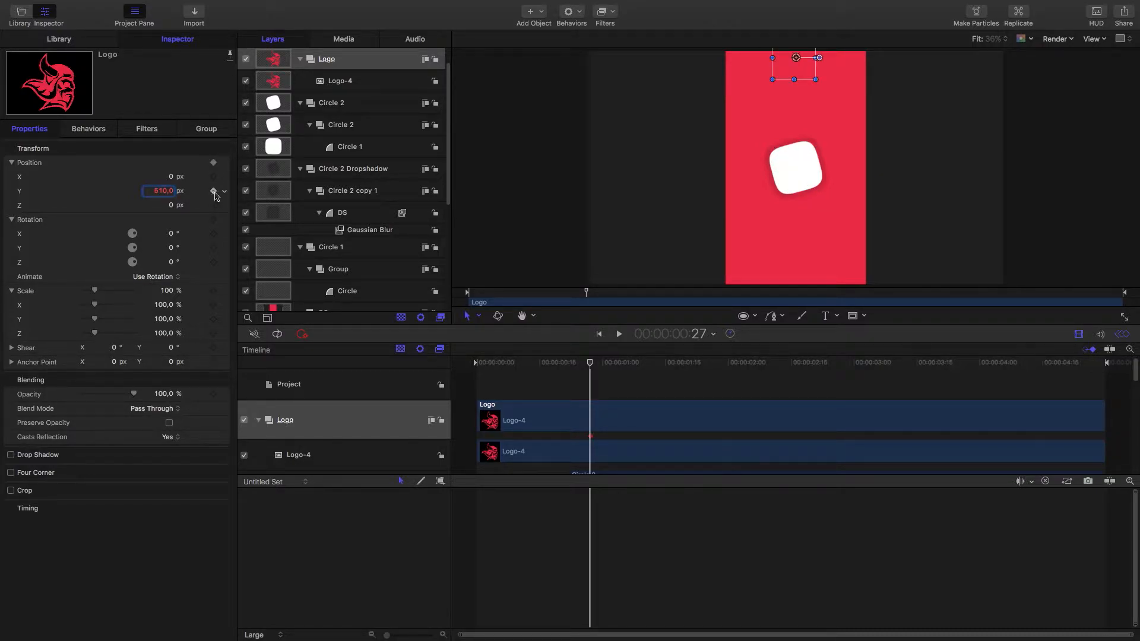
Step: Set the Logo group's Y position to -25 px at 1:17 to create the second keyframe
{"action": "left_click_drag", "start_coordinate": [611, 364], "coordinate": [674, 363]}
{"action": "left_click", "coordinate": [171, 191]}
{"action": "type", "text": "-28"}
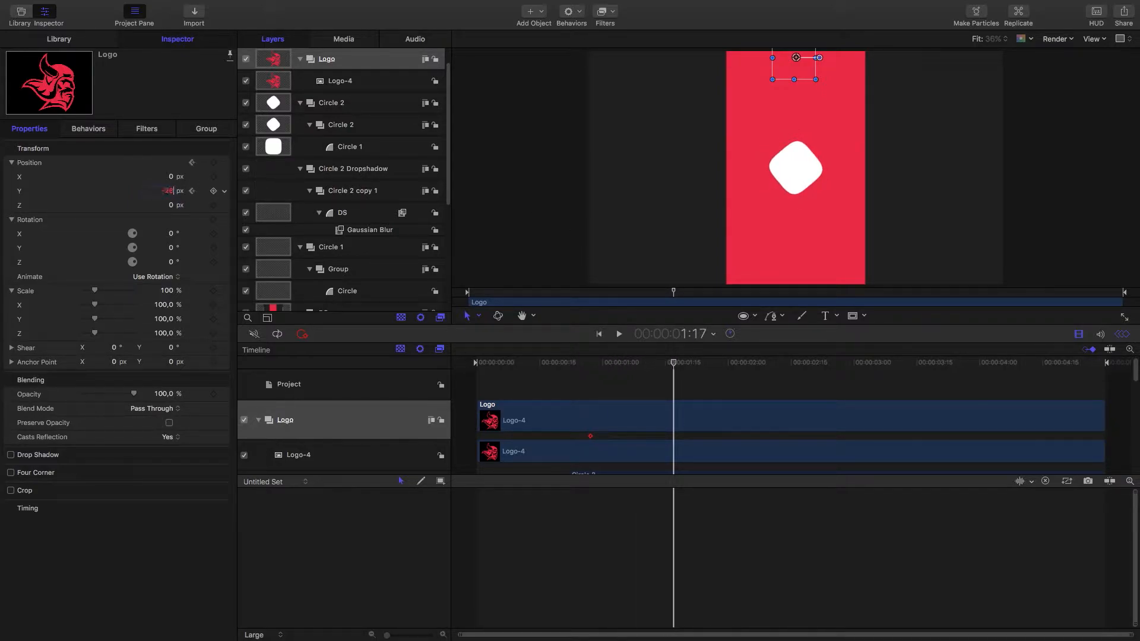
{"action": "type", "text": "25"}
{"action": "key", "text": "Return"}
Step: Ease both ends of the Logo group's Y position curve into an S shape and play back the drop
{"action": "left_click_drag", "start_coordinate": [724, 585], "coordinate": [590, 569]}
{"action": "left_click_drag", "start_coordinate": [580, 518], "coordinate": [622, 515]}
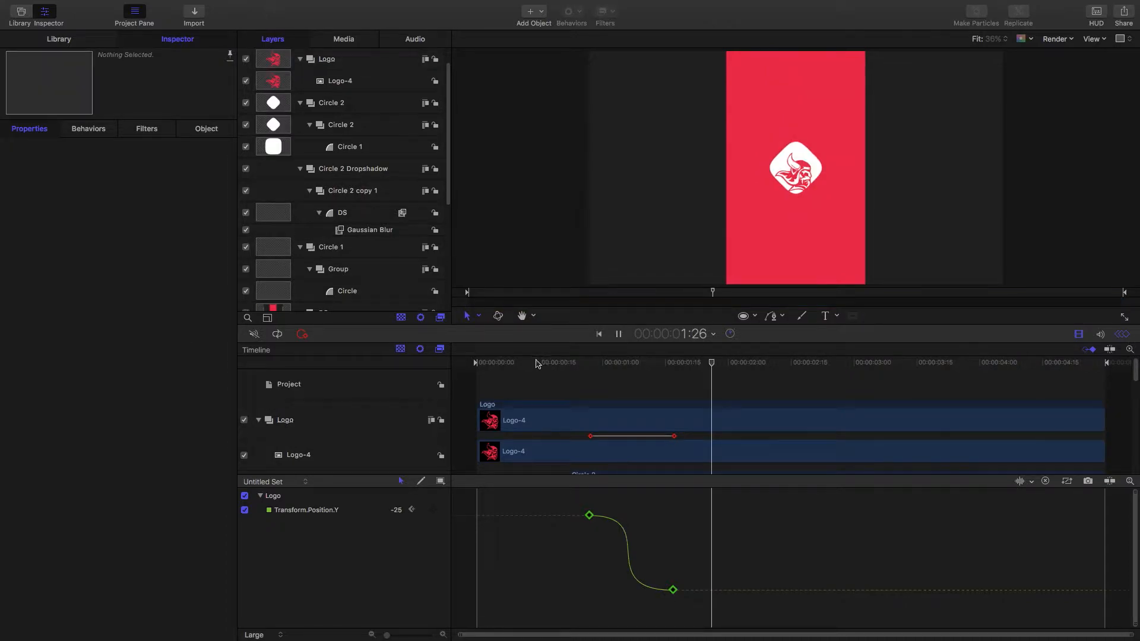
{"action": "key", "text": "space"}
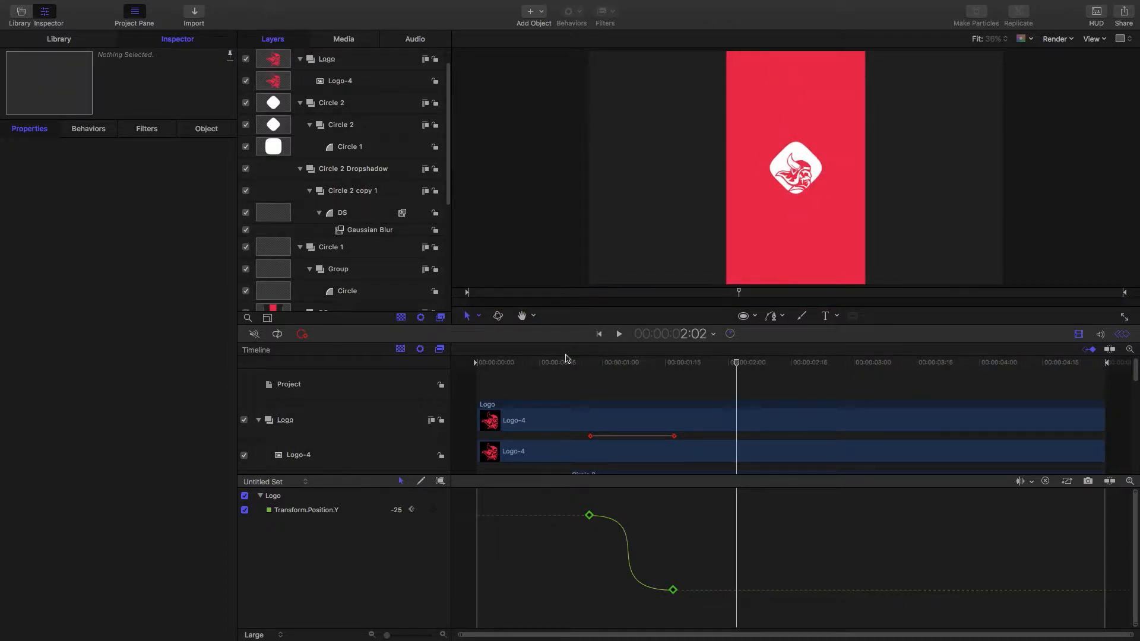
Step: Add a new group named Logo at the top of the layer stack and nest the existing Logo group inside it
{"action": "left_click", "coordinate": [581, 362]}
{"action": "right_click", "coordinate": [615, 381]}
{"action": "left_click", "coordinate": [631, 384]}
{"action": "double_click", "coordinate": [294, 416]}
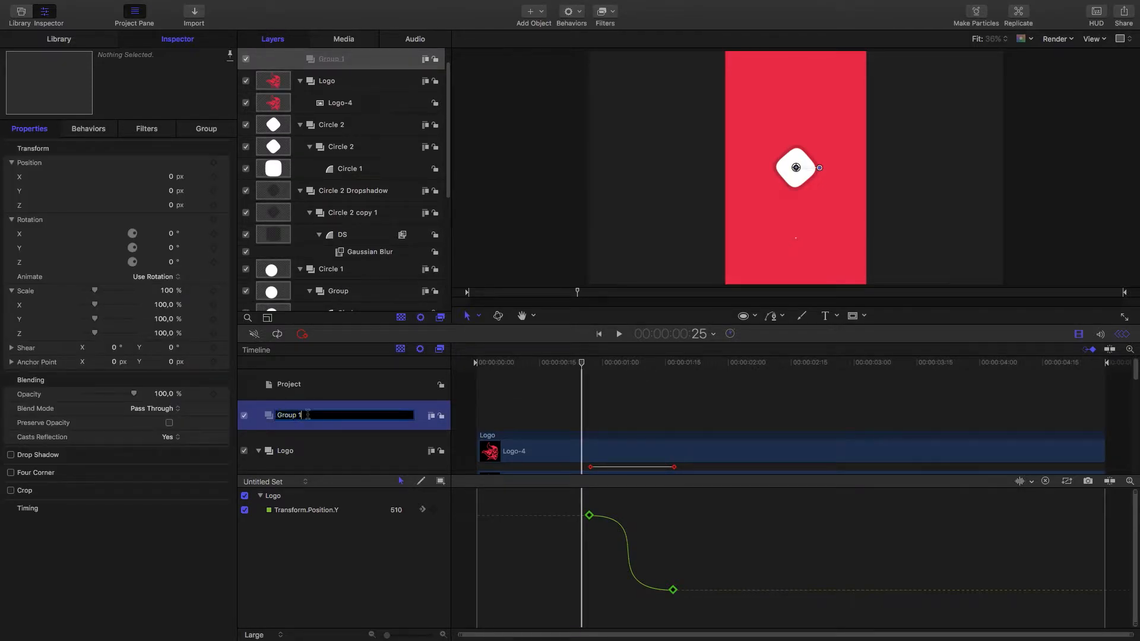
{"action": "type", "text": "Logo"}
{"action": "key", "text": "Return"}
{"action": "left_click_drag", "start_coordinate": [323, 456], "coordinate": [297, 419]}
Step: Keyframe the outer Logo group's Y position at 0 px at 1:11 and 25 px at 2:00
{"action": "left_click", "coordinate": [297, 422]}
{"action": "left_click_drag", "start_coordinate": [582, 363], "coordinate": [649, 364]}
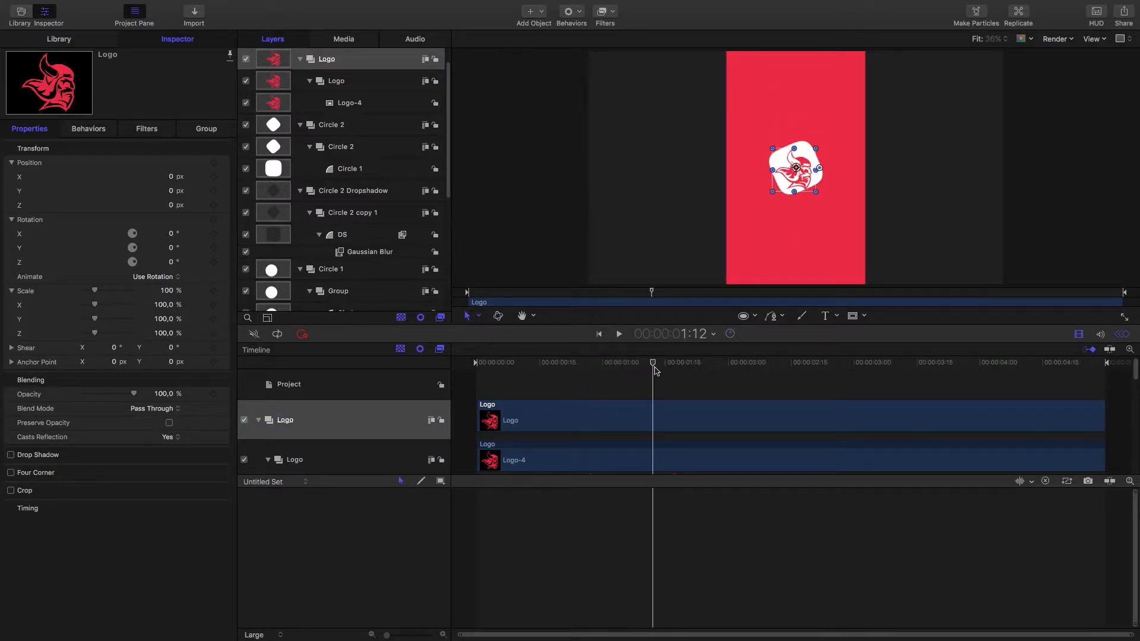
{"action": "left_click", "coordinate": [214, 191]}
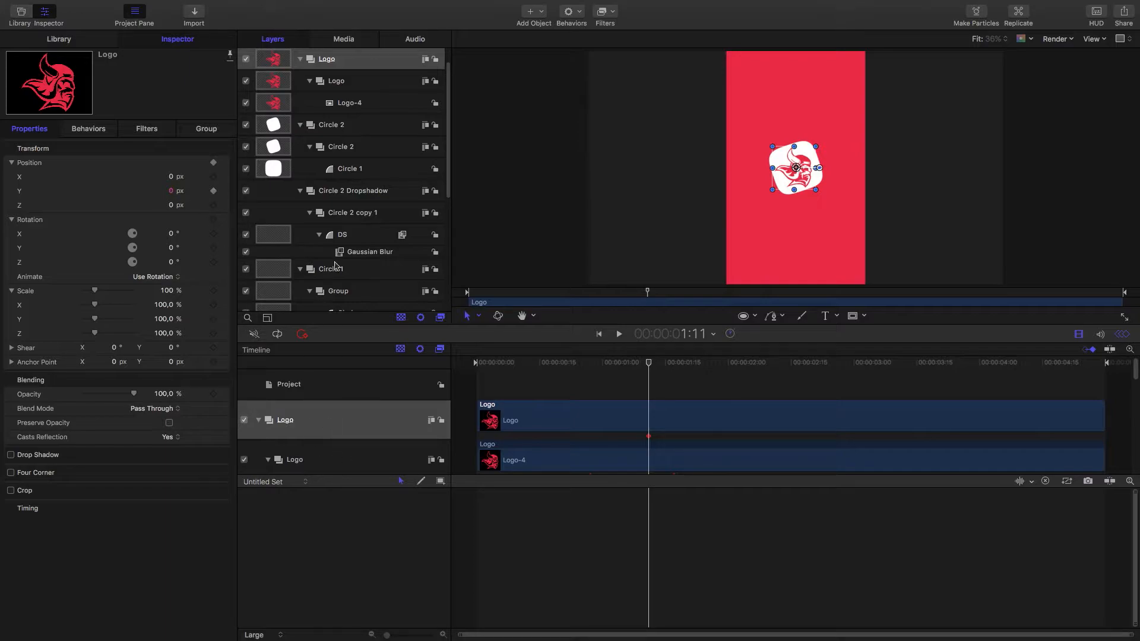
{"action": "left_click_drag", "start_coordinate": [661, 374], "coordinate": [730, 370]}
{"action": "left_click", "coordinate": [170, 191]}
{"action": "type", "text": "25"}
{"action": "key", "text": "Return"}
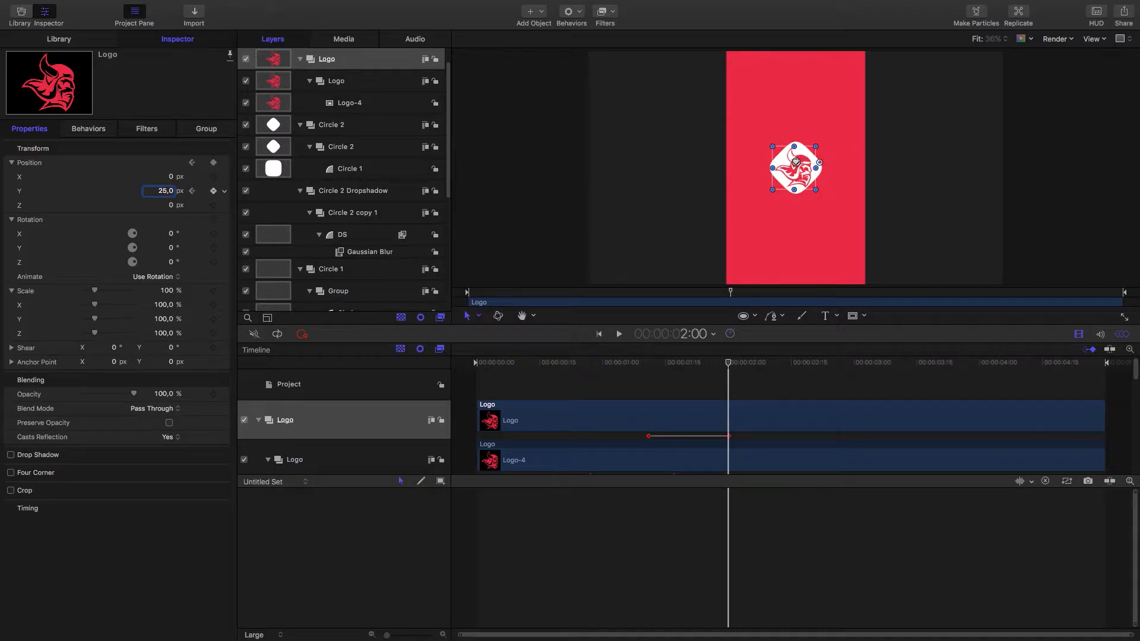
Step: Show the outer Logo group's Y position curve and shape it to start fast and ease out into the last keyframe
{"action": "left_click", "coordinate": [224, 191]}
{"action": "left_click", "coordinate": [264, 230]}
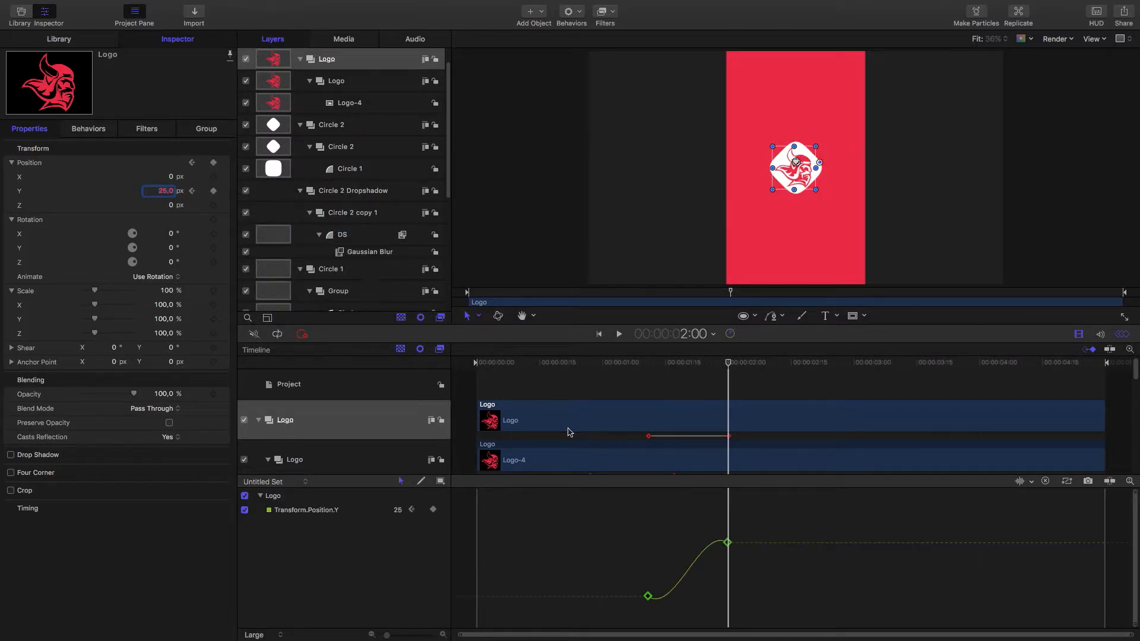
{"action": "left_click_drag", "start_coordinate": [701, 526], "coordinate": [653, 558]}
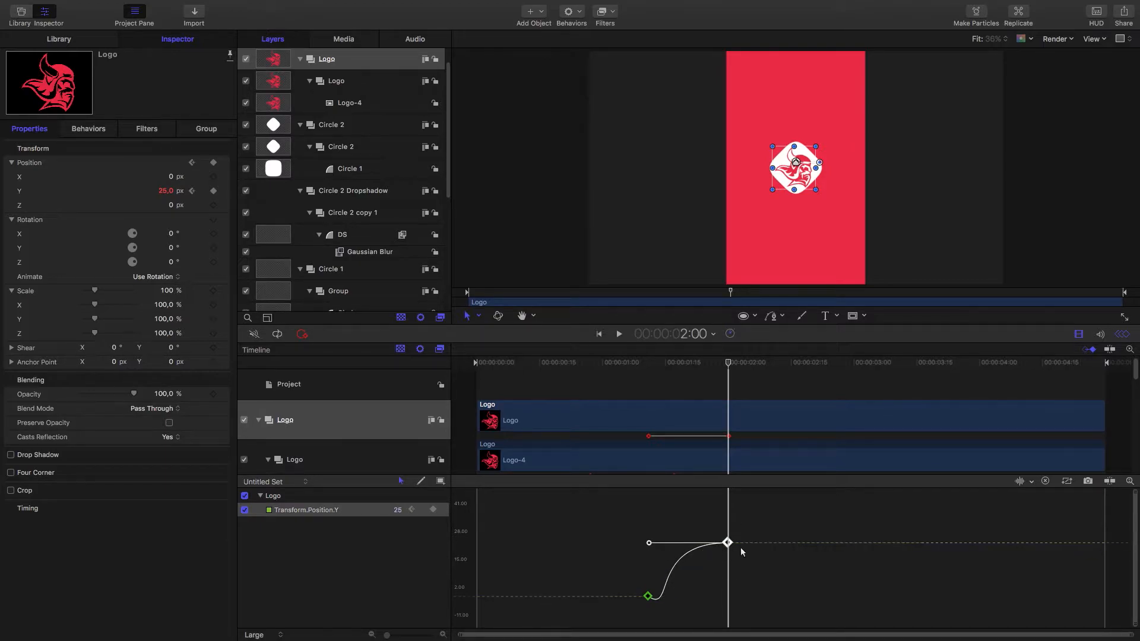
{"action": "left_click", "coordinate": [648, 596]}
{"action": "mouse_move", "coordinate": [653, 596]}
{"action": "left_mouse_down"}
{"action": "mouse_move", "coordinate": [663, 586]}
{"action": "mouse_move", "coordinate": [649, 598]}
{"action": "left_mouse_up"}
{"action": "left_click", "coordinate": [716, 591]}
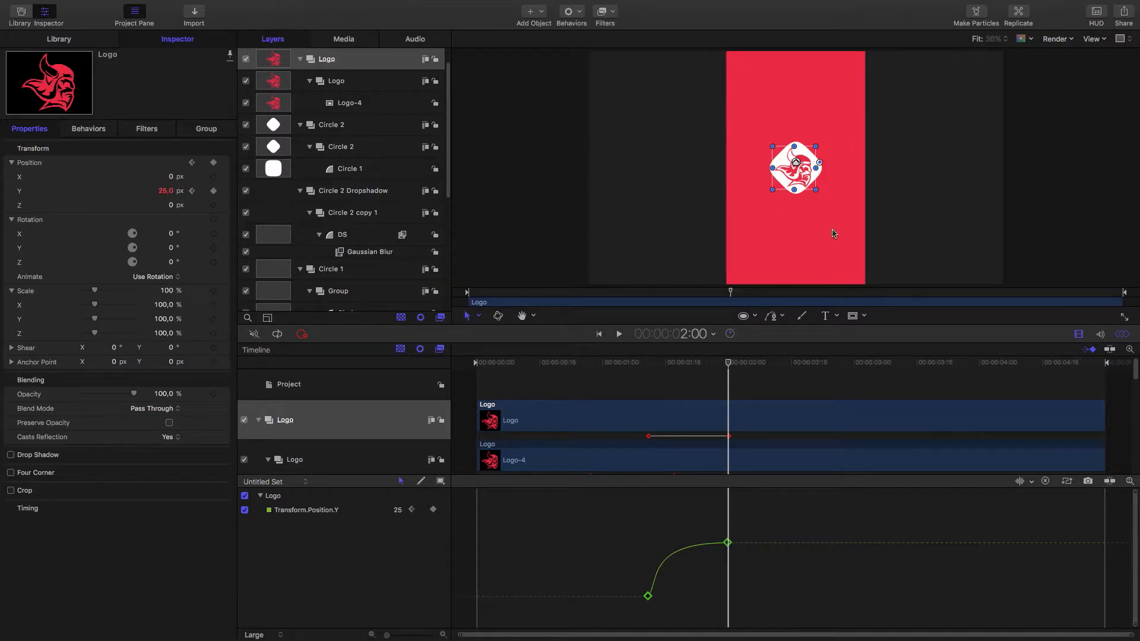
Step: Play back the logo motion and delay the outer Logo group's two Y position keyframes by a few frames each
{"action": "left_click", "coordinate": [617, 388]}
{"action": "left_click", "coordinate": [597, 363]}
{"action": "key", "text": "space"}
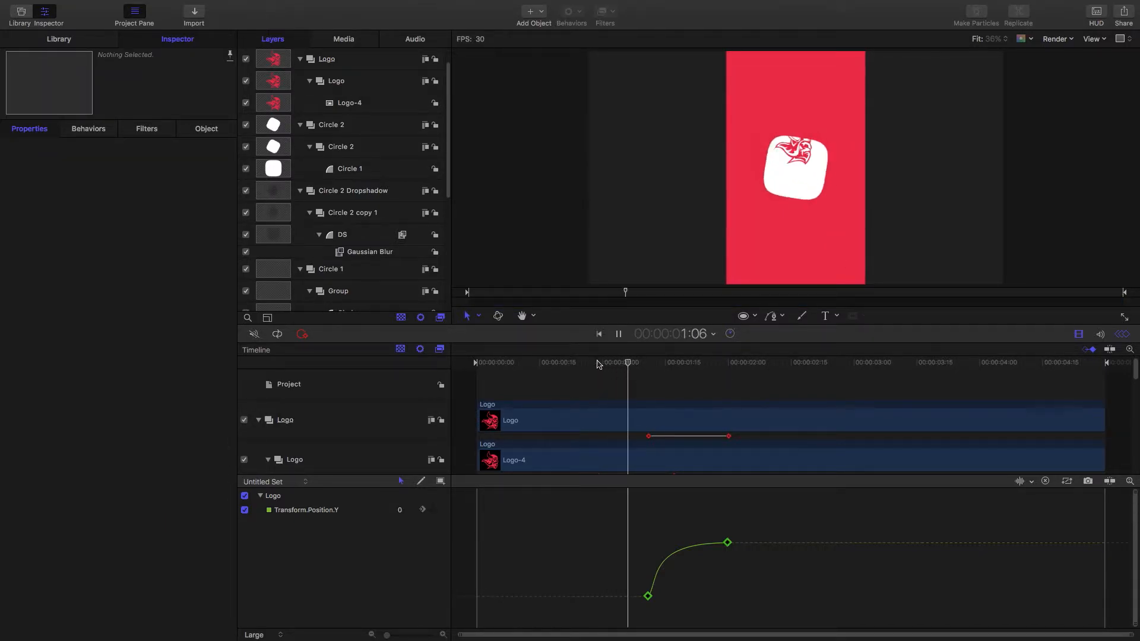
{"action": "key", "text": "space"}
{"action": "left_click_drag", "start_coordinate": [648, 438], "coordinate": [657, 437]}
{"action": "key", "text": "space"}
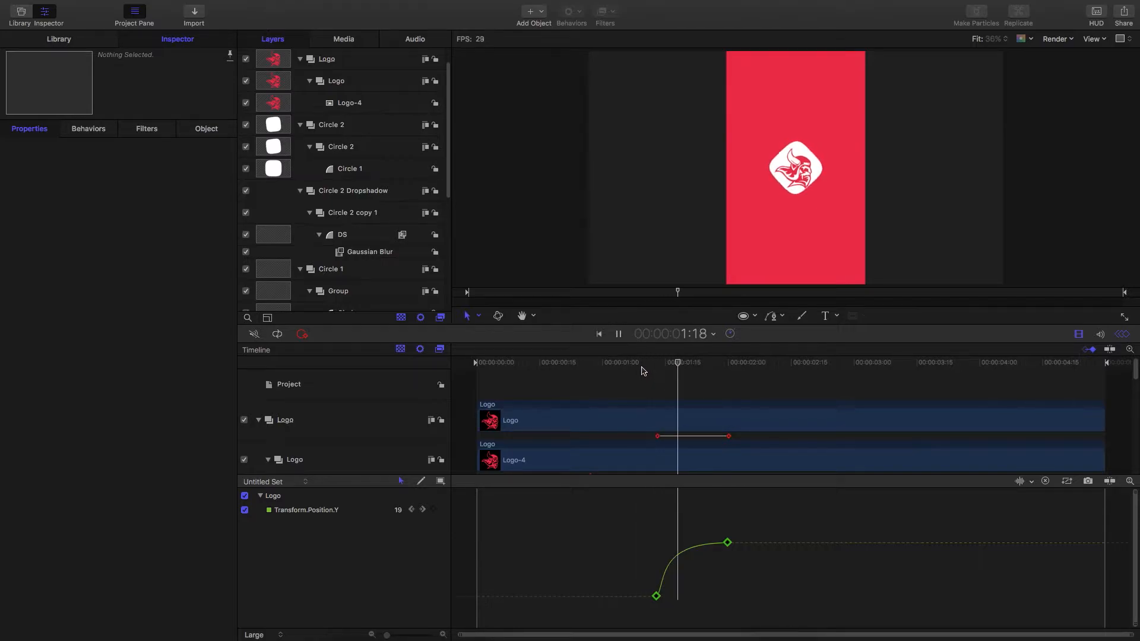
{"action": "key", "text": "space"}
{"action": "left_click_drag", "start_coordinate": [730, 438], "coordinate": [743, 438]}
Step: Trim the start of the outer Logo group to frame 0:10 and play back the whole animation
{"action": "left_click_drag", "start_coordinate": [645, 371], "coordinate": [521, 371]}
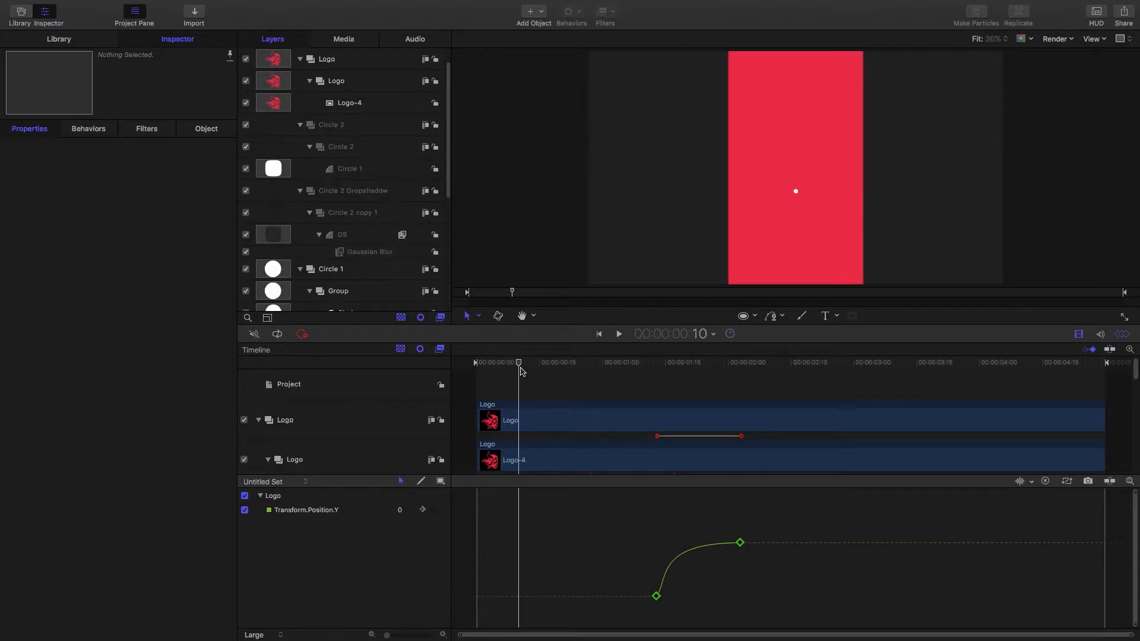
{"action": "left_click_drag", "start_coordinate": [483, 423], "coordinate": [518, 424]}
{"action": "left_click", "coordinate": [505, 389]}
{"action": "left_click_drag", "start_coordinate": [501, 365], "coordinate": [413, 336]}
{"action": "key", "text": "space"}
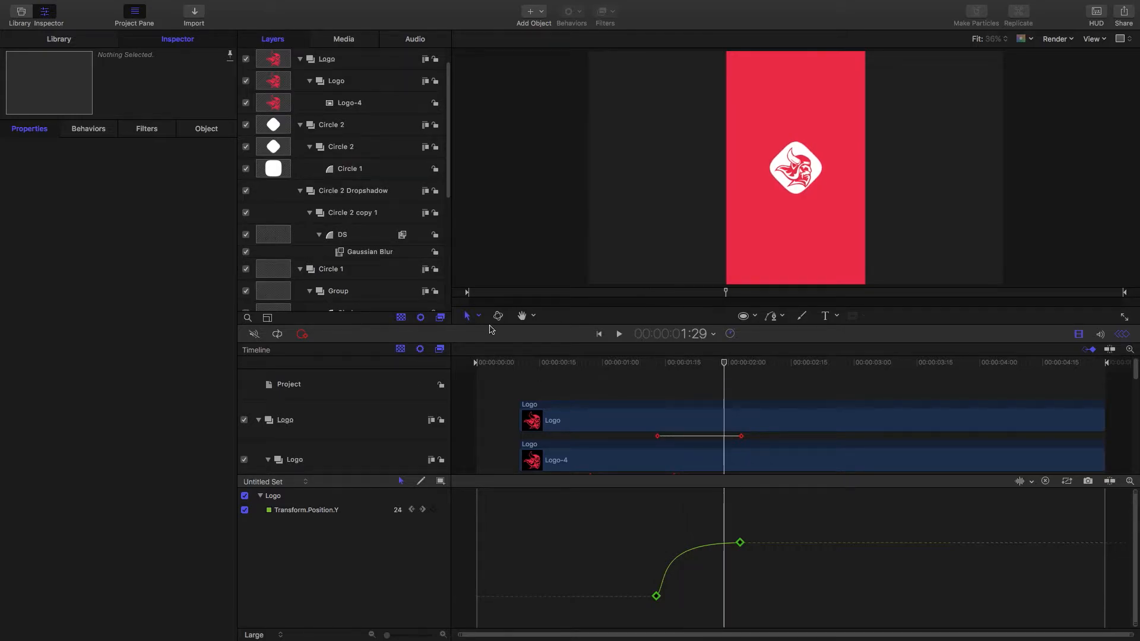
{"action": "left_click", "coordinate": [486, 367]}
{"action": "key", "text": "space"}
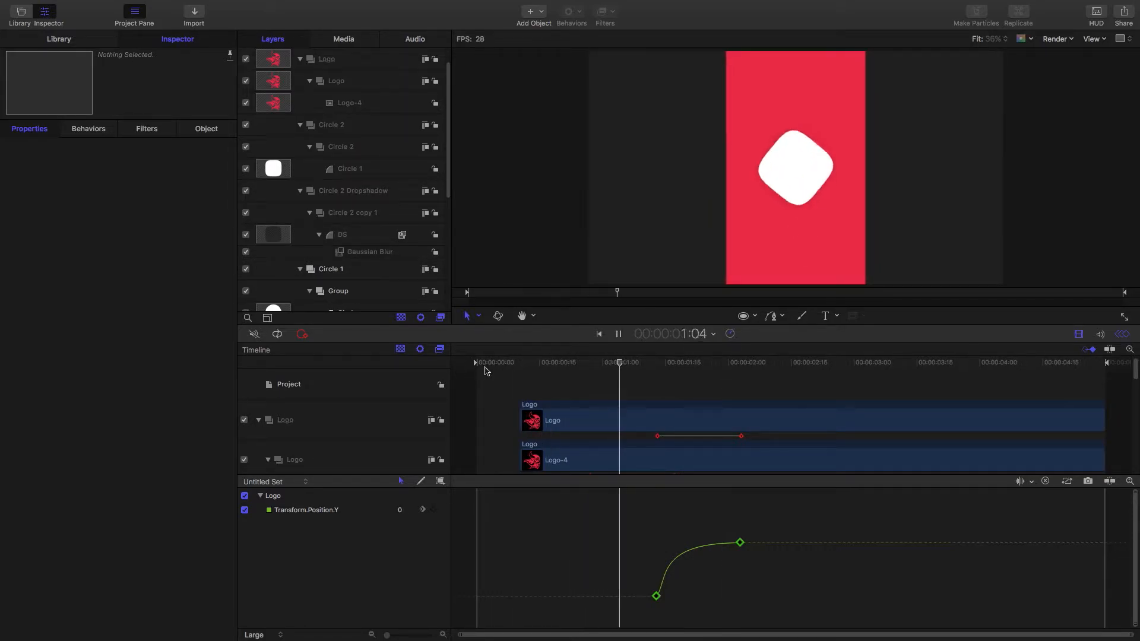
{"action": "key", "text": "space"}
Step: Add a drop zone above the inner Logo group and scale it to 29%
{"action": "scroll", "coordinate": [543, 403], "scroll_direction": "down", "scroll_amount": 3}
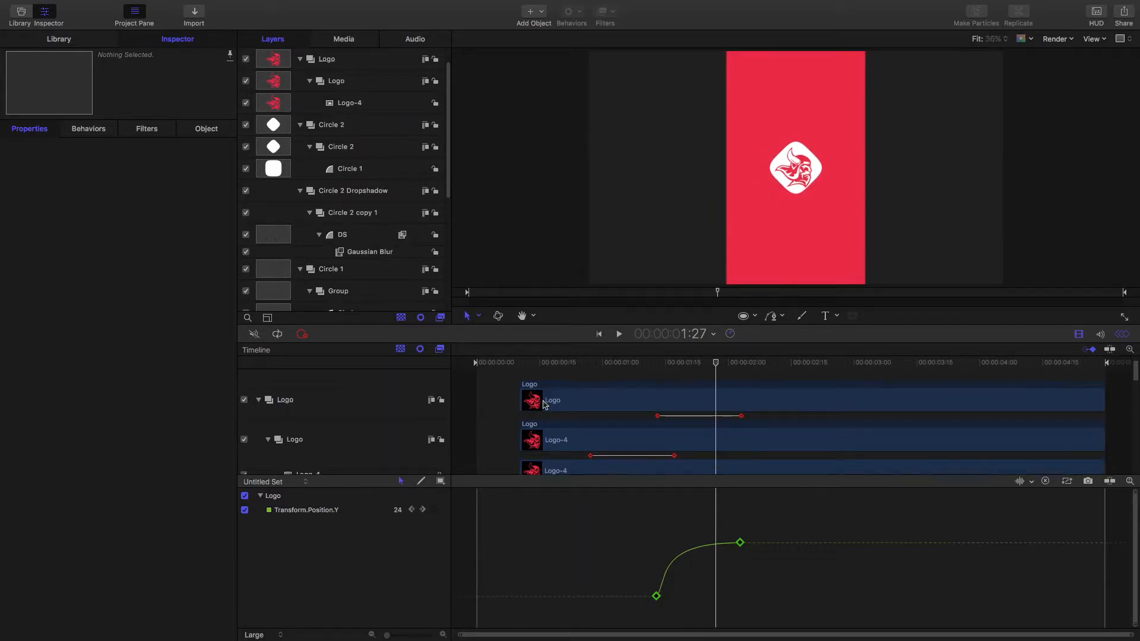
{"action": "scroll", "coordinate": [441, 439], "scroll_direction": "down", "scroll_amount": 2}
{"action": "left_click", "coordinate": [357, 402]}
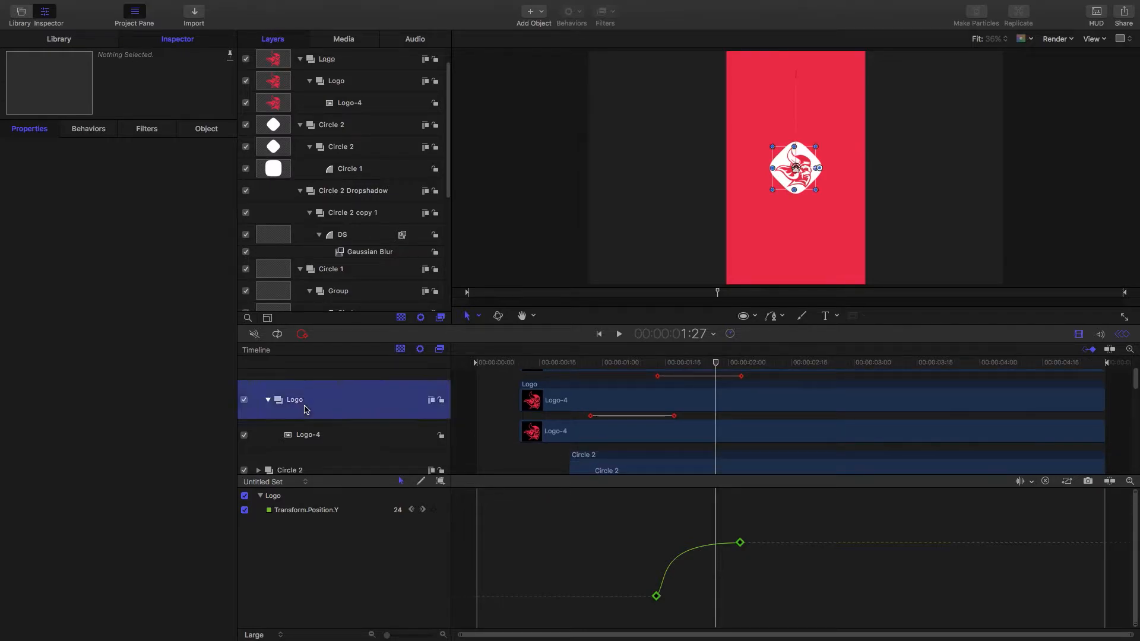
{"action": "left_click", "coordinate": [164, 6]}
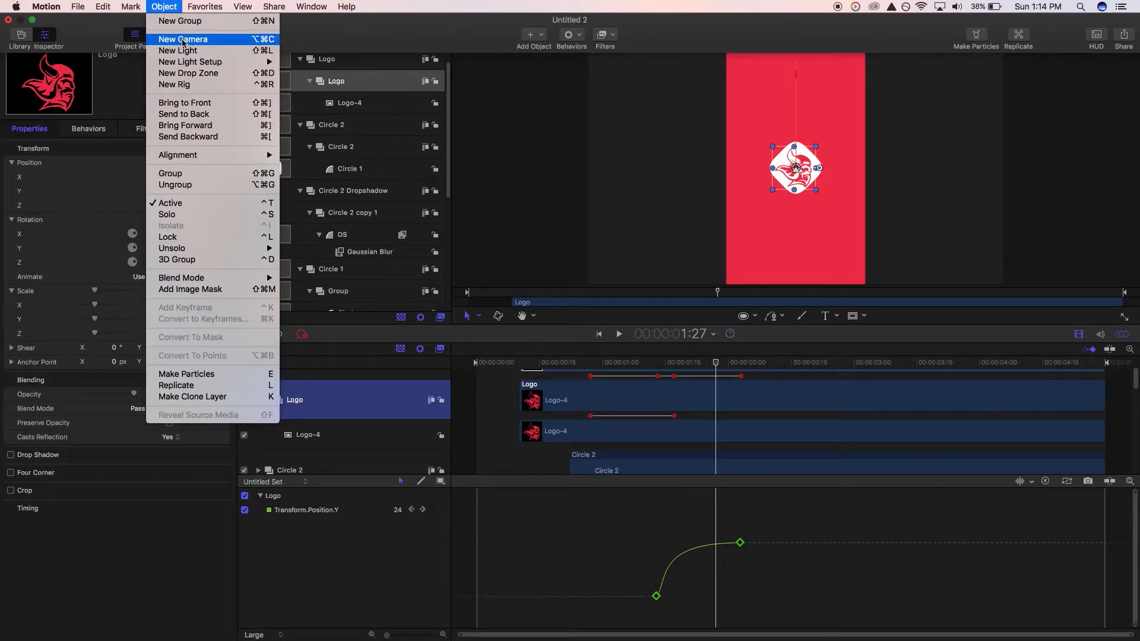
{"action": "left_click", "coordinate": [189, 73]}
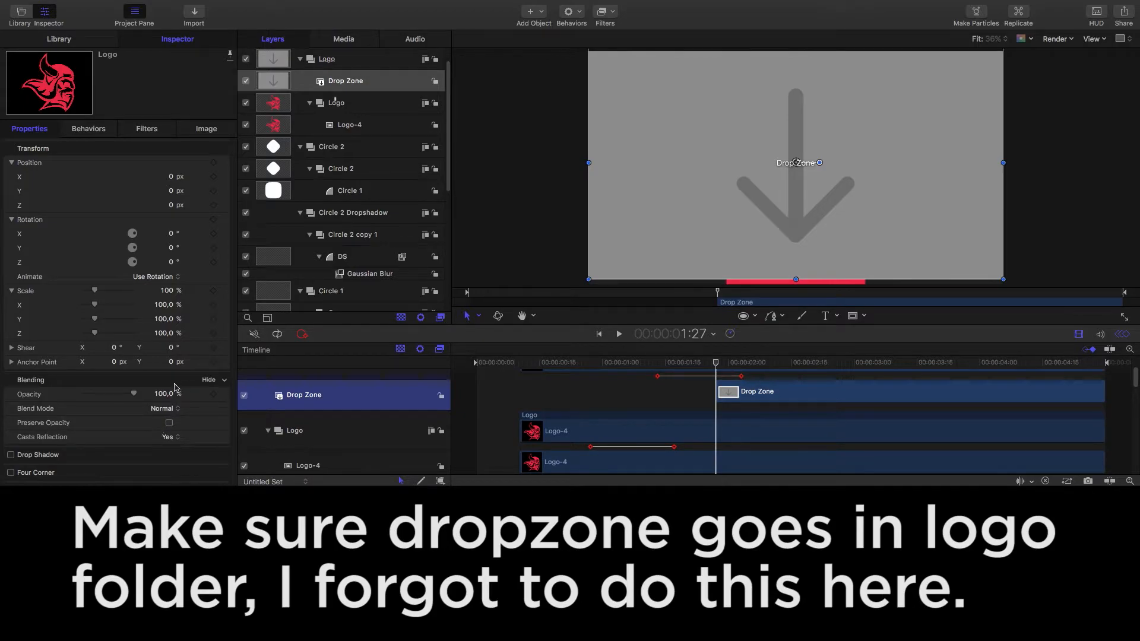
{"action": "left_click_drag", "start_coordinate": [168, 291], "coordinate": [168, 294]}
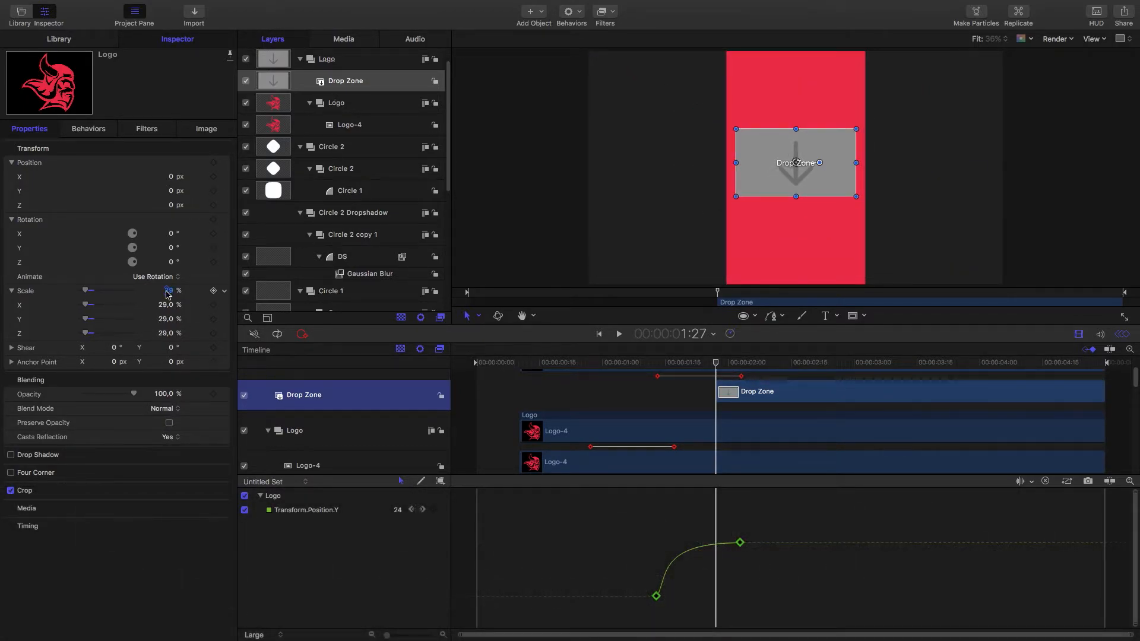
Step: Crop the Drop Zone by 420 on the left, right, bottom and top to make it square
{"action": "left_click", "coordinate": [29, 491]}
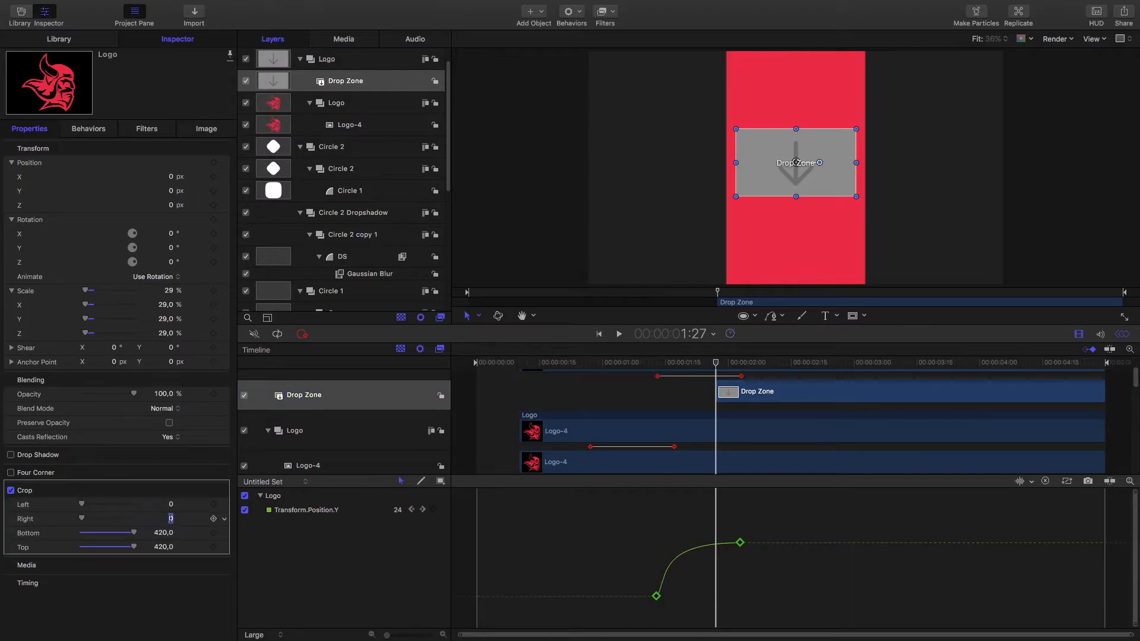
{"action": "type", "text": "420"}
{"action": "key", "text": "Return"}
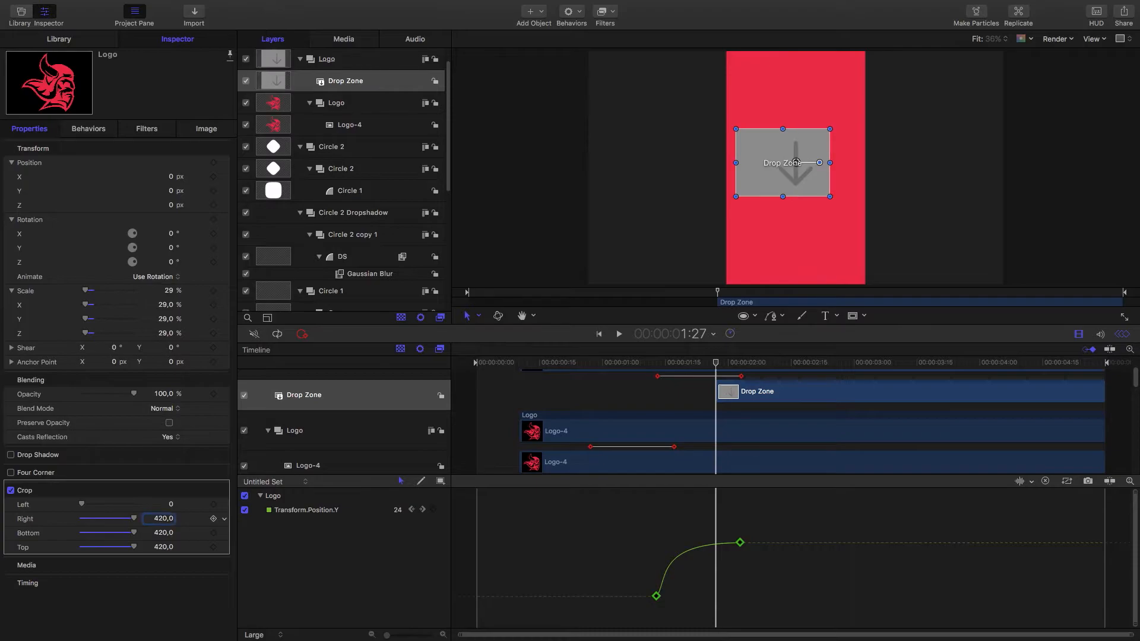
{"action": "left_click", "coordinate": [168, 504]}
{"action": "key", "text": "Return"}
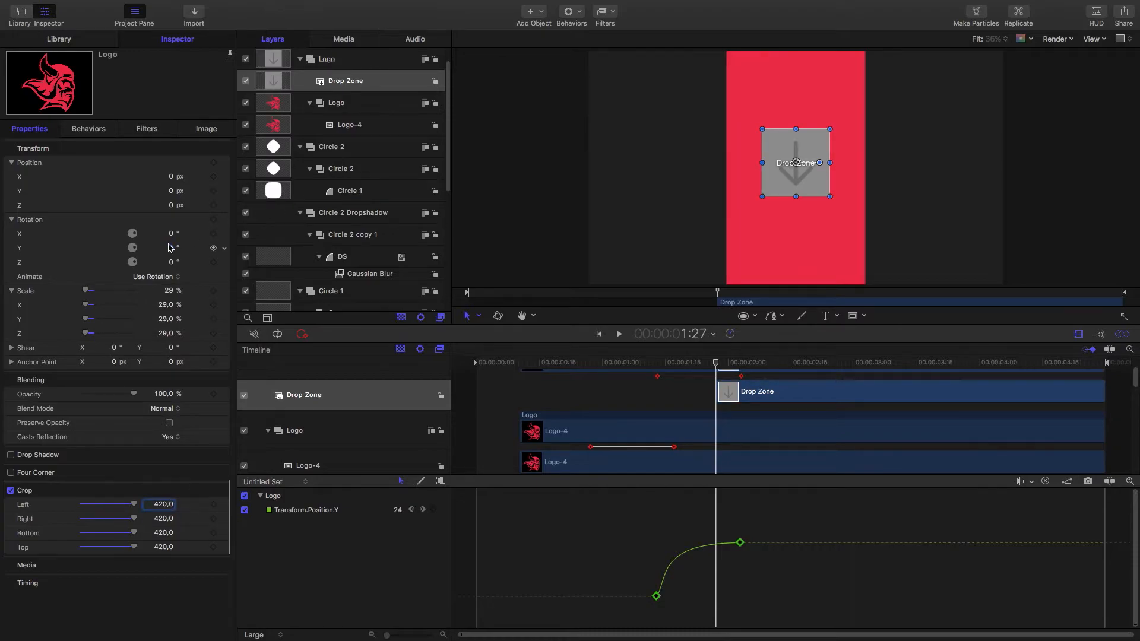
Step: Scale the Drop Zone to 15% and set its Y position to -25 px to centre it in the rounded square
{"action": "left_click_drag", "start_coordinate": [169, 291], "coordinate": [162, 293]}
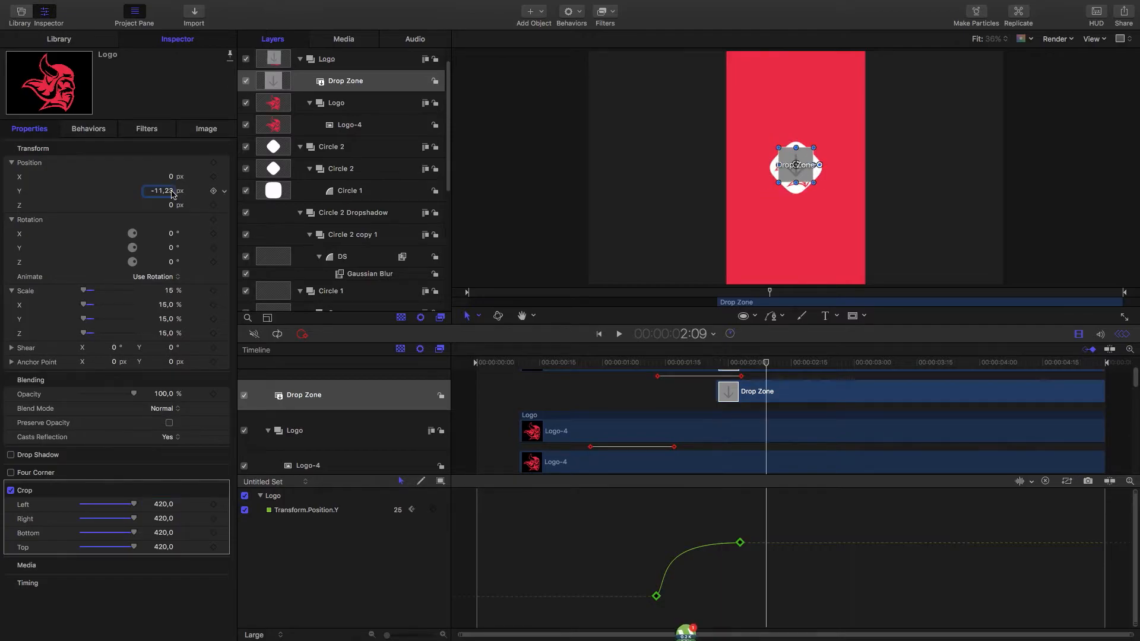
{"action": "double_click", "coordinate": [171, 194]}
{"action": "type", "text": "-25,"}
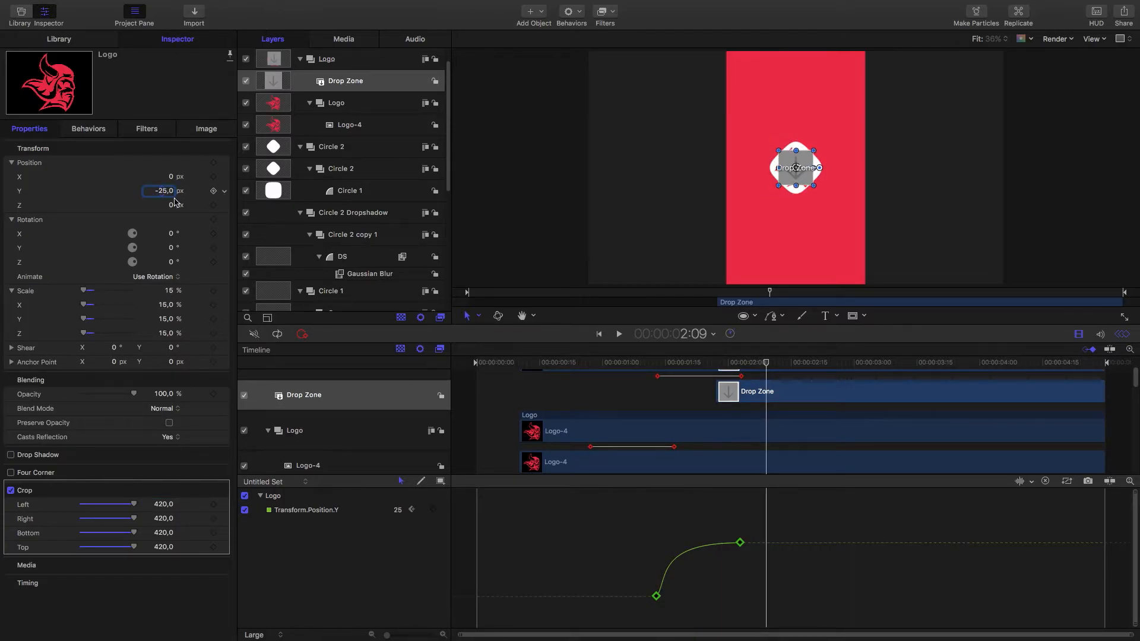
Step: Publish the Drop Zone's Source Media parameter
{"action": "left_click", "coordinate": [206, 128]}
{"action": "left_click", "coordinate": [224, 170]}
{"action": "left_click", "coordinate": [250, 320]}
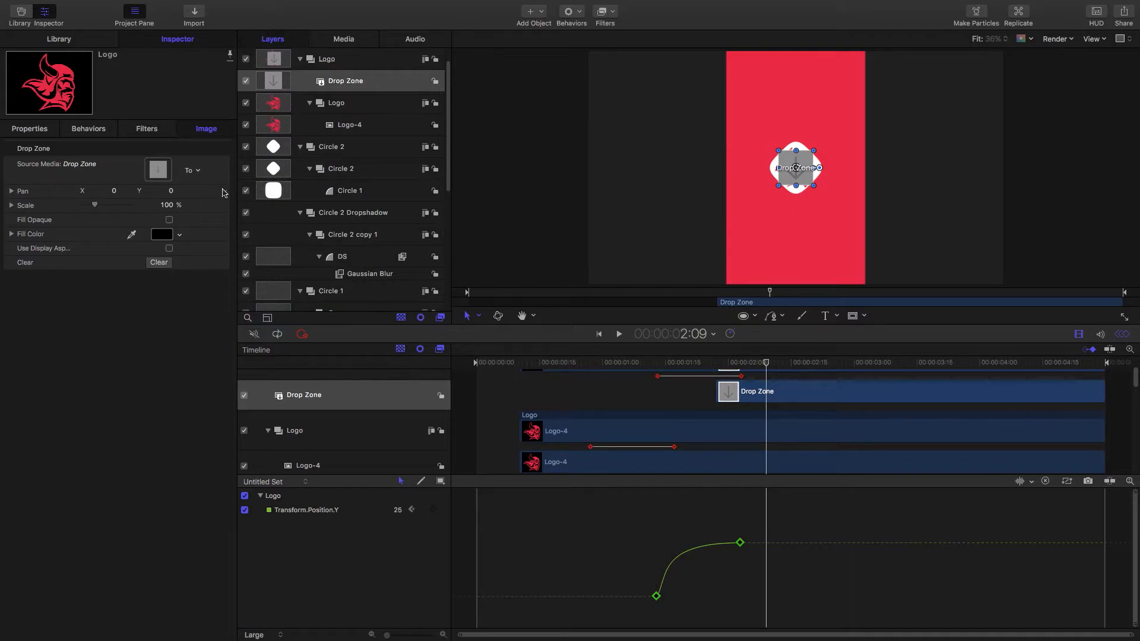
Step: Publish the Drop Zone's Pan, Scale and Opacity parameters
{"action": "left_click", "coordinate": [224, 191]}
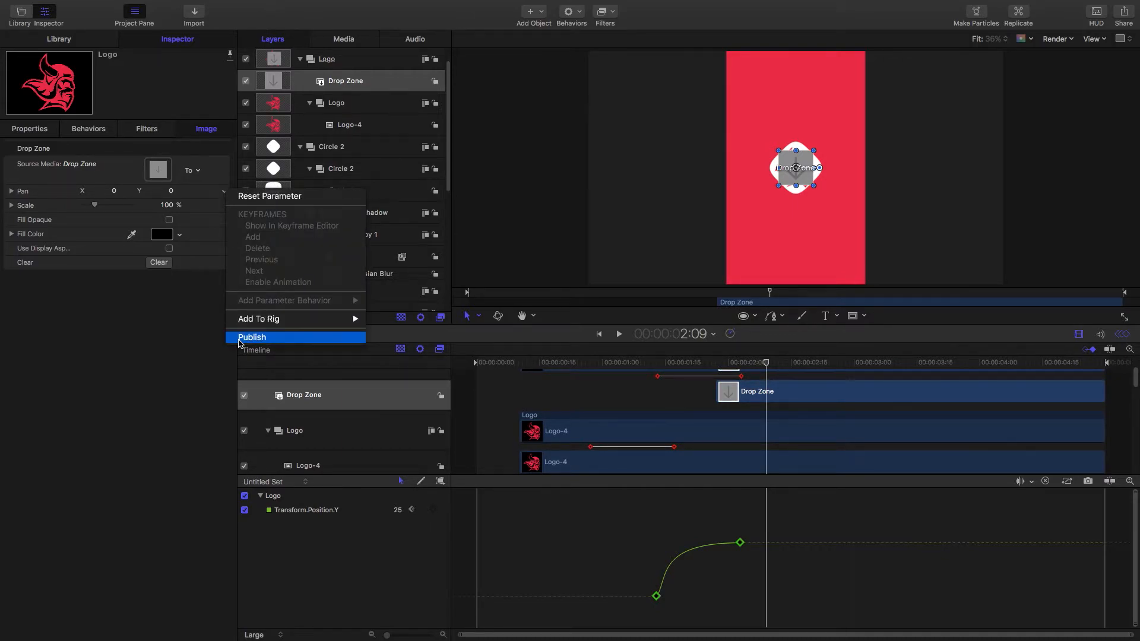
{"action": "left_click", "coordinate": [247, 337]}
{"action": "left_click", "coordinate": [225, 206]}
{"action": "left_click", "coordinate": [242, 352]}
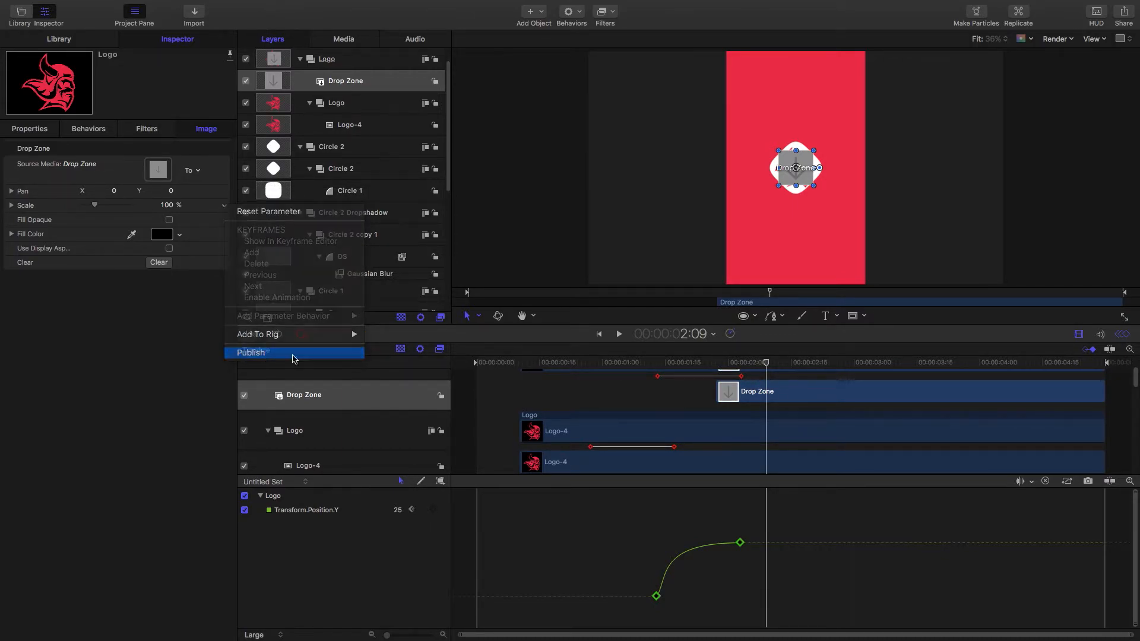
{"action": "left_click", "coordinate": [37, 130]}
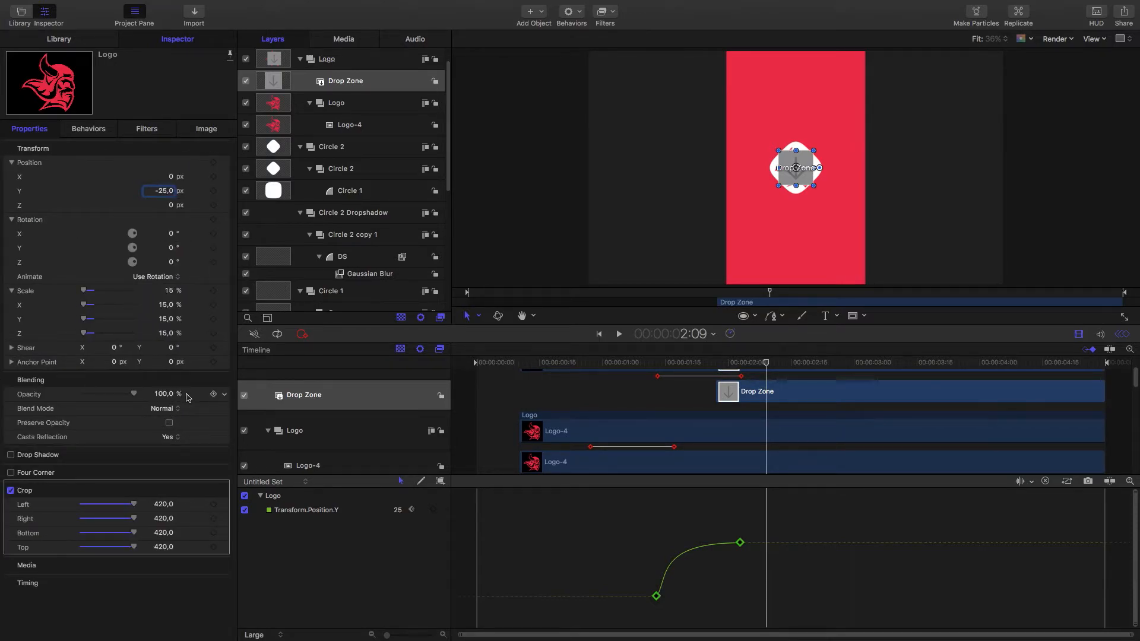
{"action": "left_click", "coordinate": [225, 399]}
{"action": "left_click", "coordinate": [249, 544]}
Step: Set the Drop Zone's opacity to 0% and start its layer earlier in the timeline
{"action": "left_click_drag", "start_coordinate": [135, 394], "coordinate": [81, 394]}
{"action": "left_click_drag", "start_coordinate": [767, 363], "coordinate": [576, 367]}
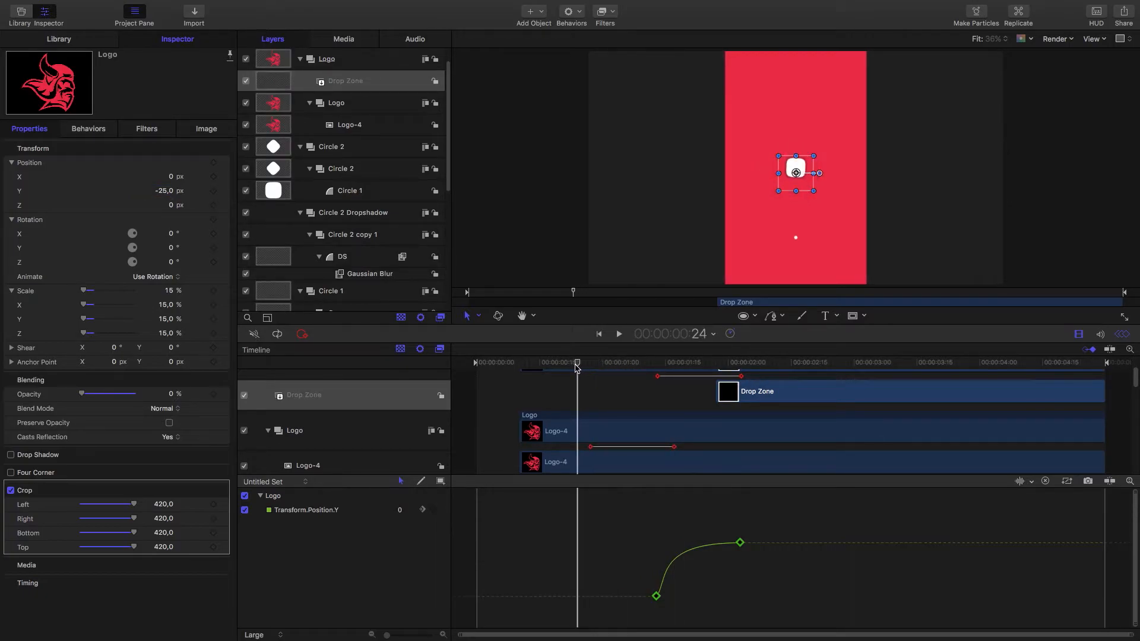
{"action": "left_click_drag", "start_coordinate": [726, 392], "coordinate": [603, 392]}
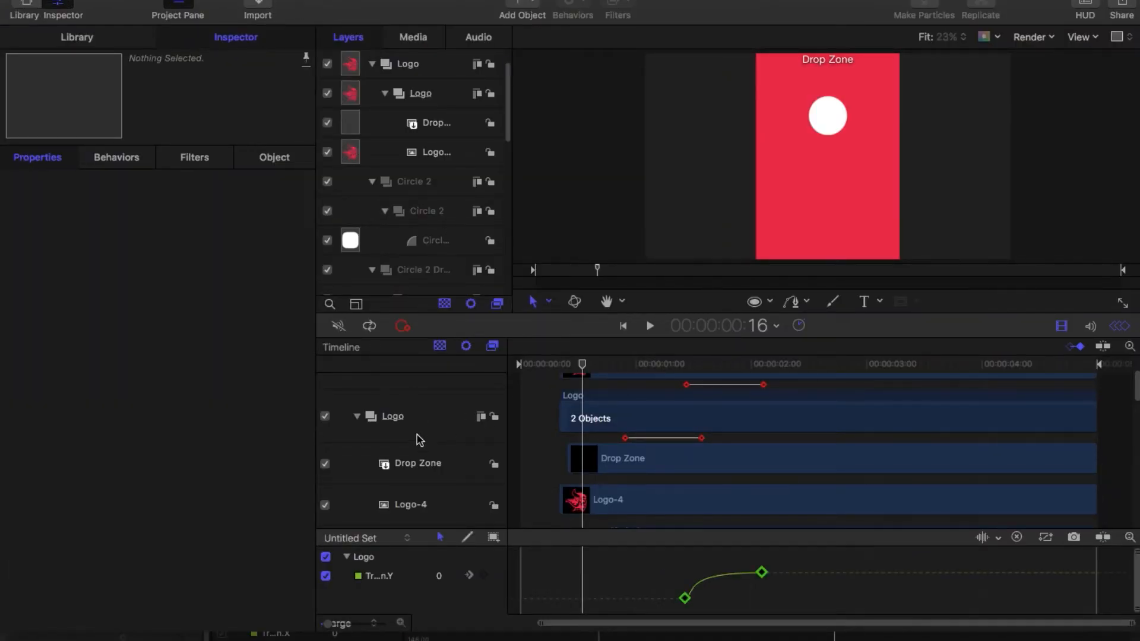
Step: Add an image mask to the inner Logo group with Circle 2 as source, keep Circle 2 visible, and play back the result
{"action": "left_click", "coordinate": [394, 425]}
{"action": "right_click", "coordinate": [394, 422]}
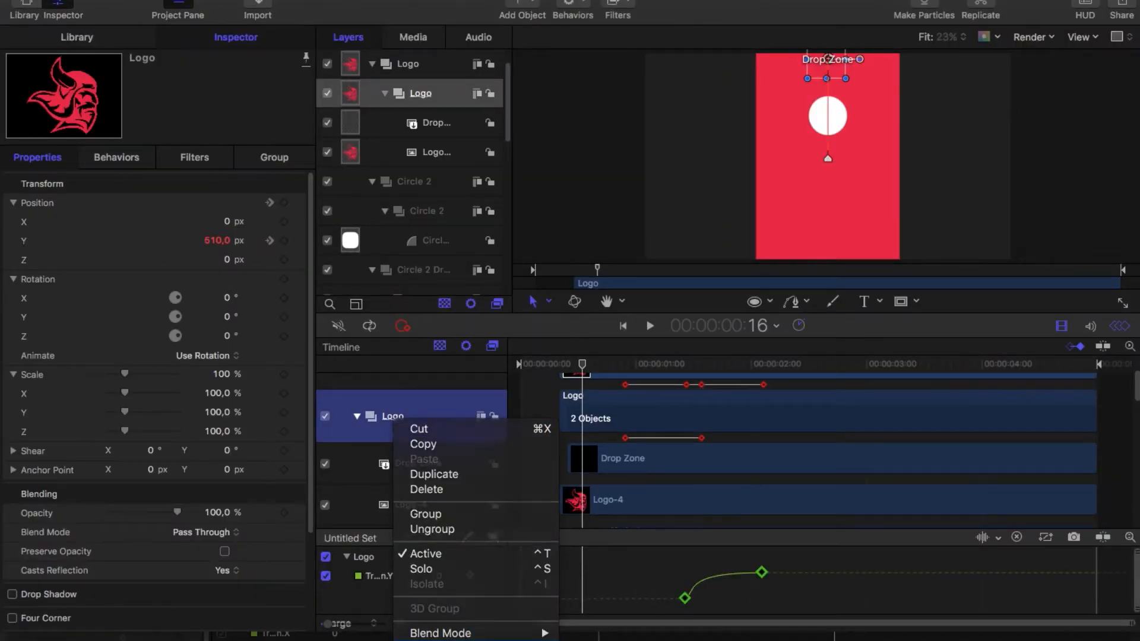
{"action": "left_click", "coordinate": [440, 639]}
{"action": "scroll", "coordinate": [441, 484], "scroll_direction": "down", "scroll_amount": 6}
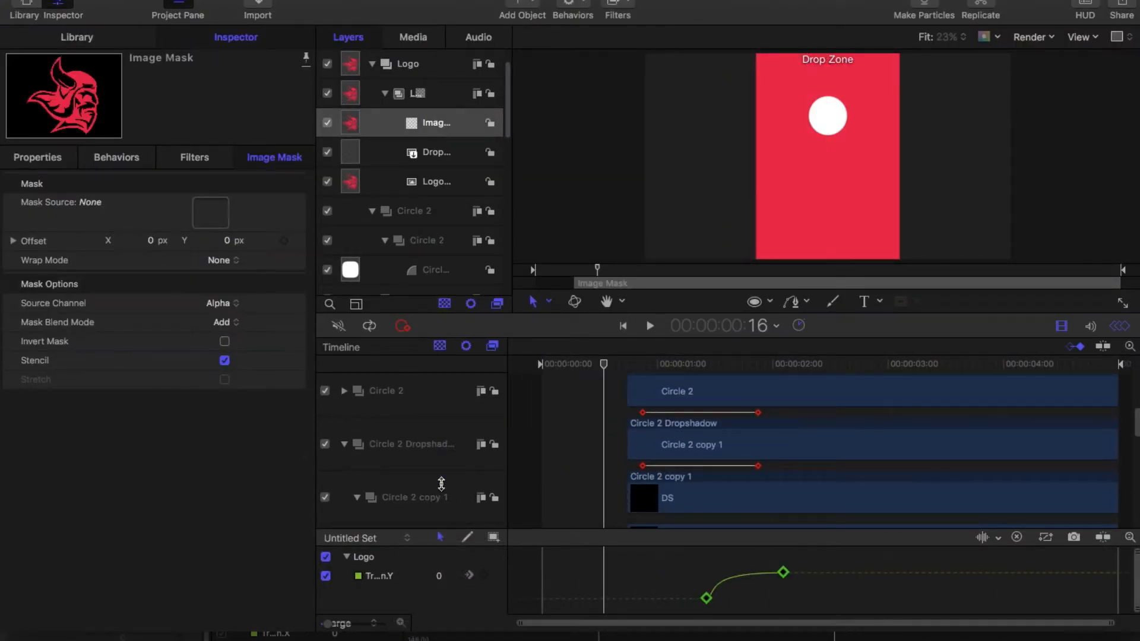
{"action": "scroll", "coordinate": [441, 484], "scroll_direction": "up", "scroll_amount": 1}
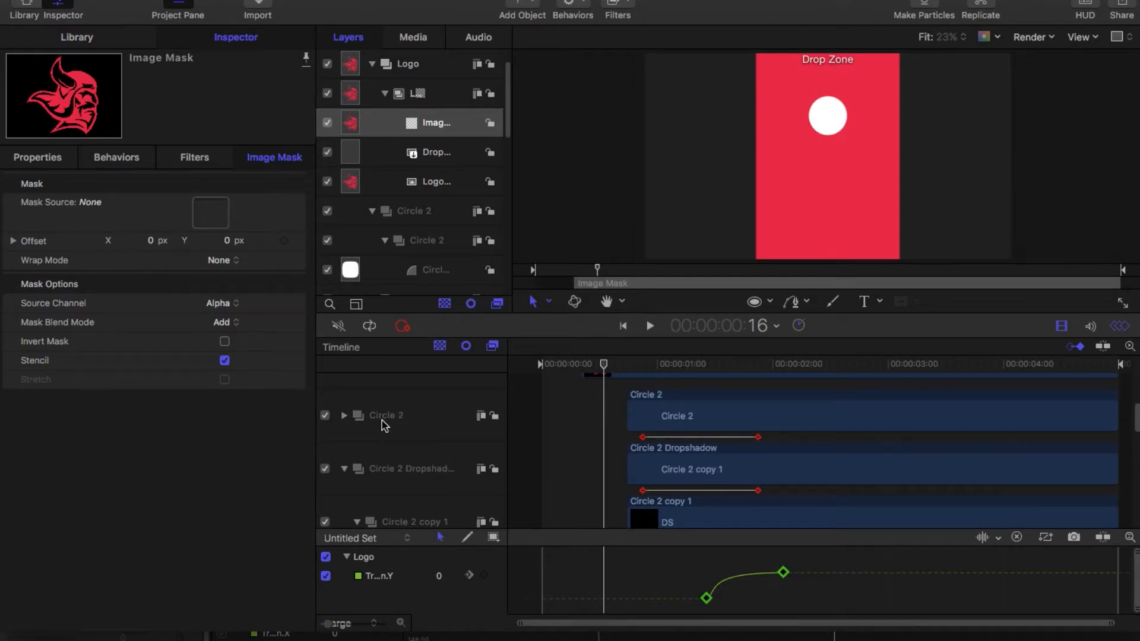
{"action": "left_click_drag", "start_coordinate": [384, 425], "coordinate": [221, 220]}
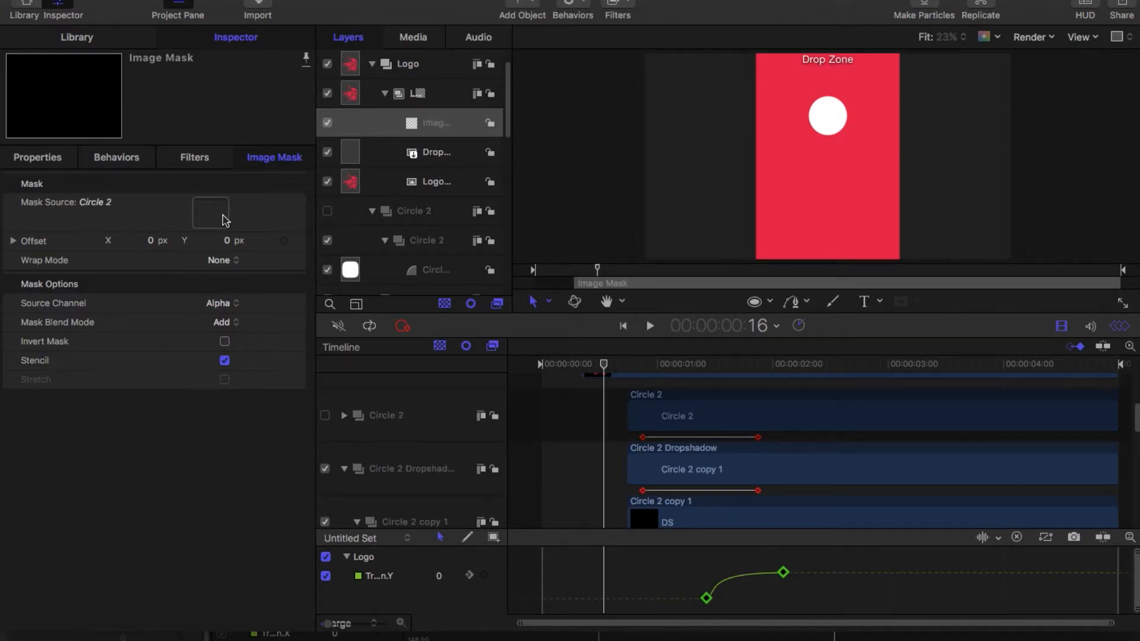
{"action": "left_click", "coordinate": [325, 415]}
{"action": "key", "text": "space"}
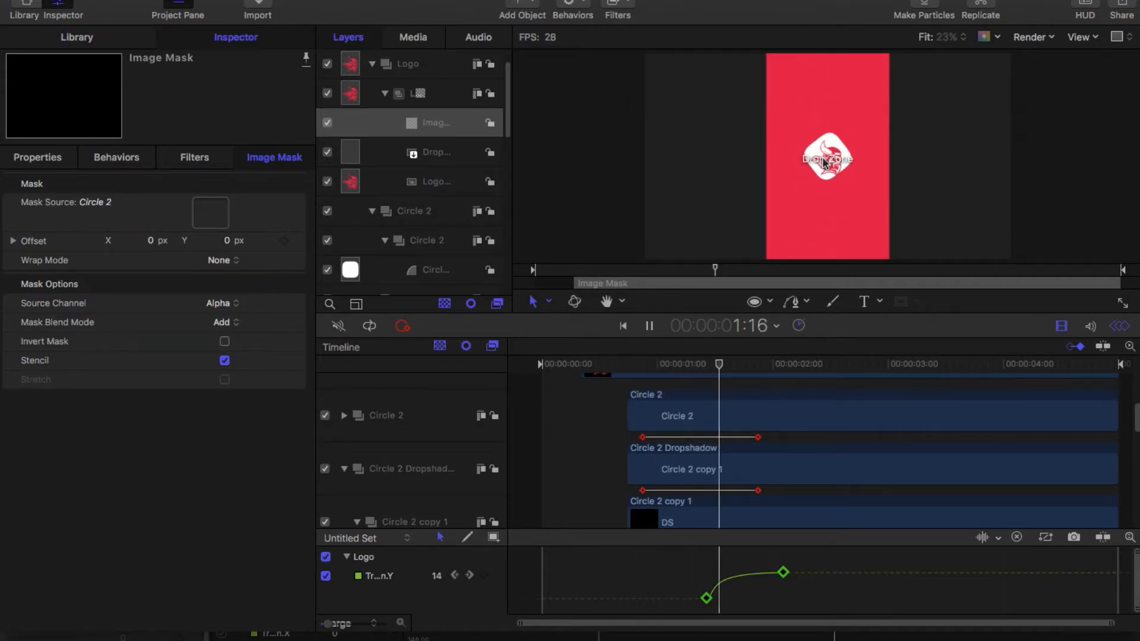
{"action": "key", "text": "space"}
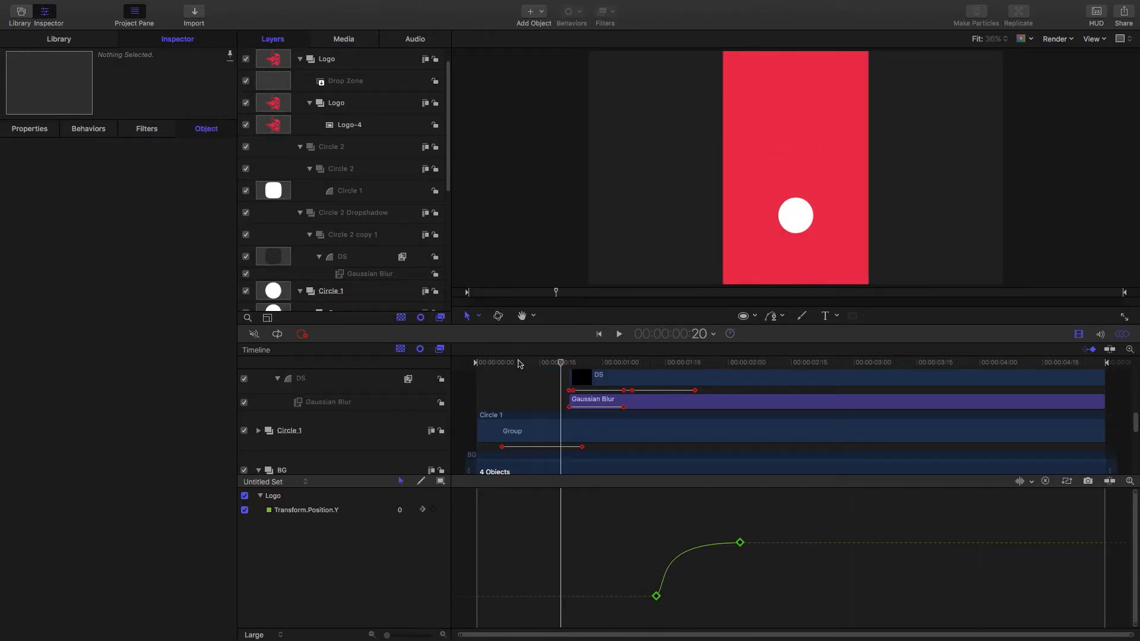
Step: Put the Circle 1 group inside a new parent group at frame 10 and name the parent Circle 1
{"action": "mouse_move", "coordinate": [518, 364]}
{"action": "left_mouse_down"}
{"action": "mouse_move", "coordinate": [502, 363]}
{"action": "mouse_move", "coordinate": [520, 361]}
{"action": "left_mouse_up"}
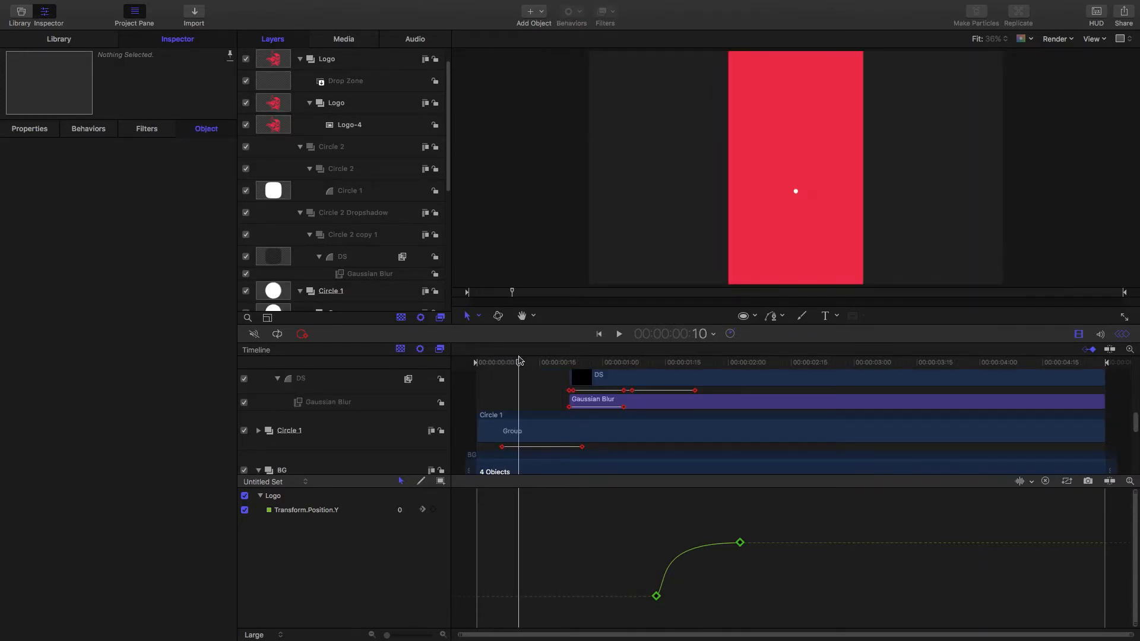
{"action": "right_click", "coordinate": [334, 446]}
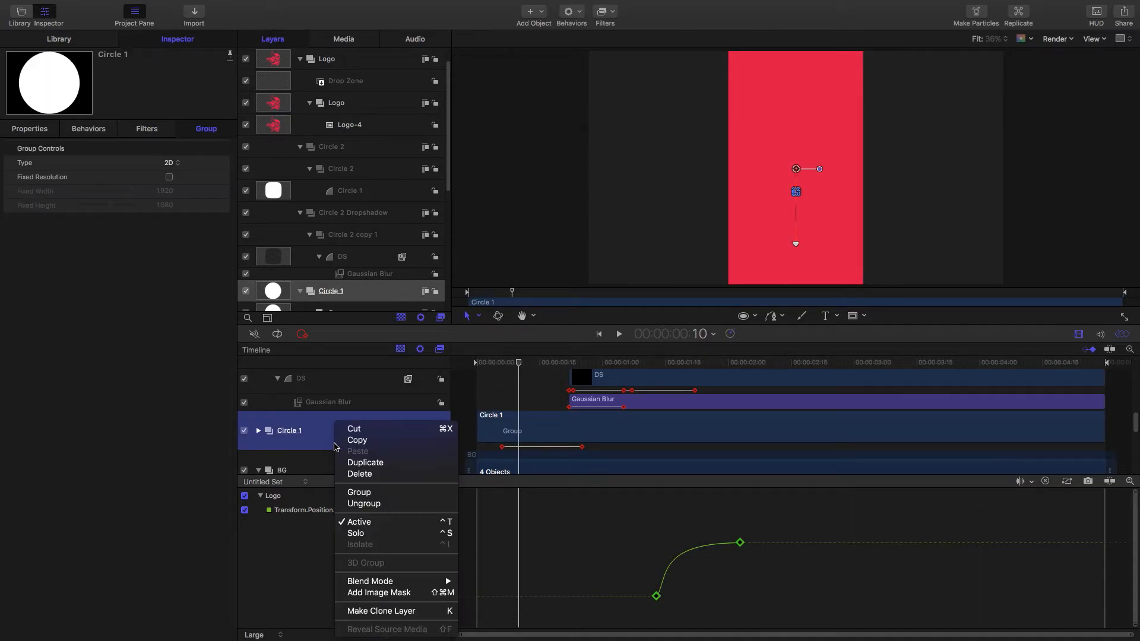
{"action": "left_click", "coordinate": [358, 491]}
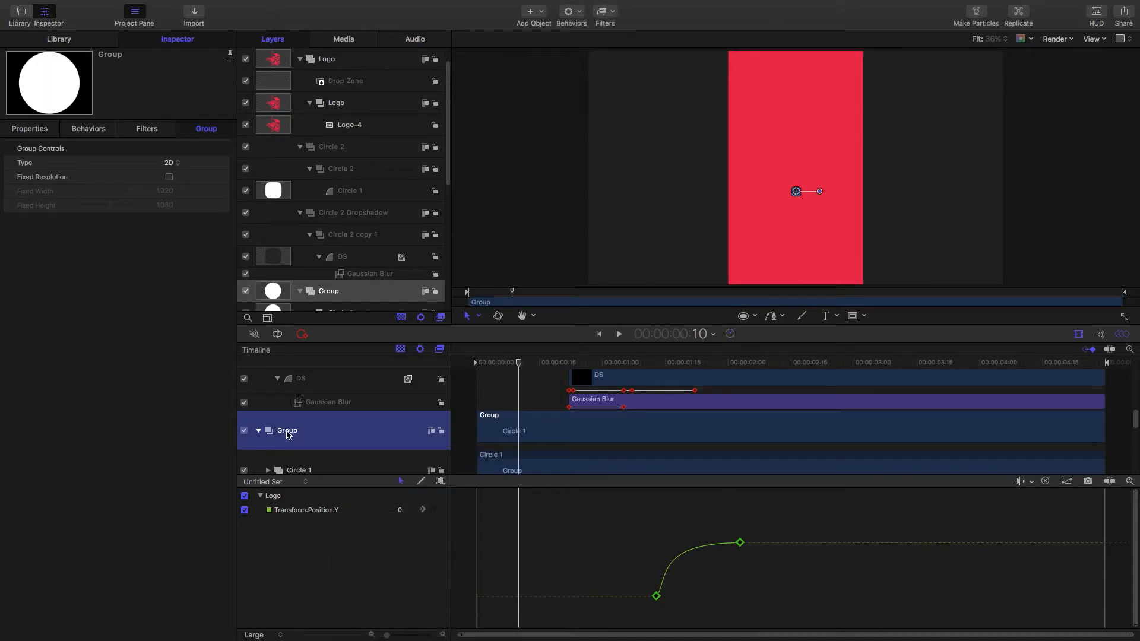
{"action": "double_click", "coordinate": [287, 432]}
{"action": "type", "text": "Circle 1"}
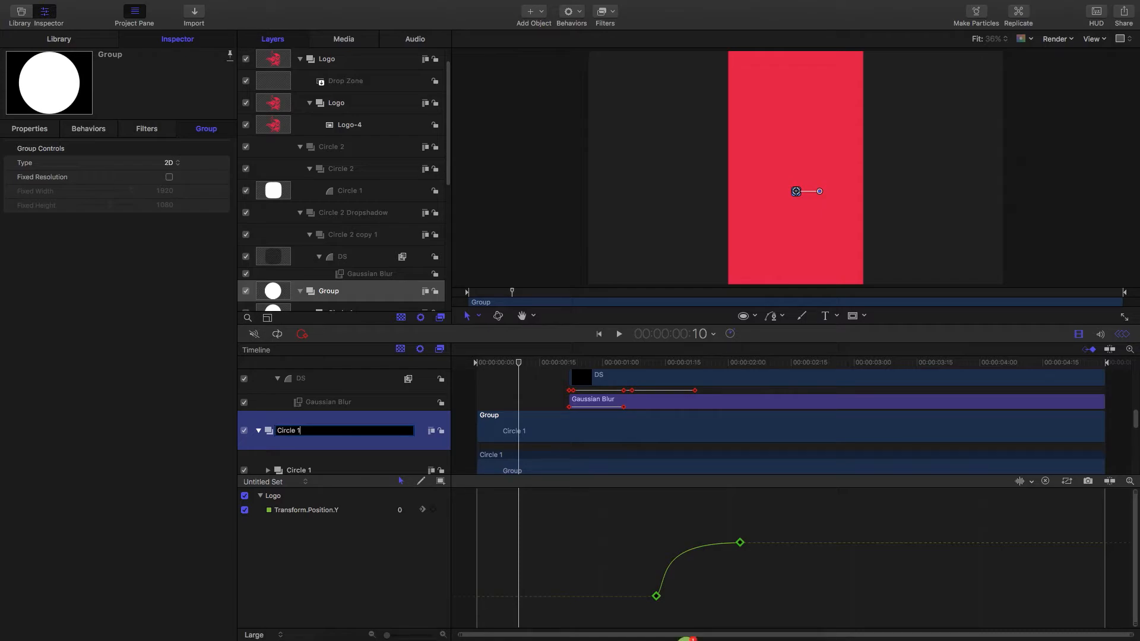
{"action": "key", "text": "Return"}
Step: Raise the outer Circle 1 group's Y position, trying 100 px and settling on 150 px, and preview the animation from the start
{"action": "left_click", "coordinate": [30, 128]}
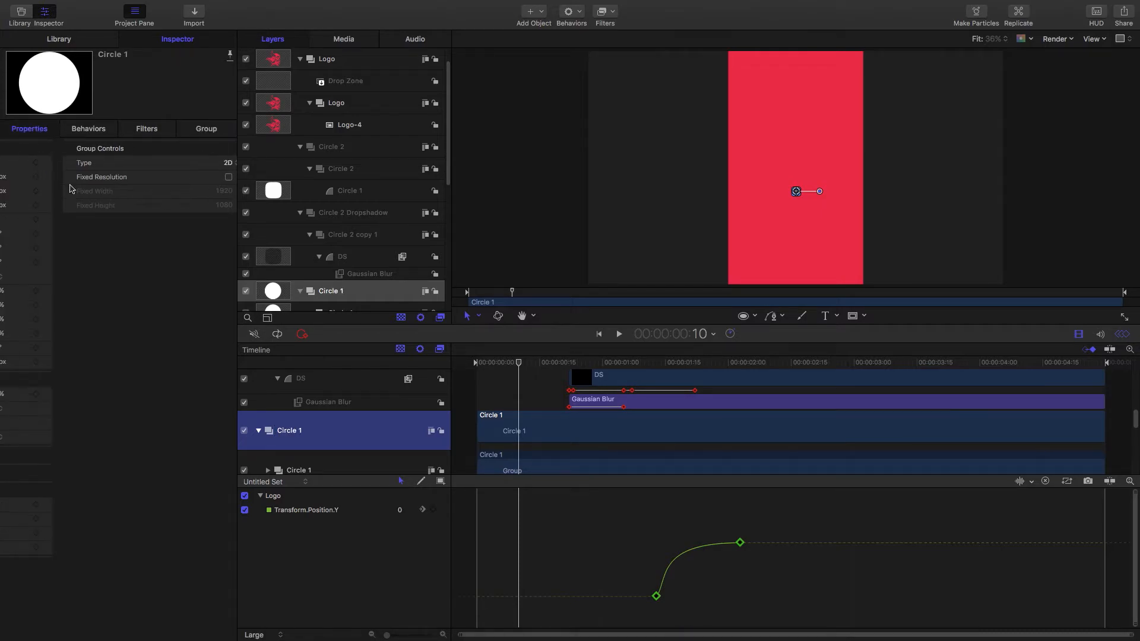
{"action": "left_click", "coordinate": [168, 192]}
{"action": "type", "text": "100"}
{"action": "key", "text": "Return"}
{"action": "key", "text": "space"}
{"action": "key", "text": "space"}
{"action": "type", "text": "150"}
{"action": "key", "text": "Return"}
{"action": "left_click_drag", "start_coordinate": [481, 364], "coordinate": [475, 364]}
{"action": "left_click", "coordinate": [486, 379]}
{"action": "key", "text": "space"}
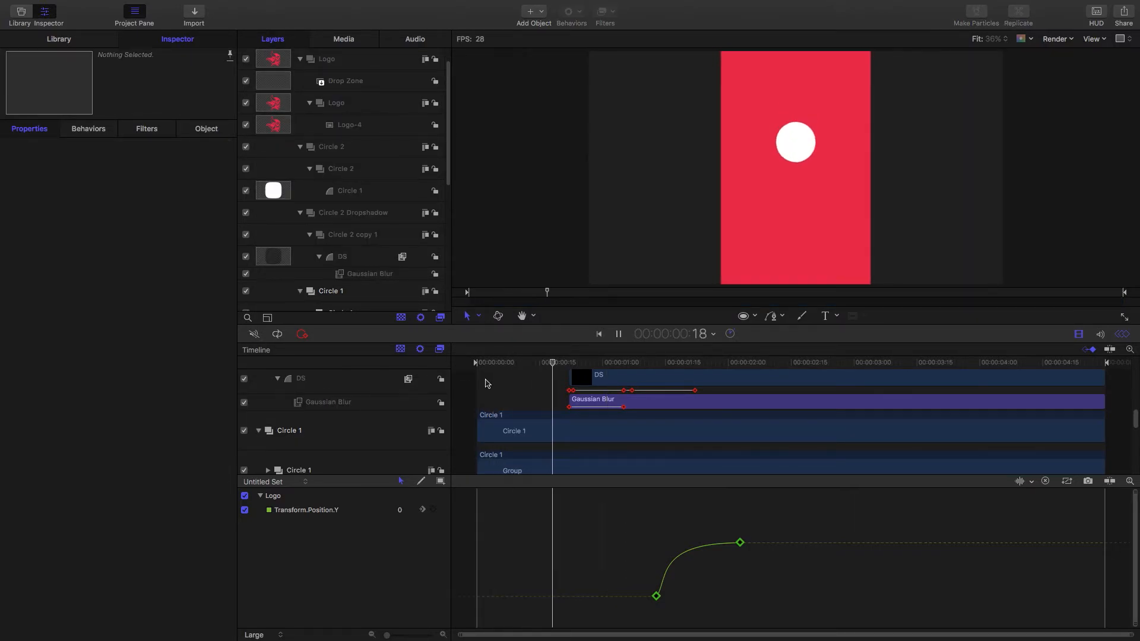
{"action": "key", "text": "space"}
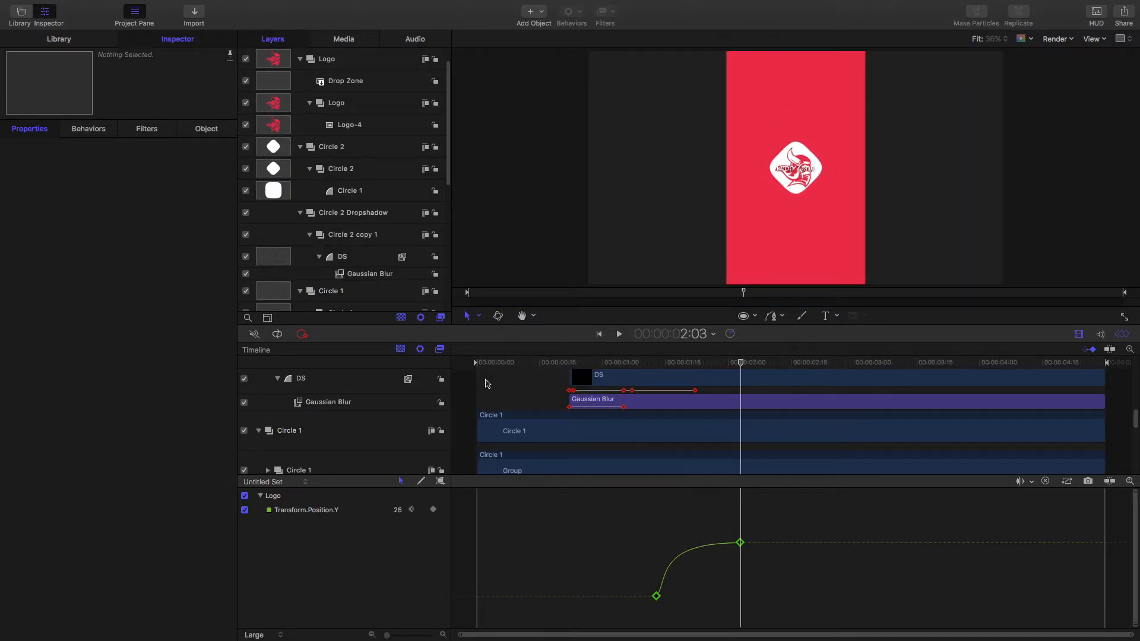
Step: Save and publish the title template as "Simple logo intro" in the Tutorials category
{"action": "left_click", "coordinate": [78, 7]}
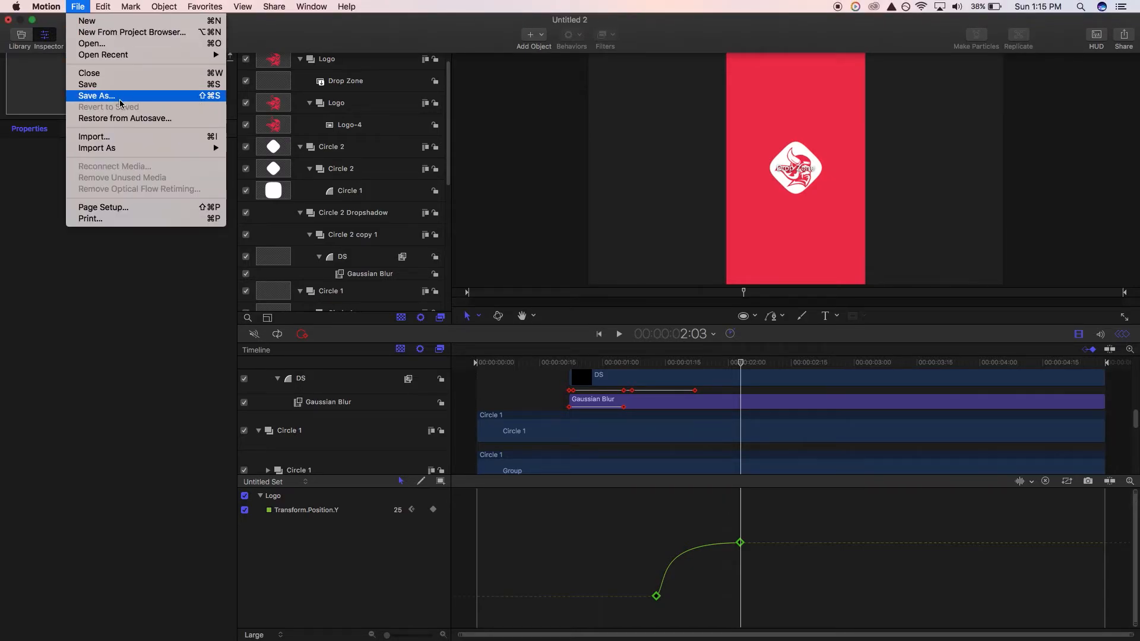
{"action": "left_click", "coordinate": [114, 88]}
{"action": "left_click", "coordinate": [600, 92]}
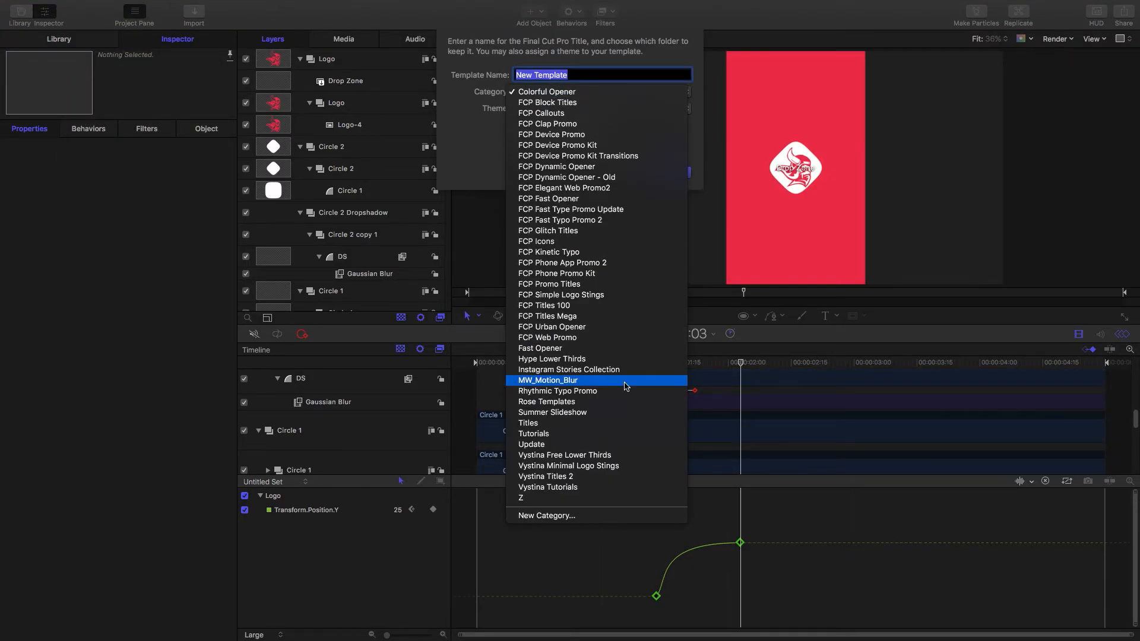
{"action": "left_click", "coordinate": [564, 434]}
{"action": "type", "text": "Simple logo intro"}
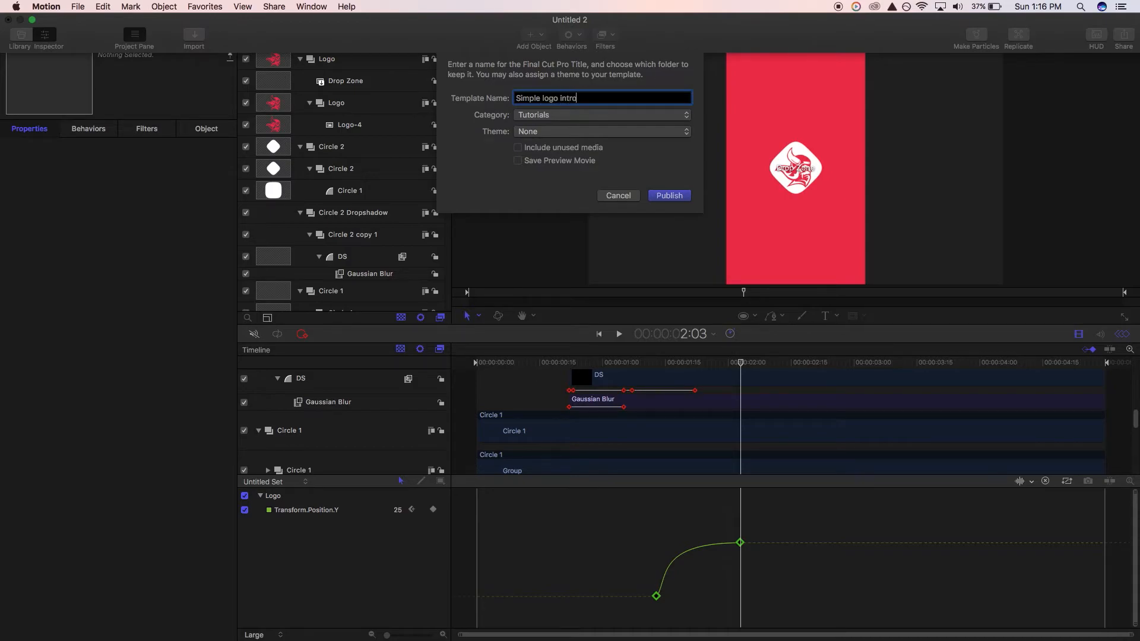
{"action": "key", "text": "Return"}
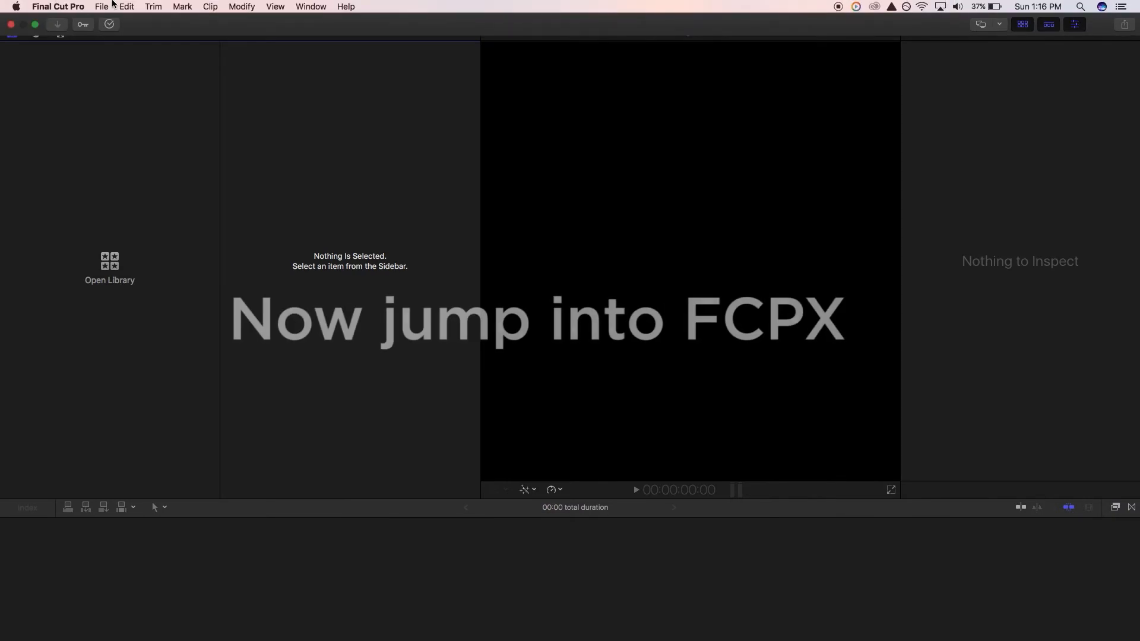
Step: Switch to Final Cut Pro and create a new library named "Test Simple Logo"
{"action": "left_click", "coordinate": [107, 6]}
{"action": "mouse_move", "coordinate": [118, 21]}
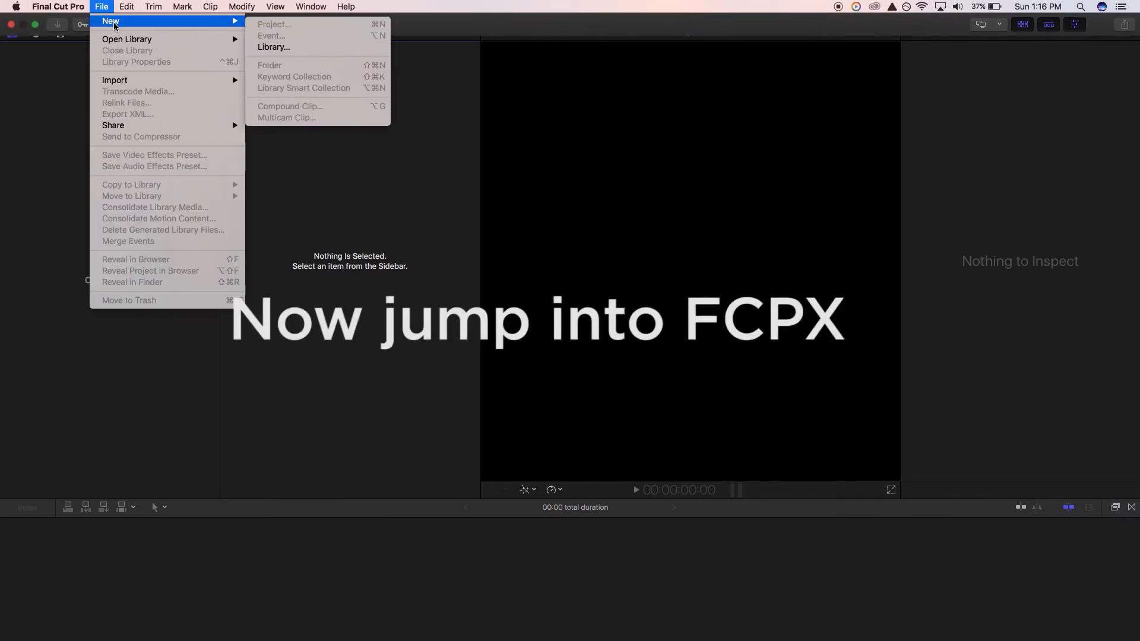
{"action": "left_click", "coordinate": [272, 48]}
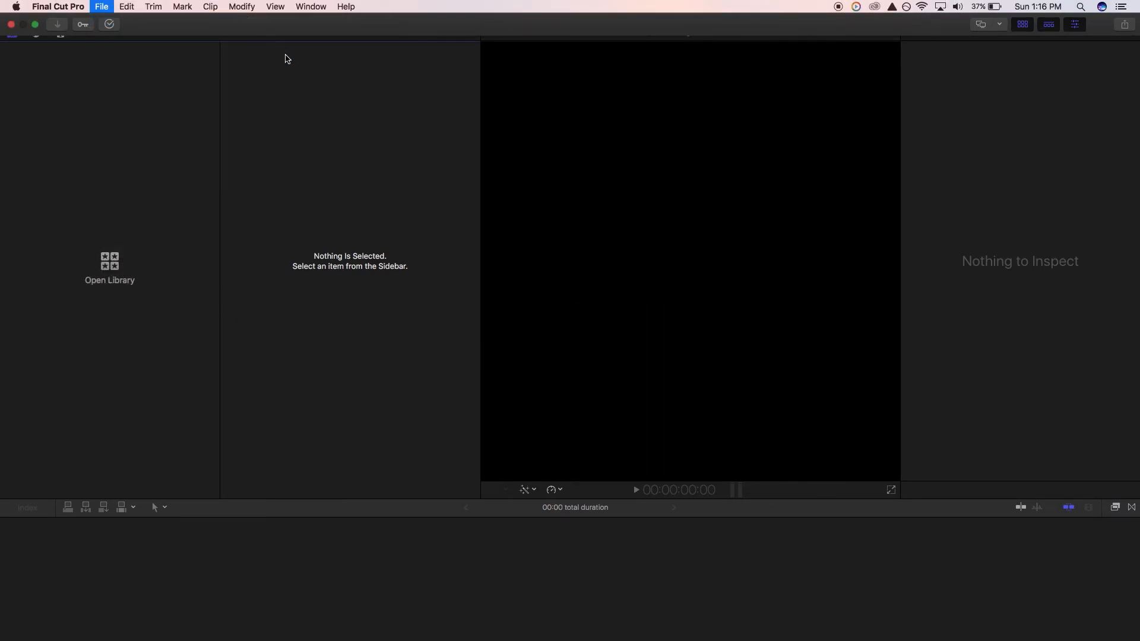
{"action": "type", "text": "Test L"}
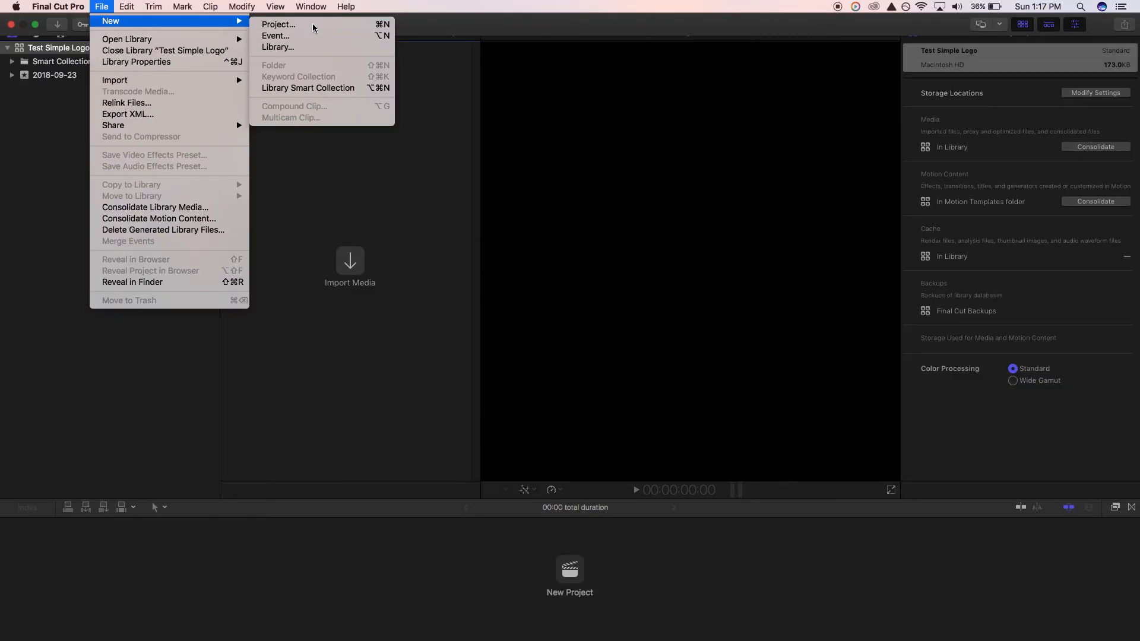
Step: Create a new project named "Sample" with the 1080p HD, 1920x1080, 30p settings
{"action": "left_click", "coordinate": [279, 27]}
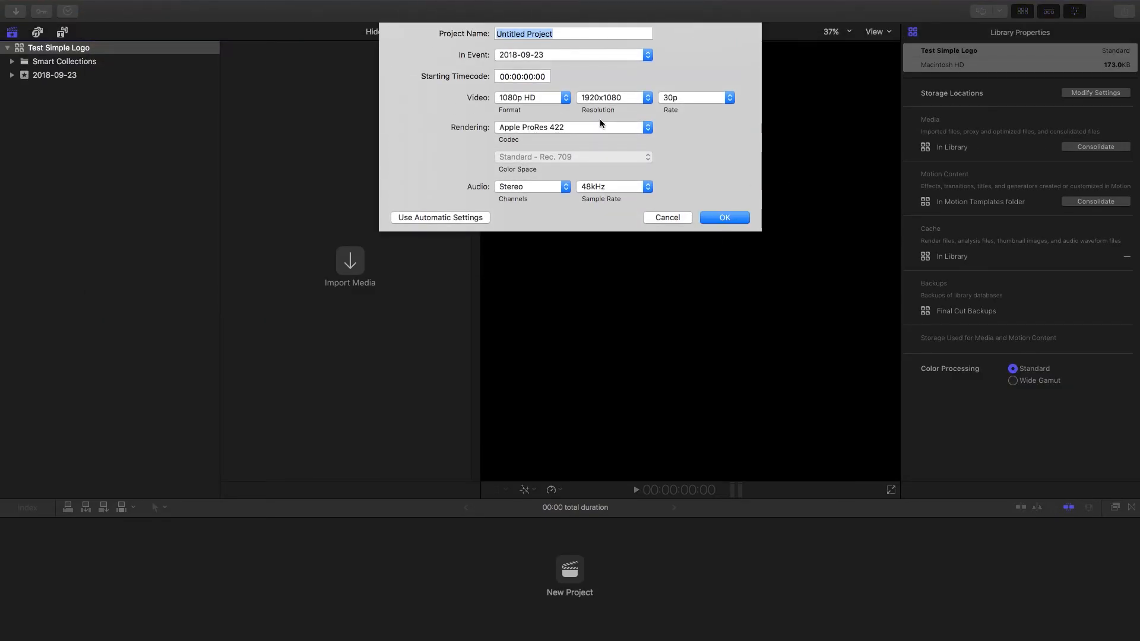
{"action": "type", "text": "Sampl"}
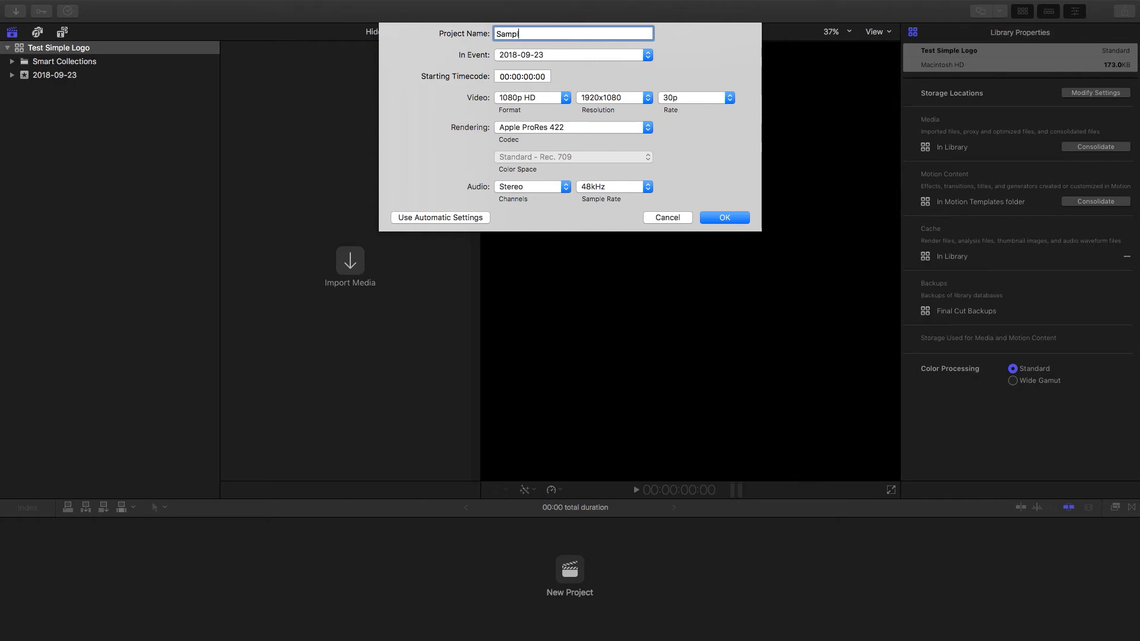
{"action": "type", "text": "e"}
{"action": "key", "text": "Return"}
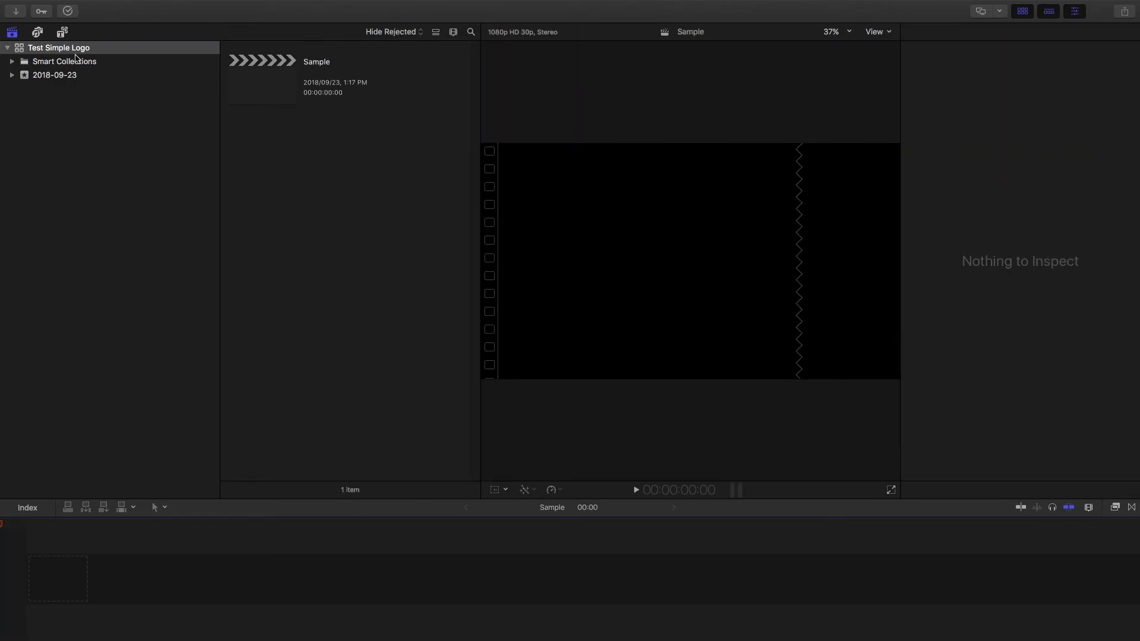
Step: Add the "Simple logo intro" title from the Tutorials category to the project timeline and play it
{"action": "left_click", "coordinate": [62, 32]}
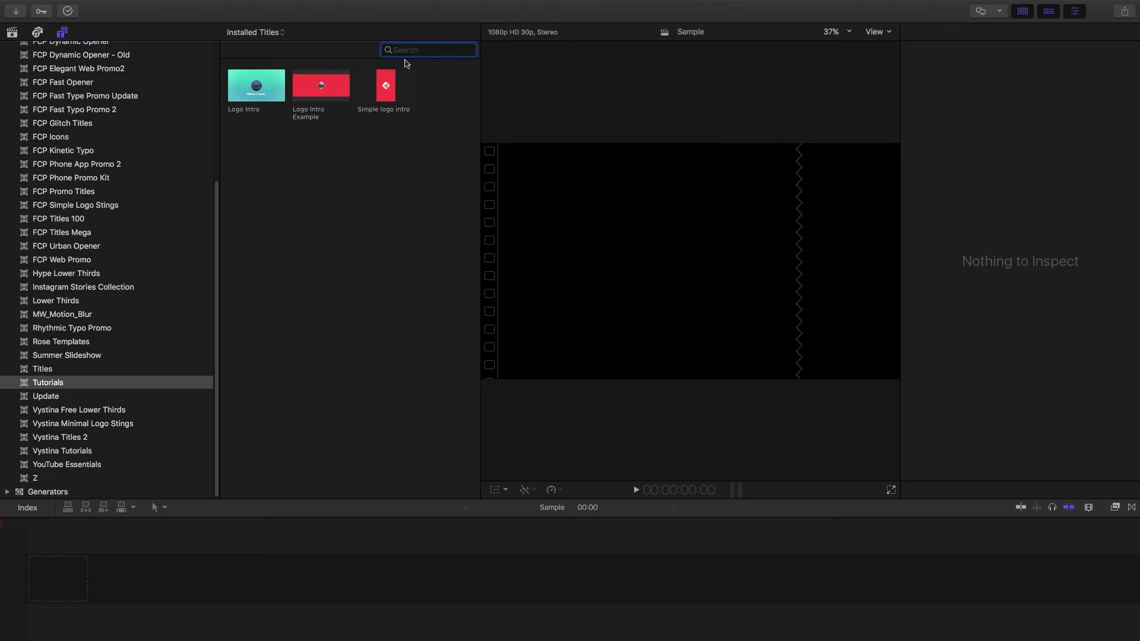
{"action": "left_click_drag", "start_coordinate": [392, 87], "coordinate": [71, 554]}
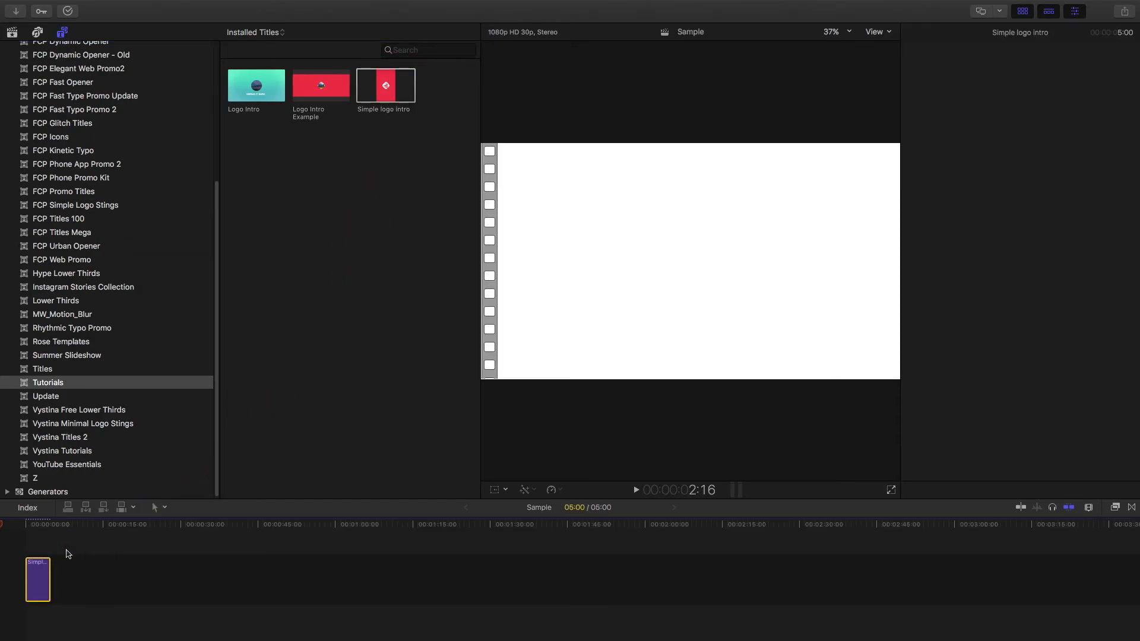
{"action": "key", "text": "space"}
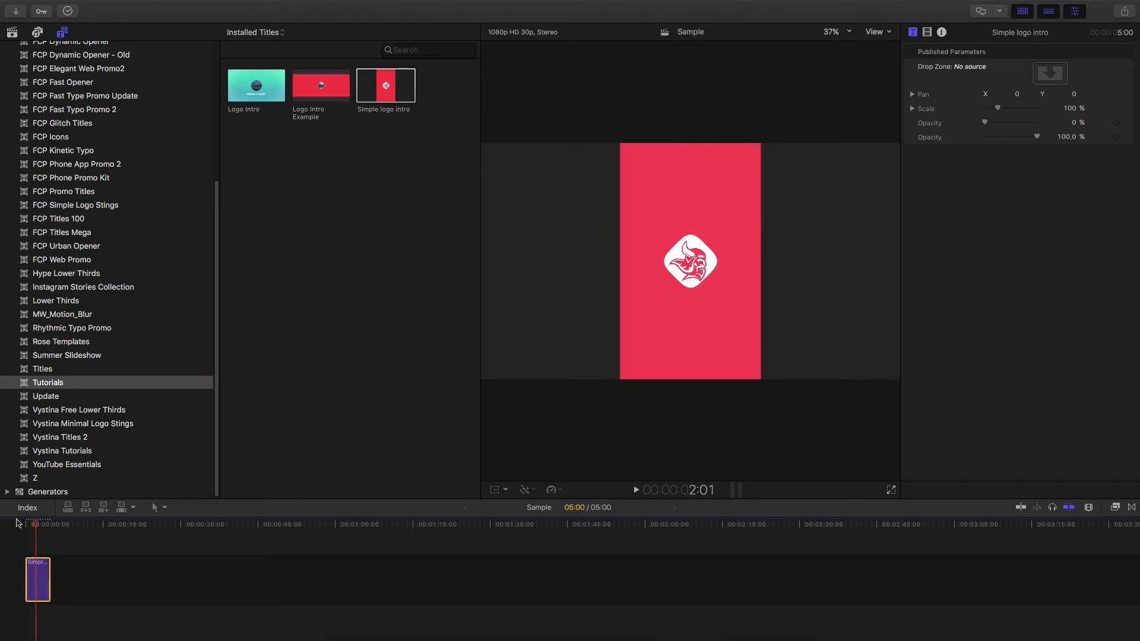
{"action": "key", "text": "space"}
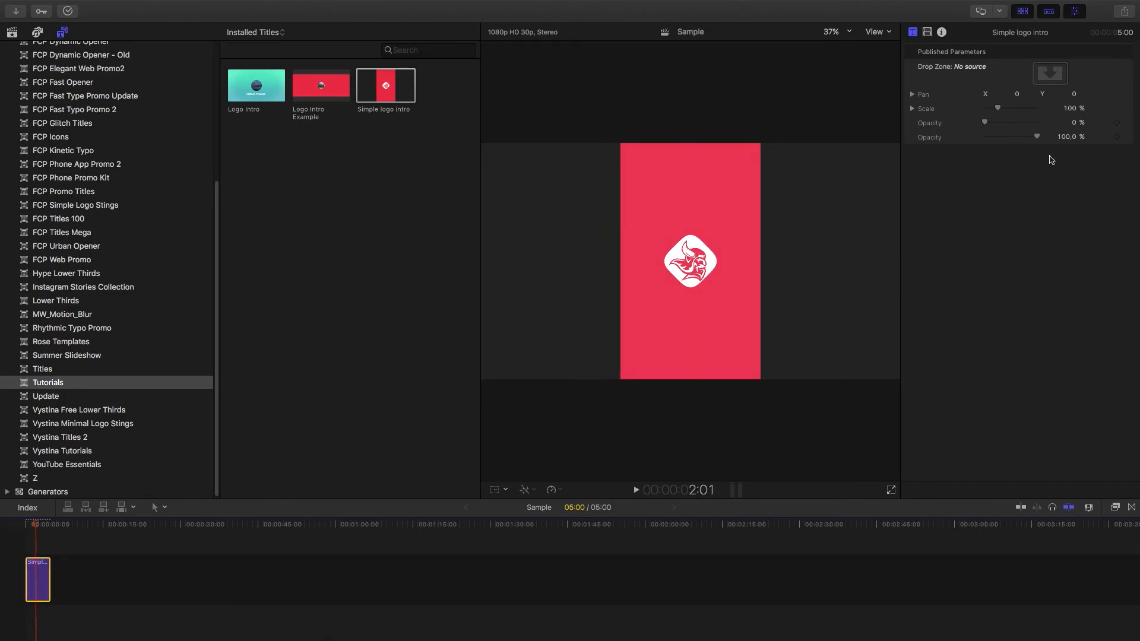
Step: Set the placeholder logo's opacity to 0% and the Drop Zone's opacity to 100%
{"action": "left_click_drag", "start_coordinate": [1038, 139], "coordinate": [936, 157]}
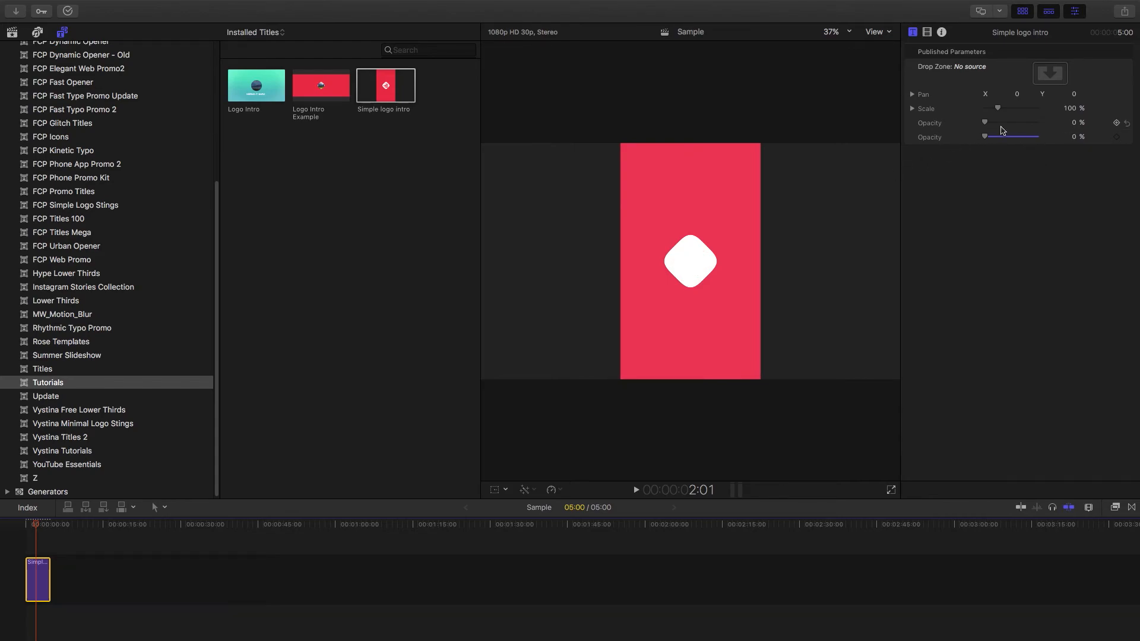
{"action": "left_click_drag", "start_coordinate": [990, 131], "coordinate": [1070, 115]}
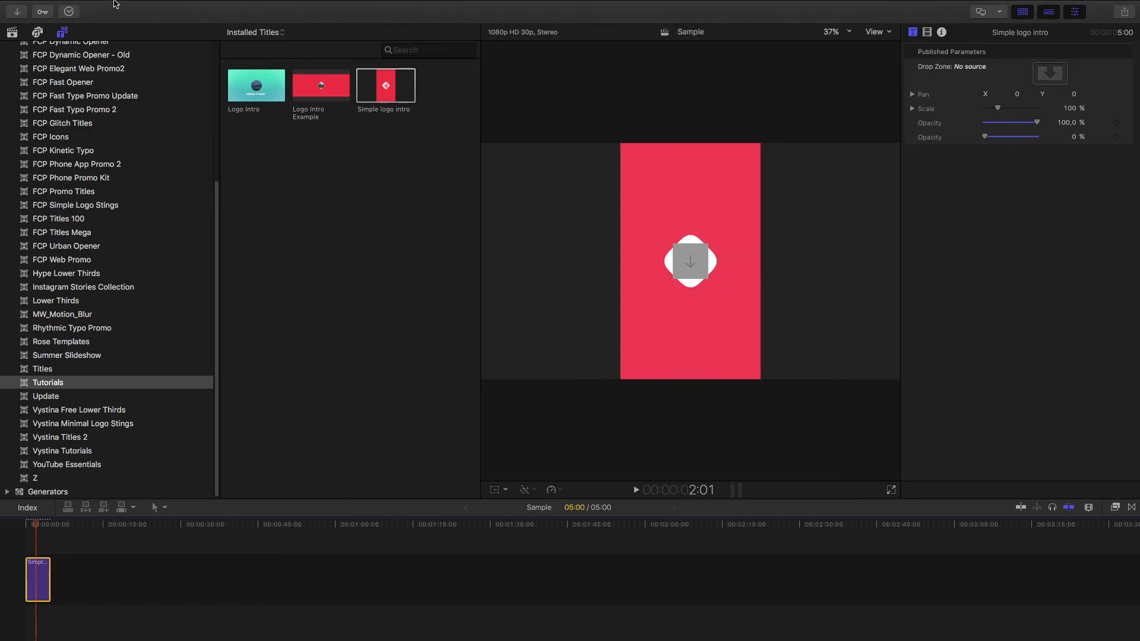
Step: Import Pirate-Logo.png from the Media folder into the existing 2018-09-23 event
{"action": "left_click", "coordinate": [99, 6]}
{"action": "mouse_move", "coordinate": [181, 79]}
{"action": "left_click", "coordinate": [282, 81]}
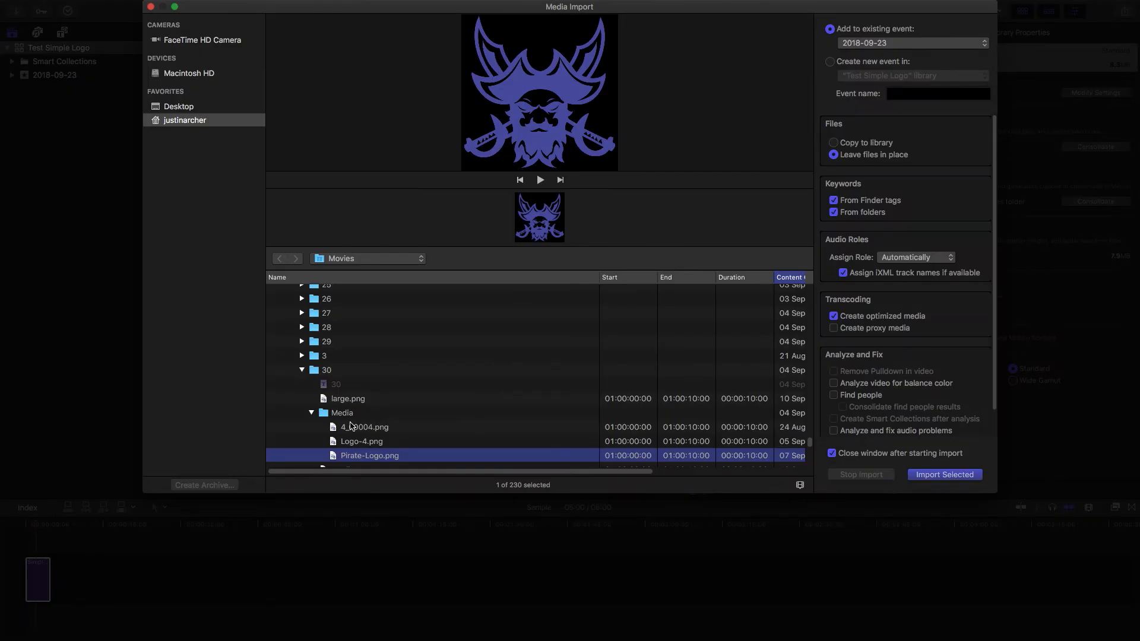
{"action": "key", "text": "Return"}
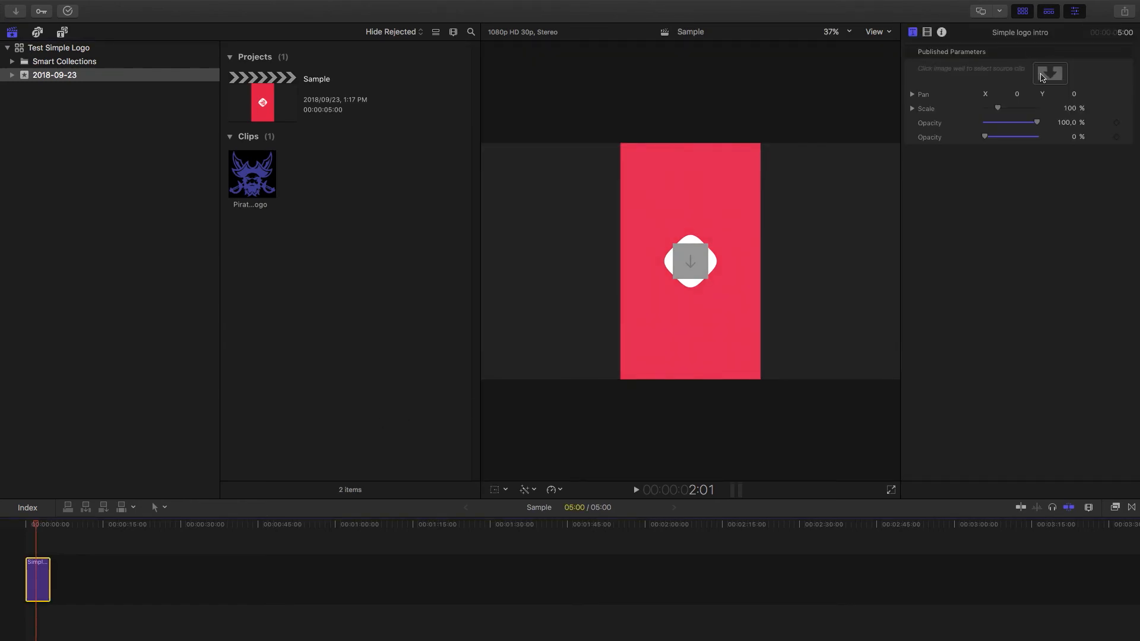
Step: Fill the title's Drop Zone with the Pirate-Logo clip
{"action": "left_click", "coordinate": [1043, 74]}
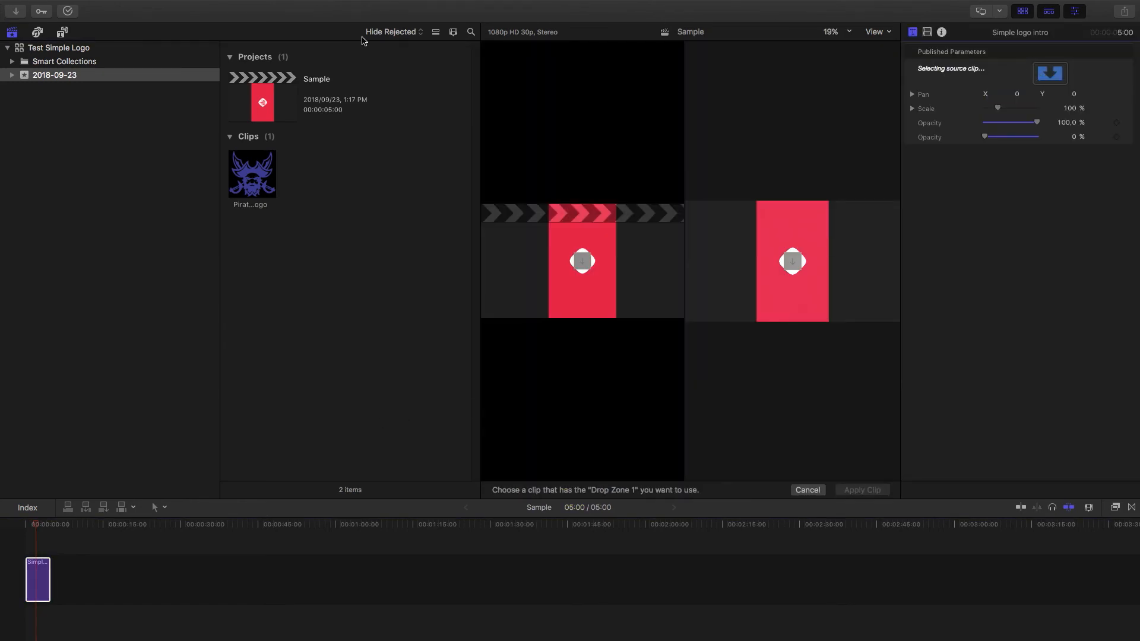
{"action": "left_click", "coordinate": [272, 168]}
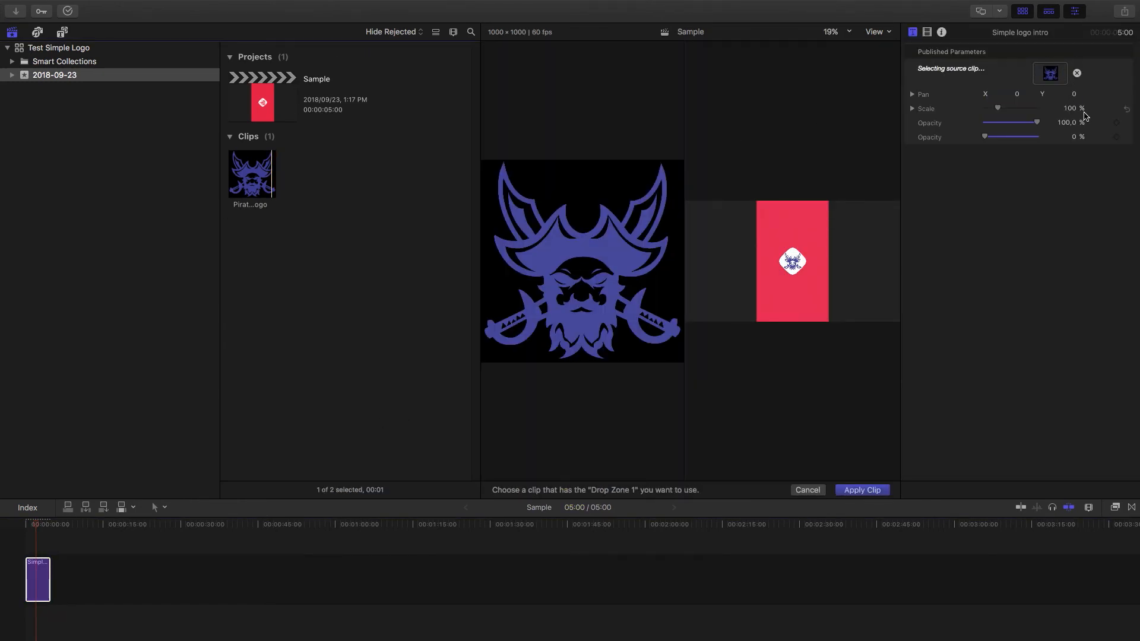
{"action": "left_click", "coordinate": [862, 490]}
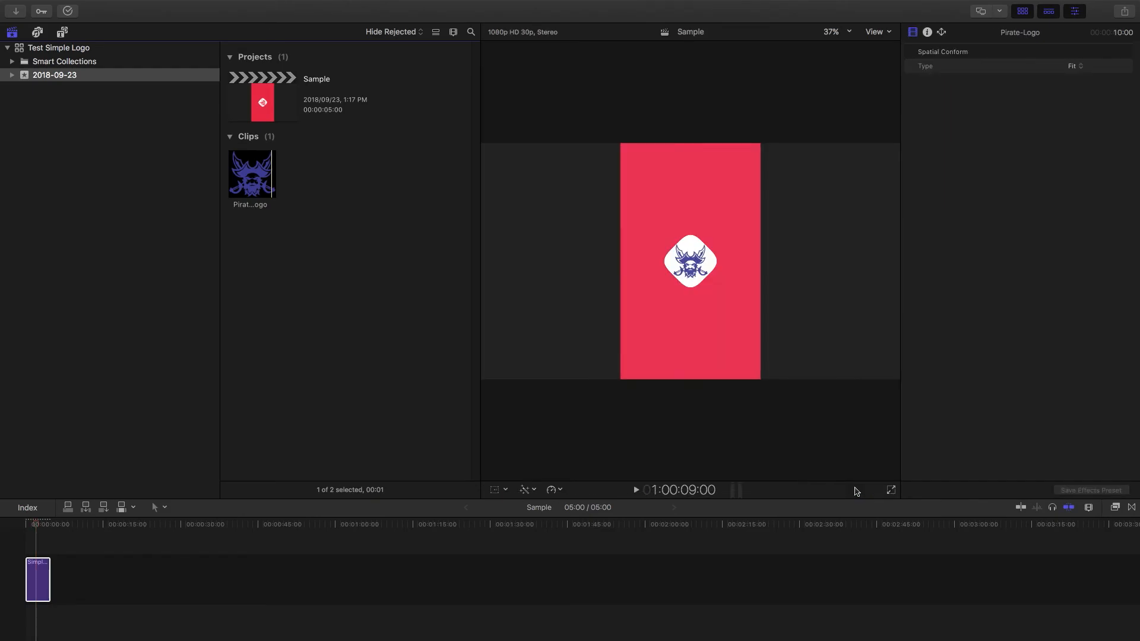